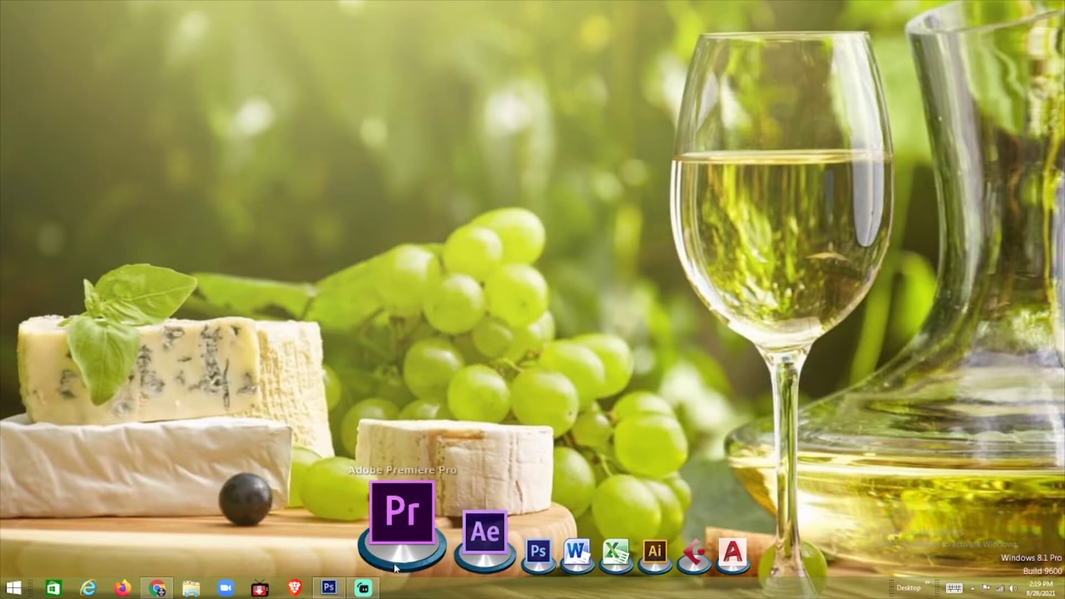
Step: Bring Photoshop up over the desktop and start a new document from the File menu
left_click(331, 593)
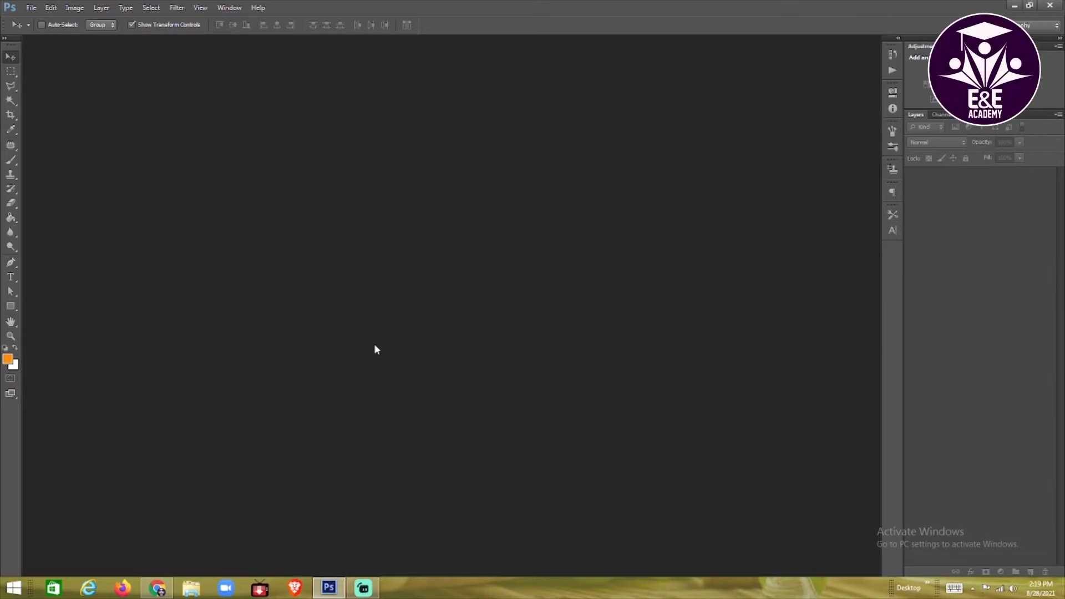
left_click(30, 9)
left_click(43, 21)
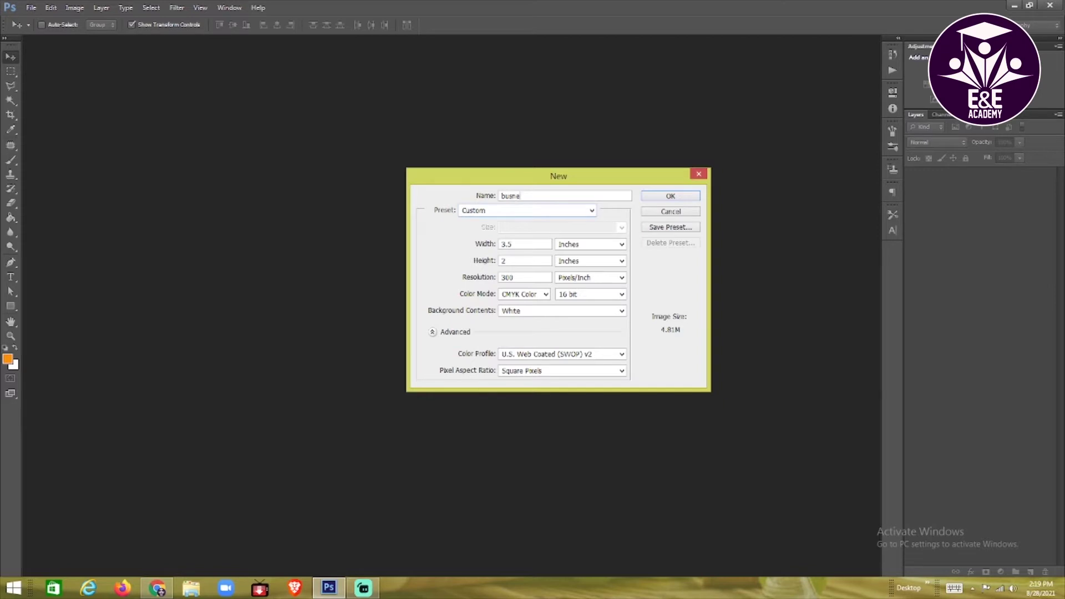
Step: Create the b-Card document: 3.5 × 2 inches, 300 ppi, CMYK Color, white background
type("Card")
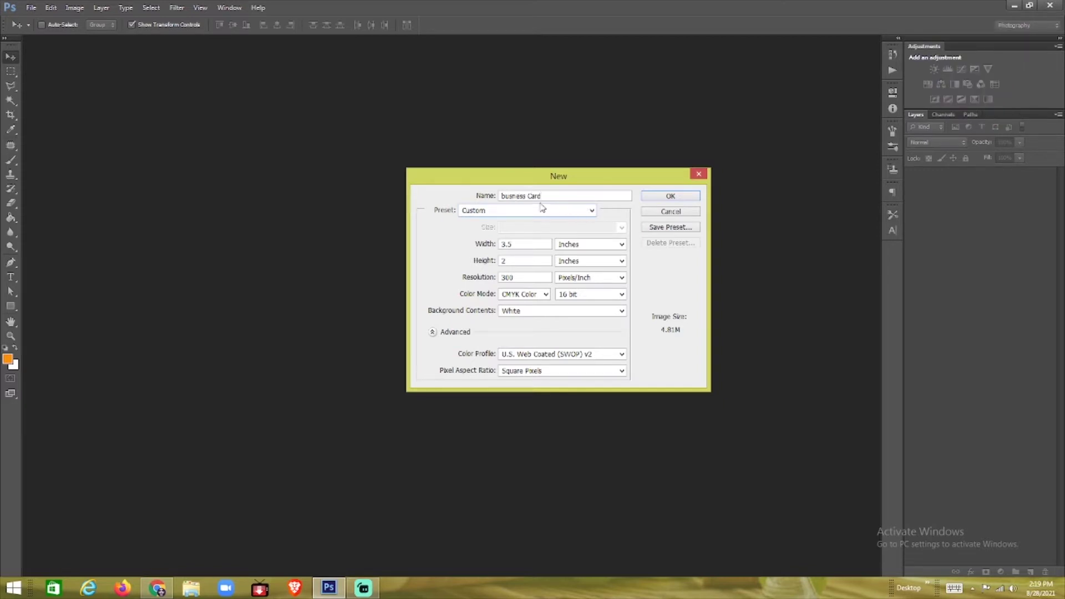
left_click_drag(528, 195, 504, 196)
type("b-")
left_click(542, 297)
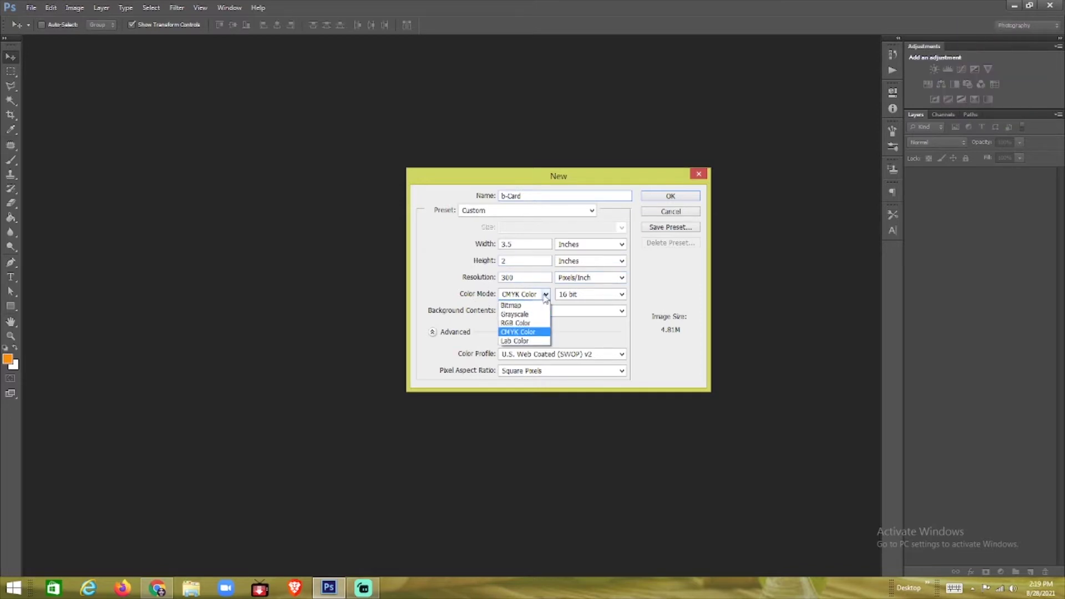
left_click(537, 314)
left_click(545, 296)
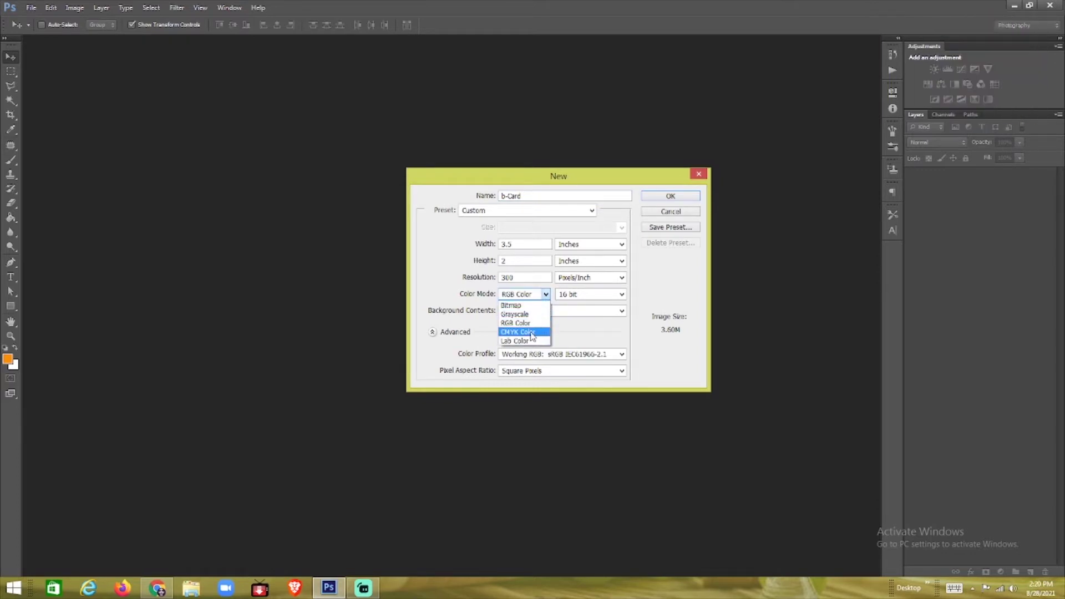
left_click(532, 332)
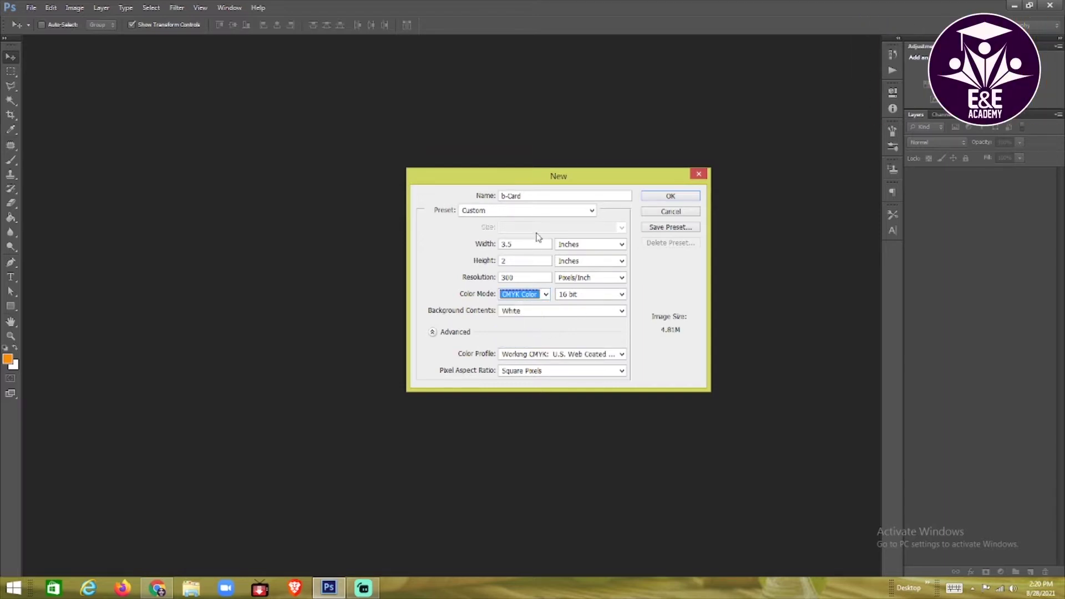
left_click(660, 198)
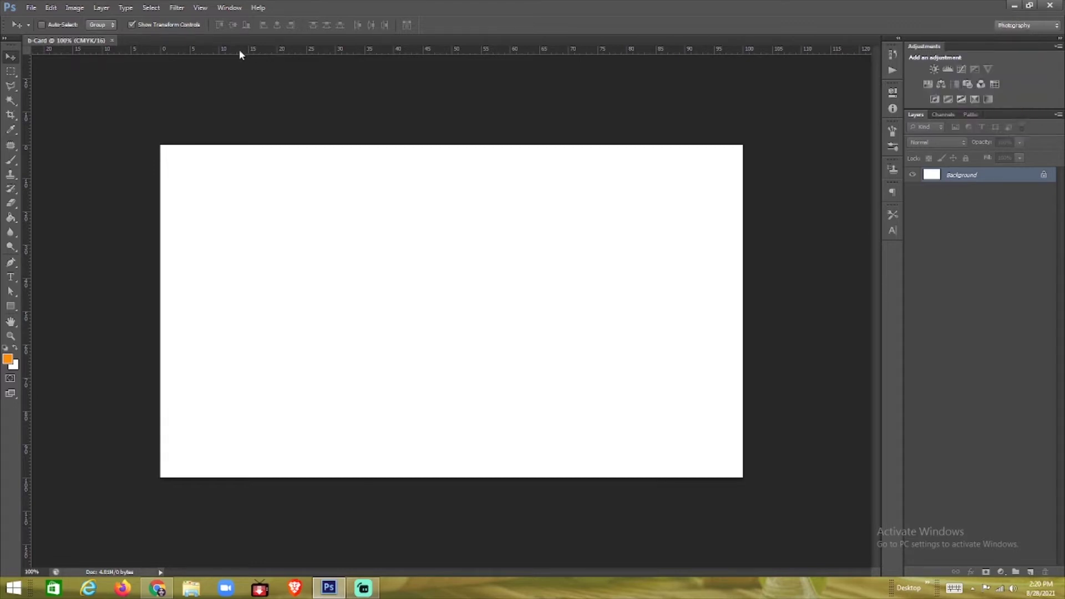
left_click(198, 8)
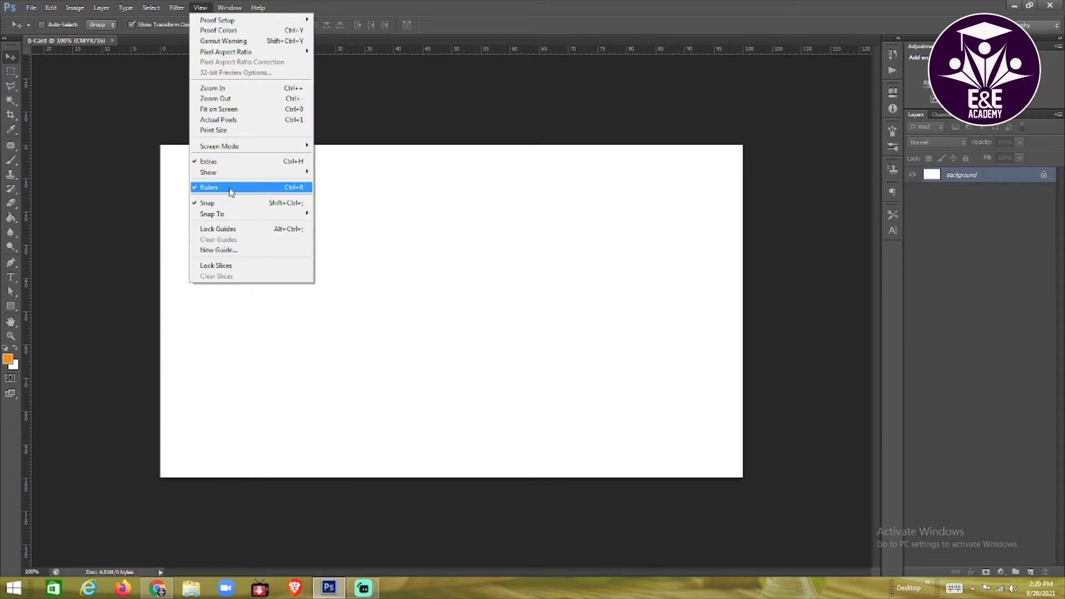
Step: Drag ruler guides to the top, left, right and bottom edges of the canvas
left_click(351, 46)
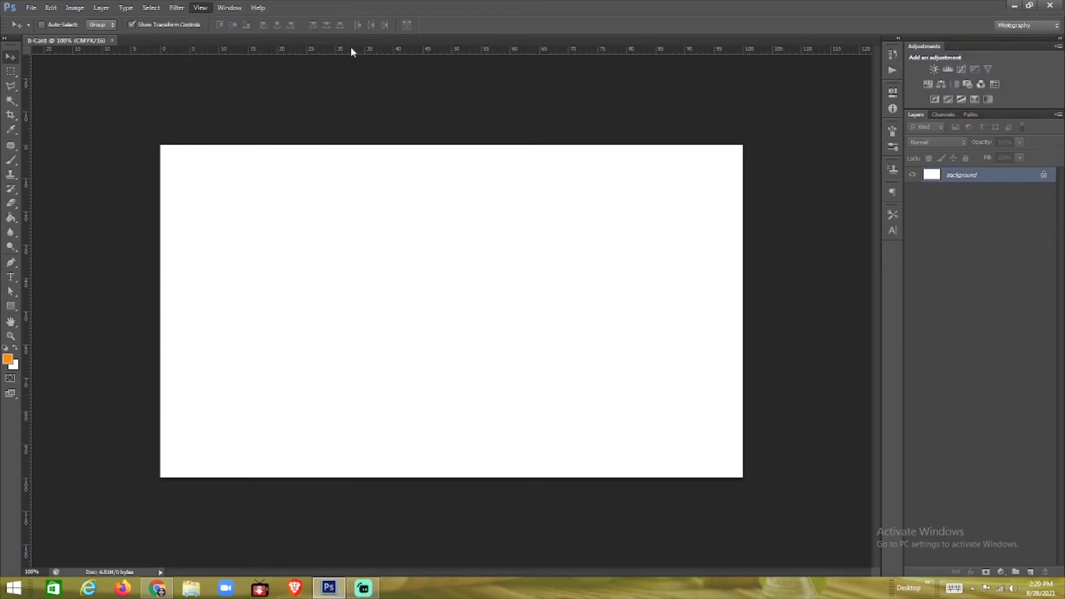
left_click_drag(351, 50, 353, 144)
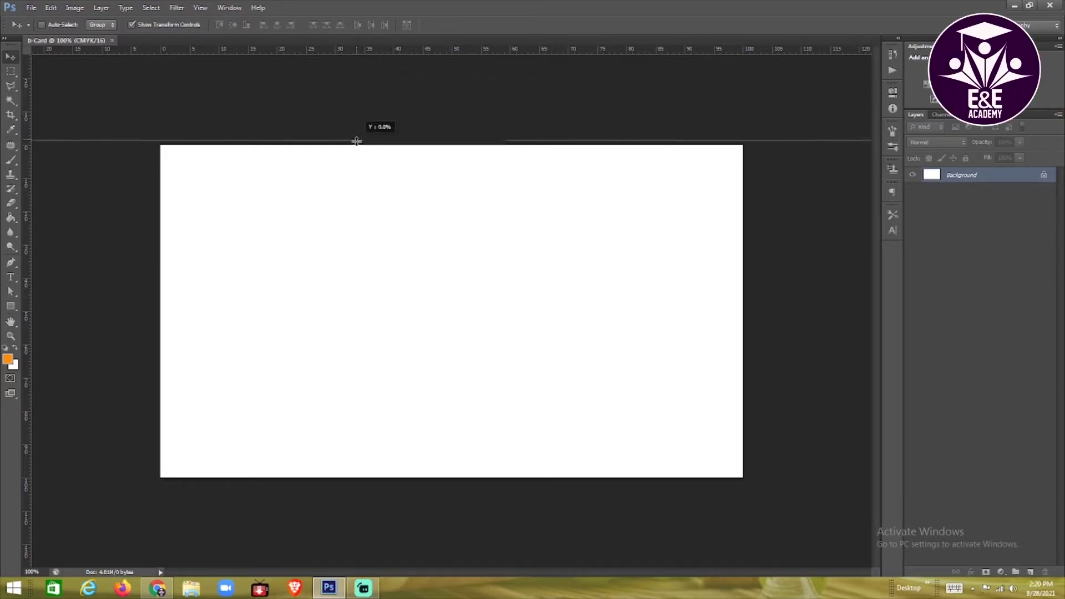
left_click_drag(25, 266, 160, 283)
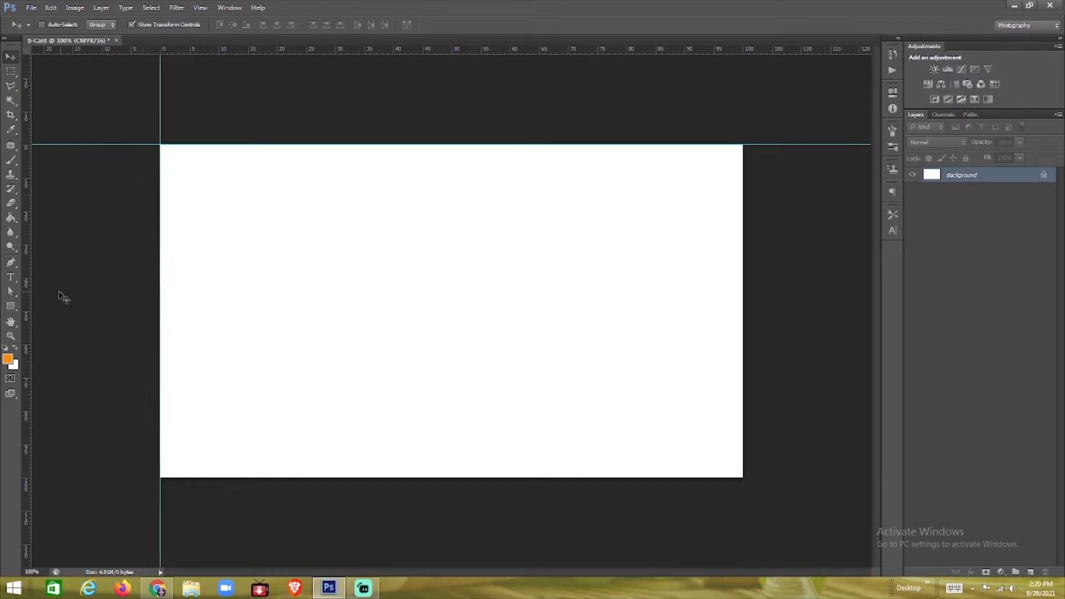
left_click_drag(26, 272, 745, 300)
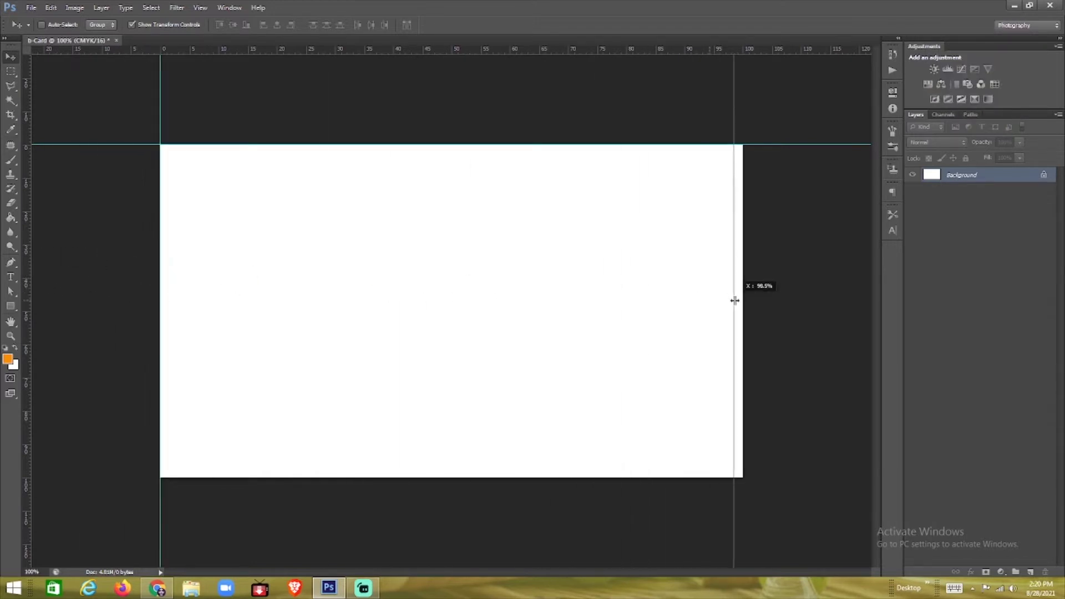
mouse_move(280, 49)
left_mouse_down()
mouse_move(269, 328)
mouse_move(278, 477)
left_mouse_up()
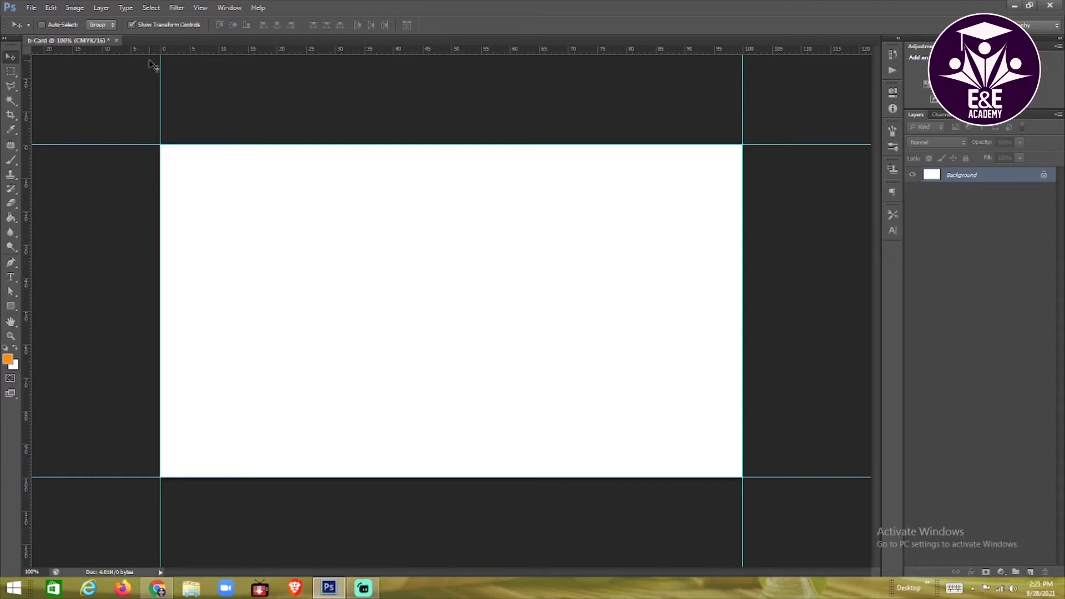
left_click(73, 8)
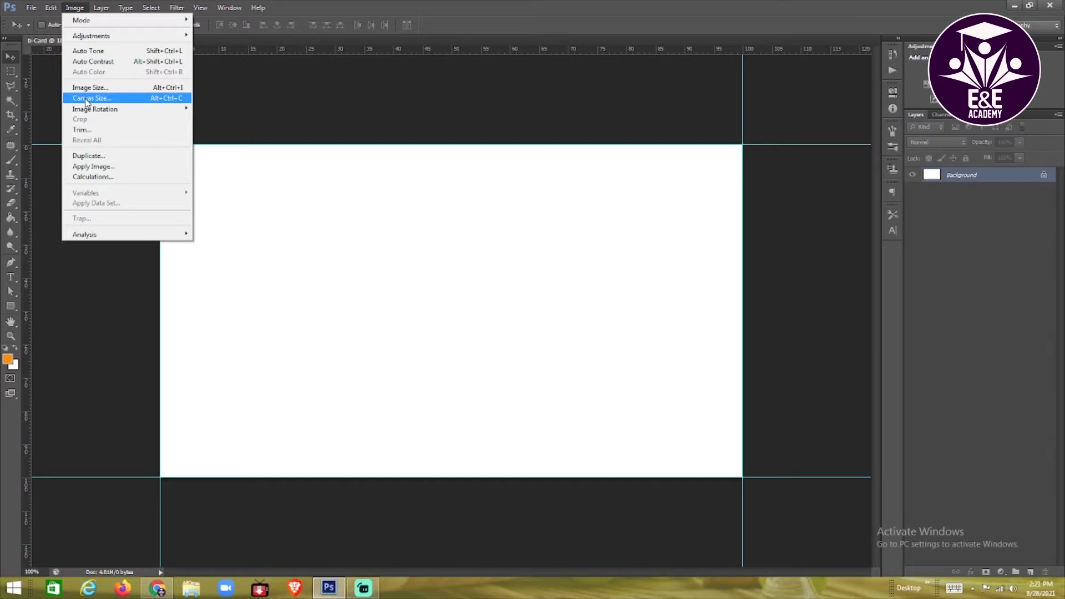
Step: Resize the canvas in inches to 3.75 wide by 2.25 high
left_click(86, 99)
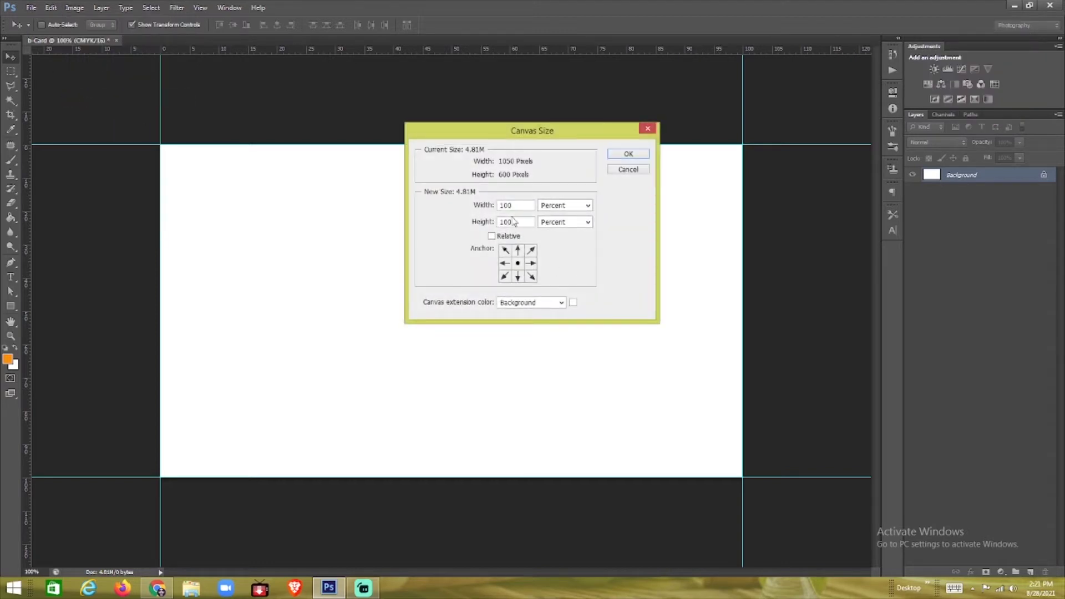
left_click(579, 206)
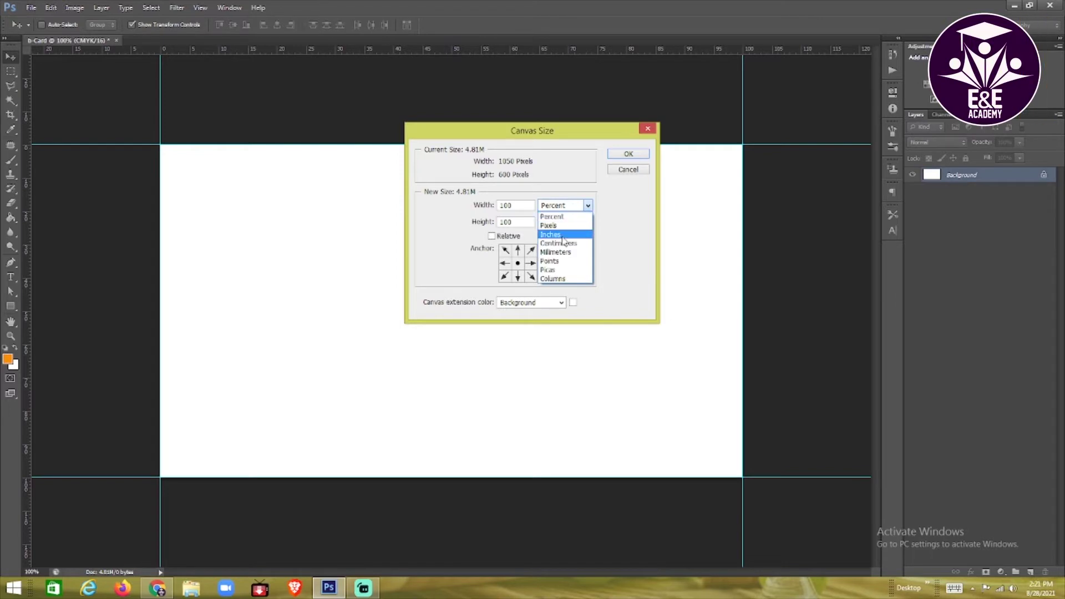
left_click(561, 235)
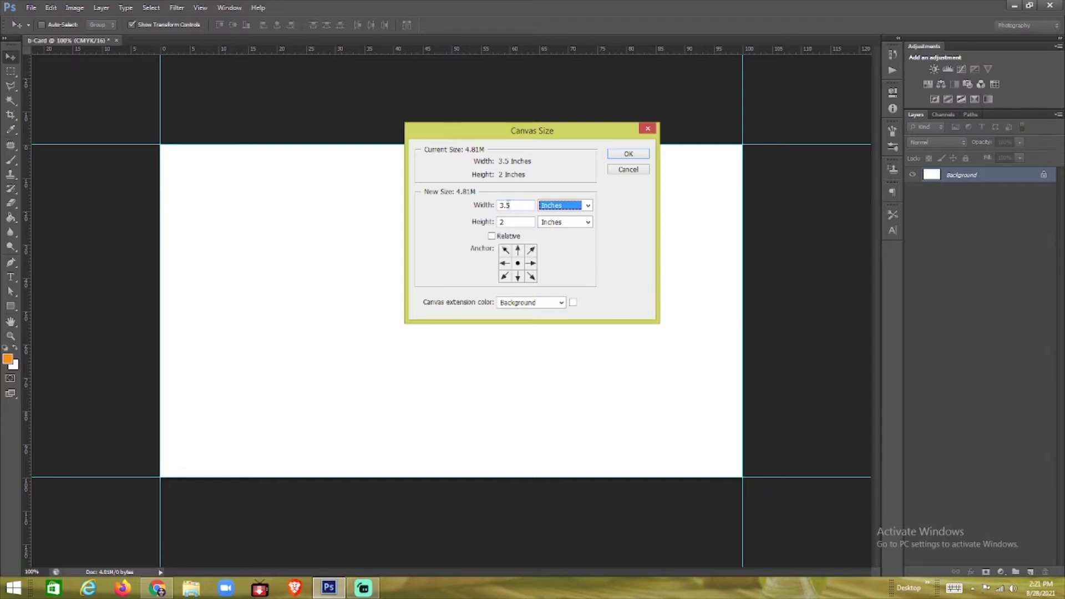
left_click(508, 205)
key("BackSpace")
type("7")
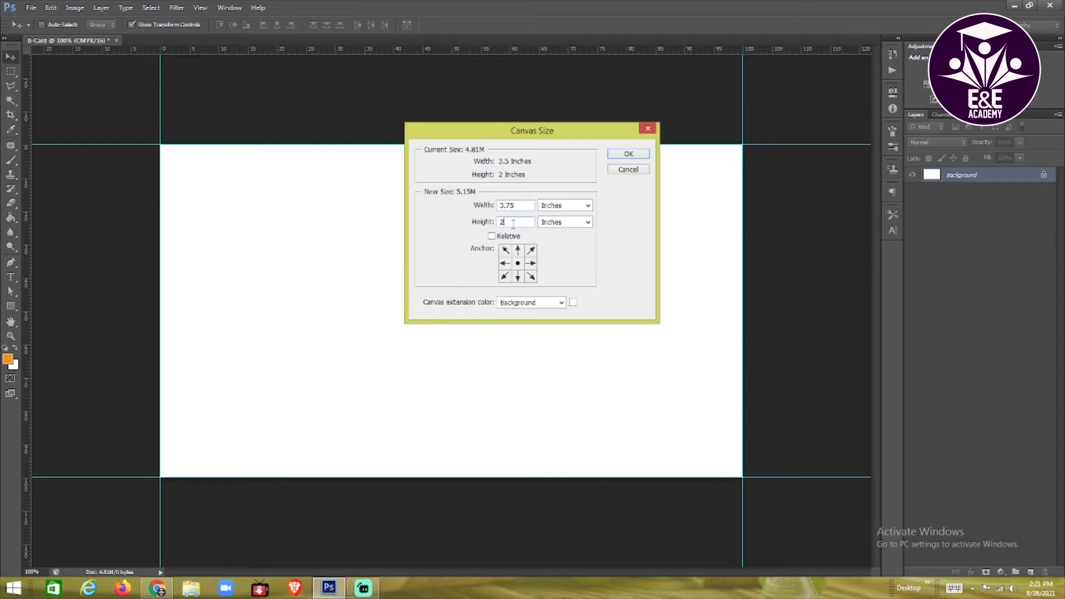
type("5")
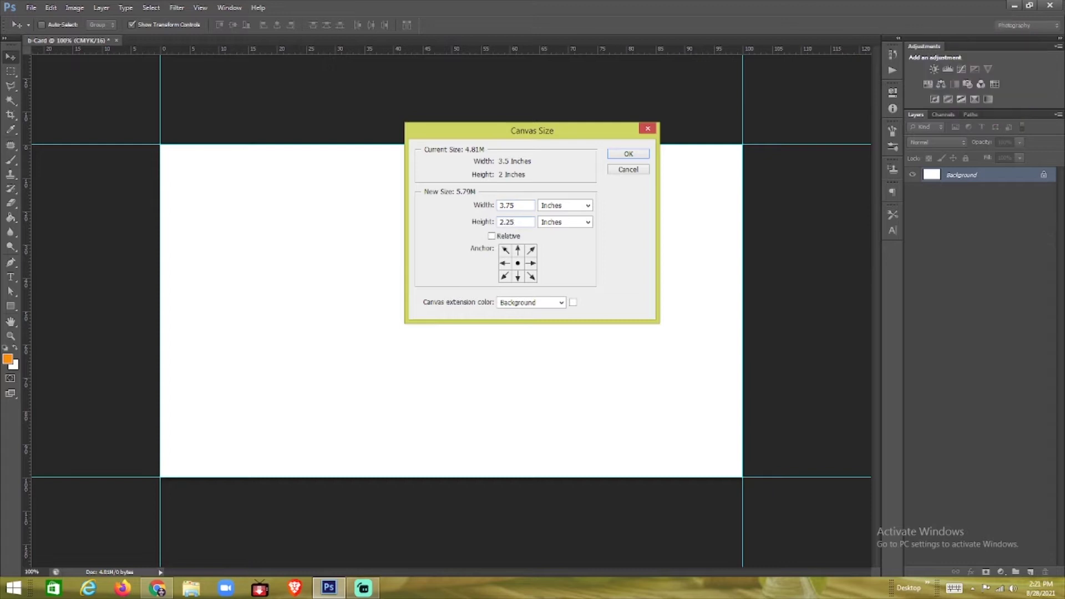
left_click(620, 155)
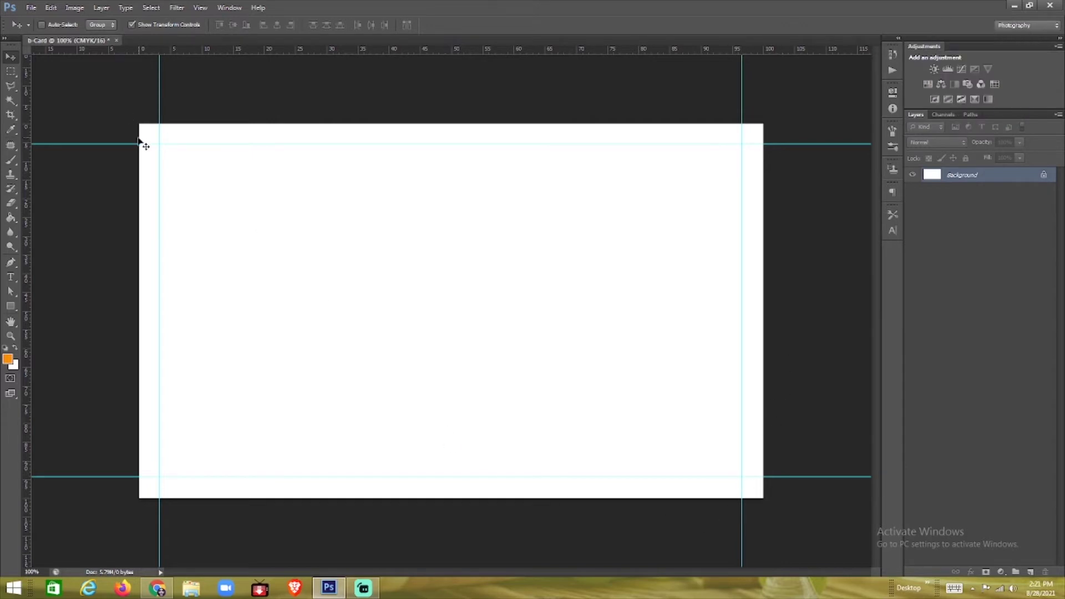
Step: Zoom into the top-left corner and select the square from canvas corner to guide crossing
left_click(11, 72)
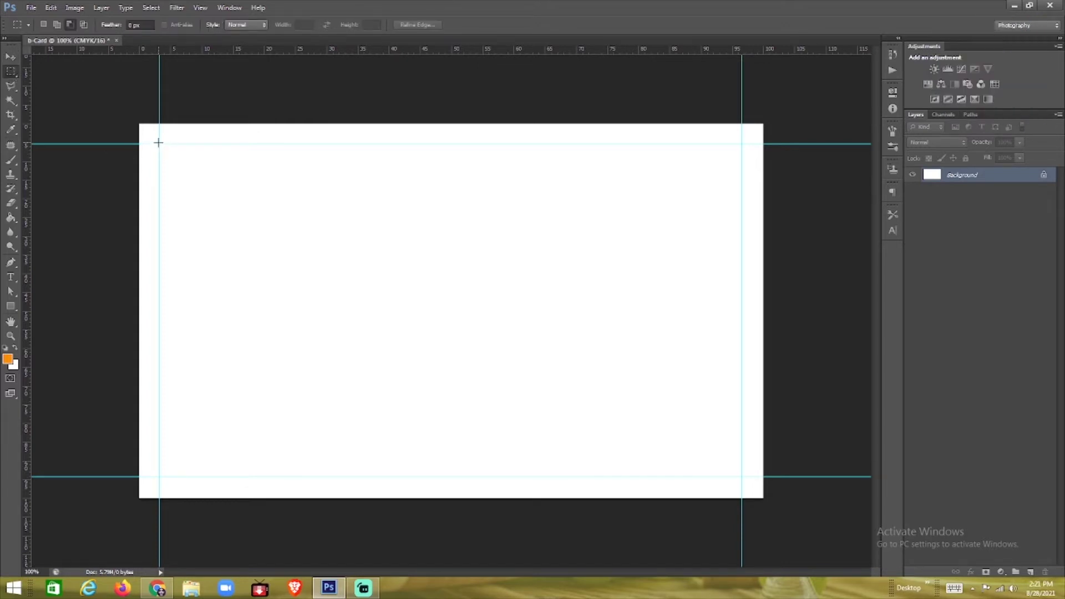
scroll(155, 152, "up", 3)
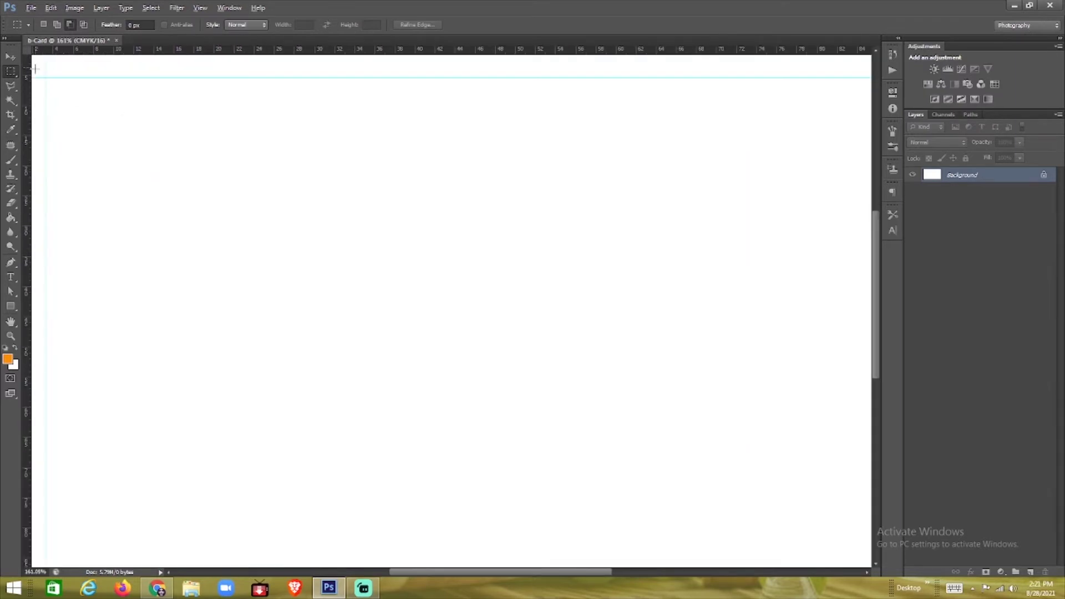
left_click_drag(47, 90, 371, 337)
scroll(372, 337, "up", 1)
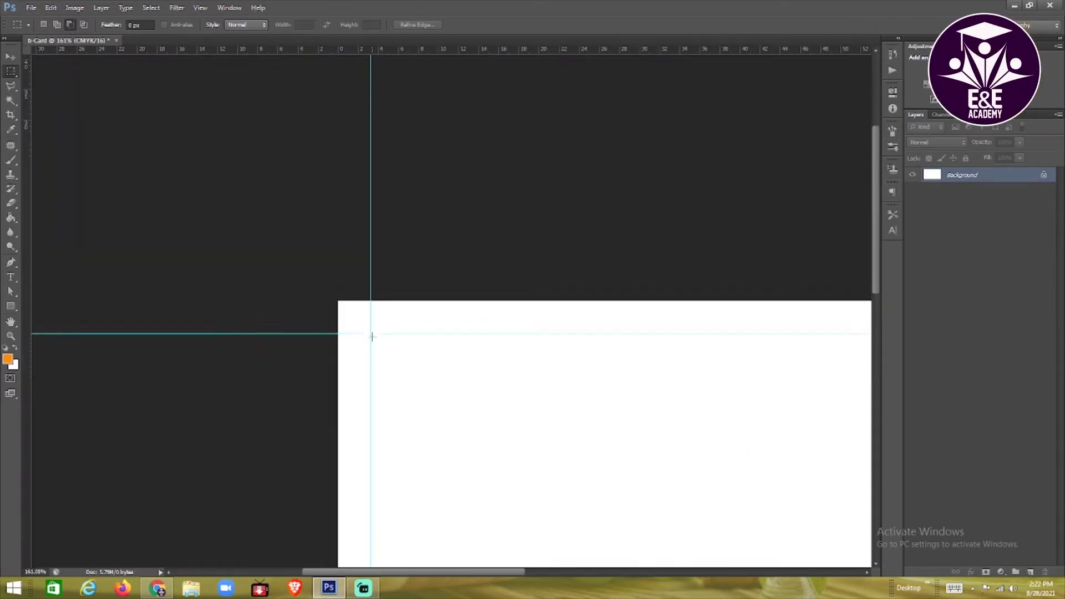
scroll(362, 333, "up", 3)
scroll(373, 366, "up", 2)
scroll(363, 364, "up", 3)
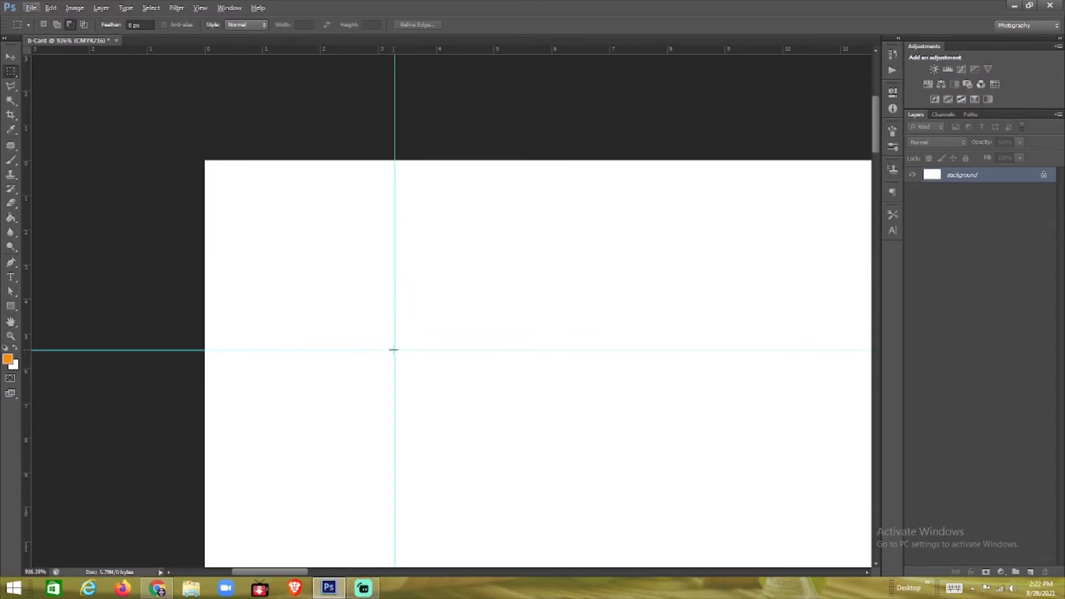
left_click_drag(394, 349, 197, 162)
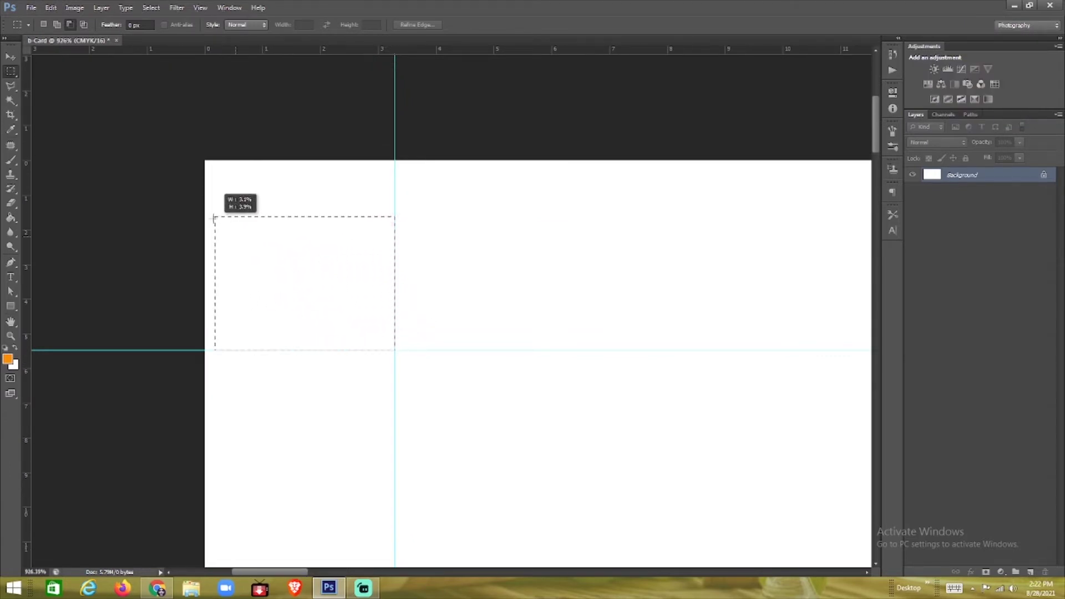
left_click_drag(196, 162, 197, 162)
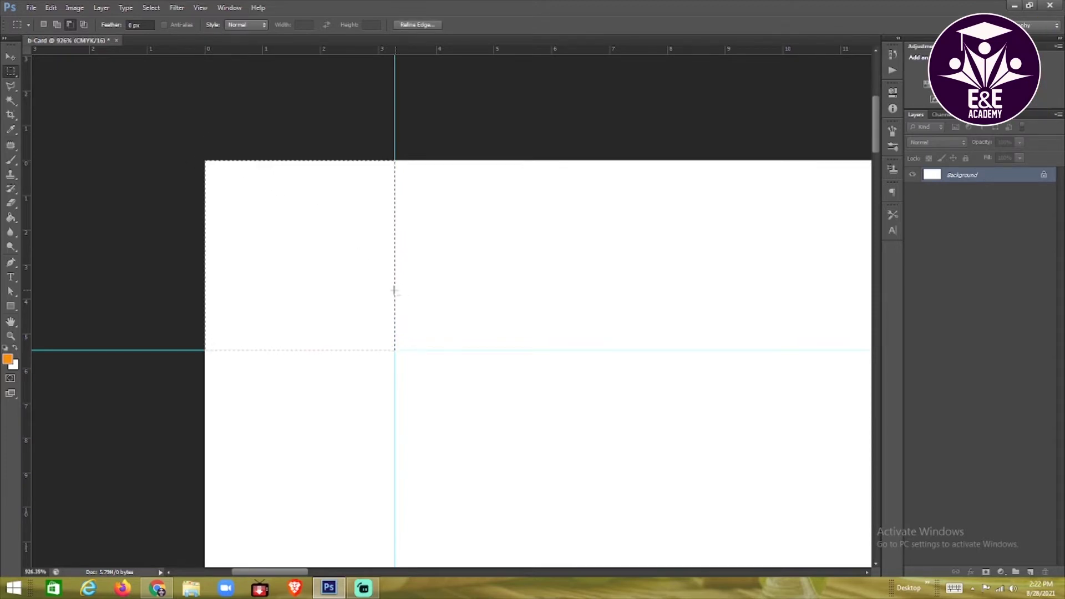
Step: Move the square inside the guide crossing and add guides along its bottom and right edges
left_click(12, 57)
mouse_move(264, 192)
left_mouse_down()
mouse_move(476, 404)
mouse_move(456, 384)
left_mouse_up()
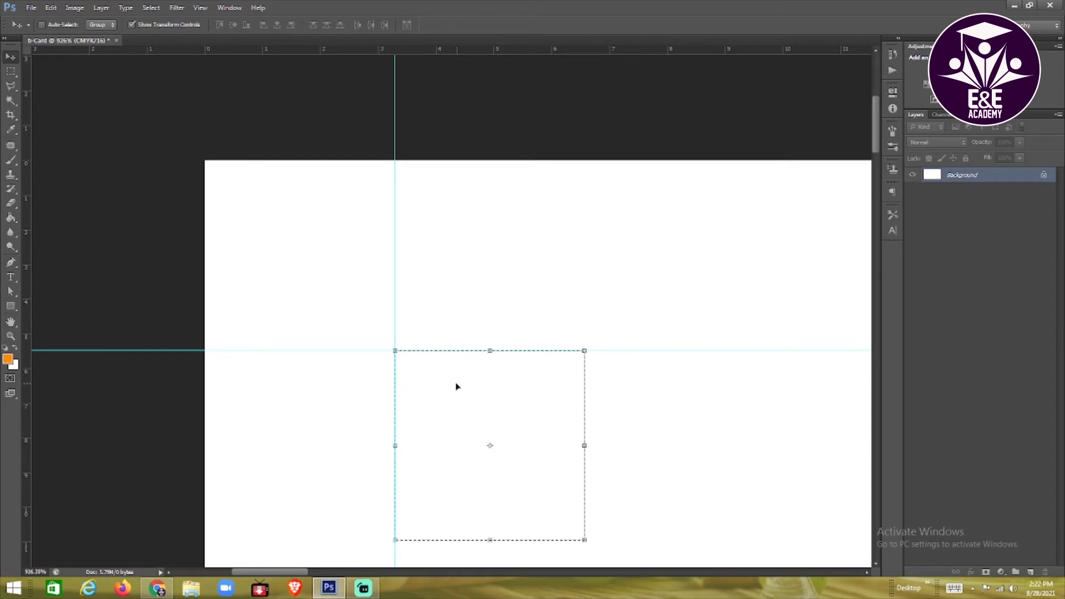
scroll(593, 369, "down", 1)
scroll(593, 370, "down", 3)
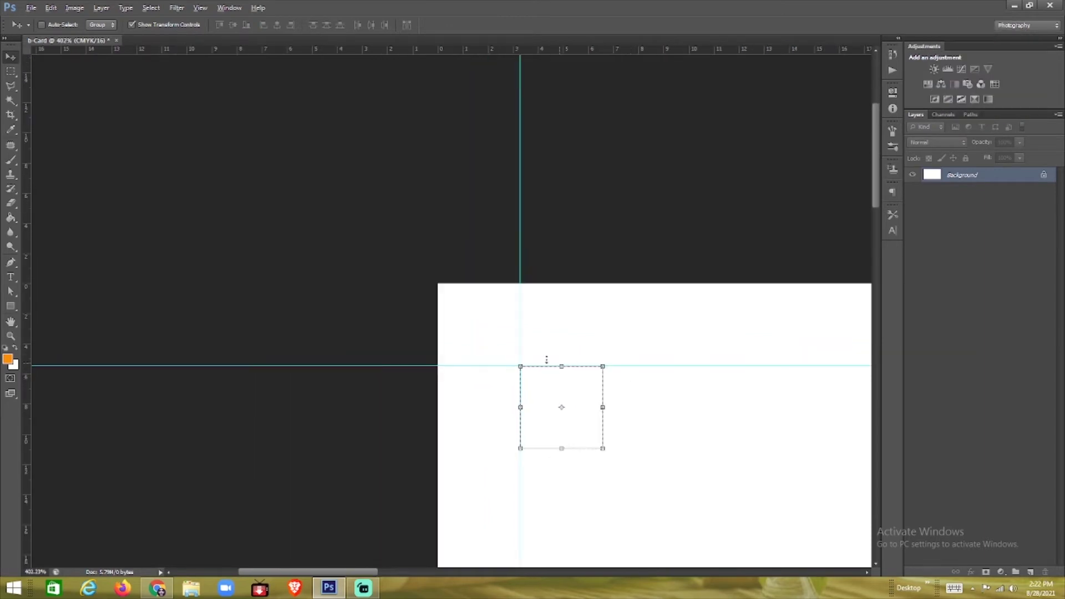
left_click_drag(557, 51, 599, 448)
mouse_move(27, 123)
left_mouse_down()
mouse_move(306, 228)
mouse_move(602, 300)
left_mouse_up()
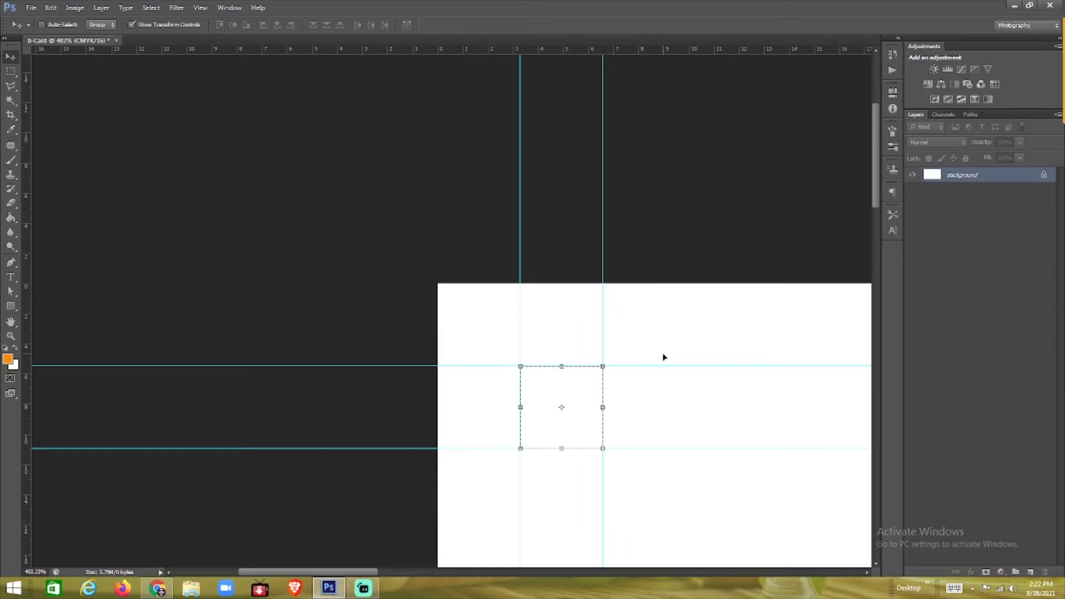
scroll(663, 357, "down", 5)
key("alt")
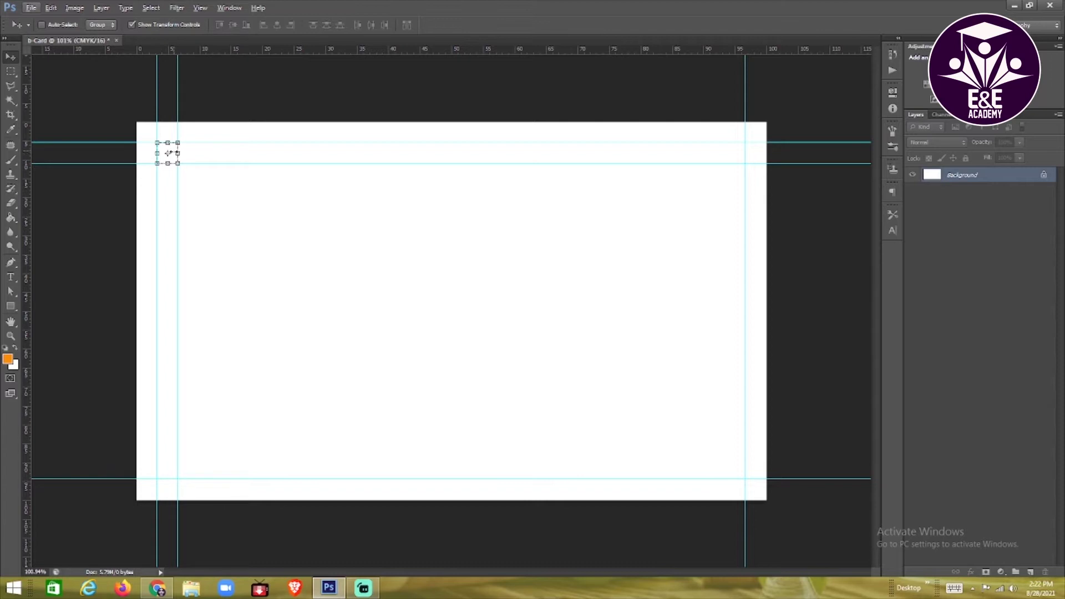
Step: Move the spacing box to the lower-right guides and add an inner vertical and horizontal guide there
left_click_drag(172, 150, 737, 467)
left_click_drag(24, 320, 724, 430)
left_click_drag(671, 50, 766, 457)
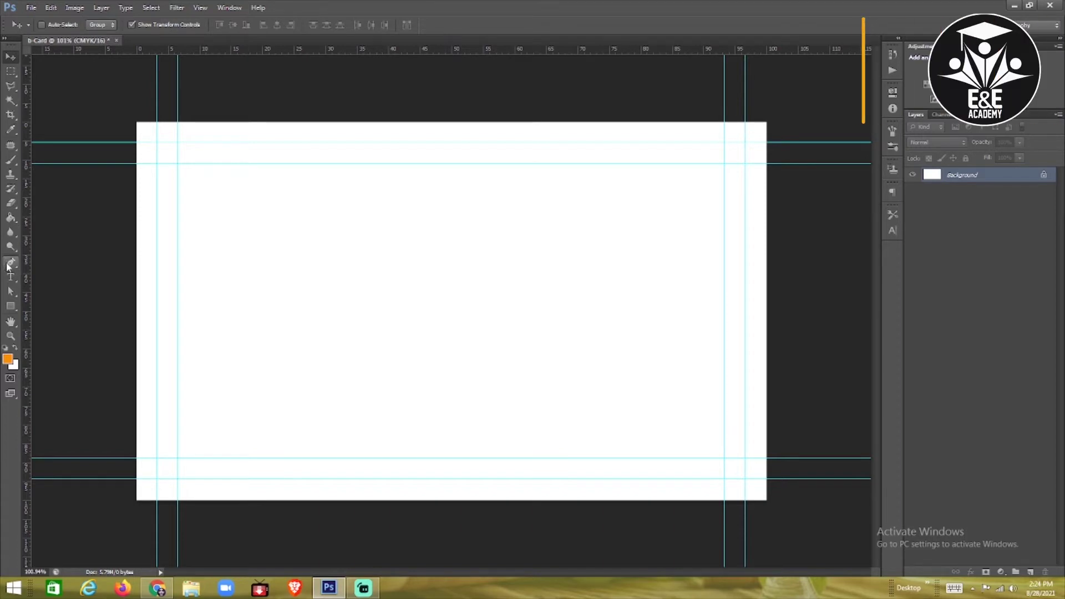
left_click(9, 263)
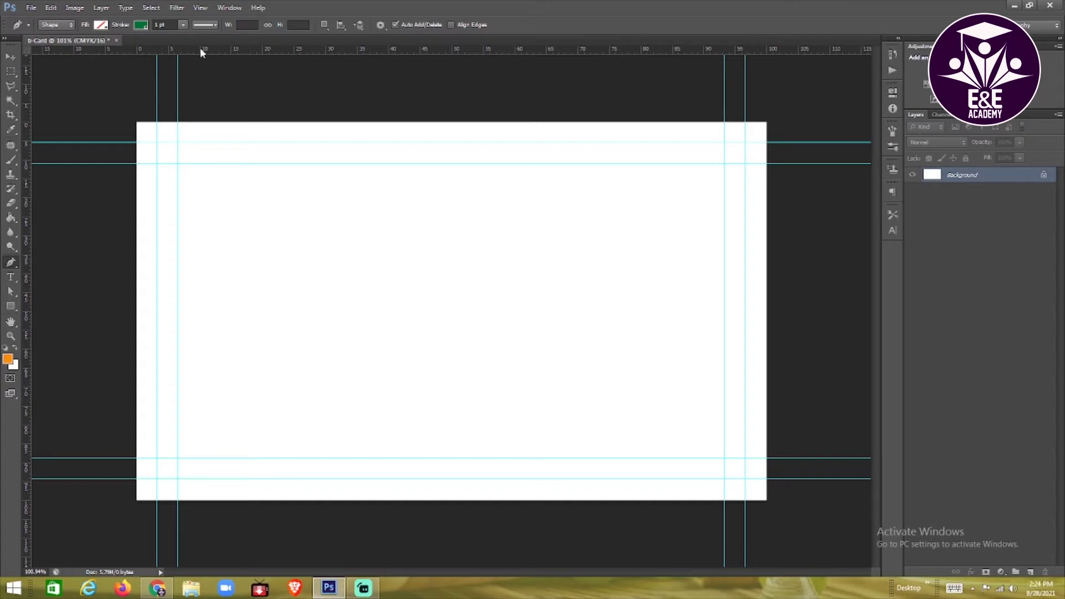
Step: Set the Pen shape's stroke to none and its fill to crimson
left_click(138, 25)
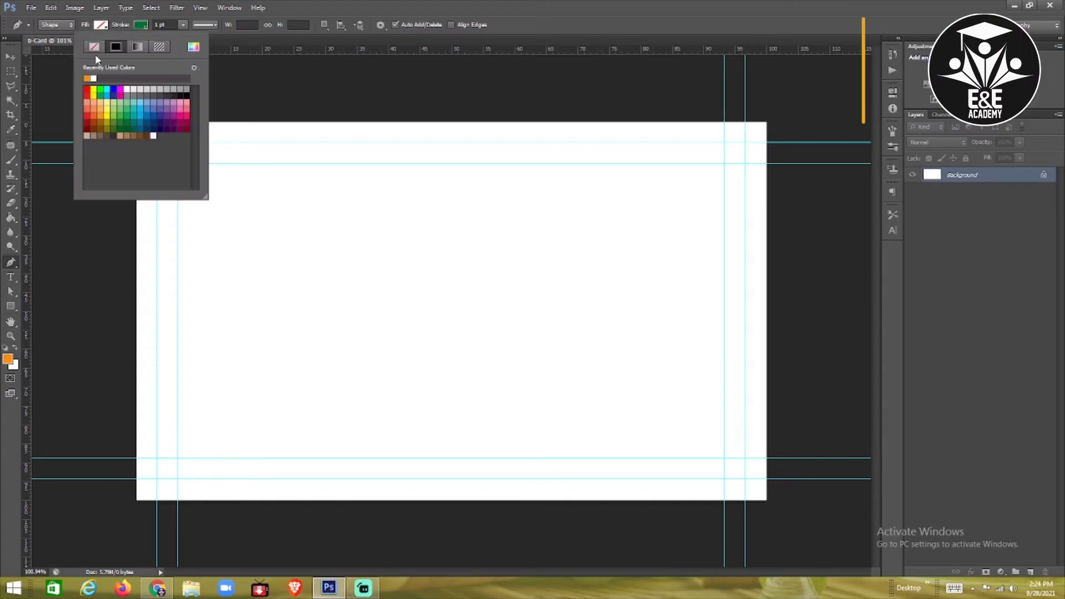
left_click(94, 47)
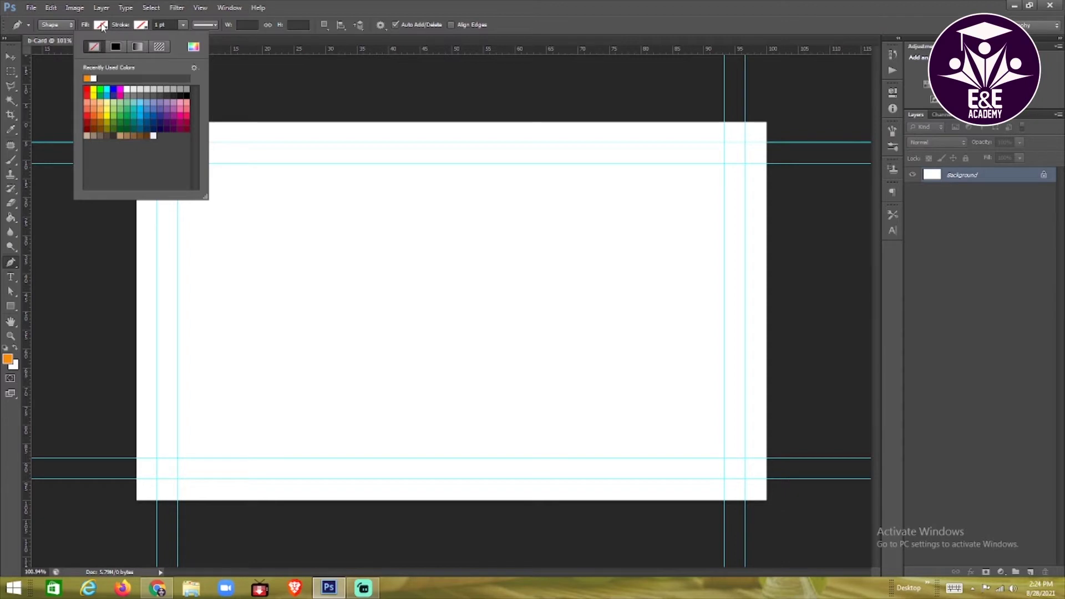
left_click(102, 26)
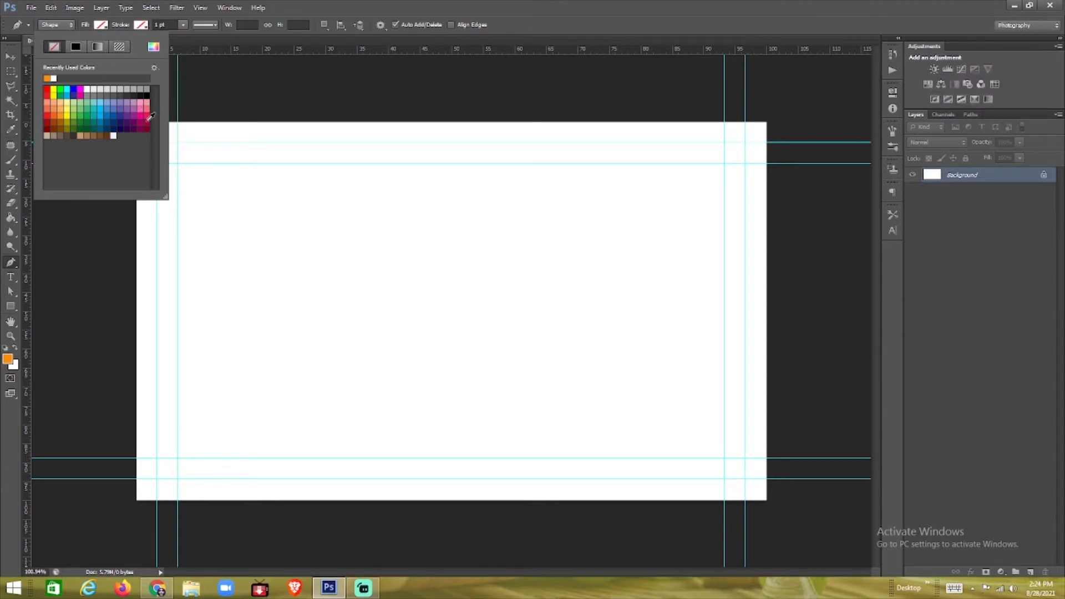
left_click(148, 118)
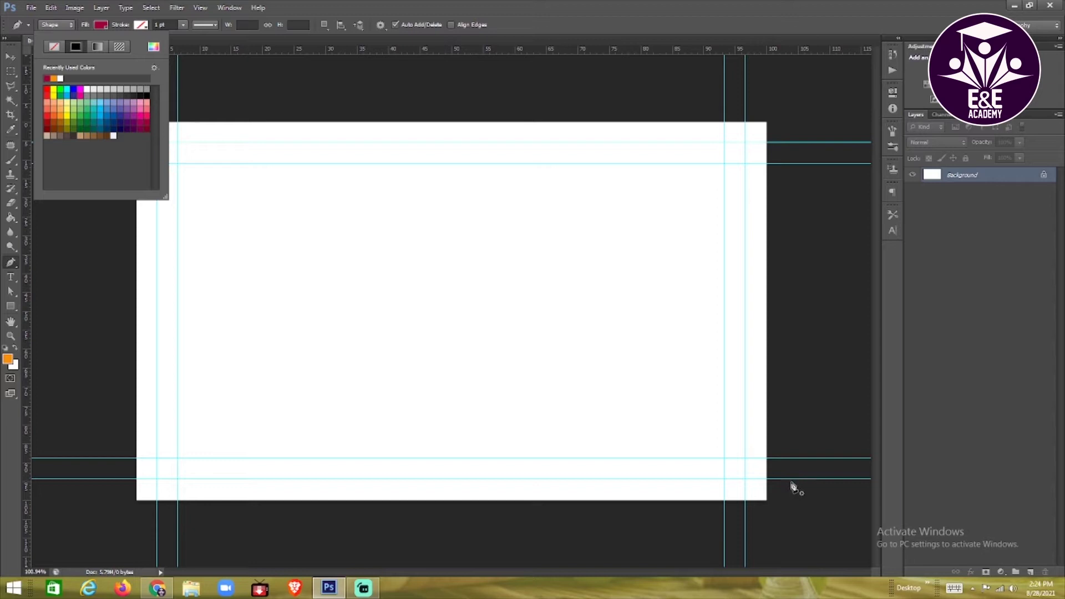
Step: Draw a closed wave path across the card's bottom, extending past its edges
left_click(790, 446)
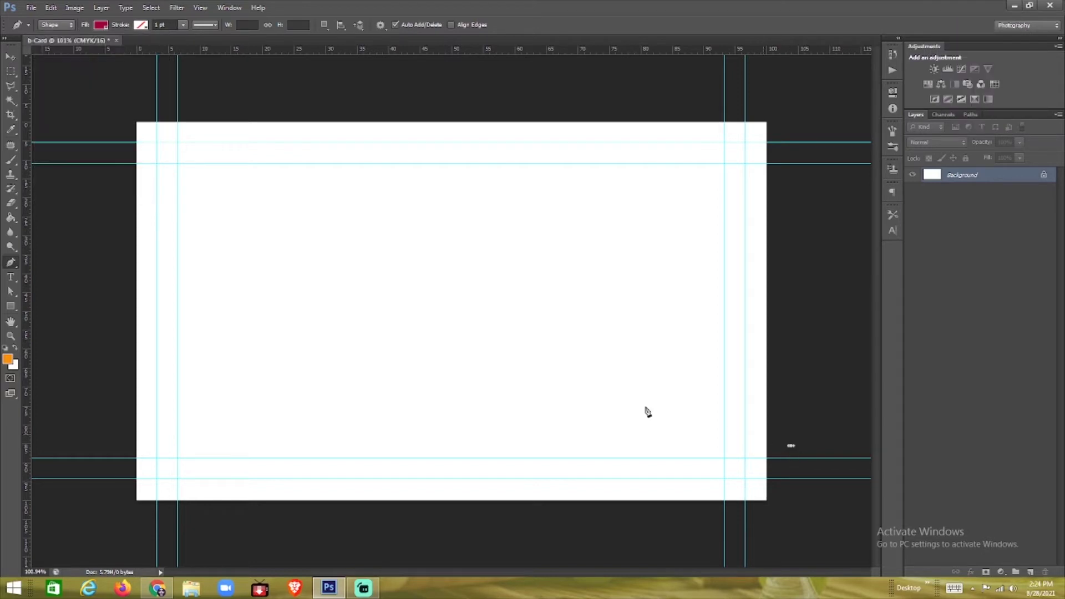
left_click_drag(419, 403, 306, 453)
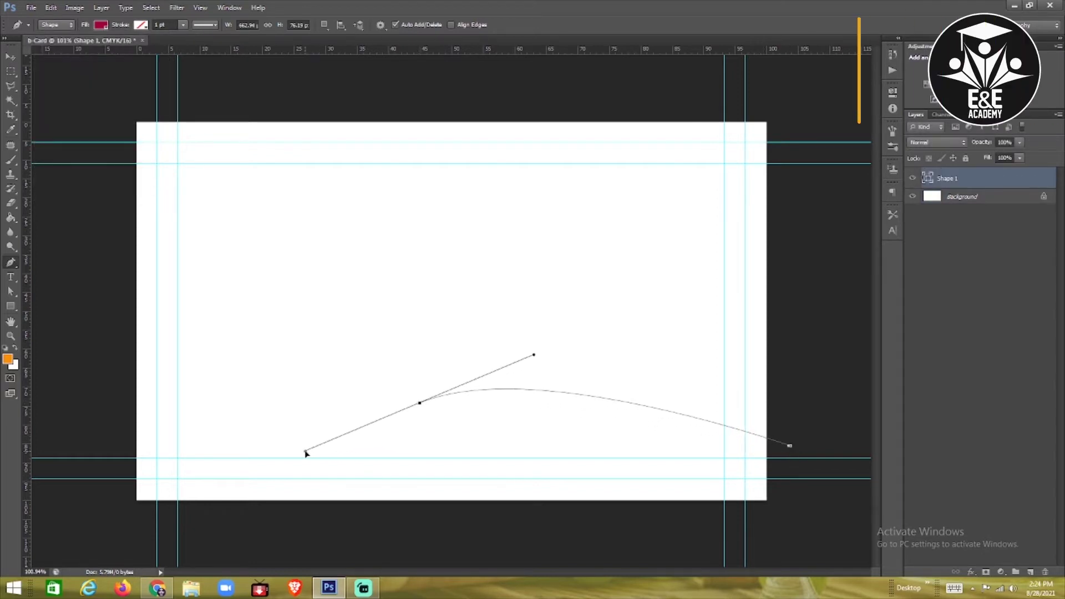
left_click_drag(129, 413, 70, 392)
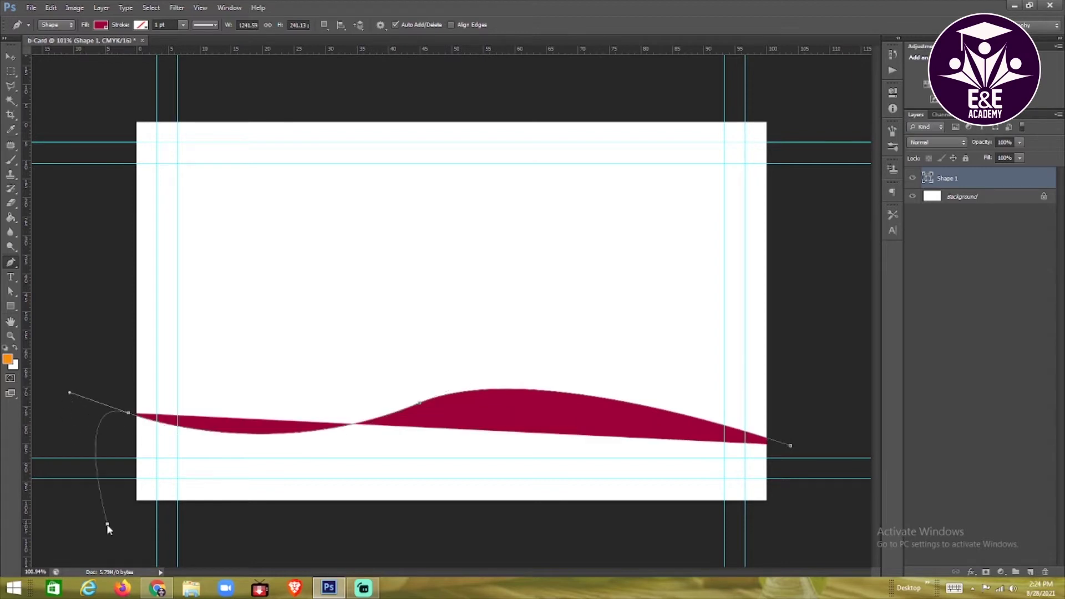
left_click_drag(107, 524, 186, 539)
left_click_drag(515, 555, 823, 534)
left_click(825, 510)
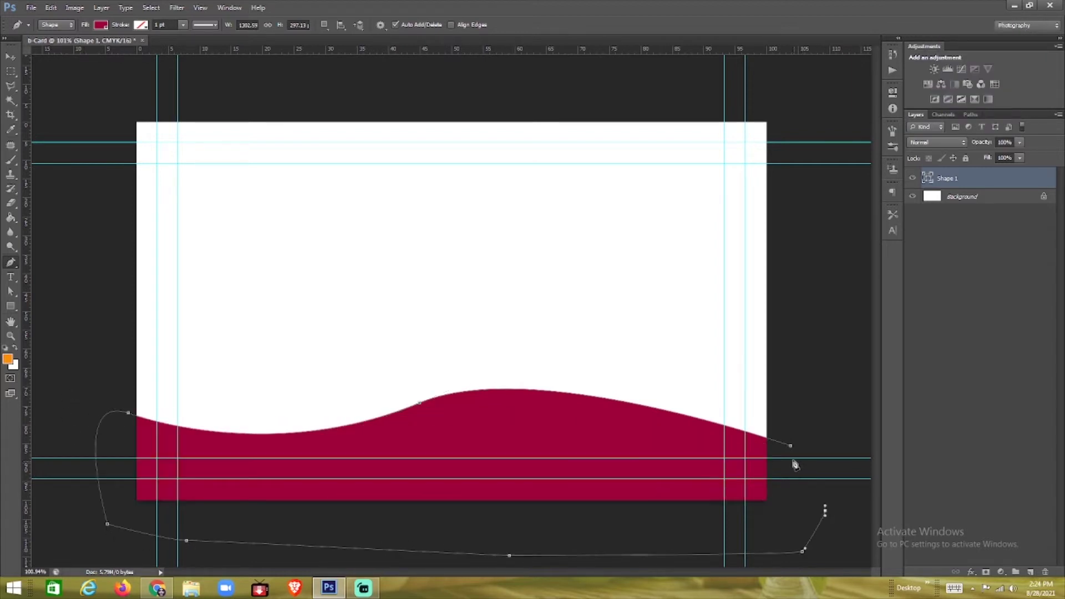
left_click(791, 445)
left_click(63, 26)
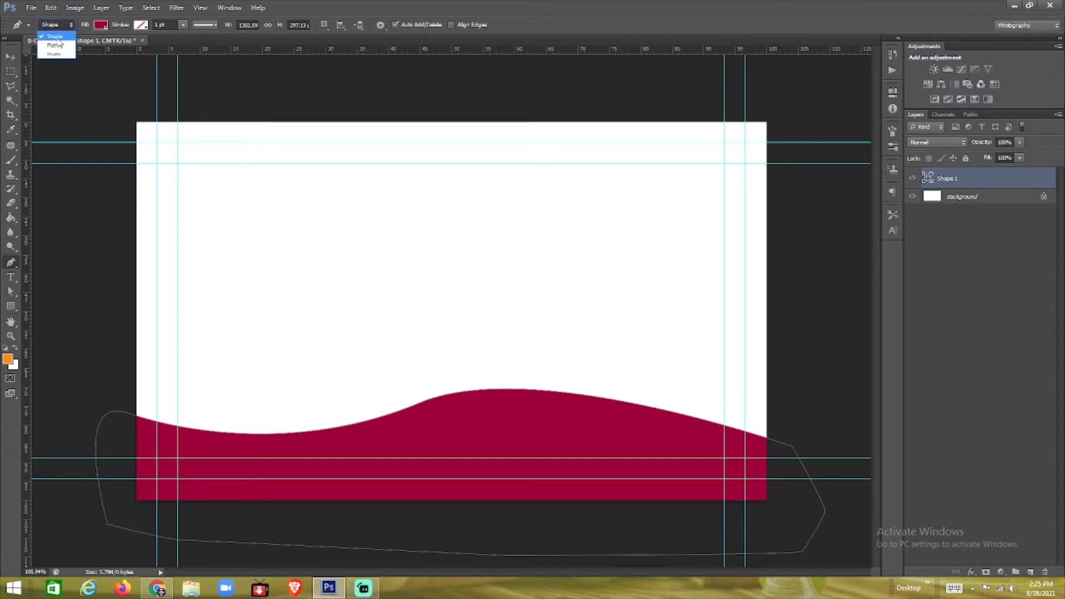
left_click(57, 38)
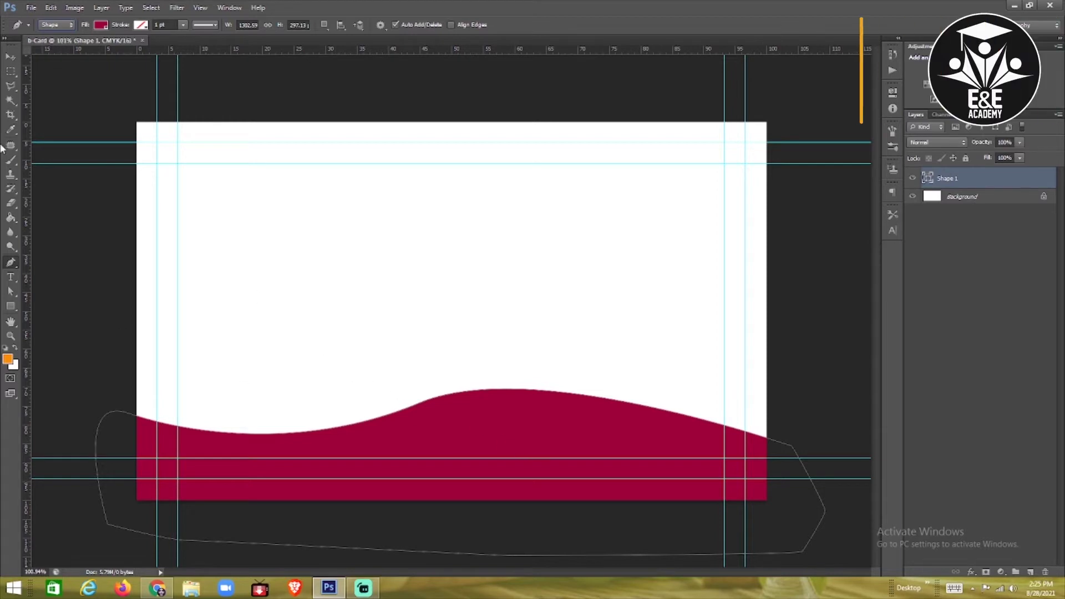
left_click(10, 59)
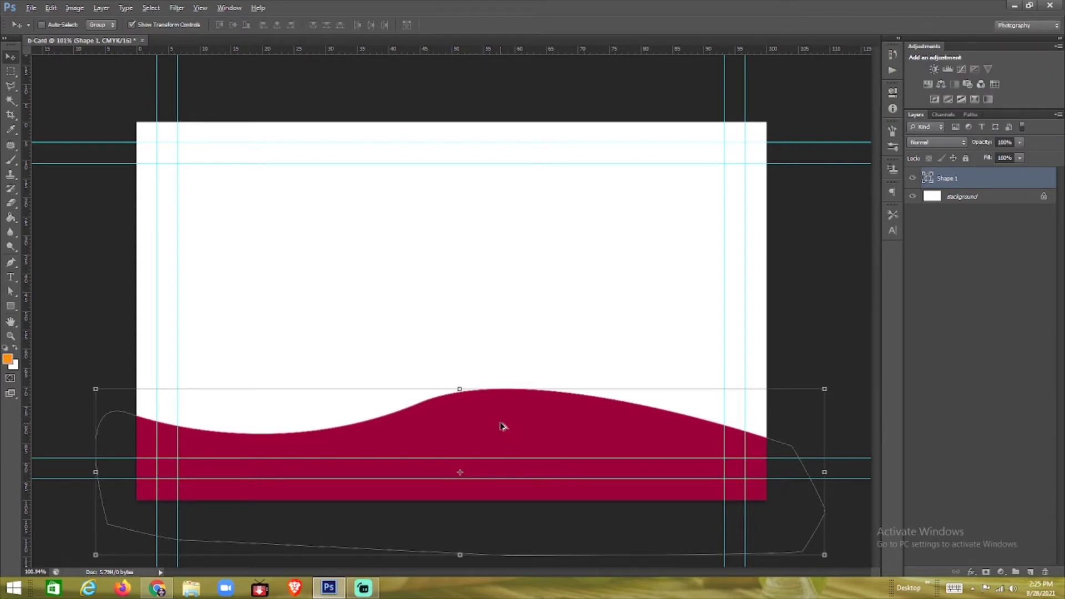
Step: Duplicate the crimson Shape 1 layer as Shape 1 copy
left_click_drag(501, 426, 502, 402)
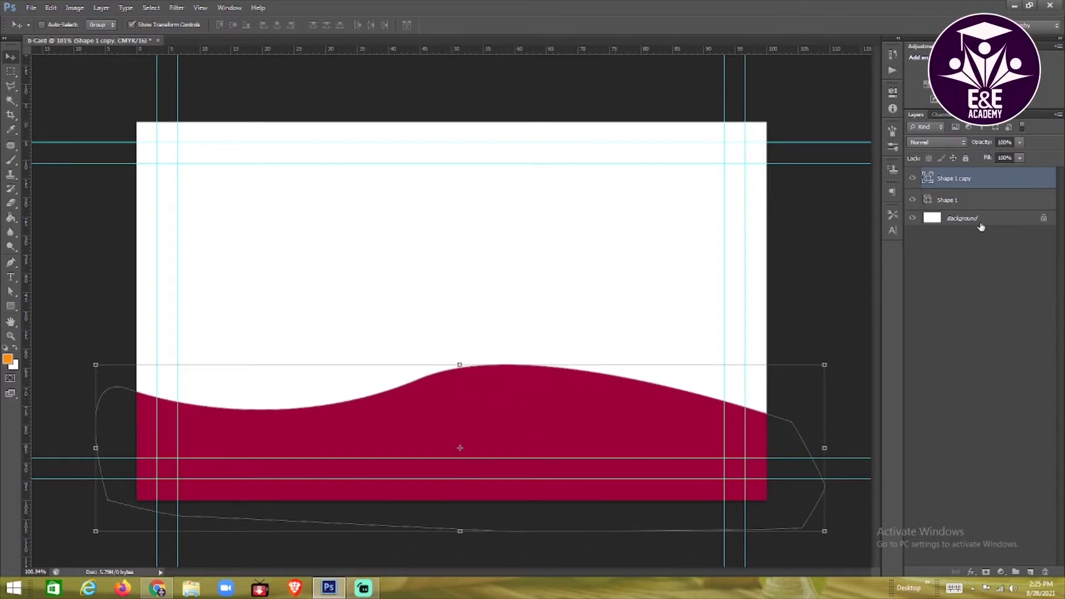
key("ctrl+z")
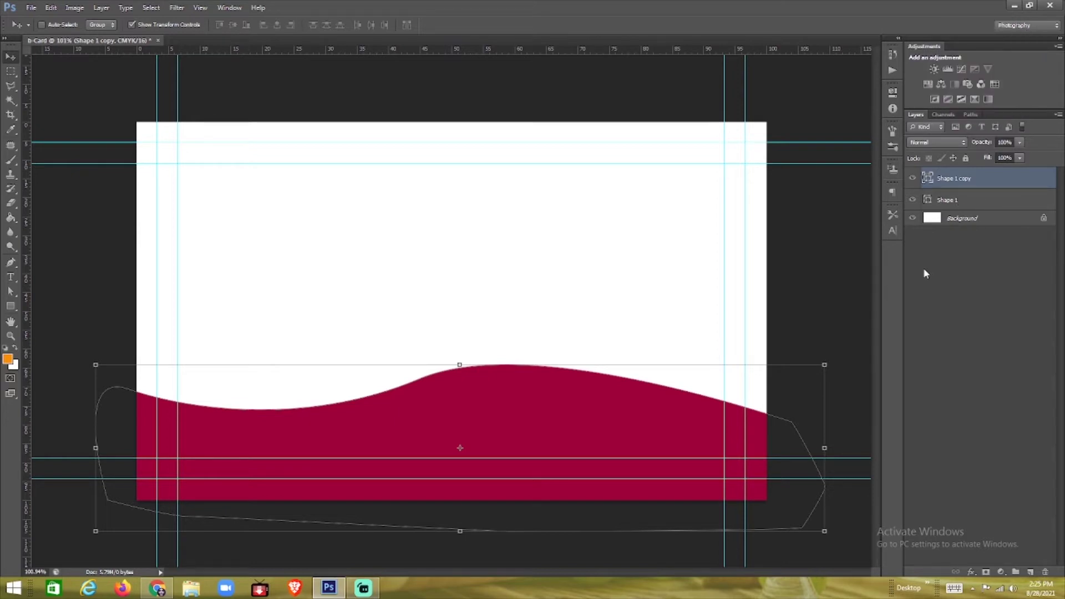
right_click(962, 179)
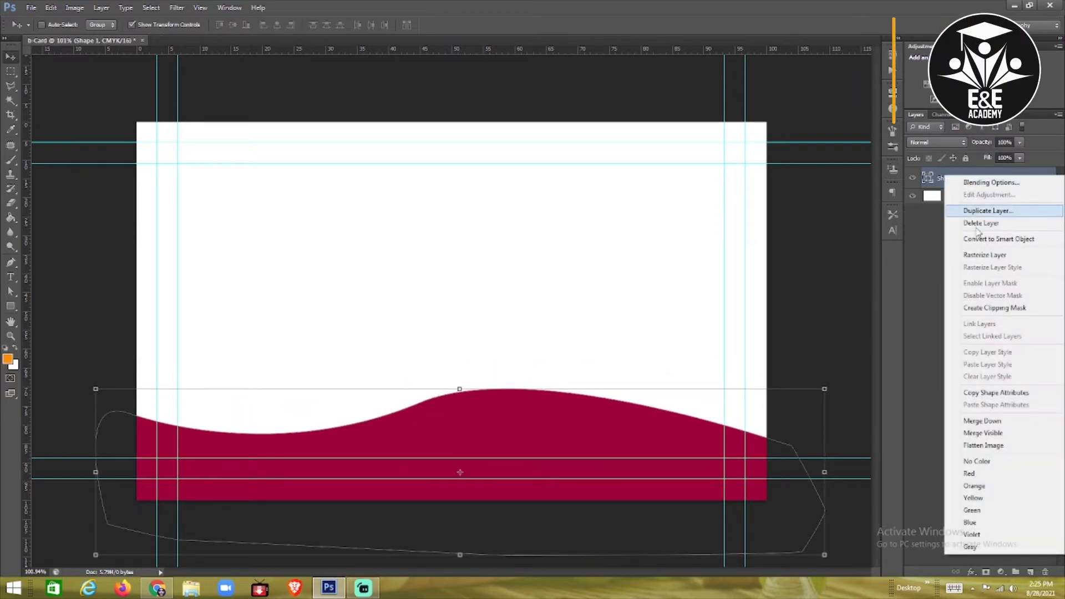
left_click(992, 211)
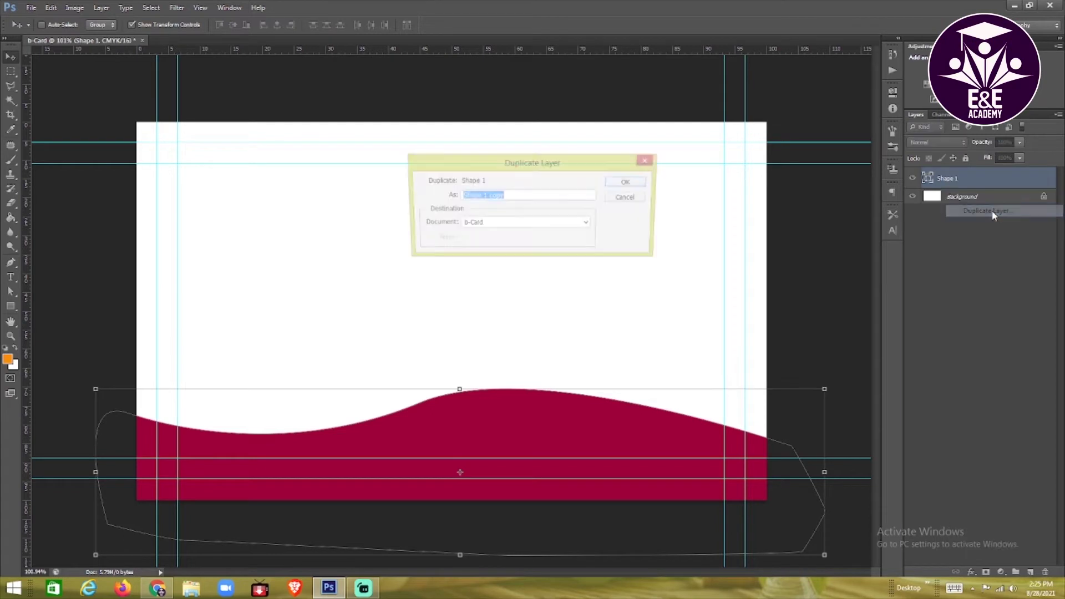
left_click(630, 187)
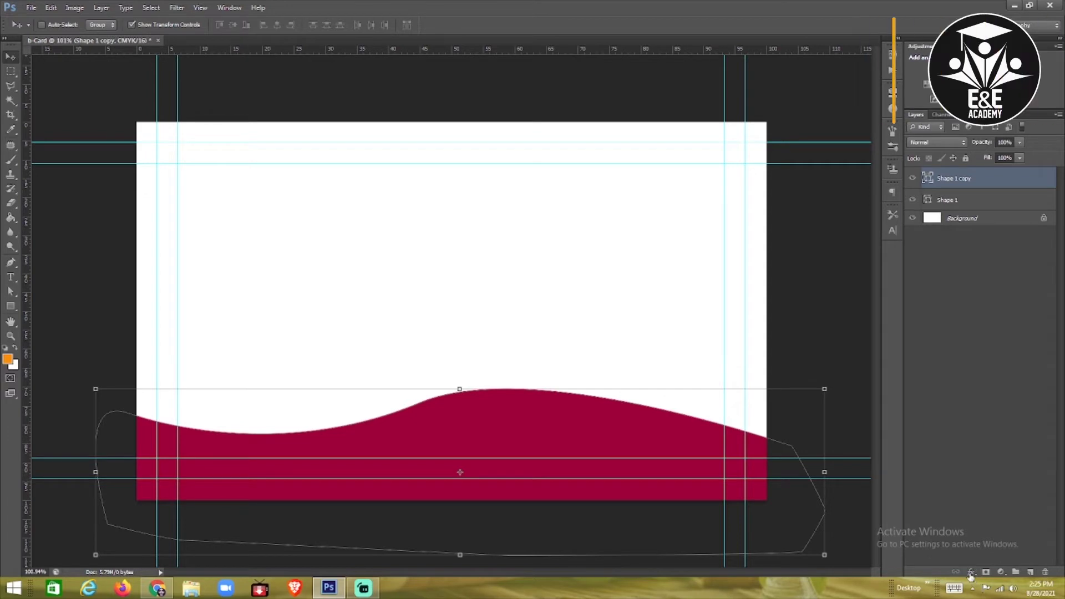
Step: Give Shape 1 copy a teal Color Overlay and move it beneath Shape 1
left_click(970, 573)
left_click(986, 517)
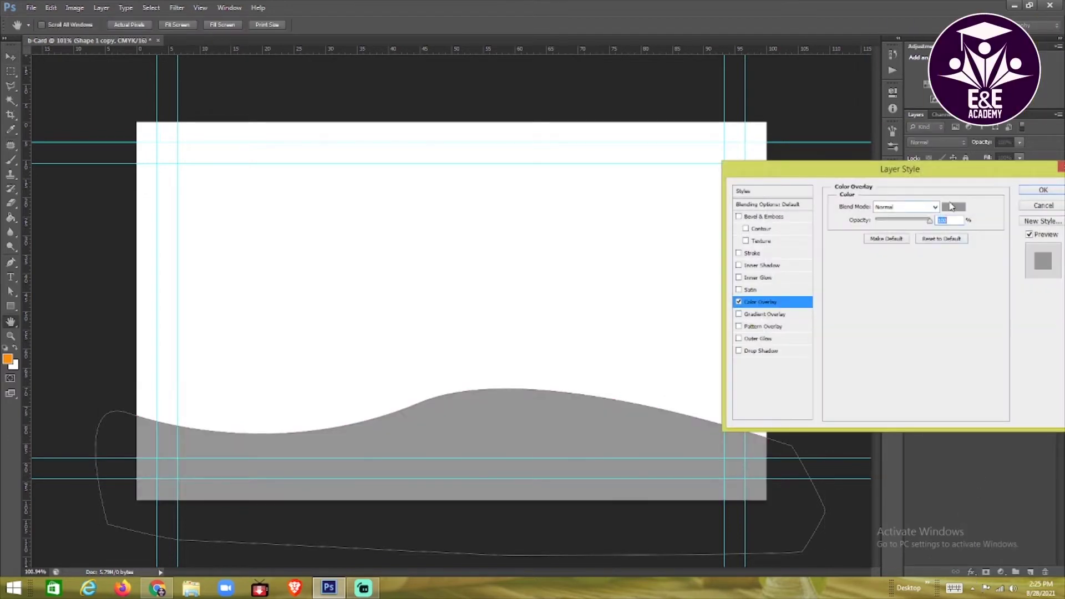
left_click(953, 209)
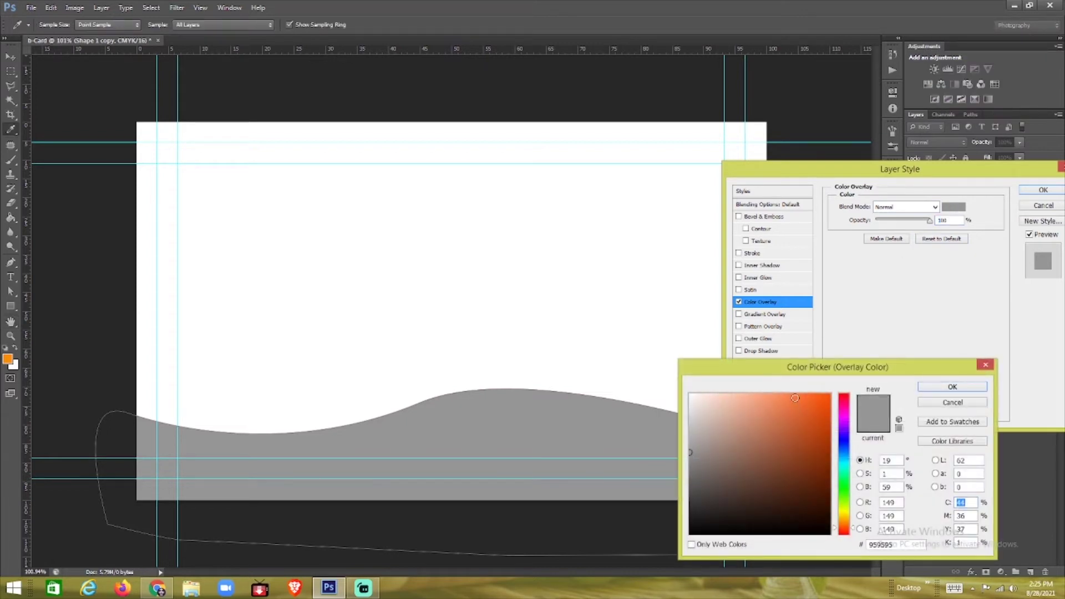
left_click(845, 462)
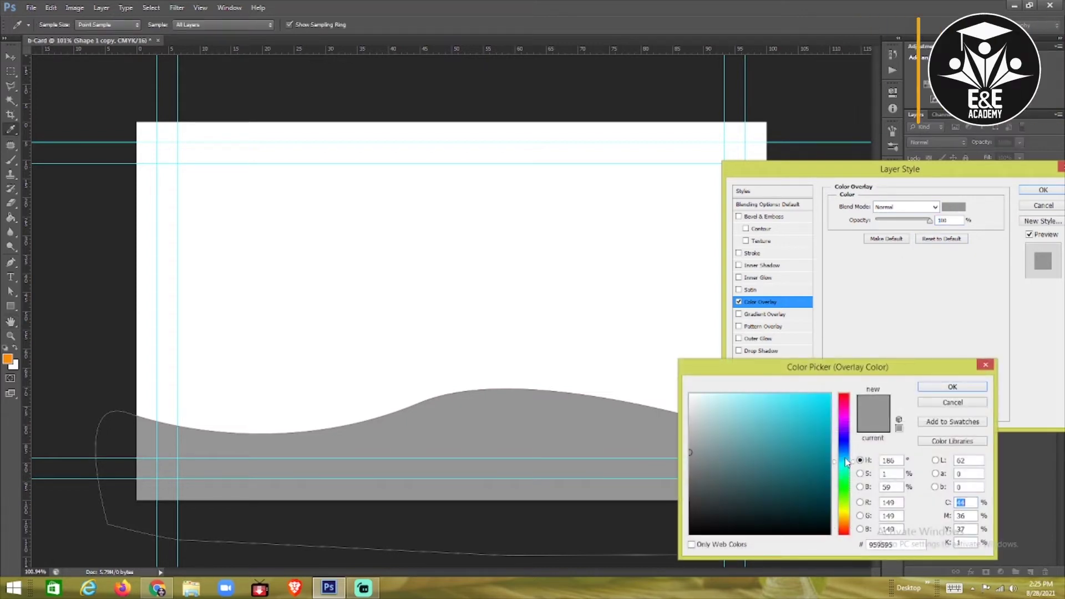
left_click(824, 427)
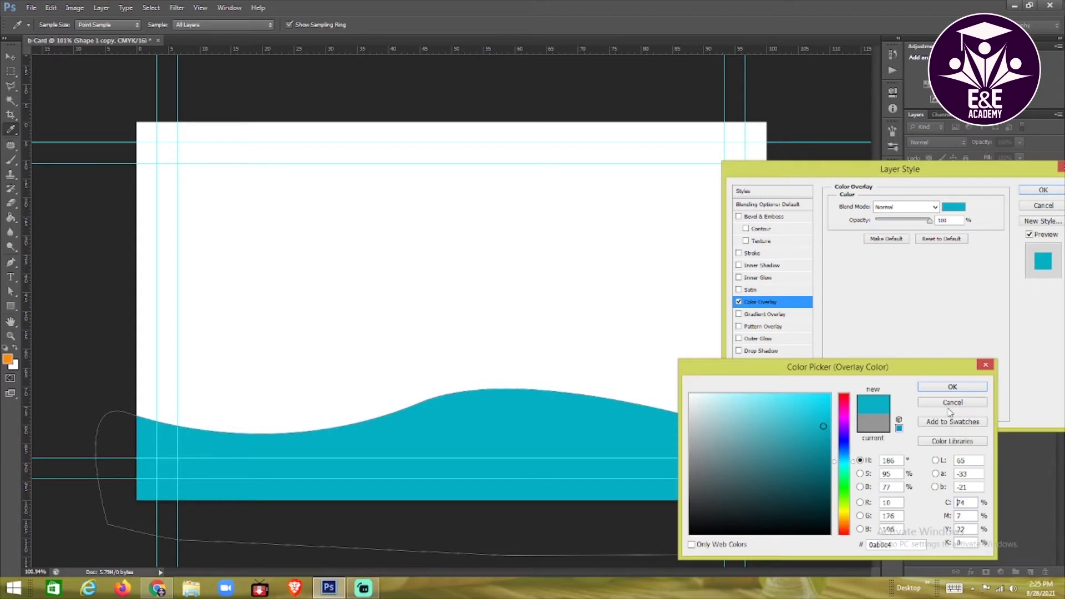
left_click(953, 386)
left_click(1043, 189)
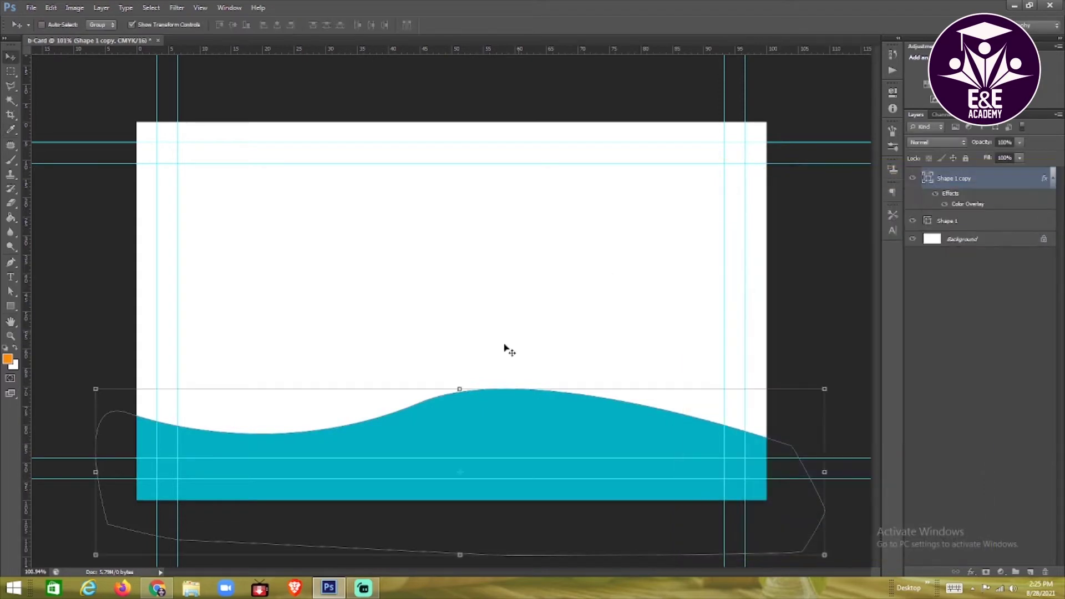
left_click_drag(974, 181, 982, 228)
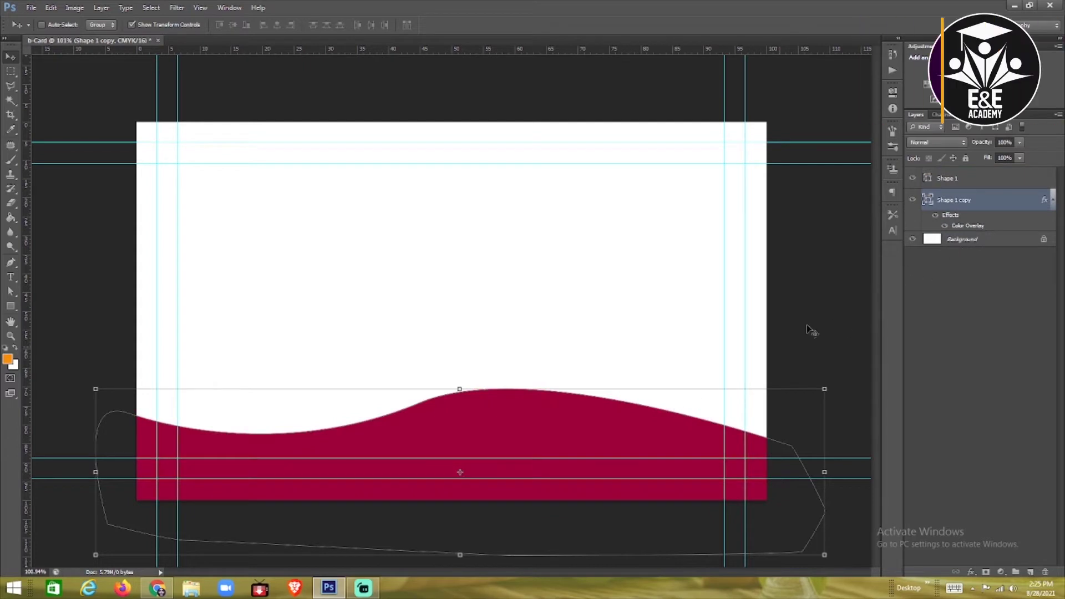
Step: Nudge and rotate the teal wave so it tilts above the crimson wave, then apply the transform
key("Up")
key("Up")
key("Up")
key("Up")
key("Up")
key("Up")
key("Up")
key("Up")
key("Up")
key("Up")
key("Up")
key("Up")
key("Up")
key("Up")
key("Up")
key("Up")
key("Up")
key("Up")
key("Up")
key("Up")
key("Up")
key("Up")
key("Up")
key("Up")
key("Up")
key("Up")
key("Up")
key("Up")
key("Up")
key("Up")
key("Up")
key("Up")
key("Up")
key("Up")
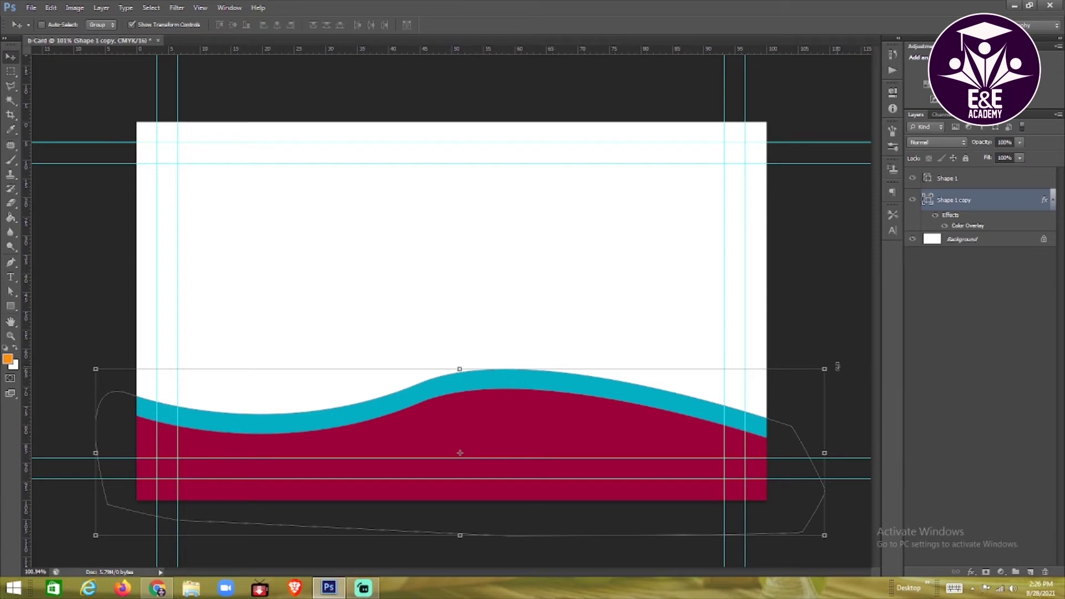
mouse_move(837, 366)
left_mouse_down()
mouse_move(845, 390)
mouse_move(815, 444)
mouse_move(837, 449)
mouse_move(816, 469)
left_mouse_up()
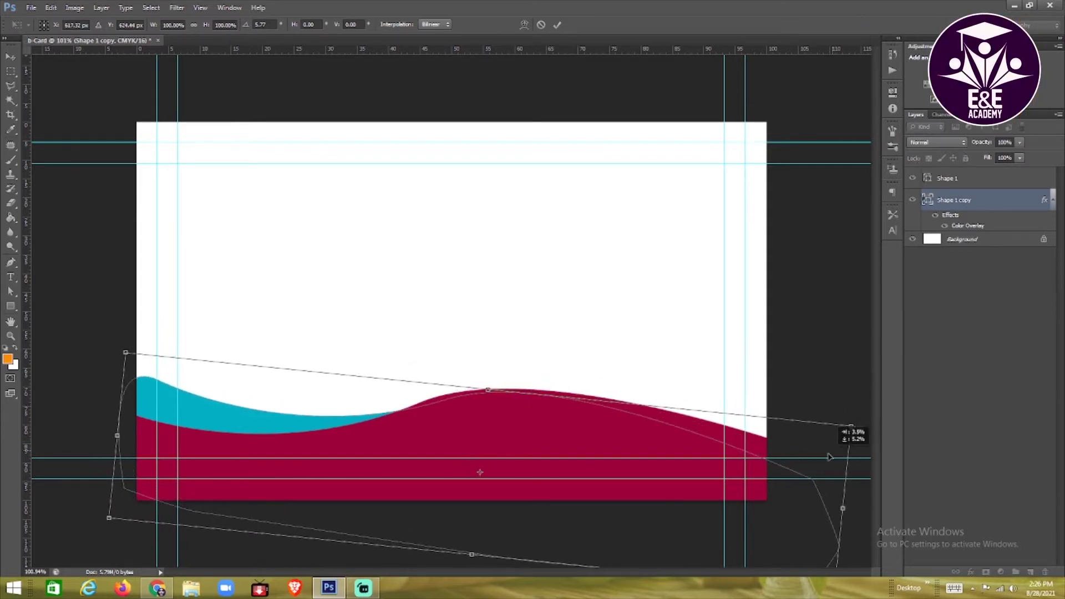
left_click_drag(815, 468, 813, 458)
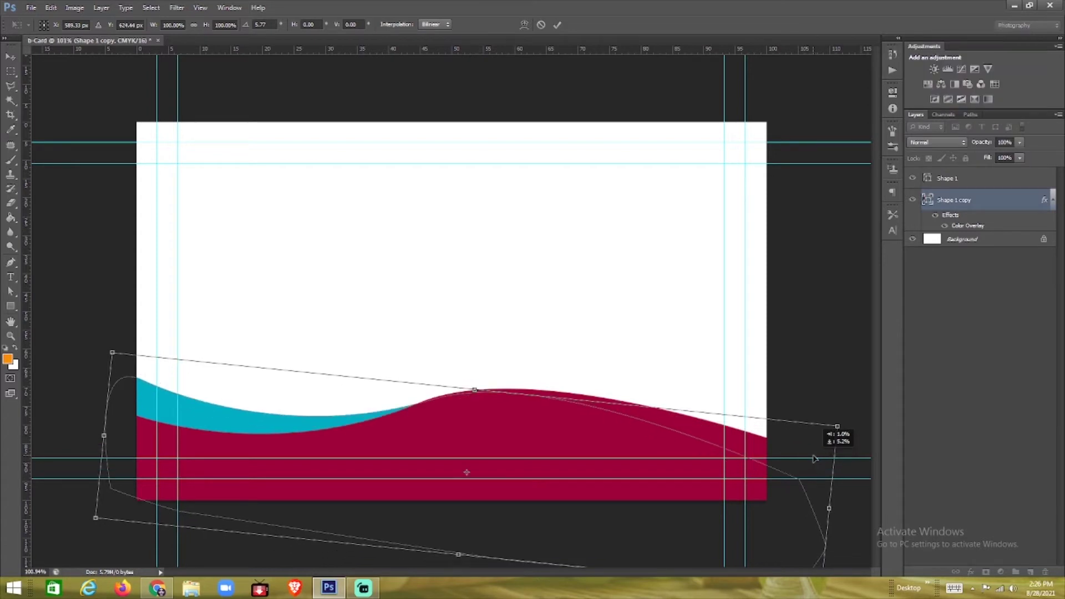
left_click_drag(849, 429, 846, 353)
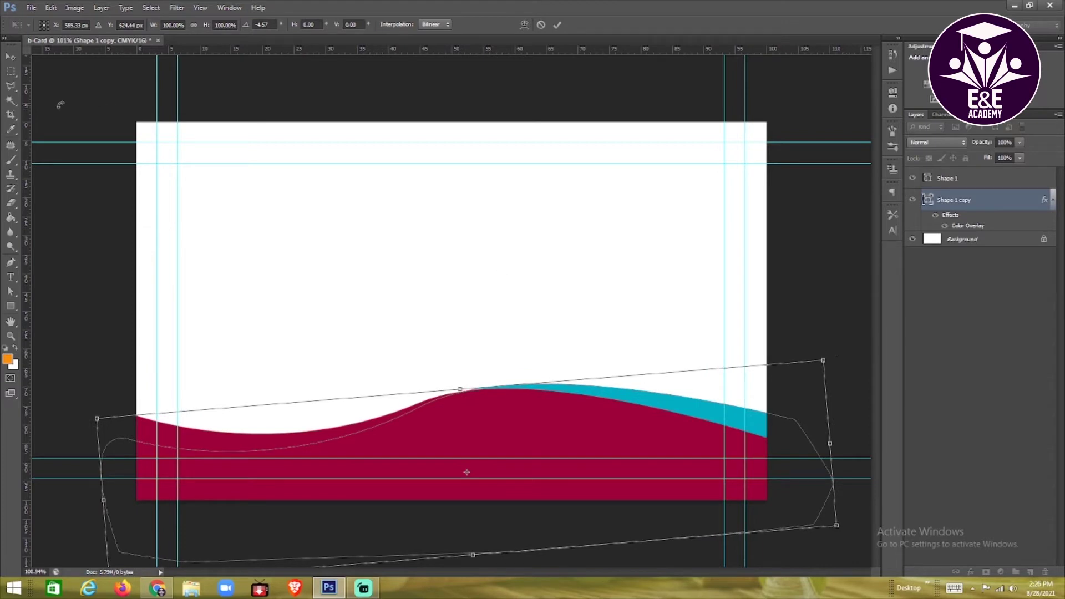
left_click(11, 56)
left_click(503, 224)
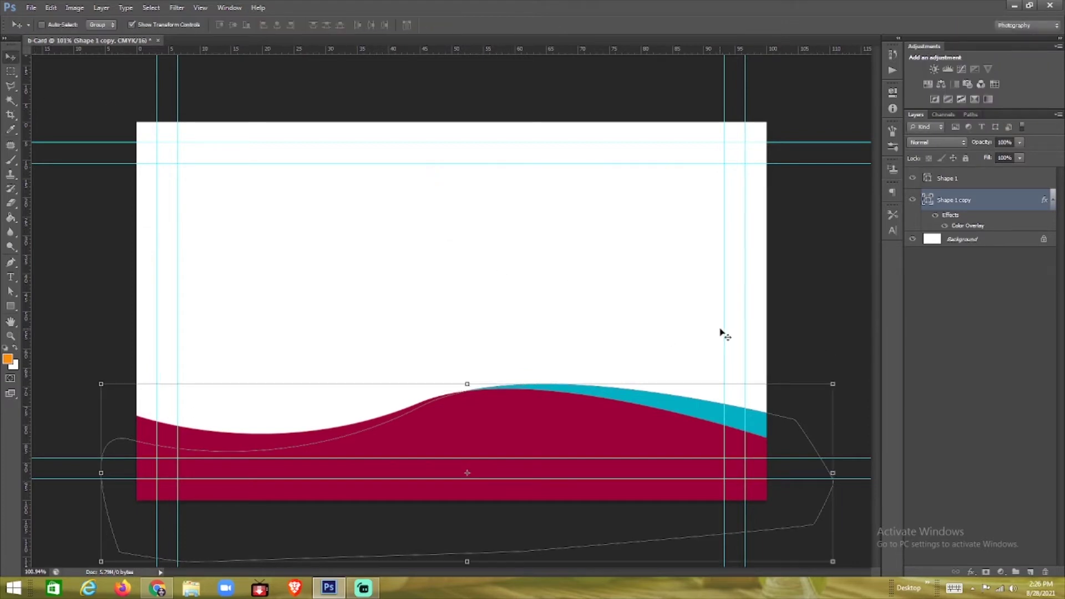
Step: Lower the teal wave layer's opacity to about 73%
left_click(1018, 143)
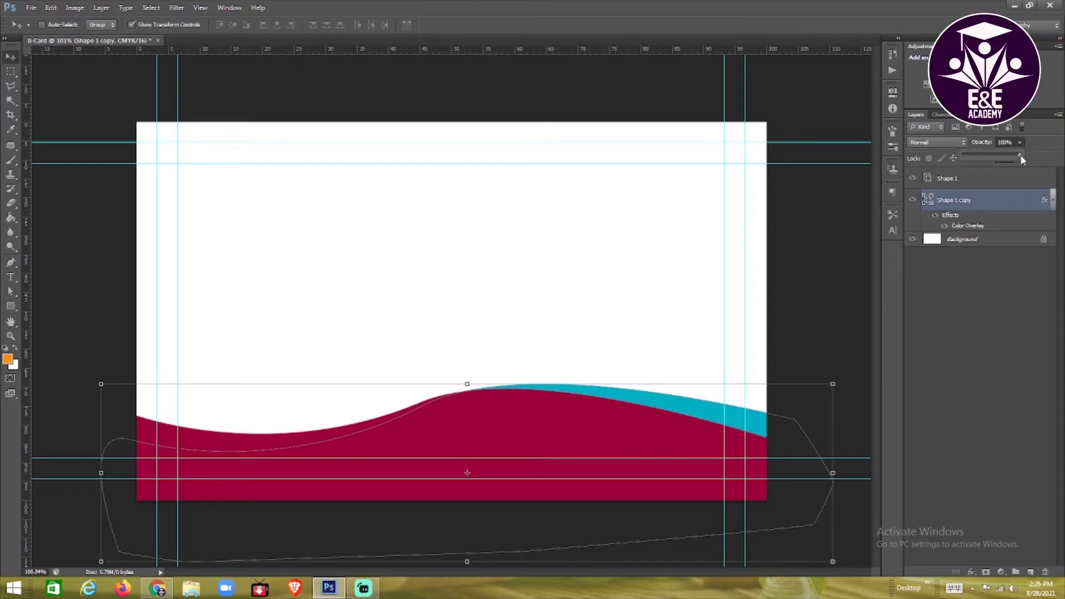
left_click_drag(1019, 155, 1003, 161)
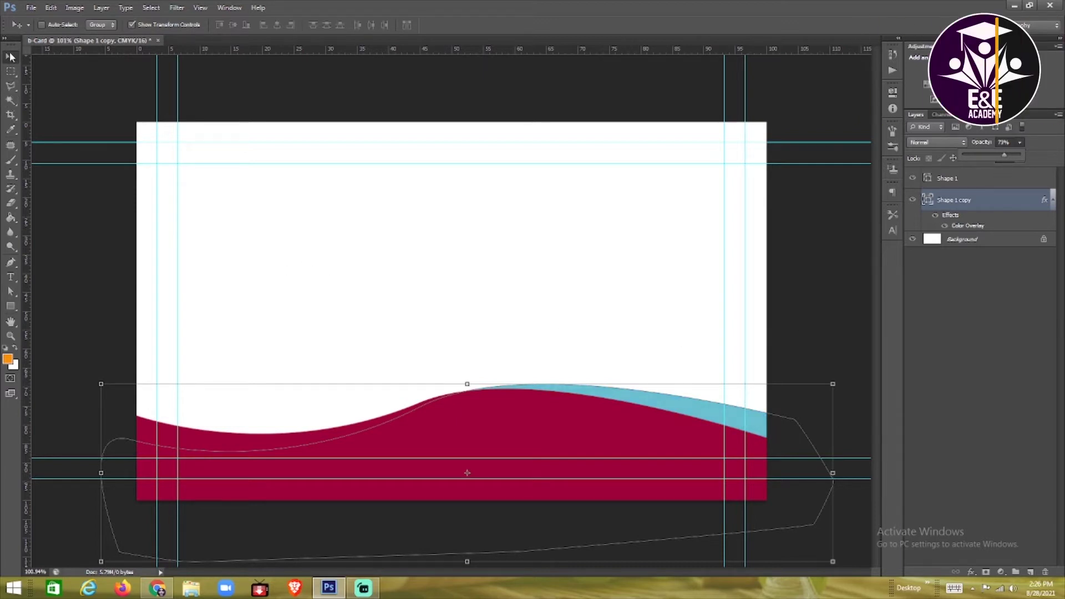
right_click(696, 276)
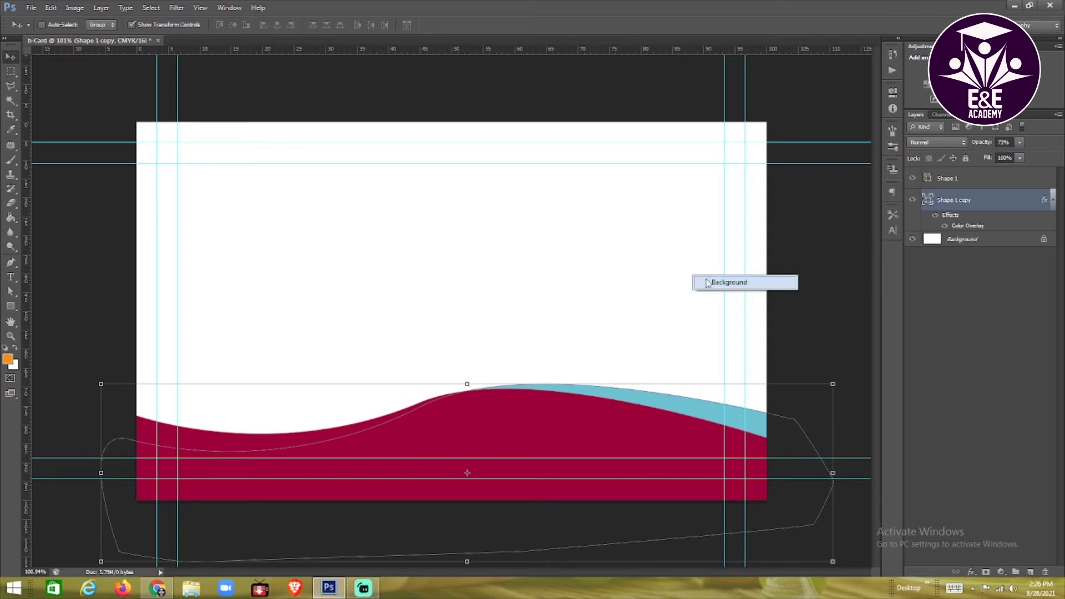
Step: Start a text line in the card's upper-left and set its font to Calibri Bold
left_click(712, 284)
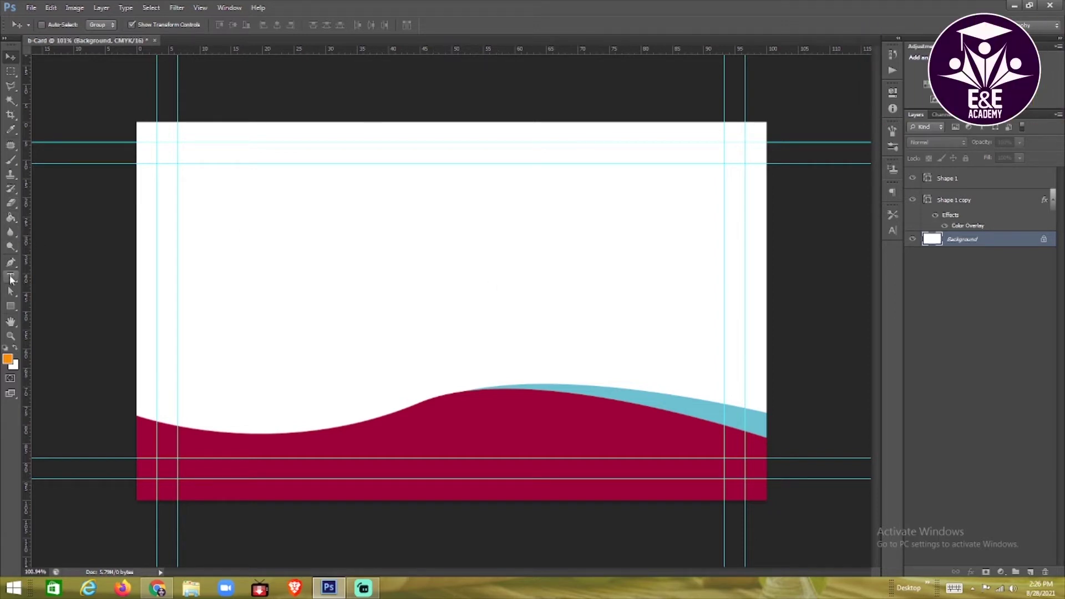
left_click(11, 277)
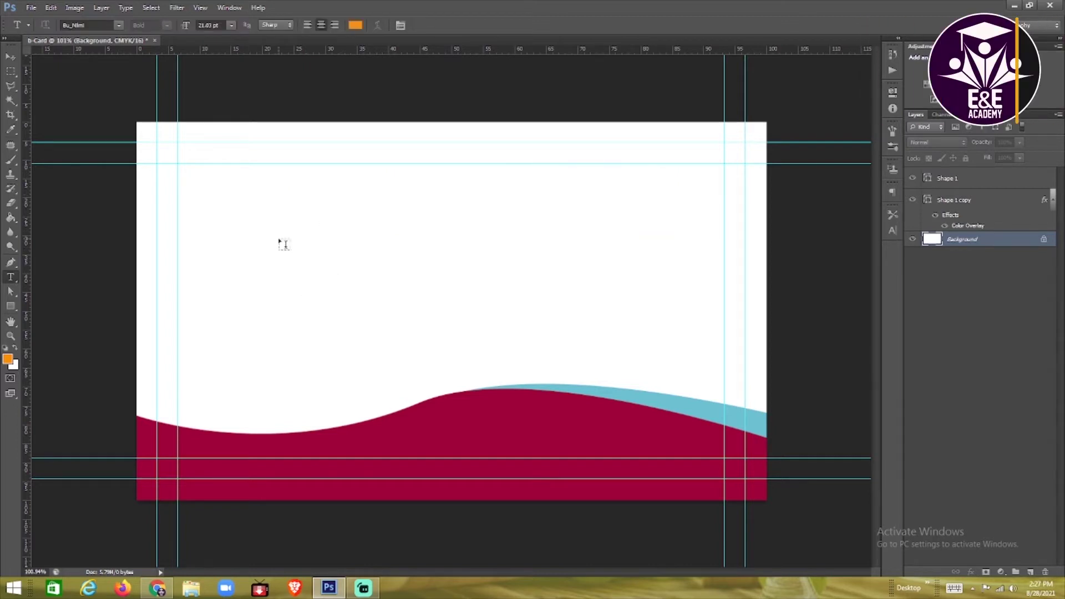
left_click(279, 229)
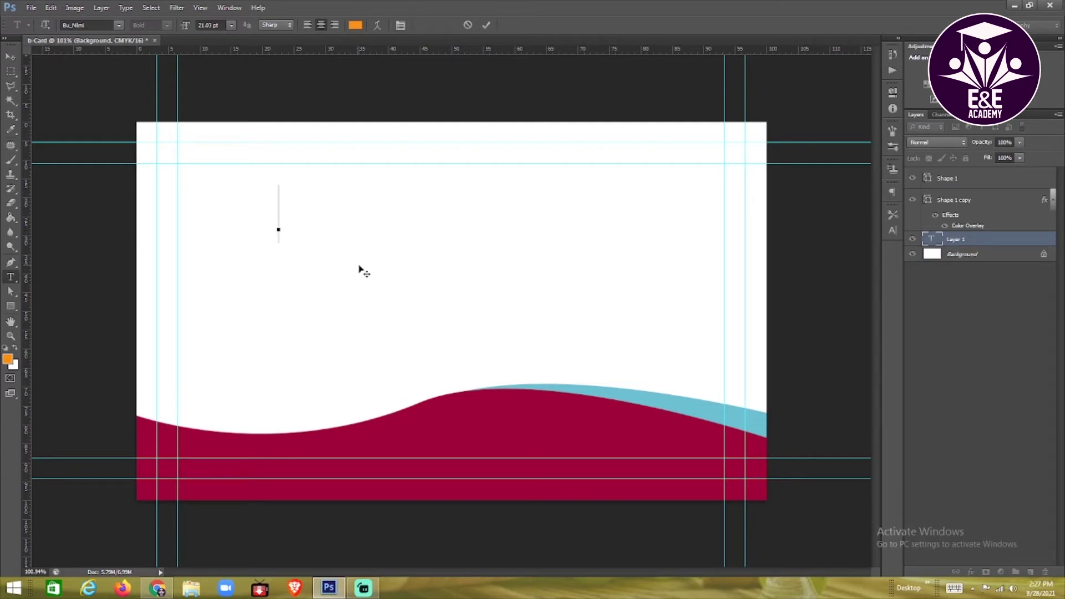
type("a")
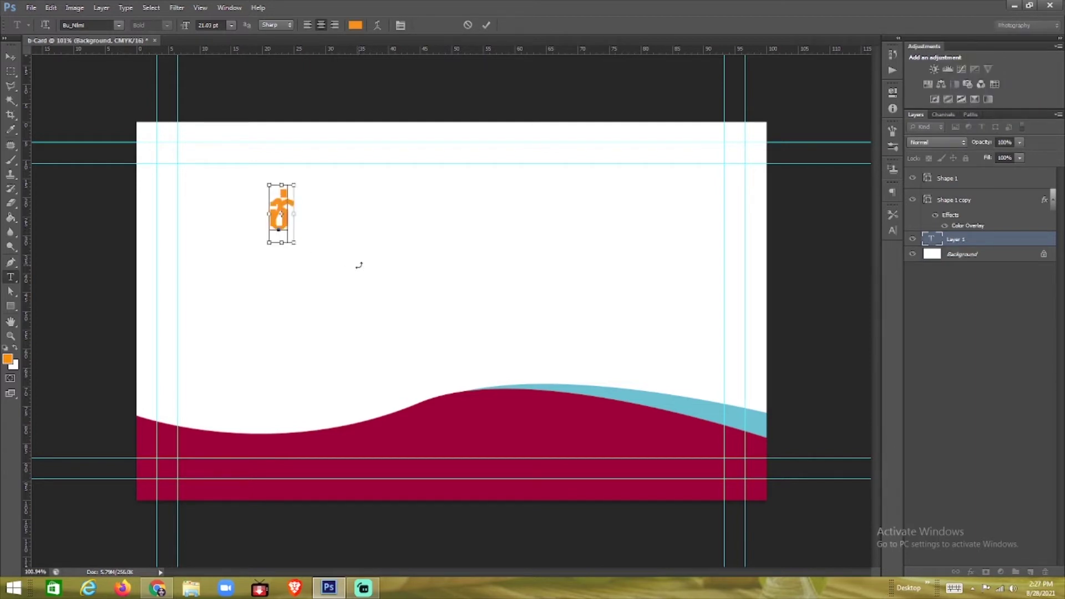
key("ctrl+a")
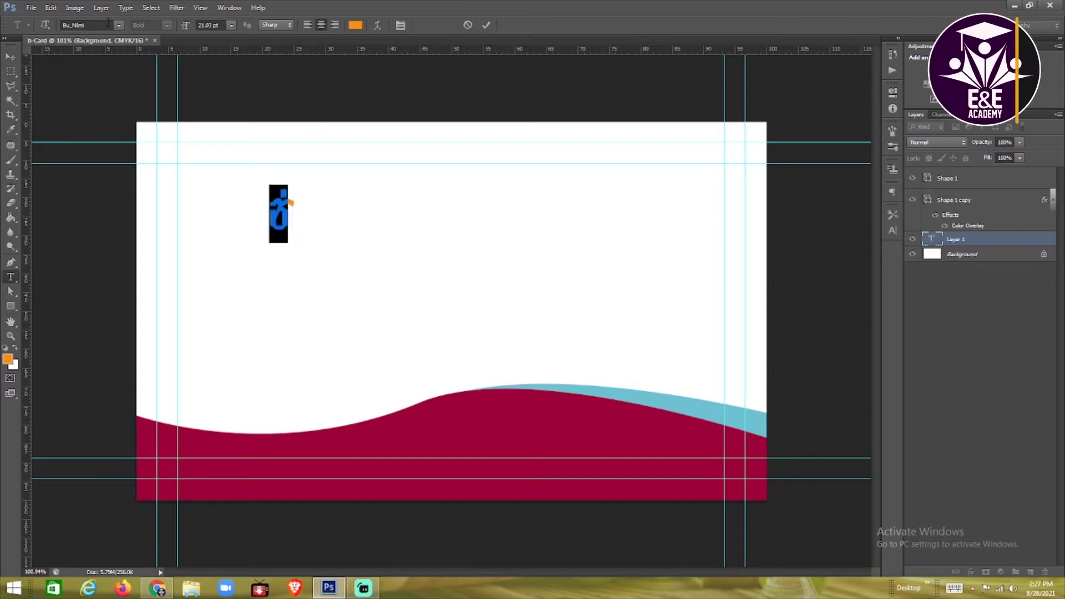
left_click(118, 25)
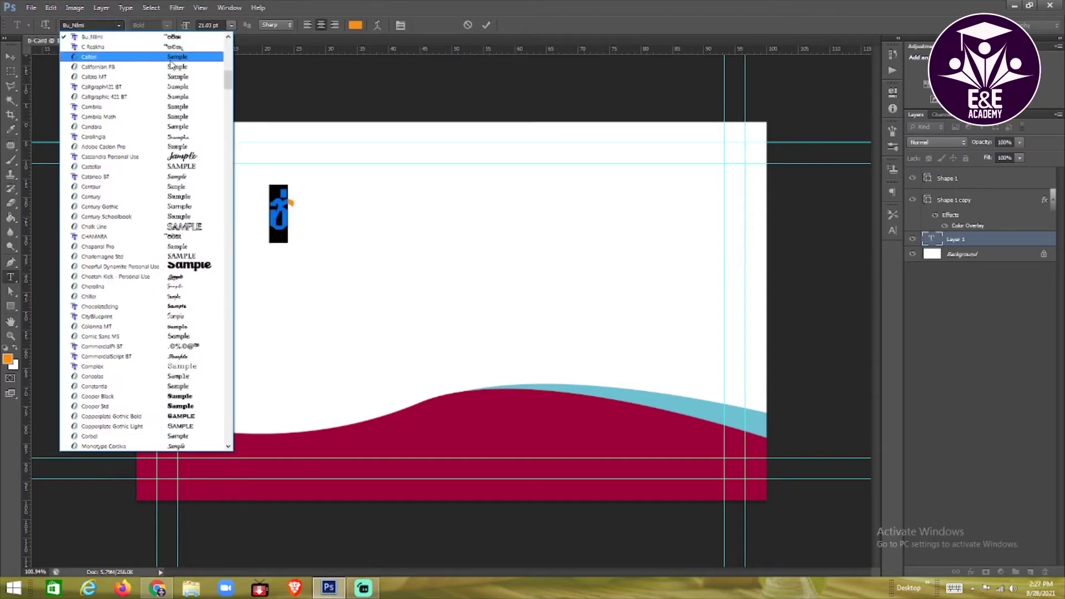
left_click(173, 65)
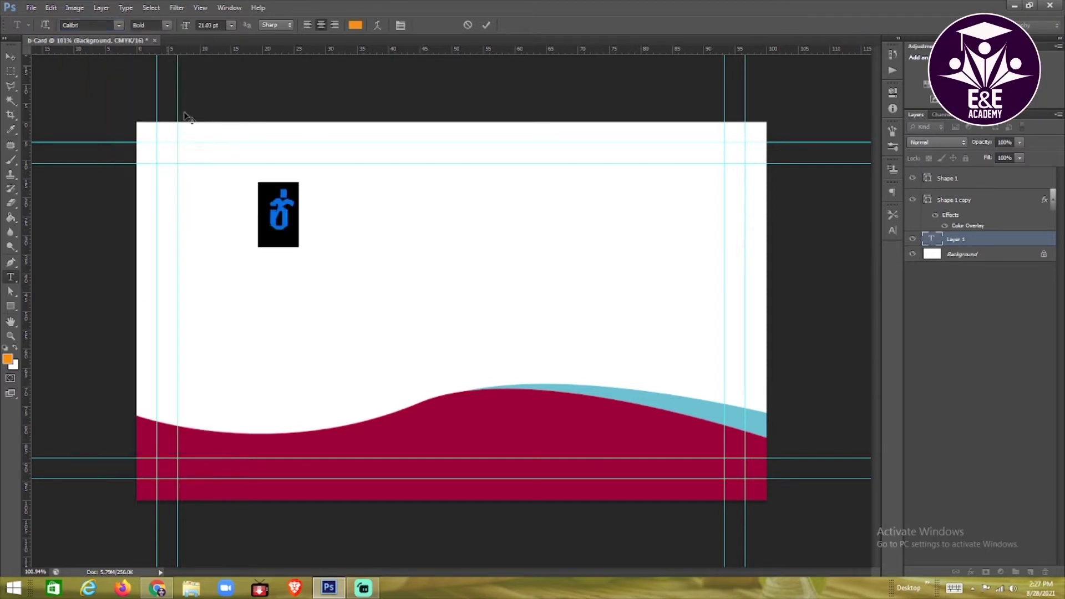
Step: Type the cardholder's full name and commit the text layer
left_click(298, 220)
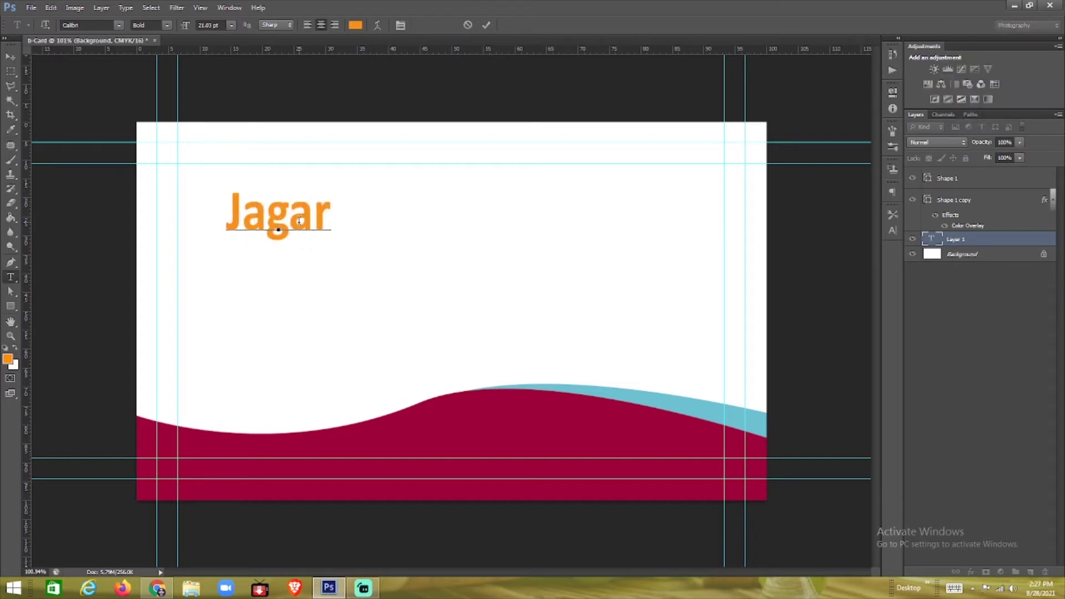
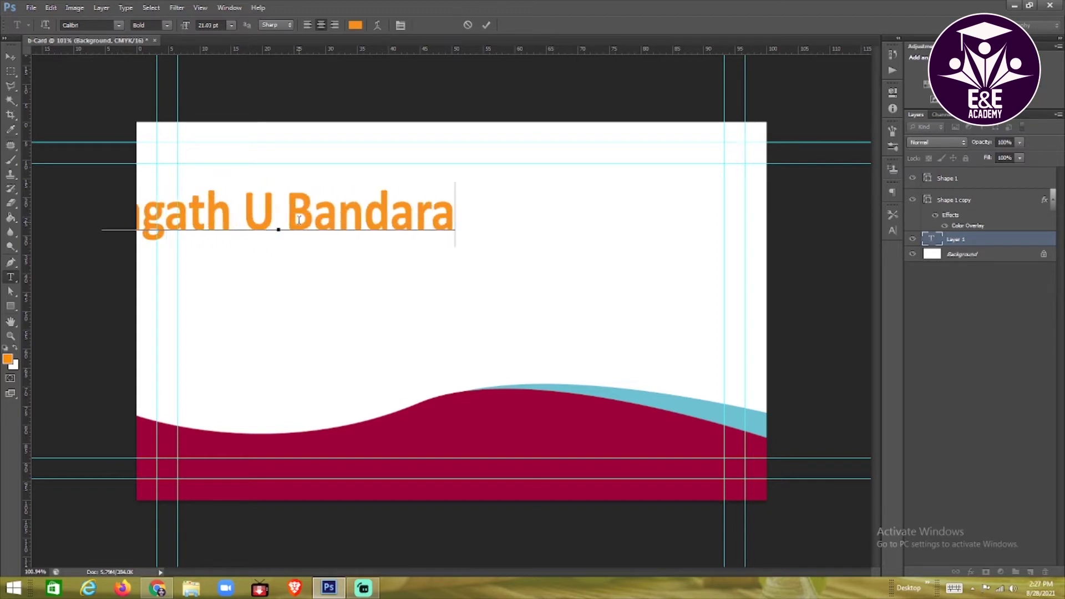
left_click(10, 56)
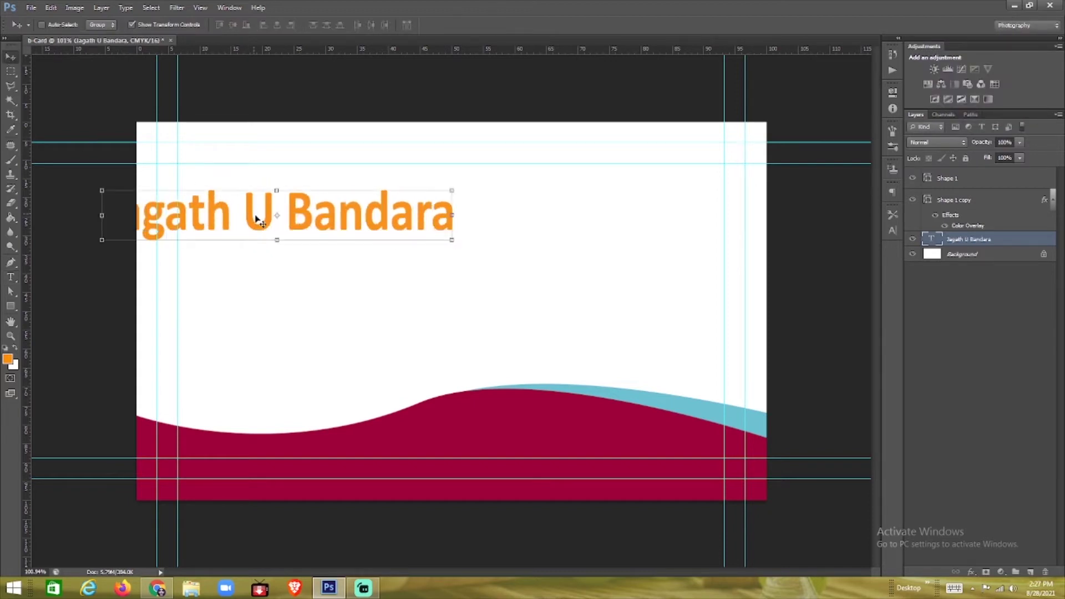
Step: Reposition the name text, give it a near-black Color Overlay, and shift it slightly left
left_click_drag(258, 219, 345, 245)
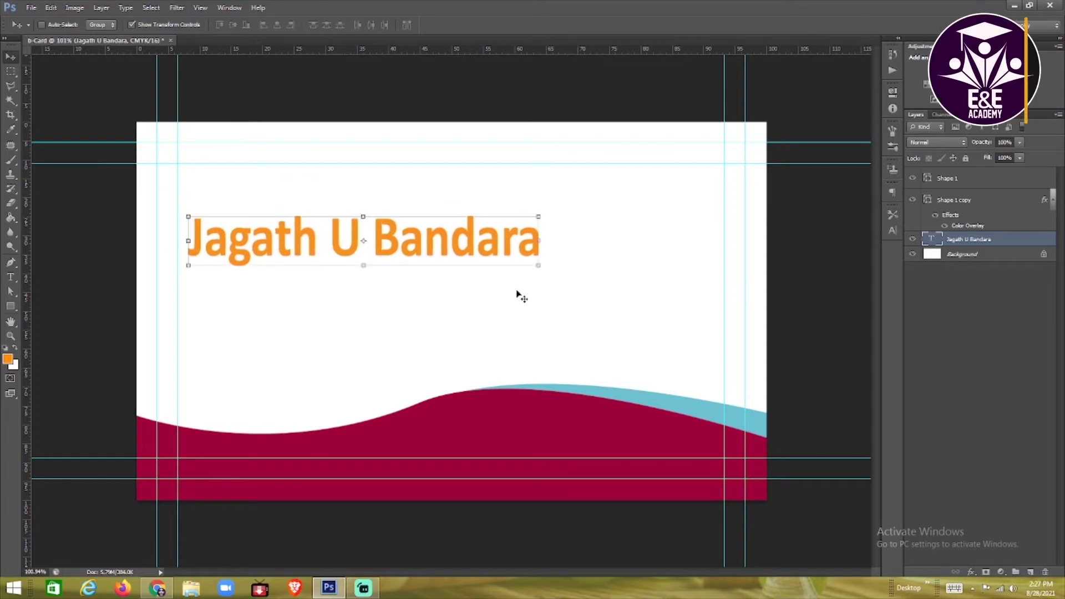
left_click(971, 572)
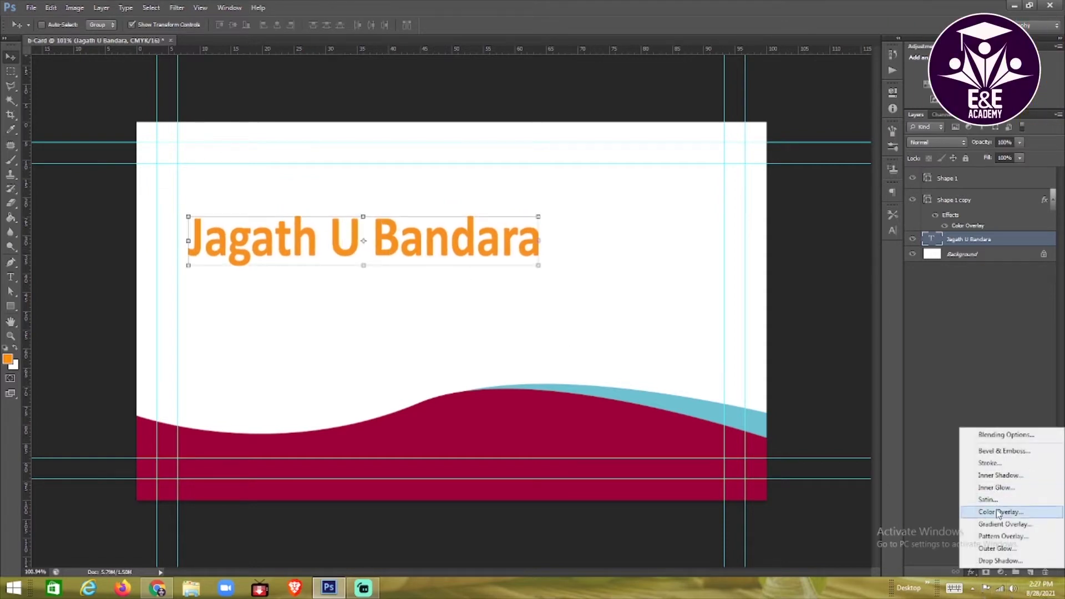
left_click(1000, 512)
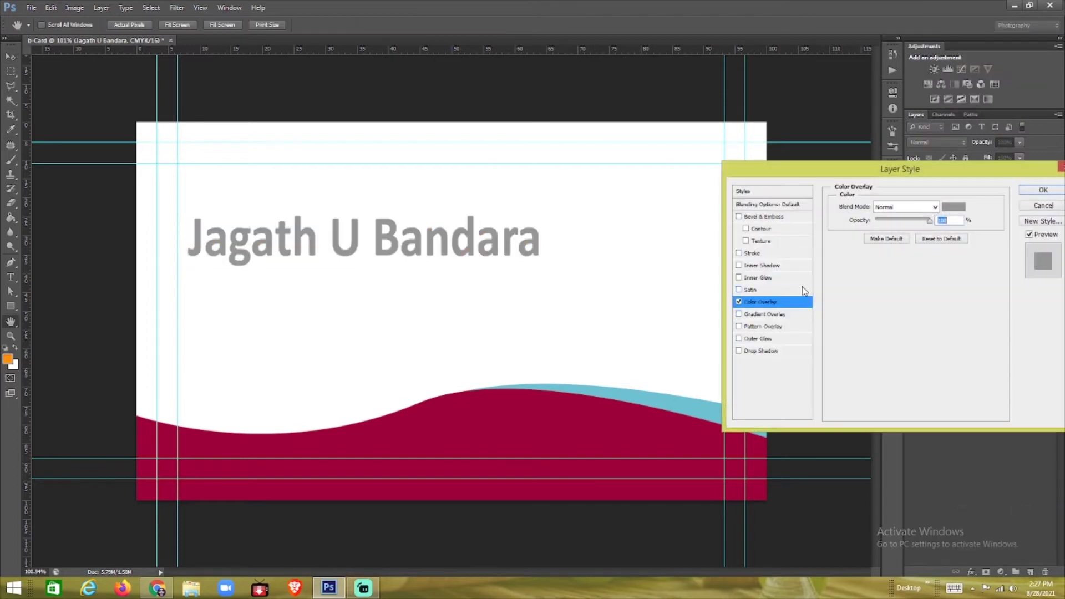
left_click(954, 206)
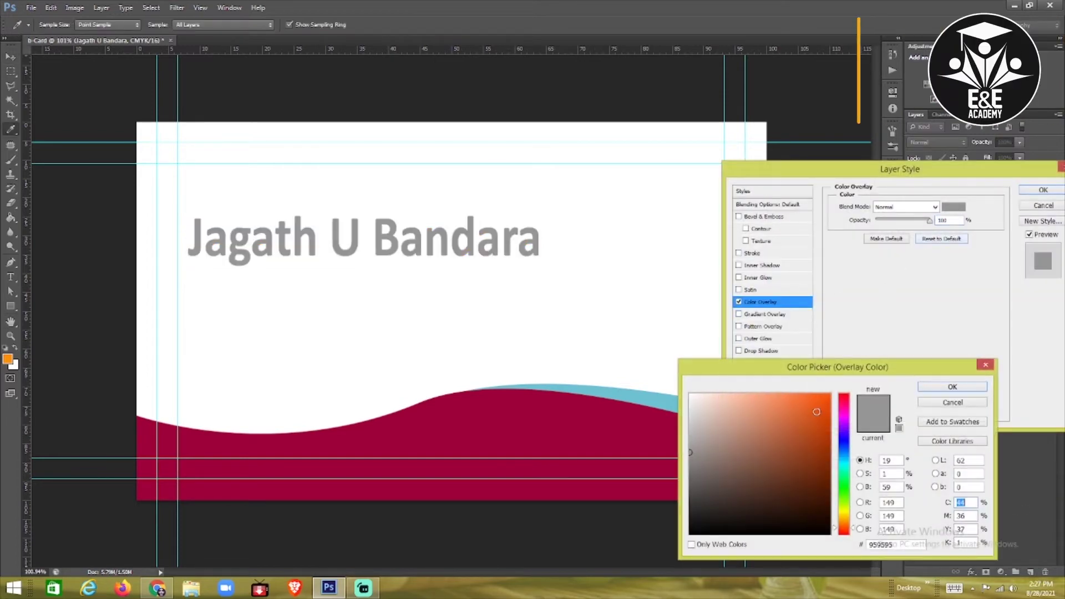
left_click(691, 533)
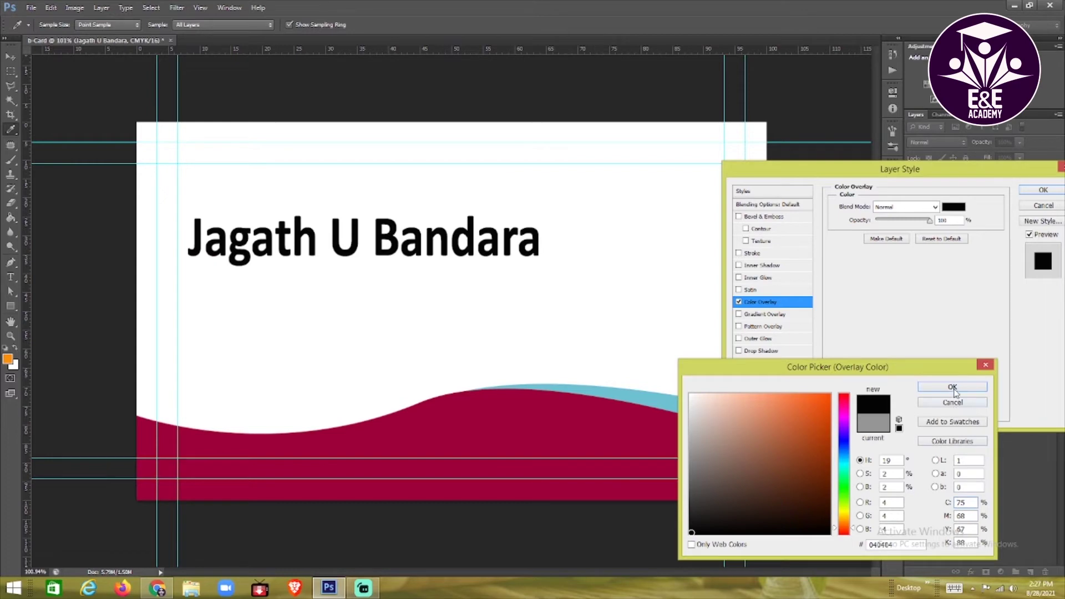
left_click(952, 387)
left_click(1042, 191)
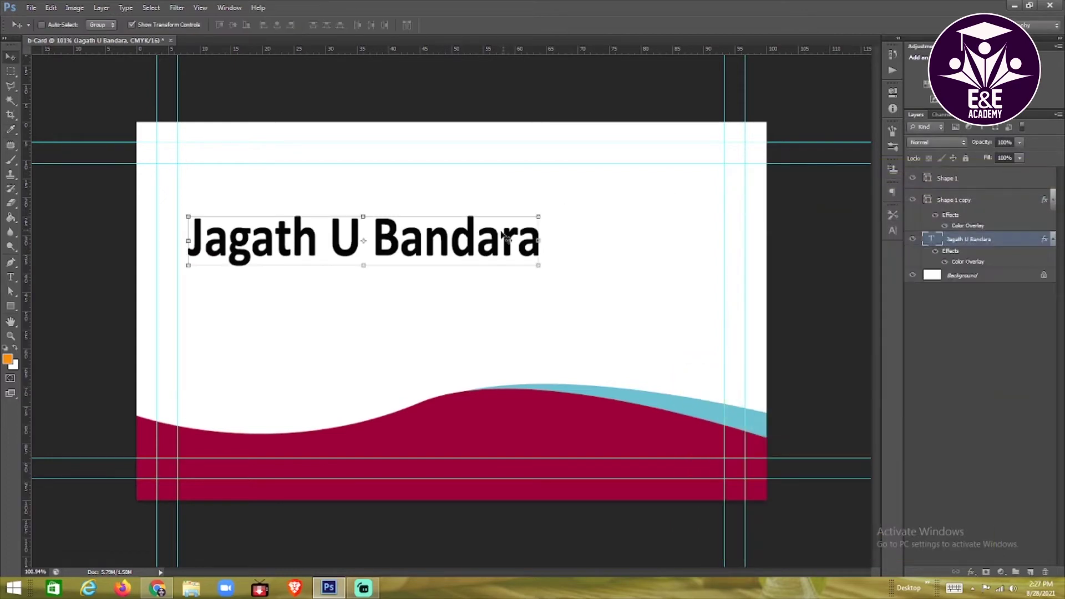
left_click_drag(538, 215, 517, 222)
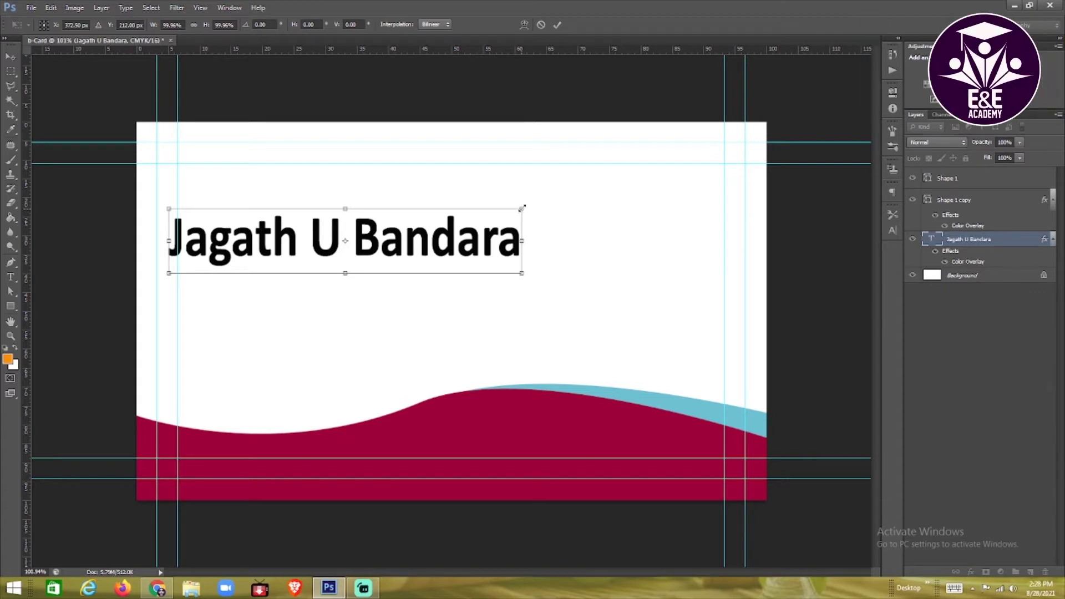
Step: Scale the name text down to about 40% and place it at the card's upper right
left_click_drag(522, 208, 292, 249)
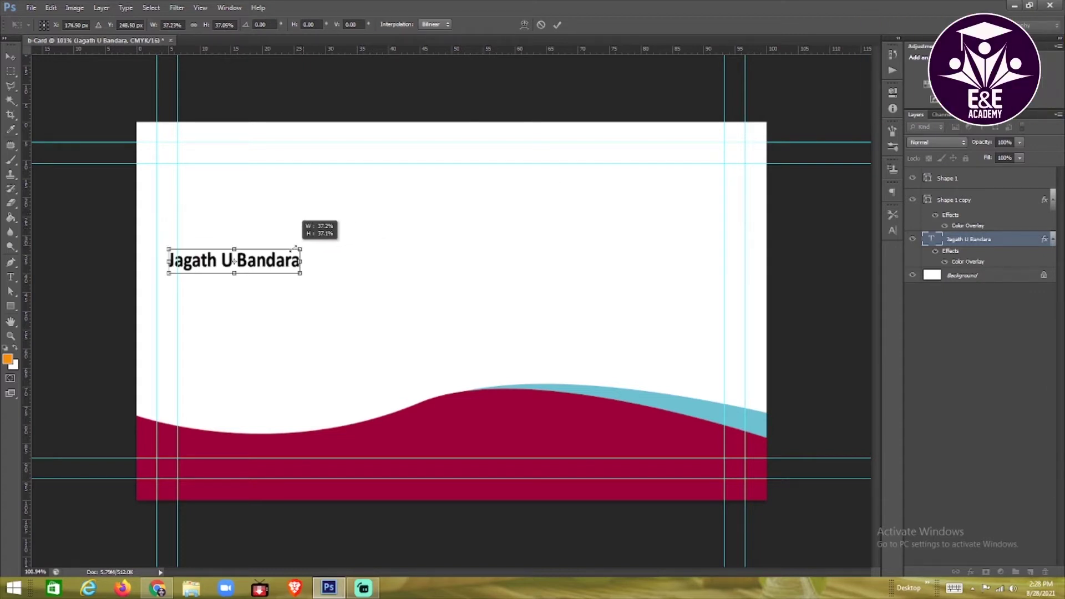
mouse_move(271, 272)
left_mouse_down()
mouse_move(342, 272)
mouse_move(327, 246)
mouse_move(375, 212)
mouse_move(346, 246)
left_mouse_up()
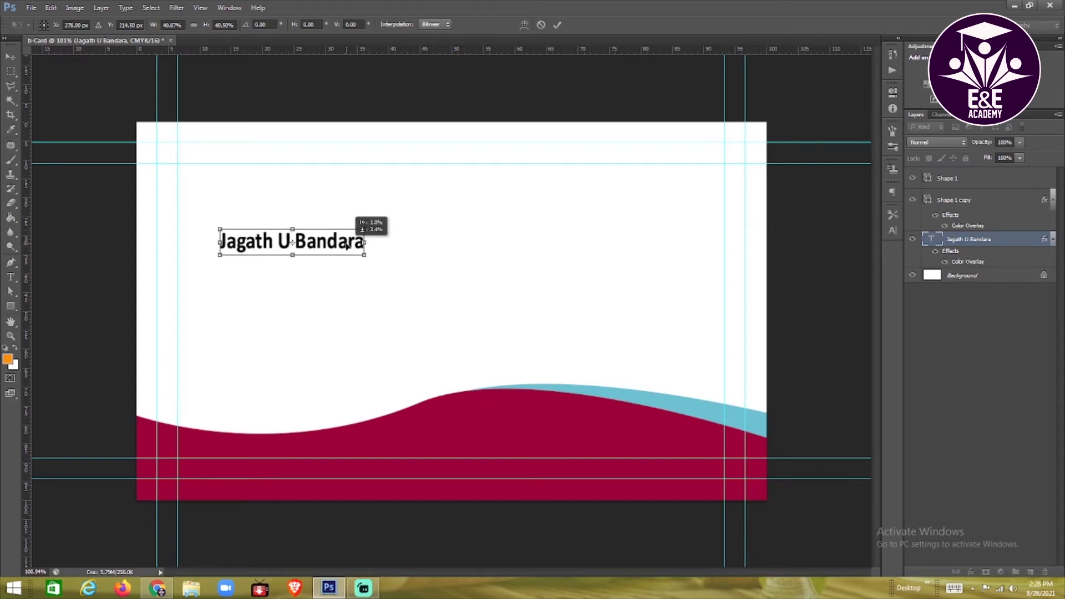
left_click_drag(347, 245, 656, 206)
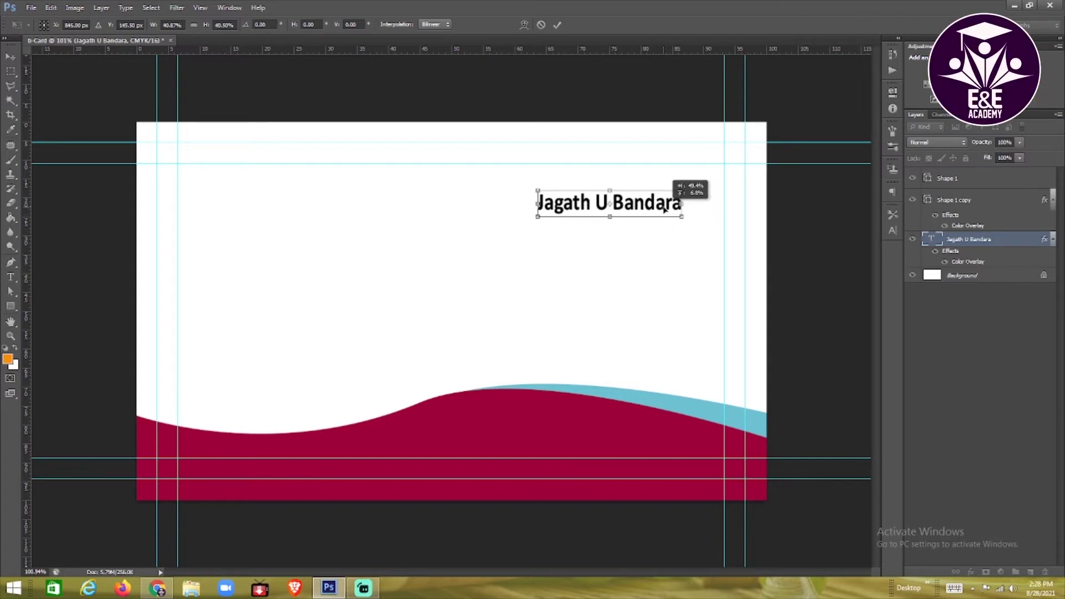
left_click_drag(656, 210, 648, 224)
left_click(11, 56)
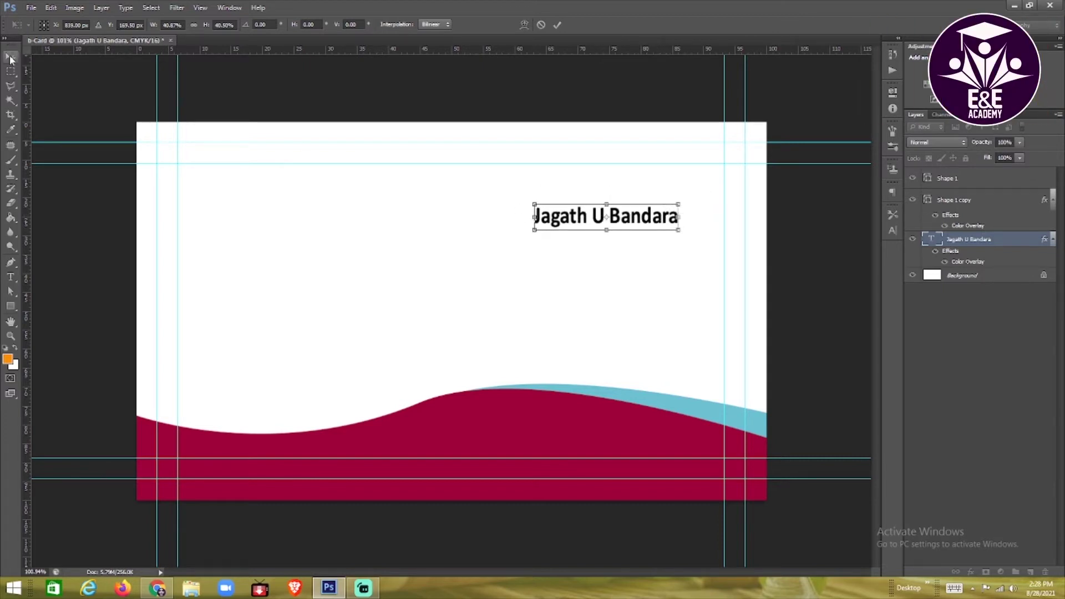
left_click(488, 223)
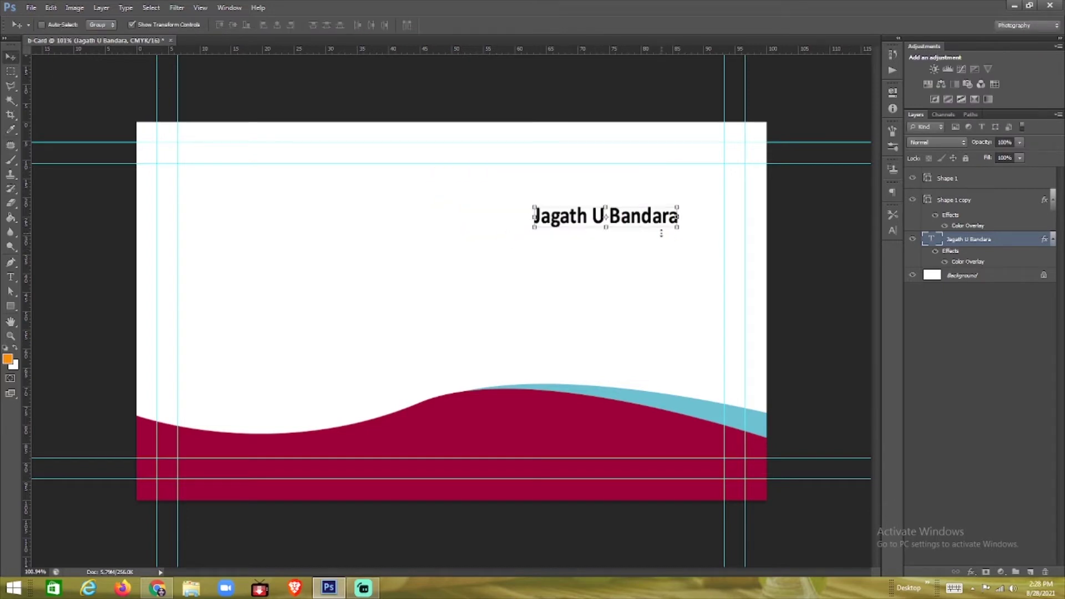
Step: Duplicate the name line below the original and retype it as 'Managering Derector'
left_click_drag(657, 230, 636, 243)
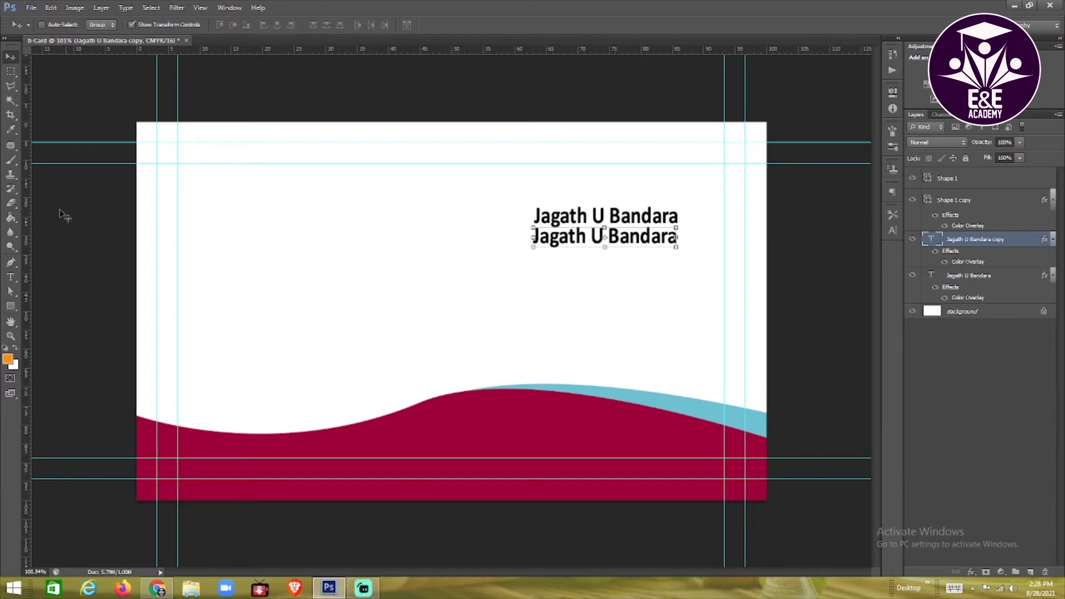
left_click(11, 277)
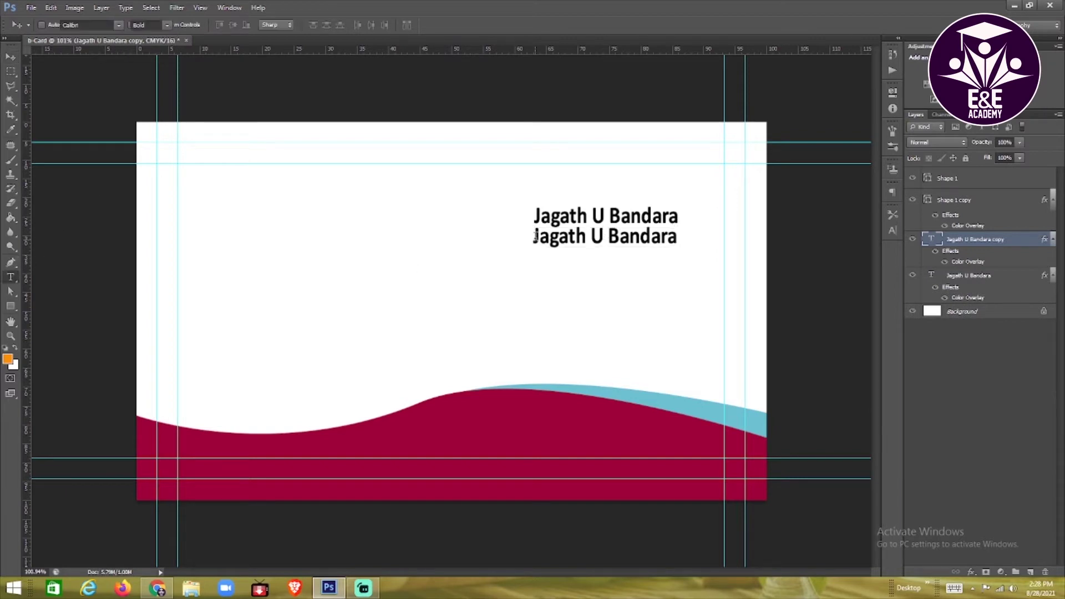
left_click_drag(535, 234, 718, 232)
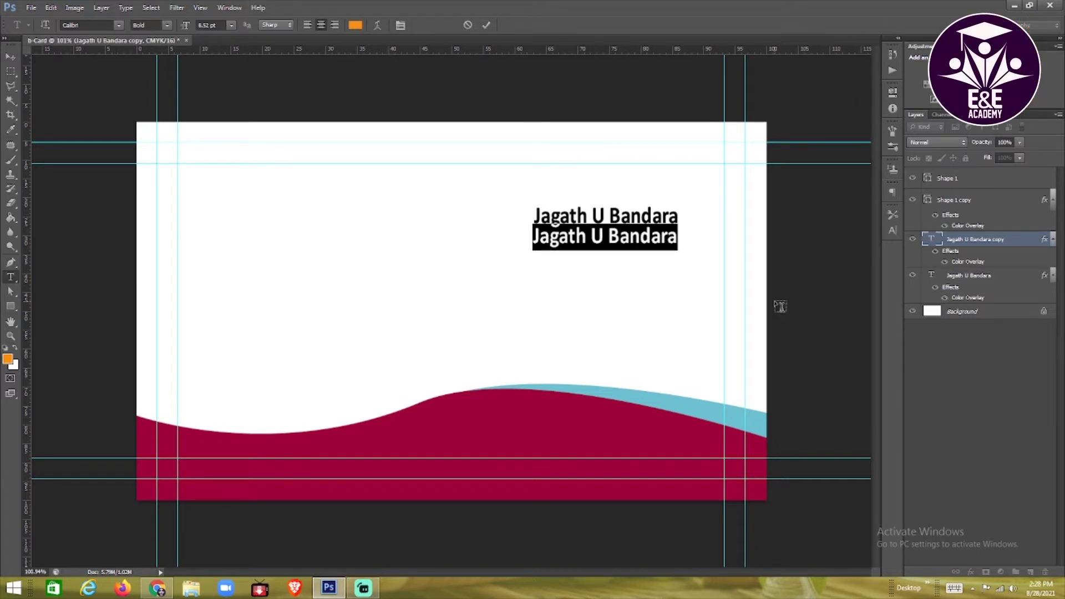
type("Manager")
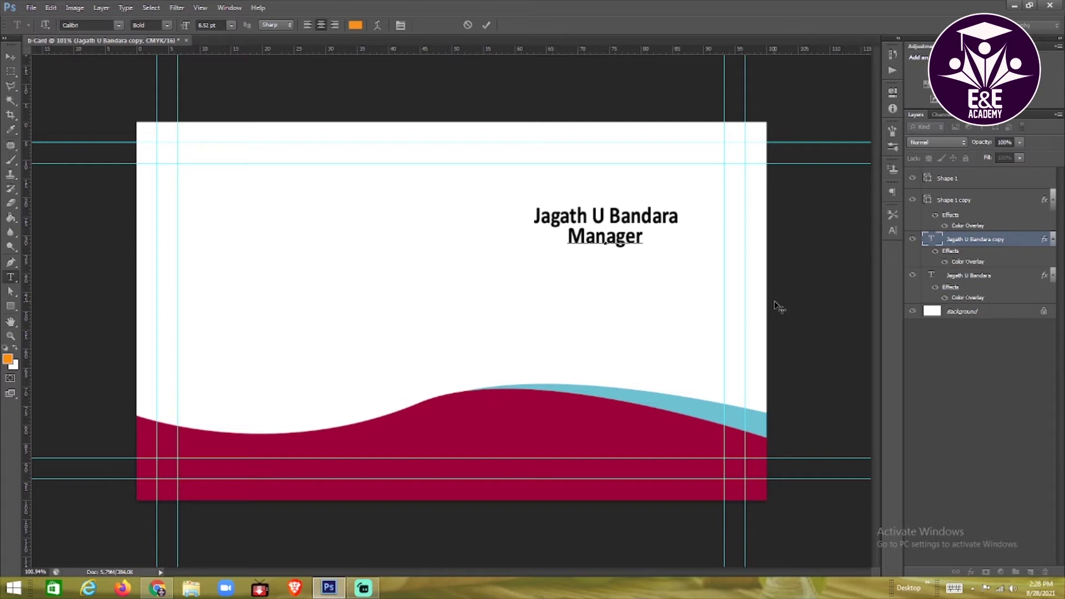
type("ing")
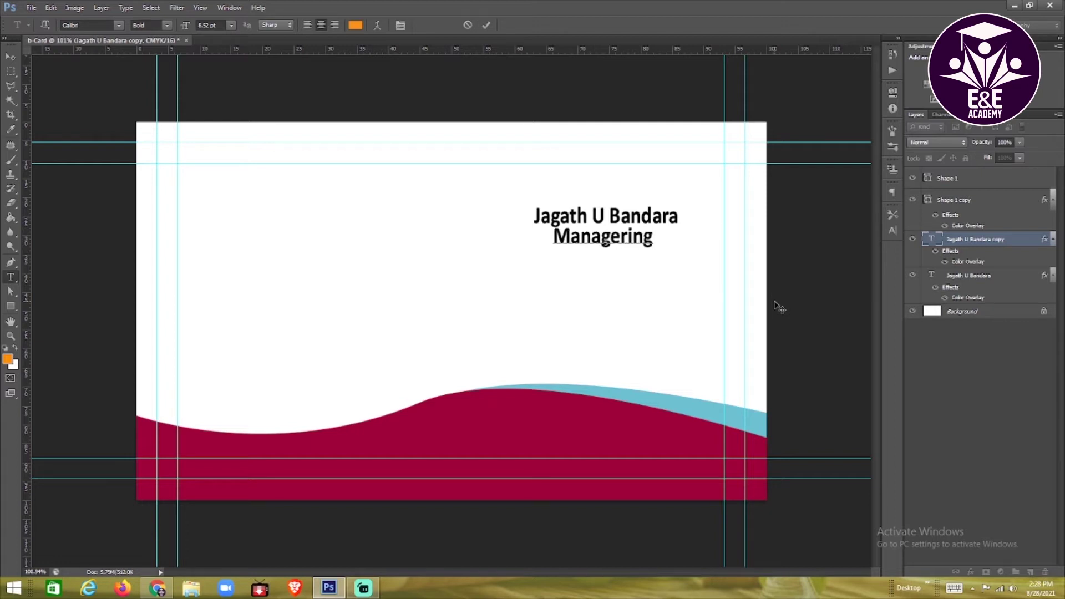
type(" De")
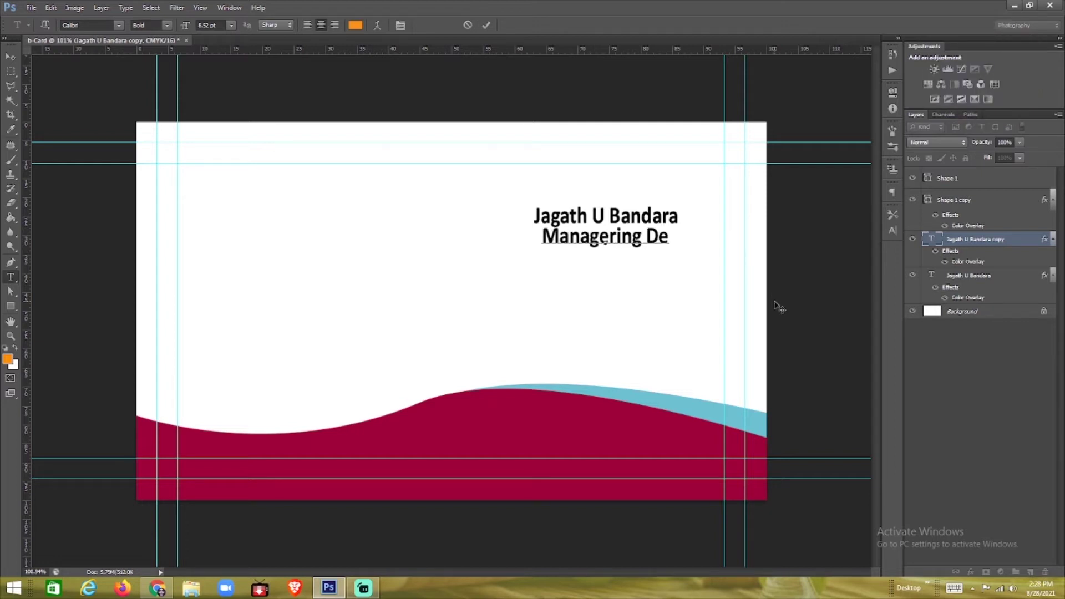
type("rector")
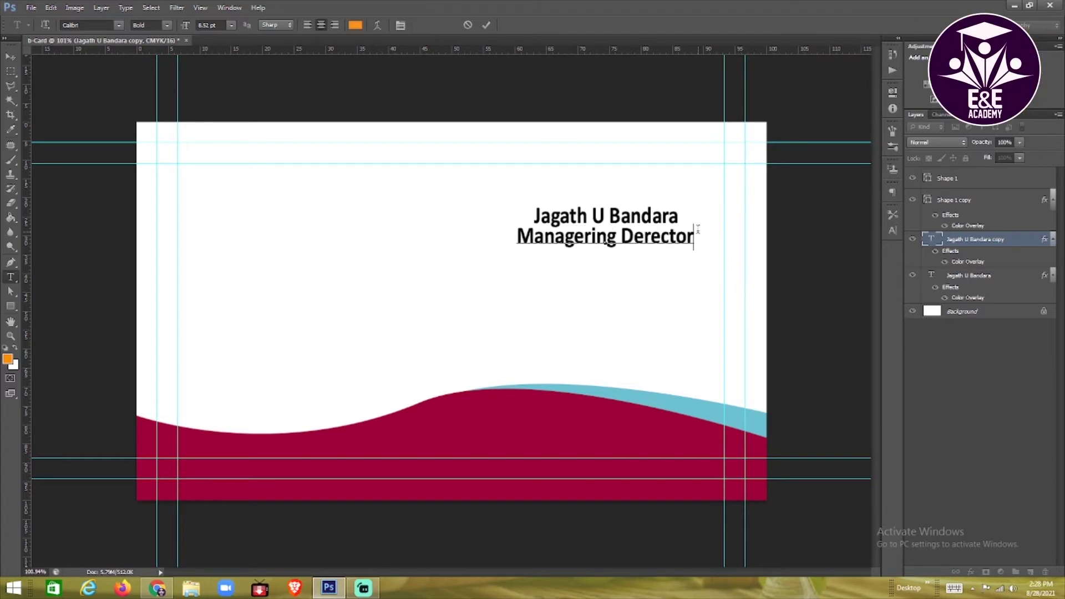
left_click(10, 56)
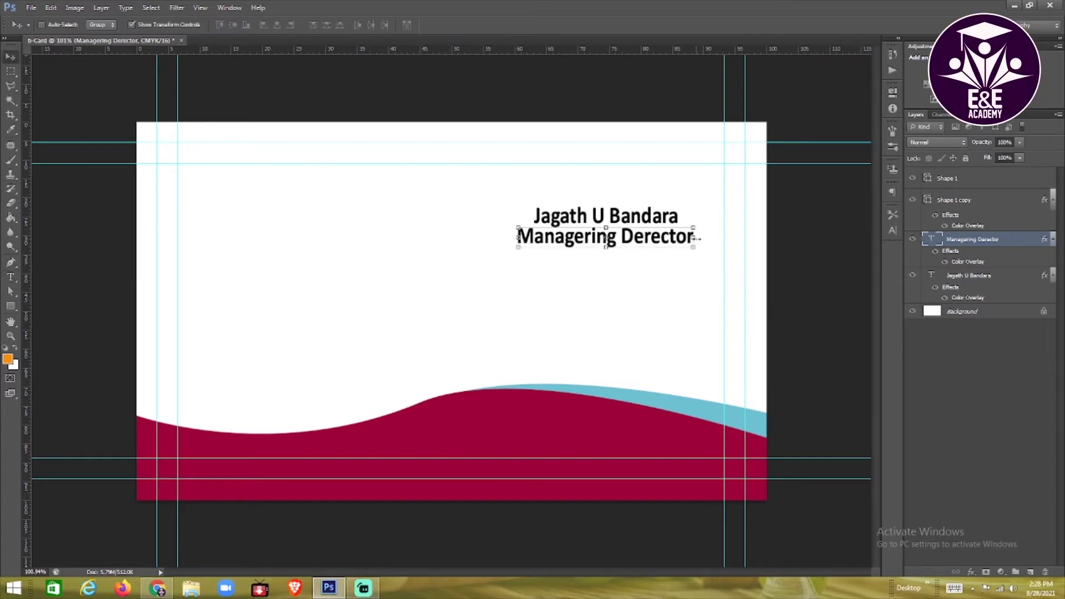
Step: Scale the title to about 52% and align it right beneath the name
mouse_move(695, 227)
left_mouse_down()
mouse_move(611, 237)
mouse_move(651, 244)
left_mouse_up()
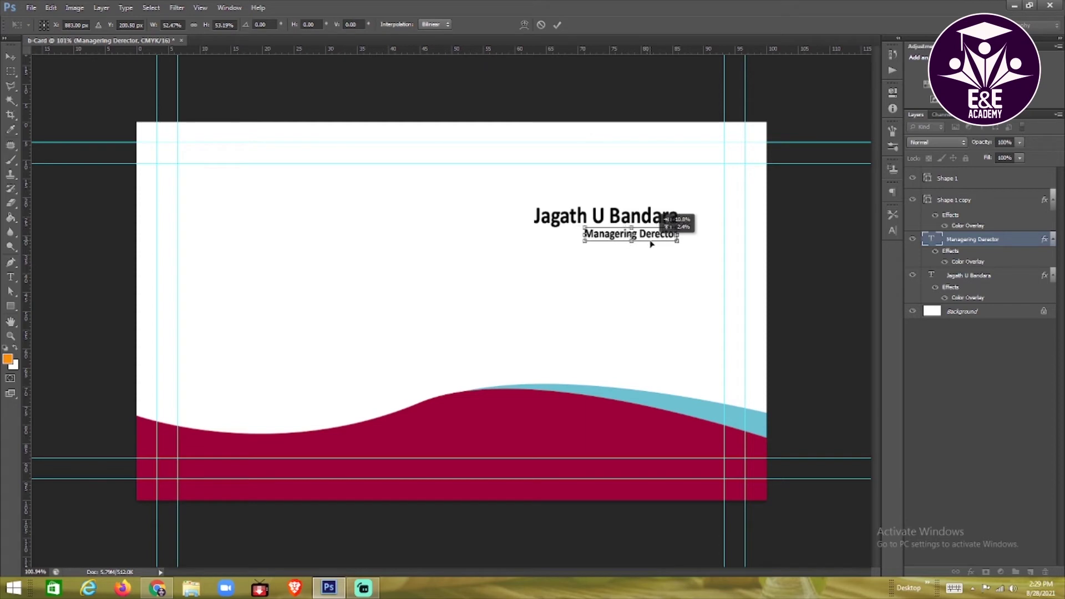
left_click_drag(651, 244, 648, 244)
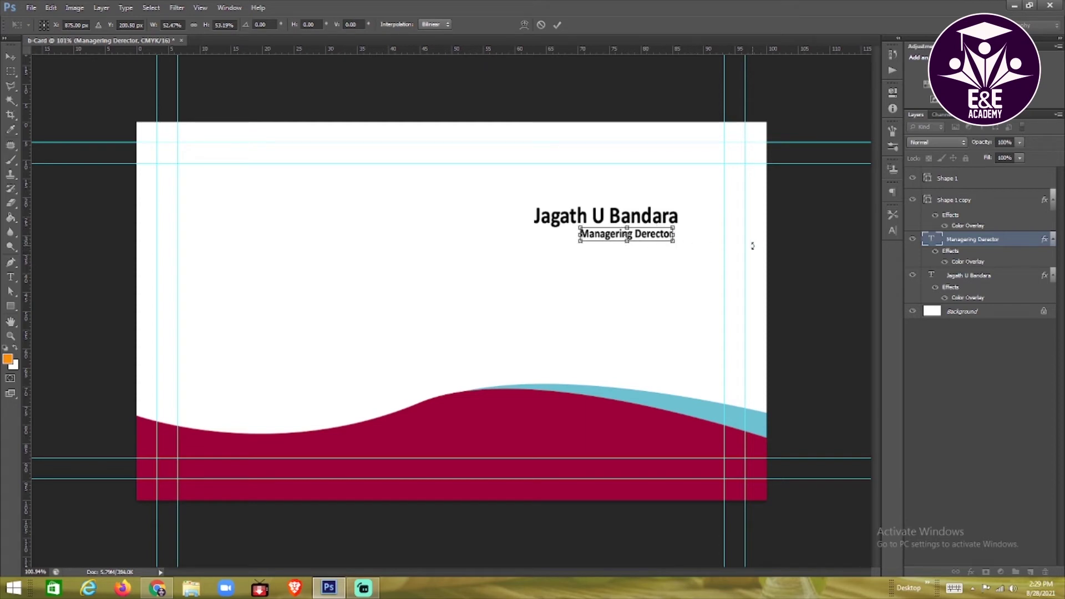
key("Right")
key("Right")
key("Right")
key("Right")
key("Right")
key("Right")
key("Right")
key("Right")
key("Right")
key("Right")
key("Right")
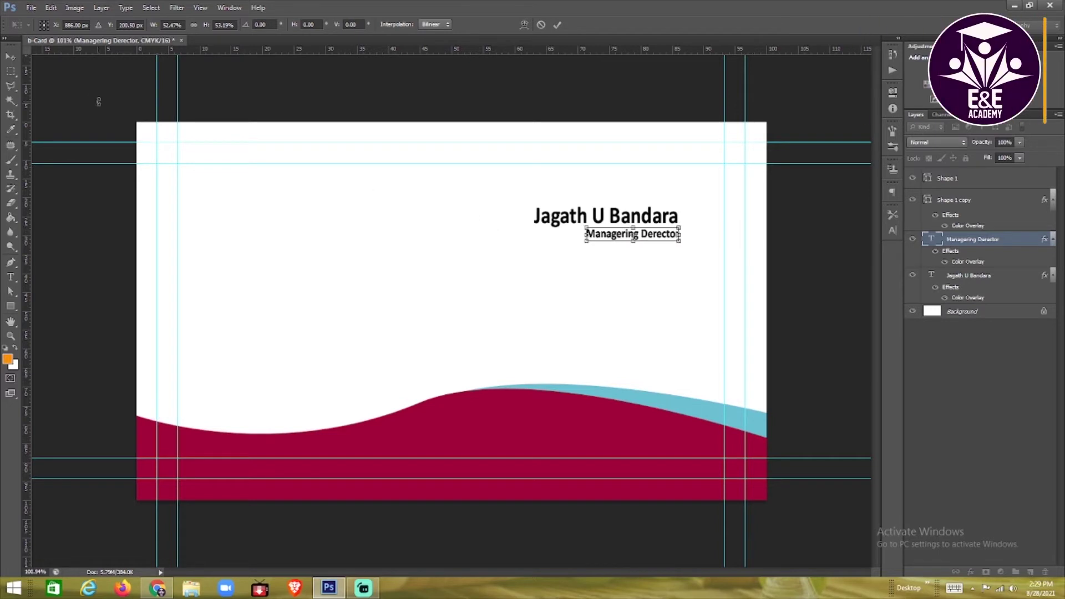
left_click(10, 56)
left_click(498, 222)
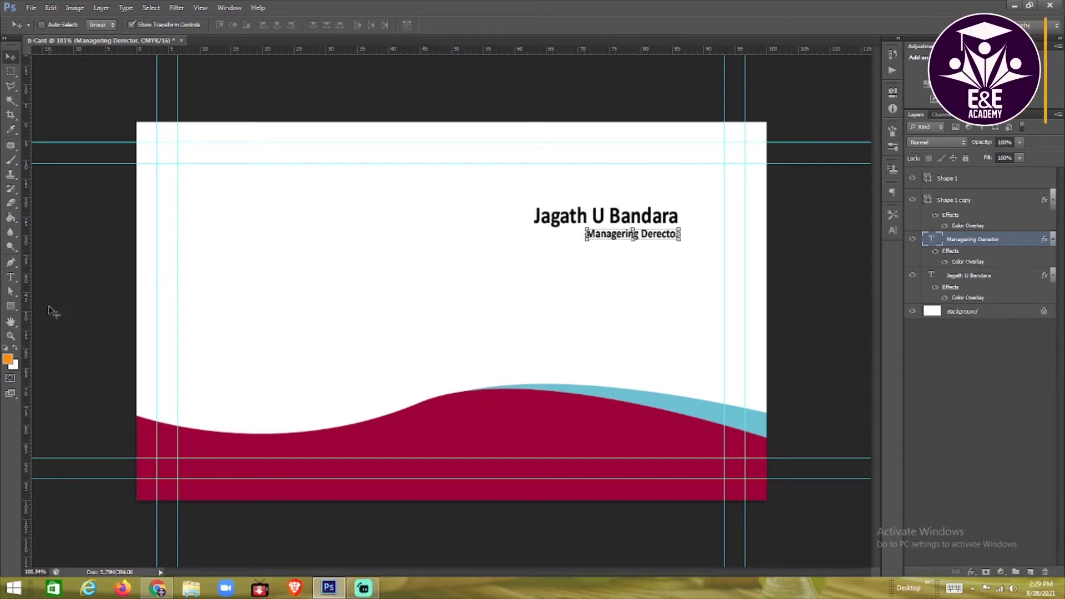
left_click(9, 307)
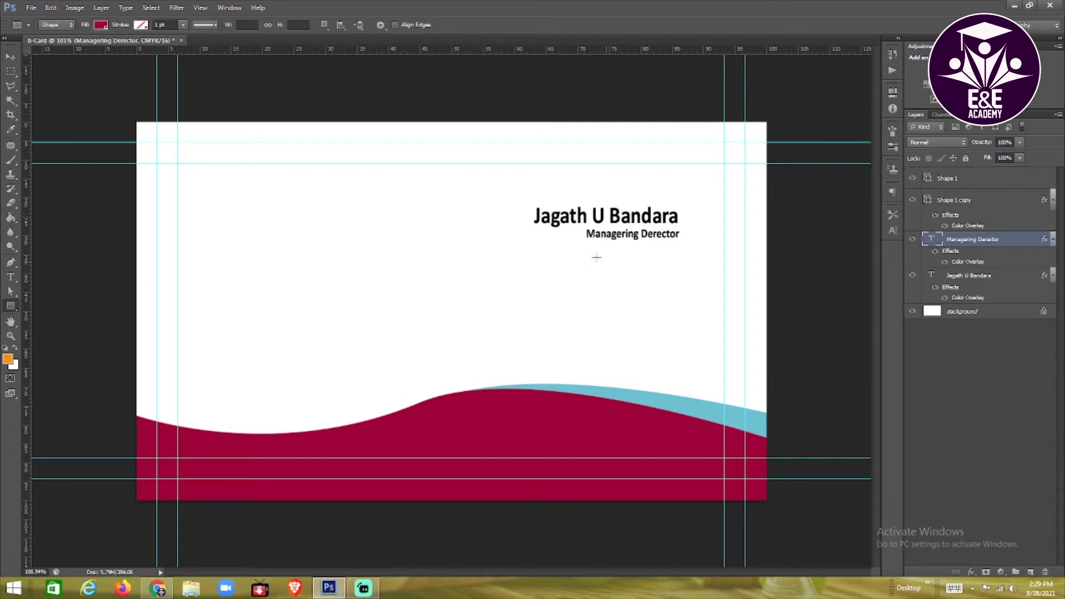
Step: Draw a thin rectangle bar spanning the title and add a Color Overlay to it
left_click_drag(545, 244, 675, 248)
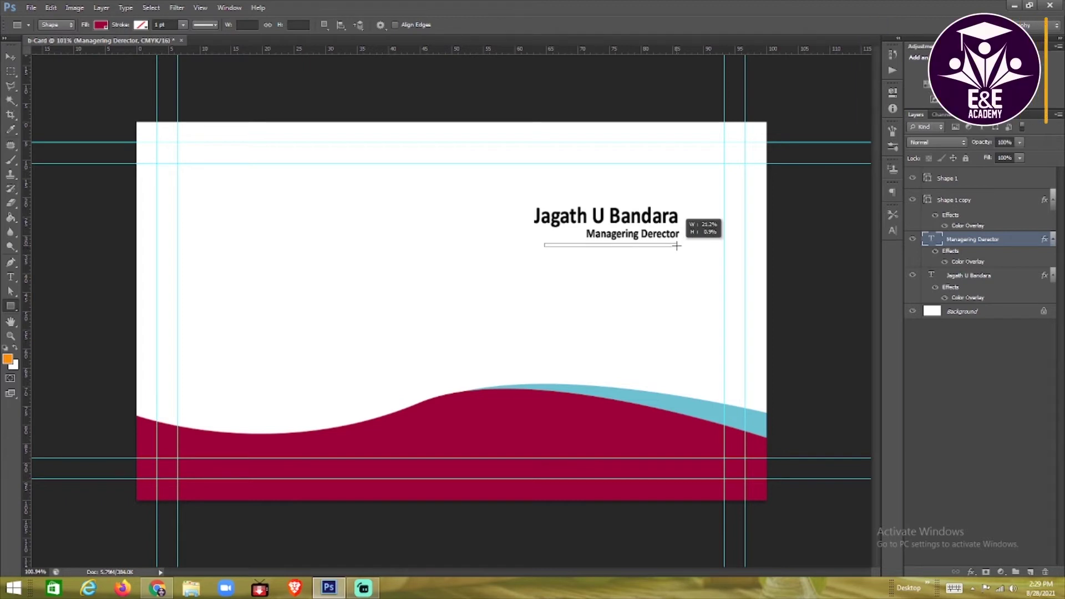
left_click_drag(675, 248, 677, 246)
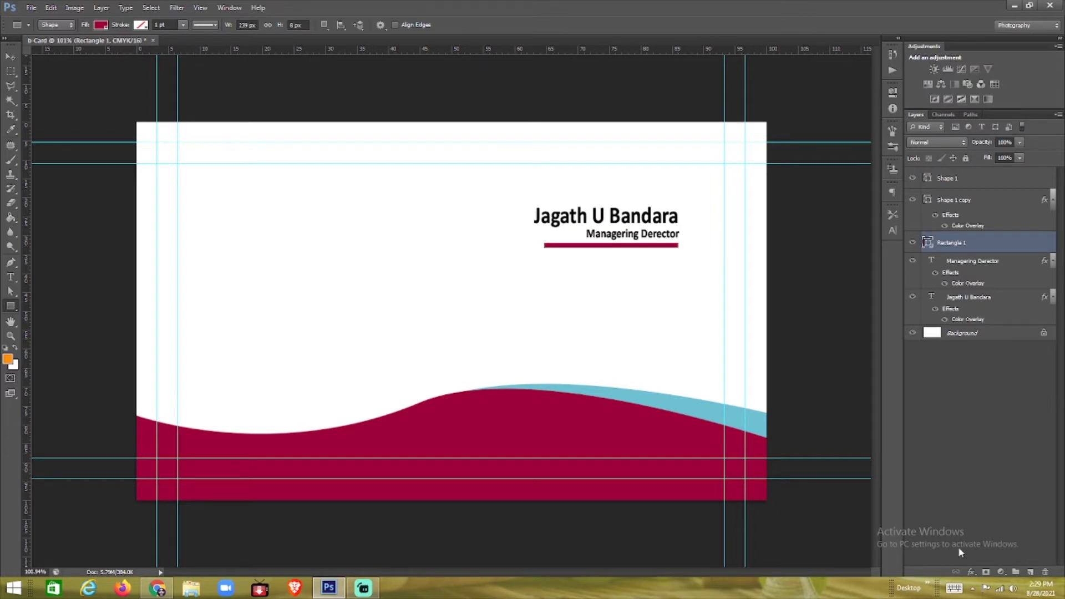
left_click(970, 571)
left_click(977, 511)
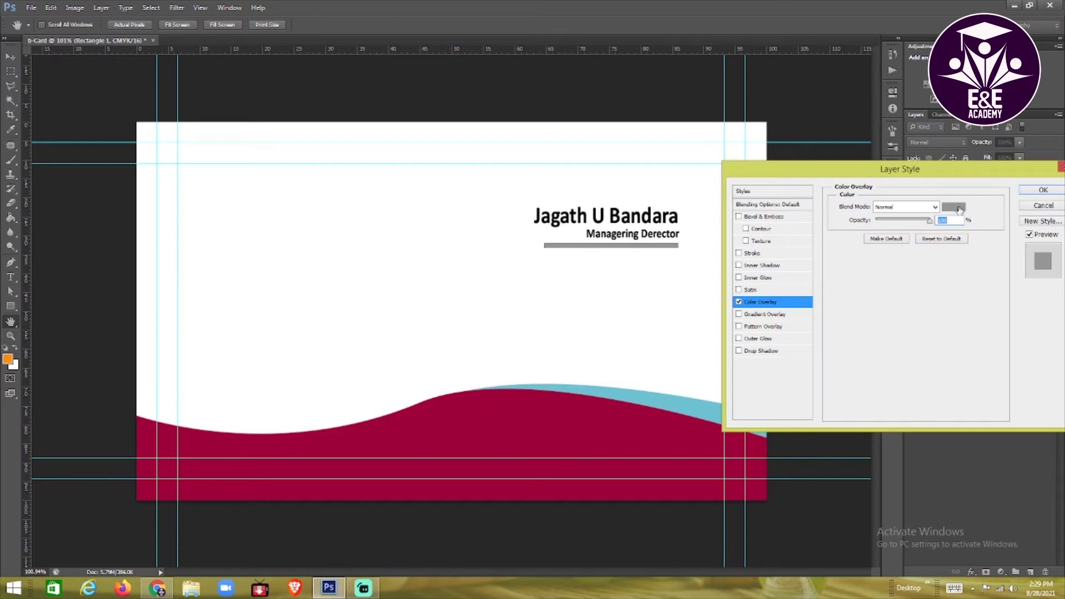
Step: Set the bar's Color Overlay to bright orange f5580d
left_click(954, 208)
left_click(817, 407)
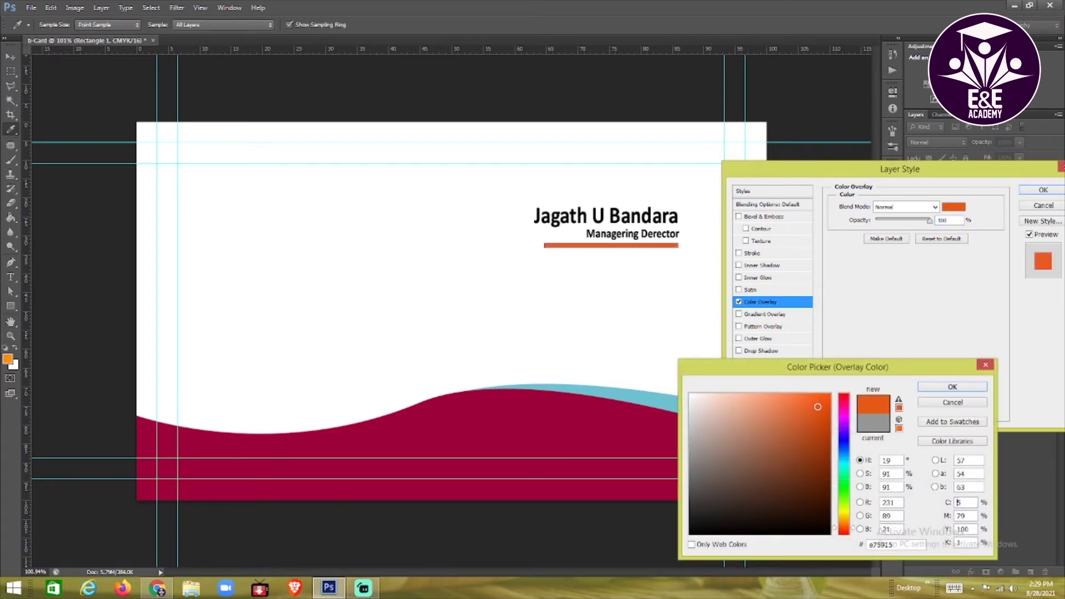
left_click(822, 399)
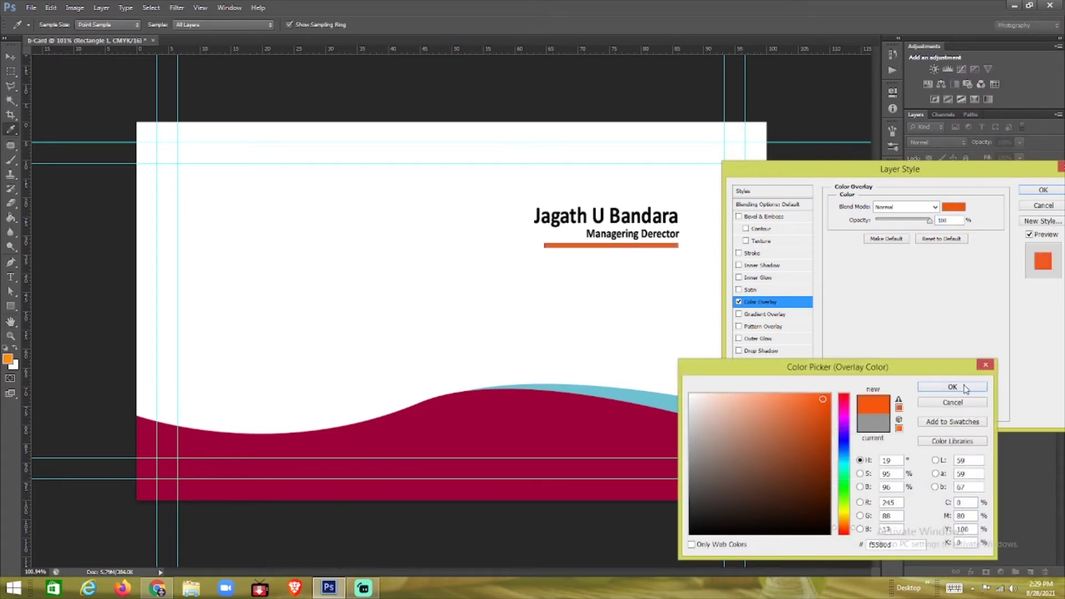
left_click(966, 389)
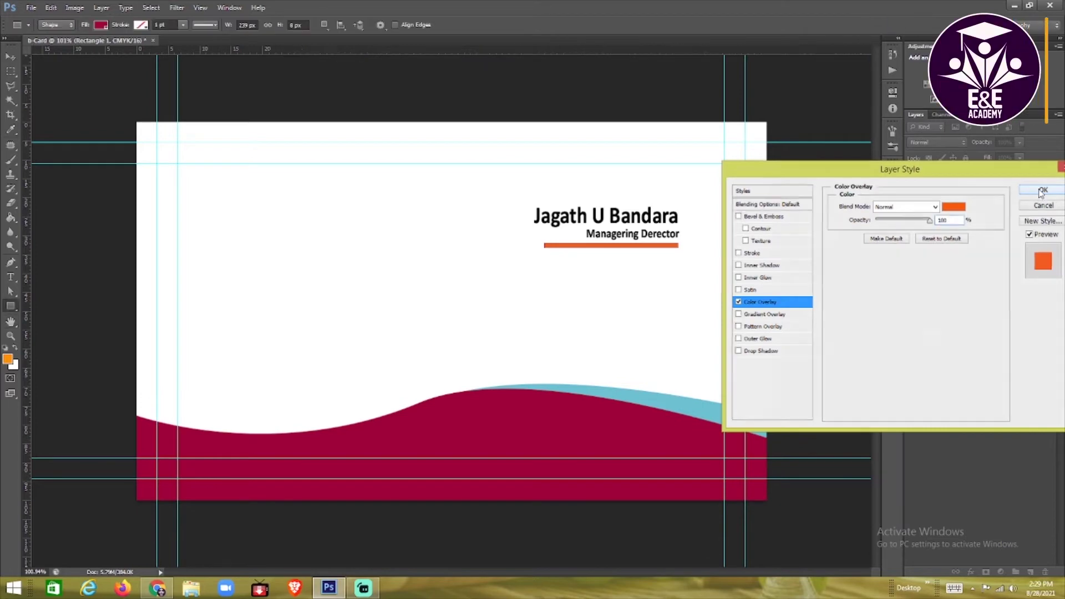
left_click(1041, 192)
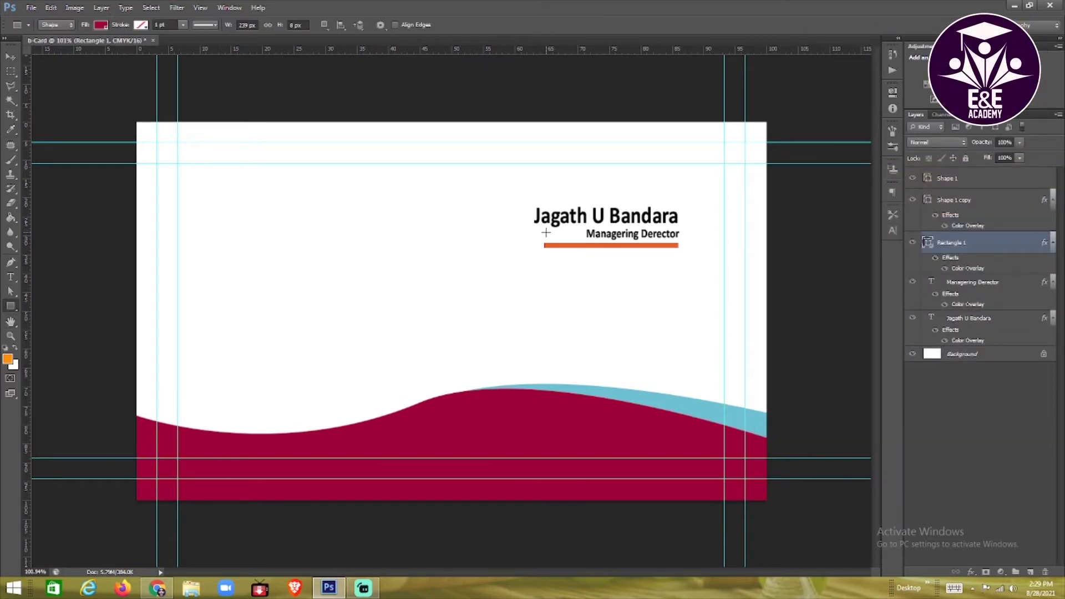
Step: Draw two small crimson rectangles, one above the name and one at the title's right end
left_click_drag(537, 193, 557, 203)
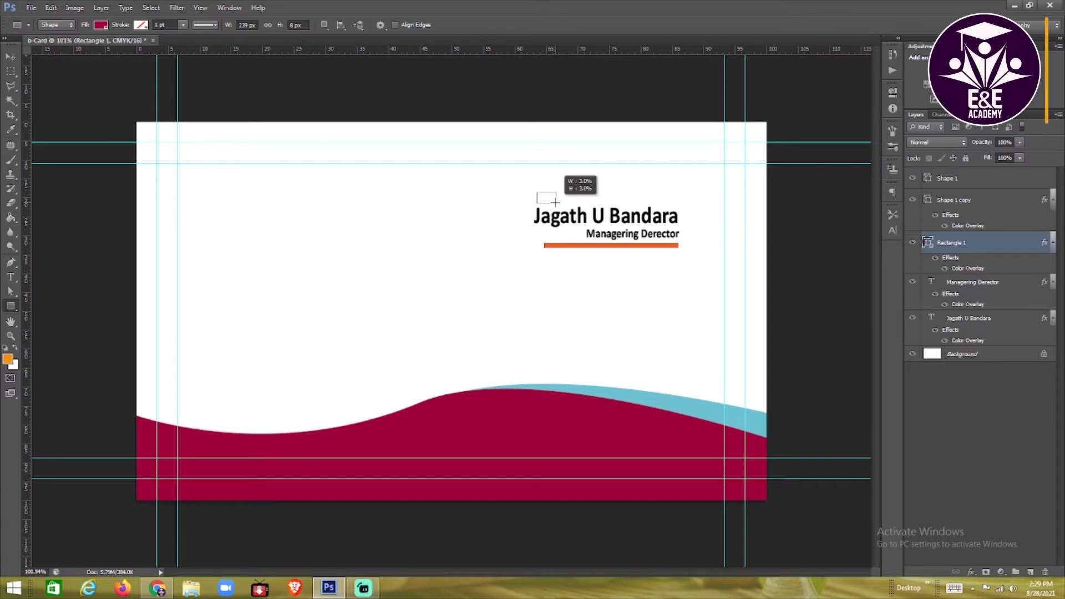
left_click_drag(557, 202, 556, 201)
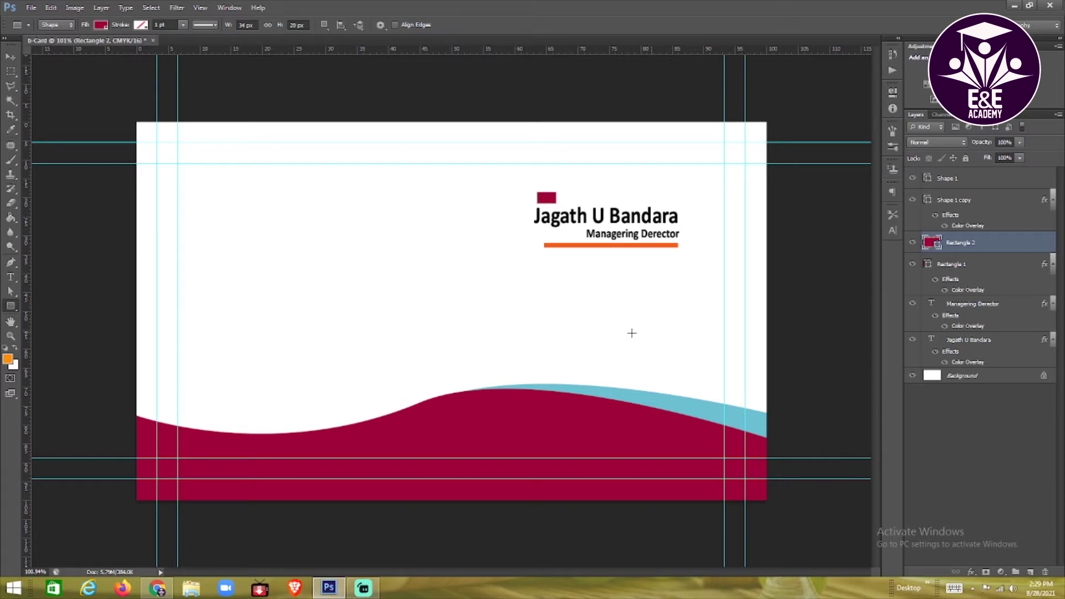
left_click_drag(532, 231, 542, 248)
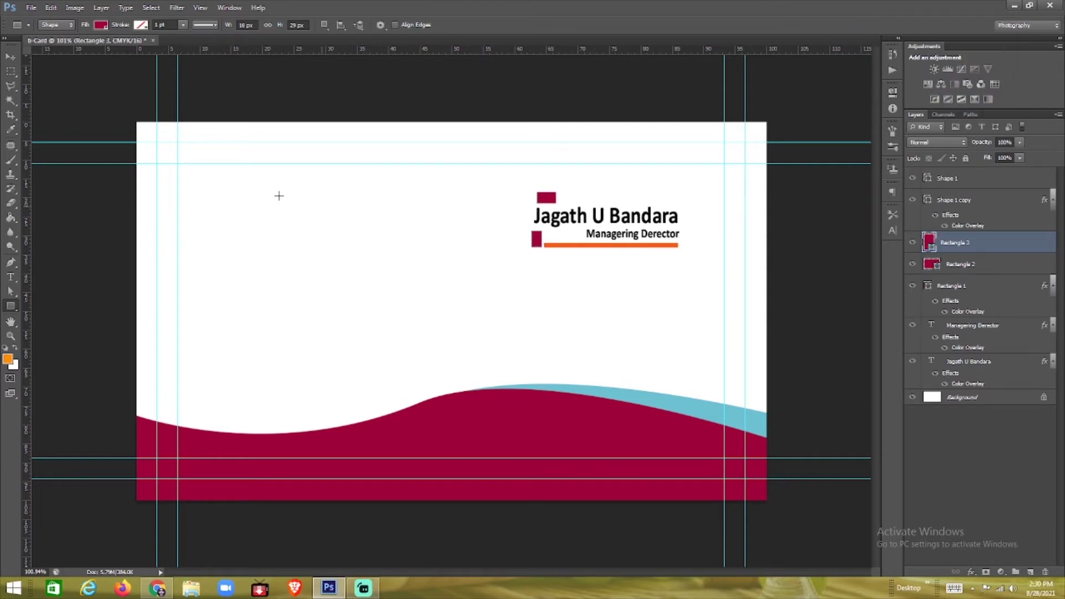
left_click(10, 57)
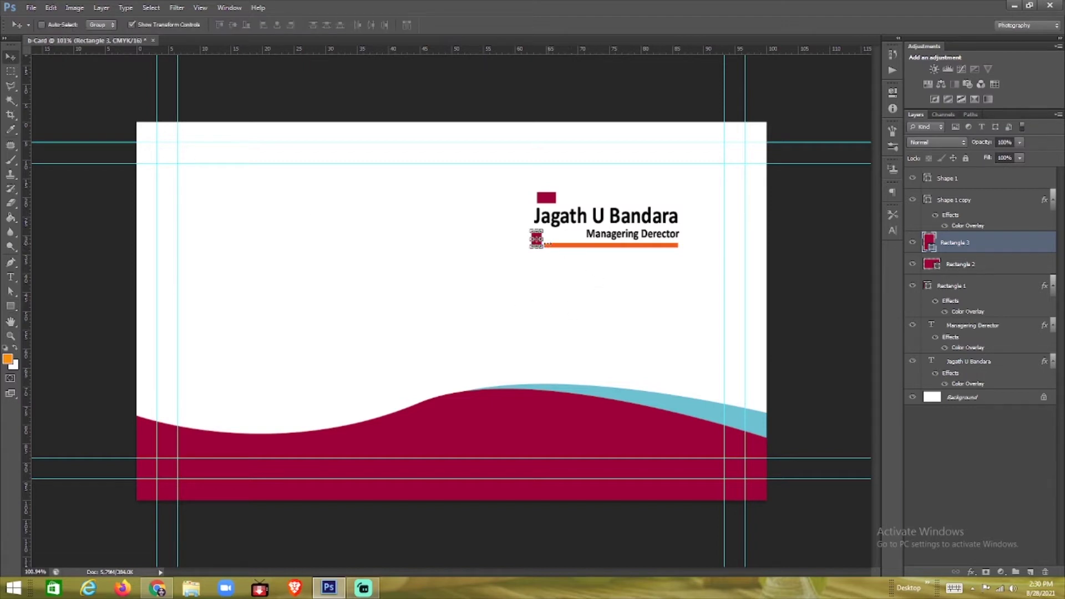
left_click_drag(538, 244, 690, 237)
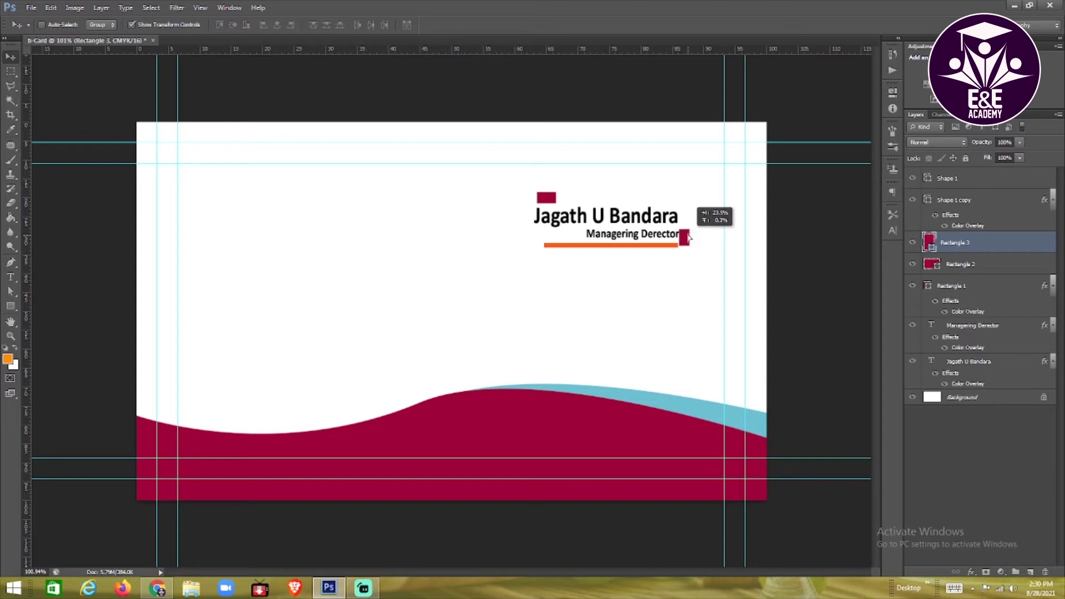
left_click_drag(690, 238, 694, 238)
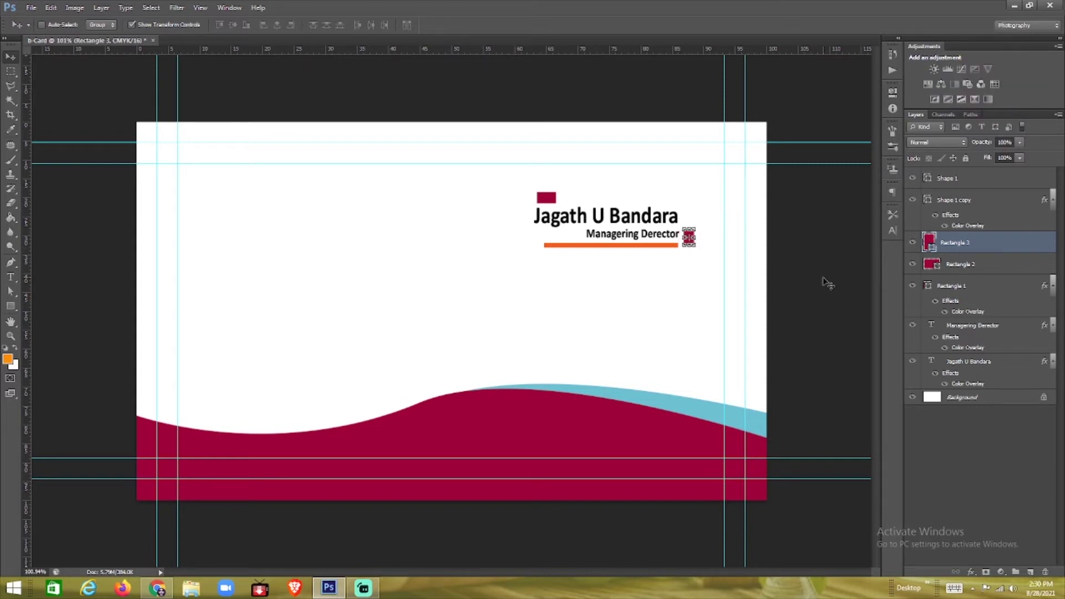
key("Left")
key("Left")
key("Left")
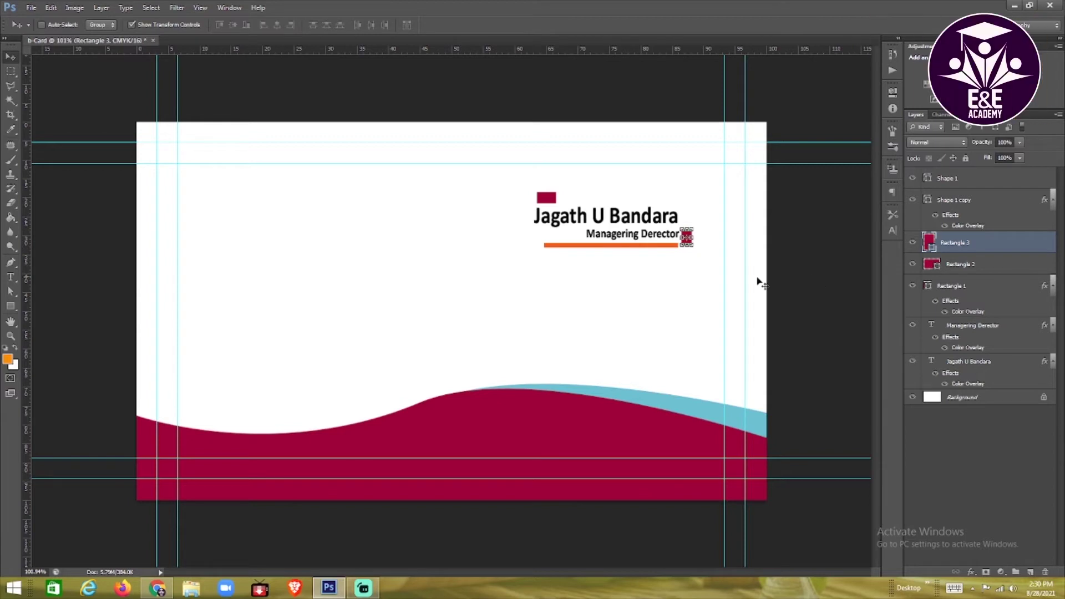
Step: Nudge the orange bar right and slightly up to meet the small square
right_click(650, 248)
left_click(672, 253)
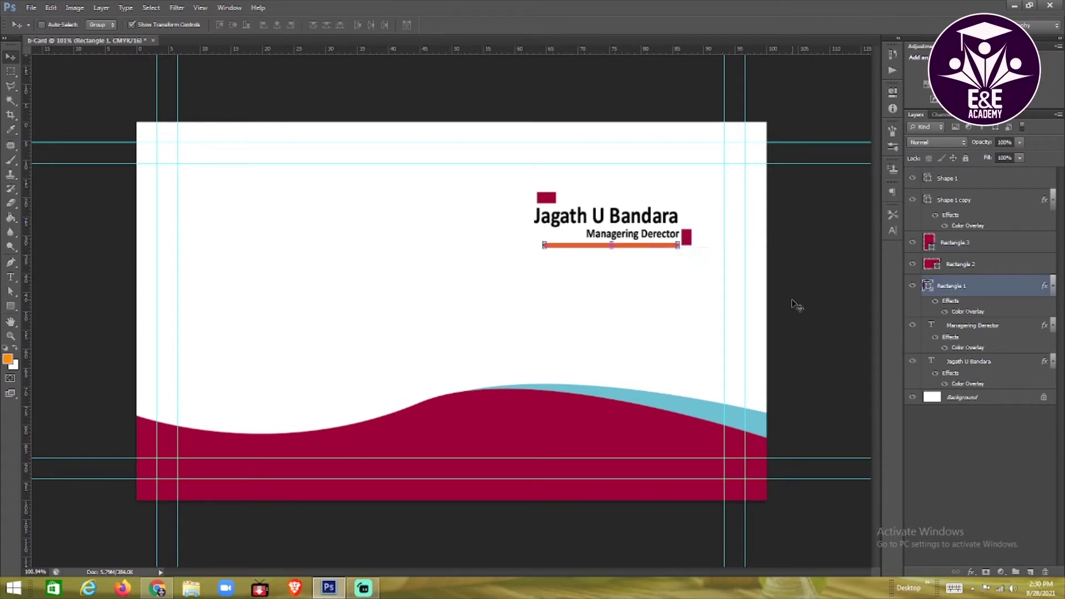
key("Right")
key("Right")
key("Right")
key("Right")
key("Right")
key("Right")
key("Right")
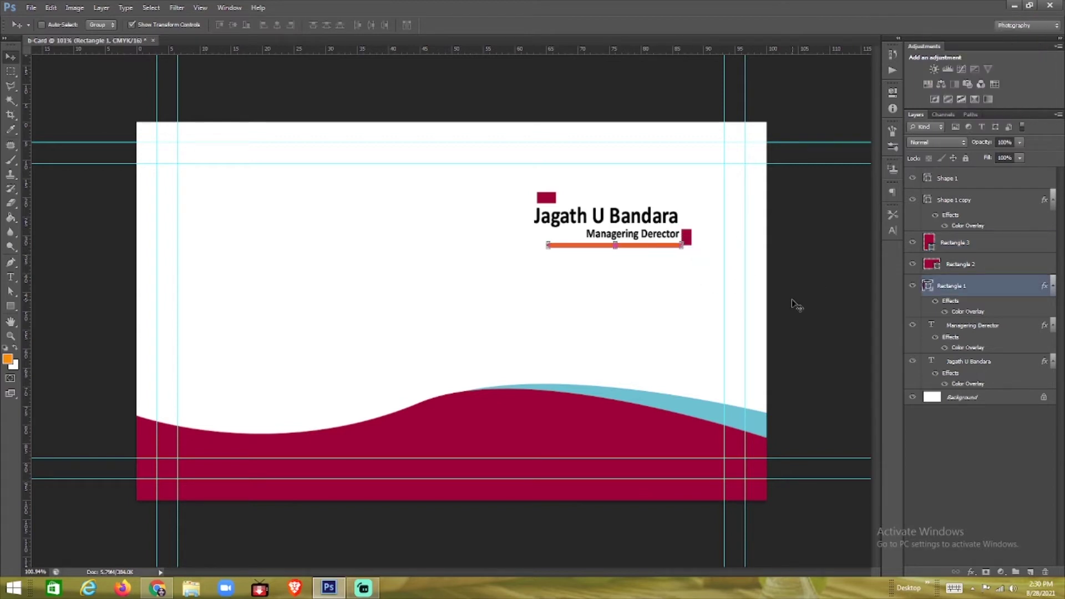
key("Right")
key("Right")
key("Right")
key("Up")
key("Up")
key("Up")
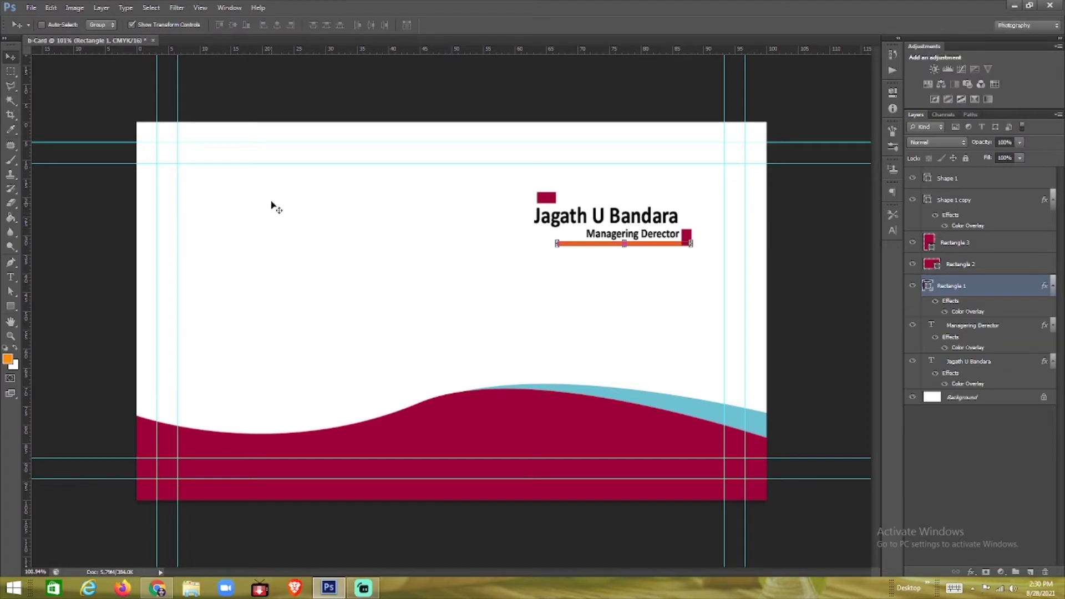
right_click(616, 287)
left_click(638, 289)
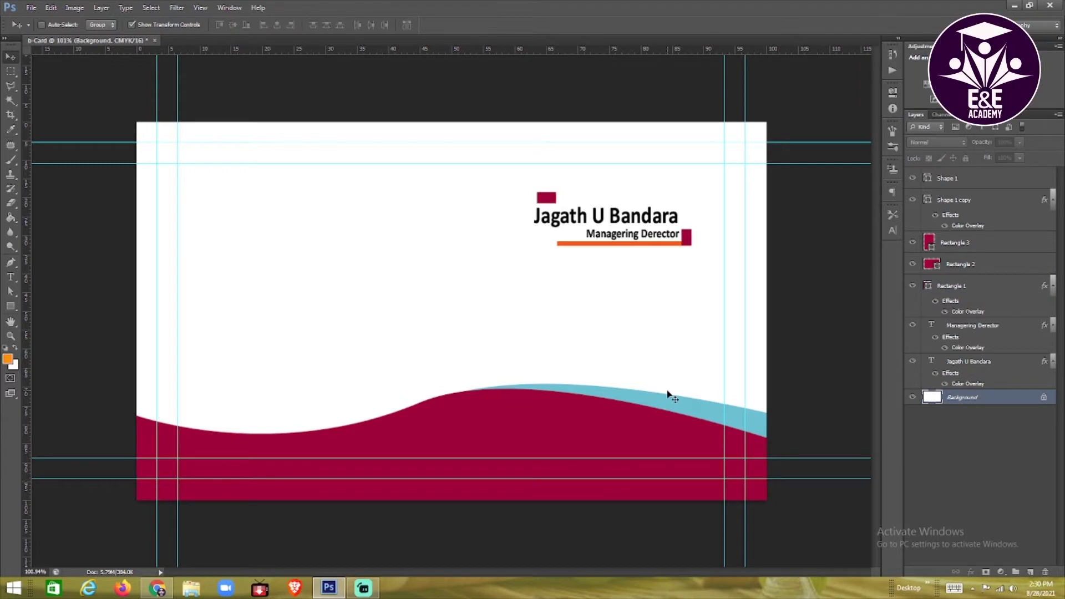
Step: Stretch the crimson rectangle above the name into a taller block
right_click(548, 198)
left_click(566, 204)
key("ctrl+t")
left_click_drag(546, 188, 553, 193)
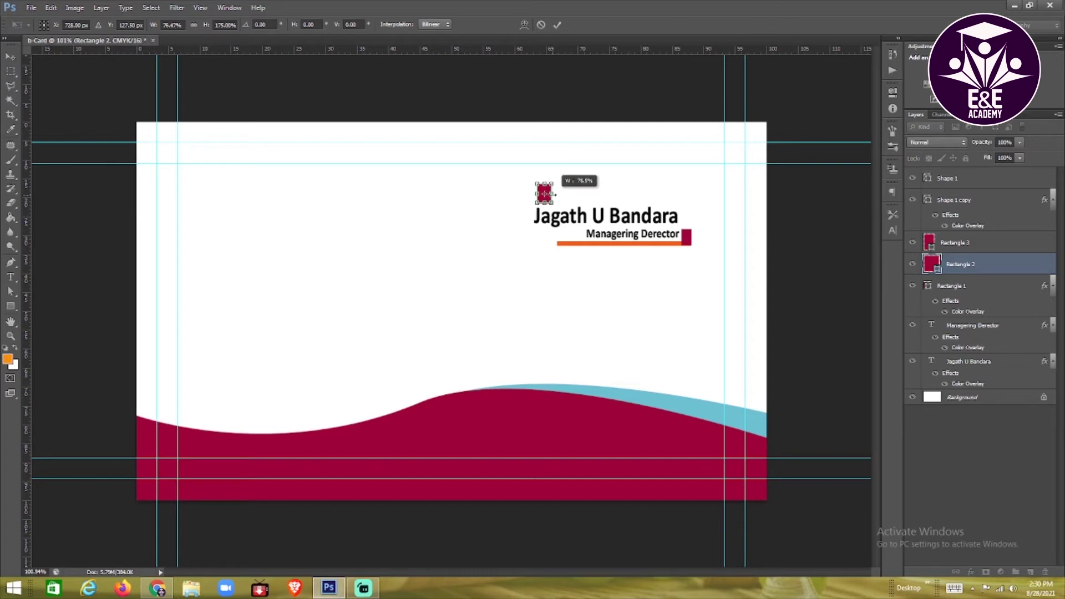
right_click(536, 252)
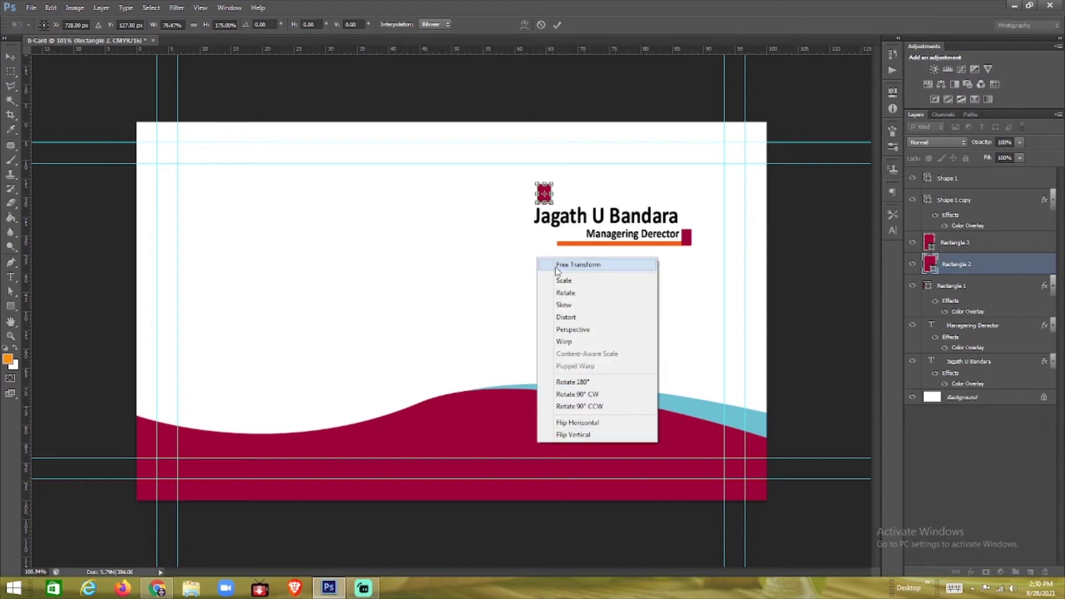
left_click(19, 53)
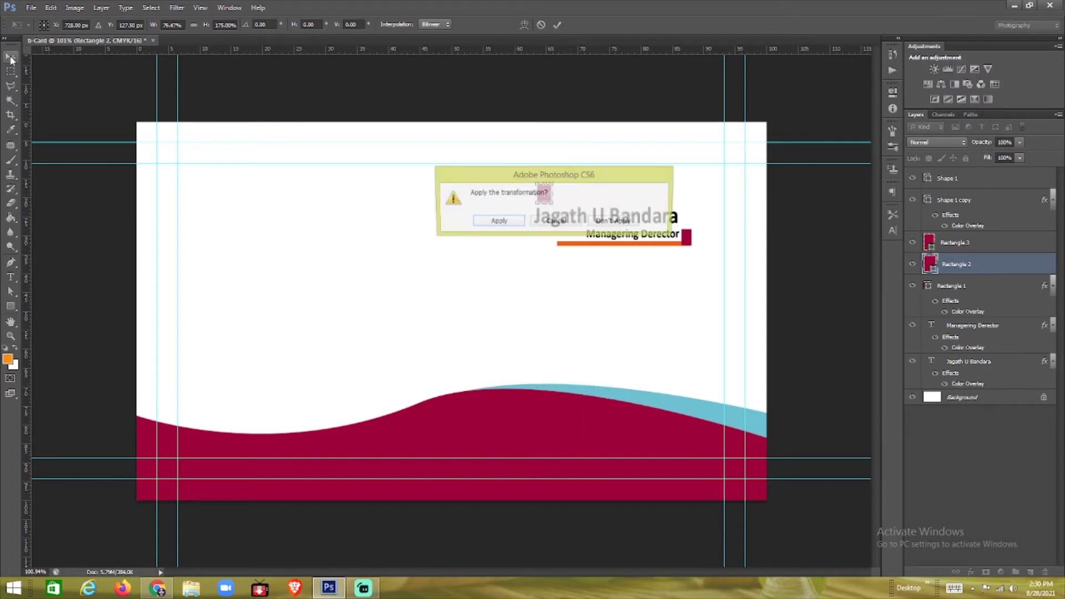
left_click(497, 221)
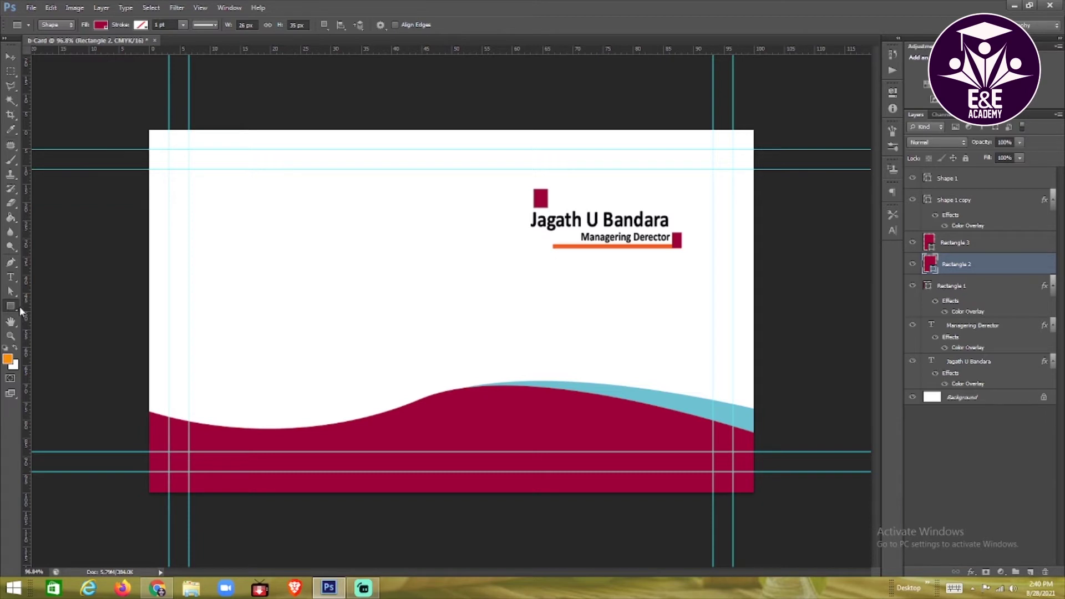
Step: Draw a small crimson rounded rectangle near the card's top-left and zoom in on it
right_click(19, 309)
left_click(53, 315)
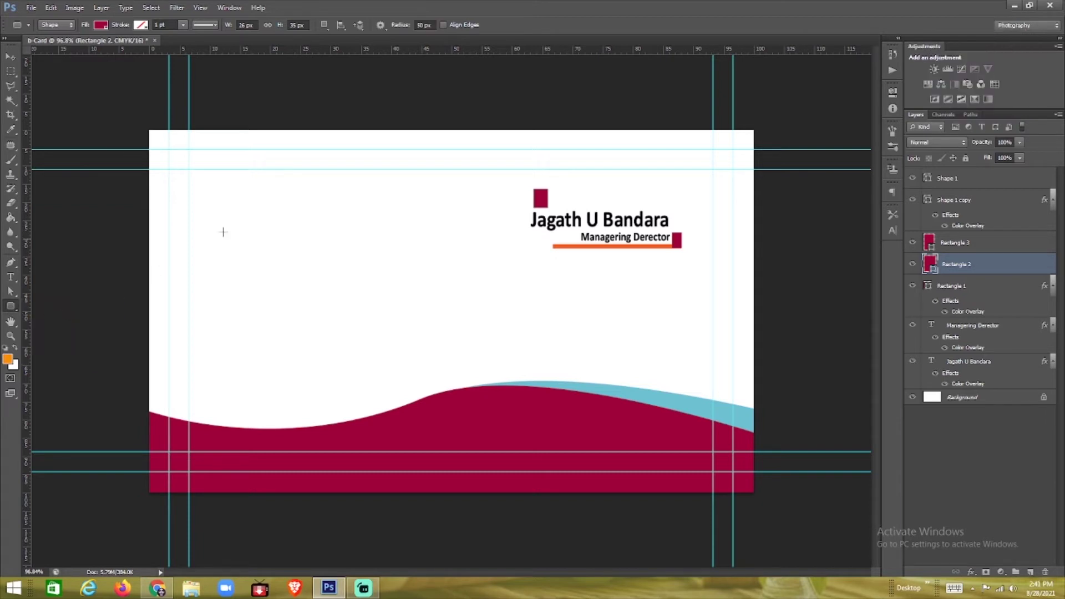
left_click_drag(215, 199, 238, 225)
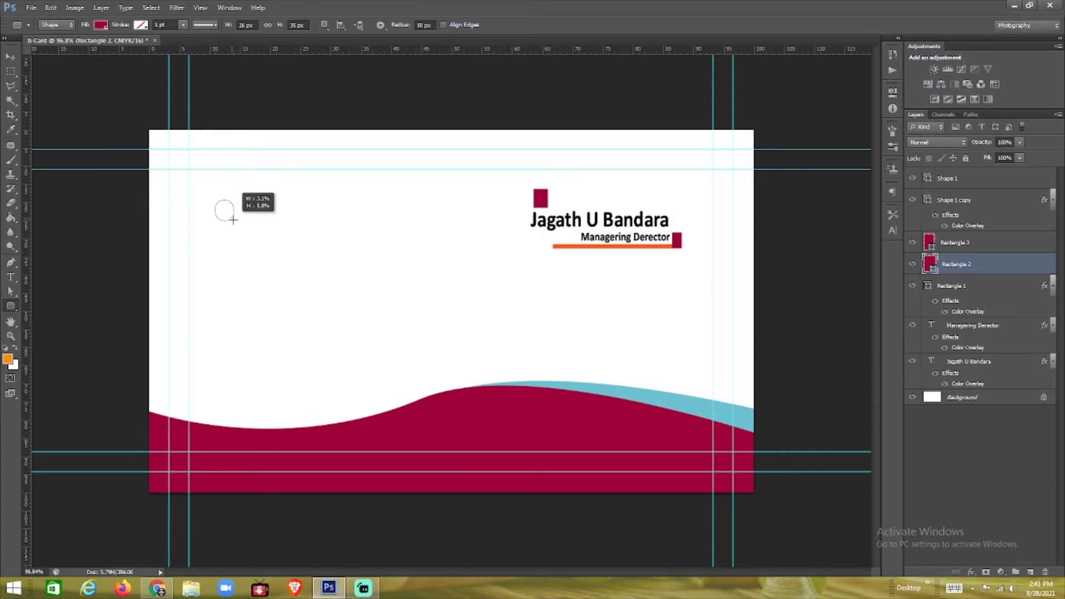
left_click_drag(238, 225, 244, 230)
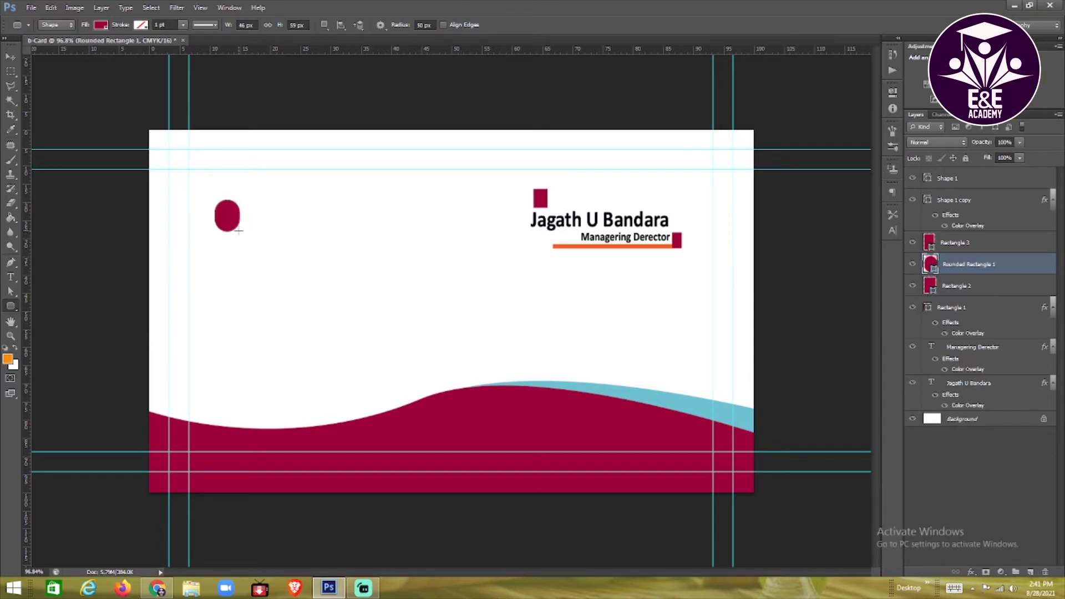
scroll(172, 254, "up", 1)
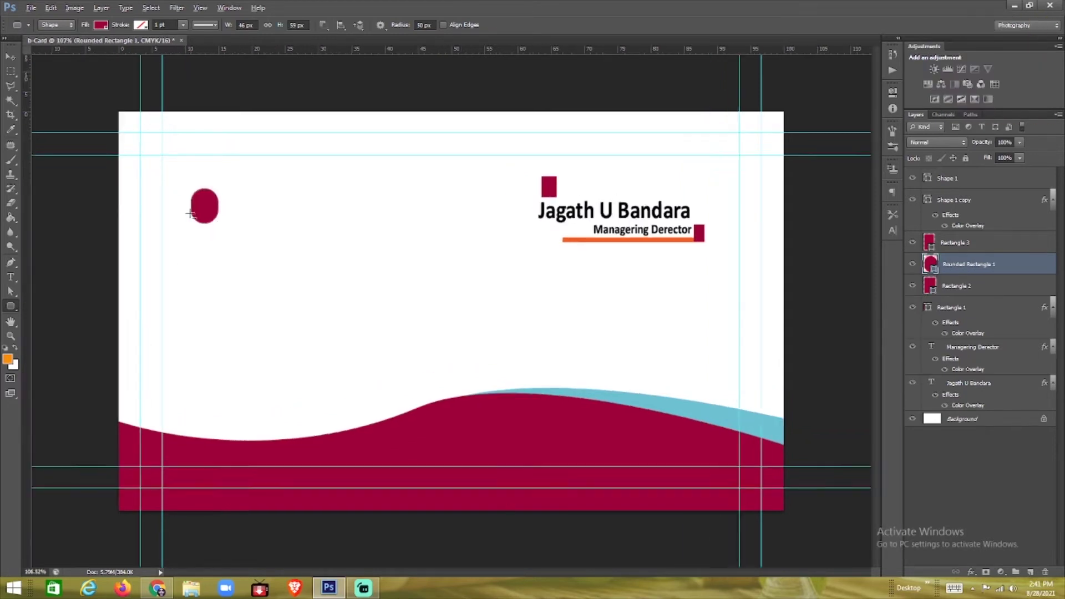
scroll(100, 206, "up", 2)
scroll(69, 185, "up", 1)
scroll(69, 194, "up", 1)
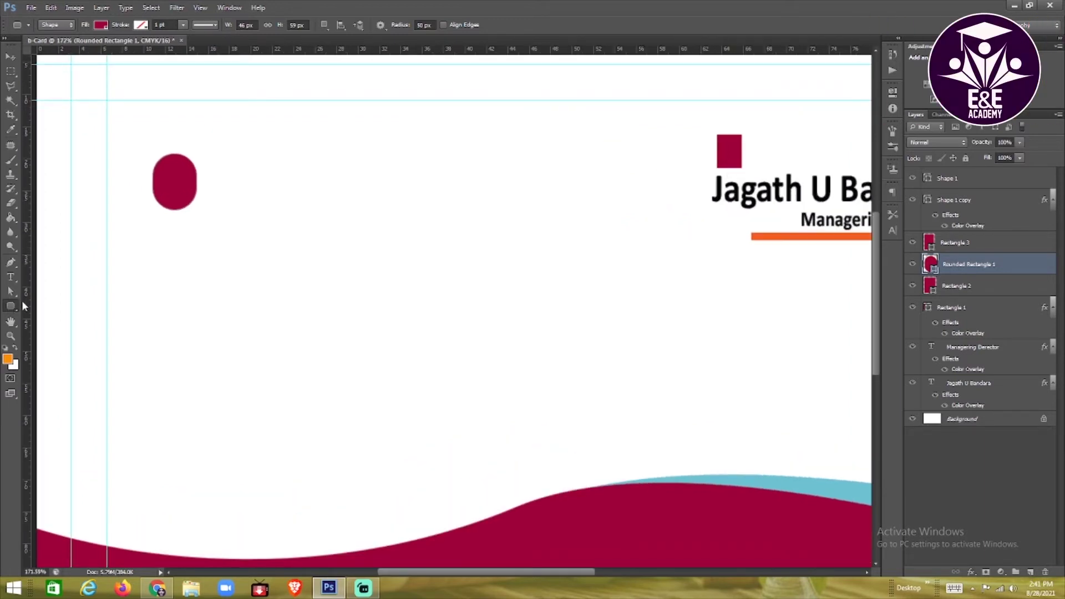
right_click(10, 309)
Step: Cover the rounded shape's lower half with an orange-filled rectangle
left_click(52, 305)
left_click_drag(150, 178, 205, 208)
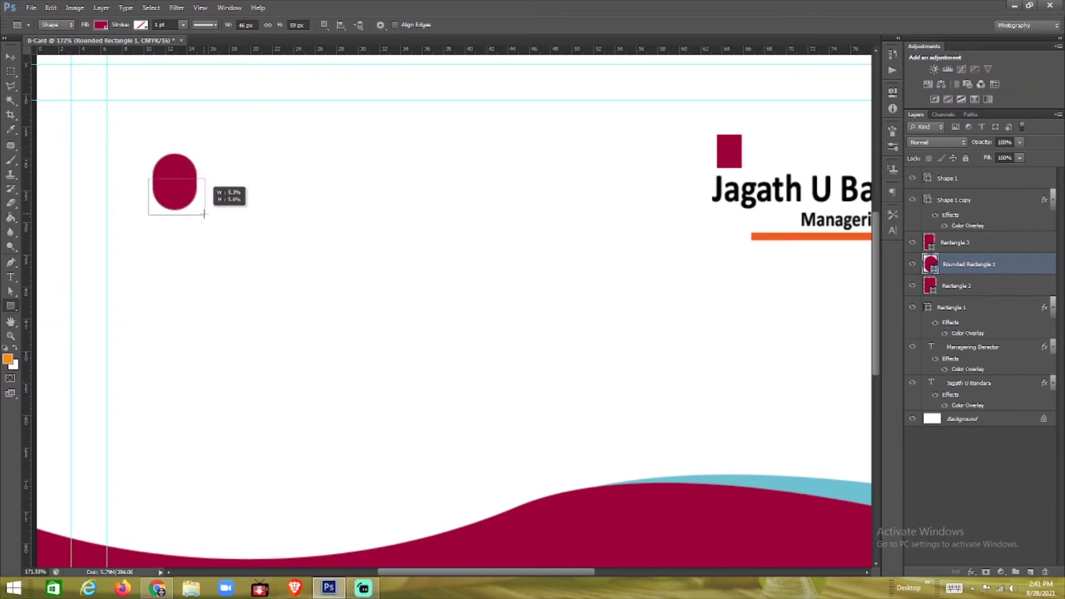
left_click_drag(205, 209, 203, 214)
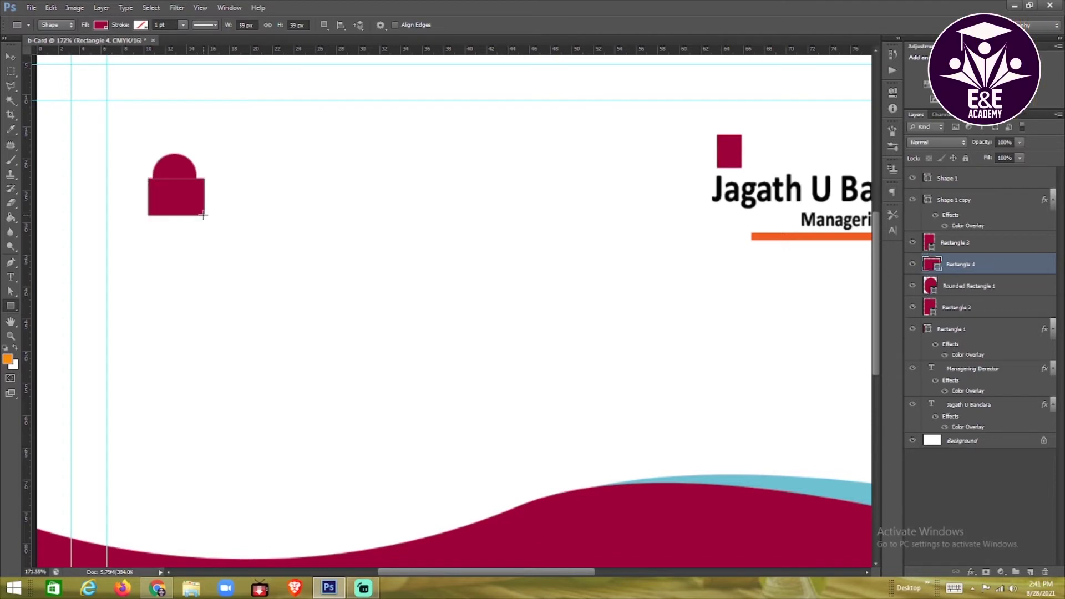
left_click(100, 26)
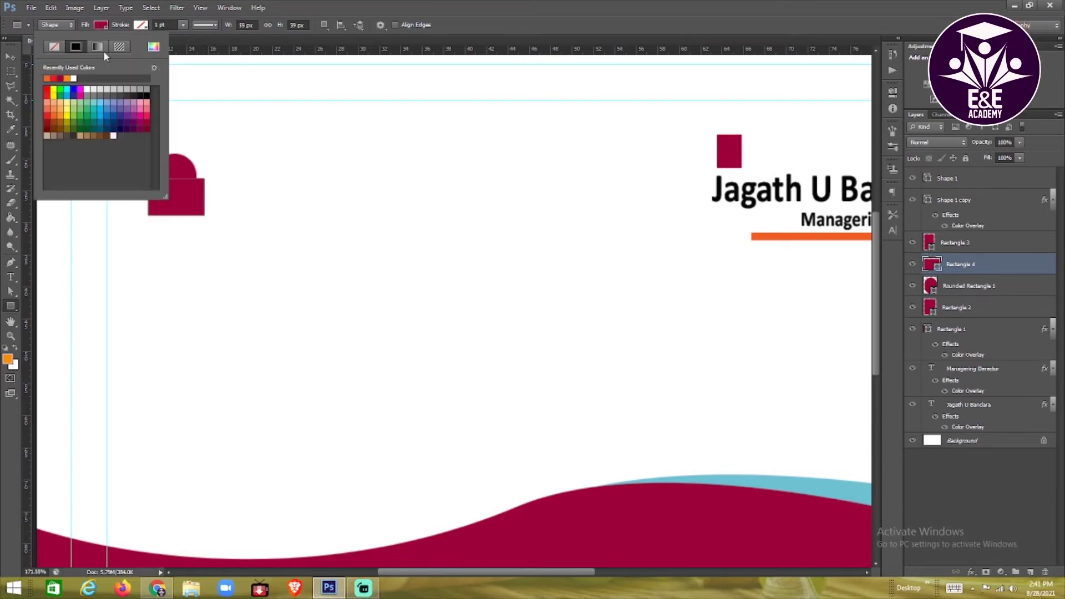
left_click(58, 113)
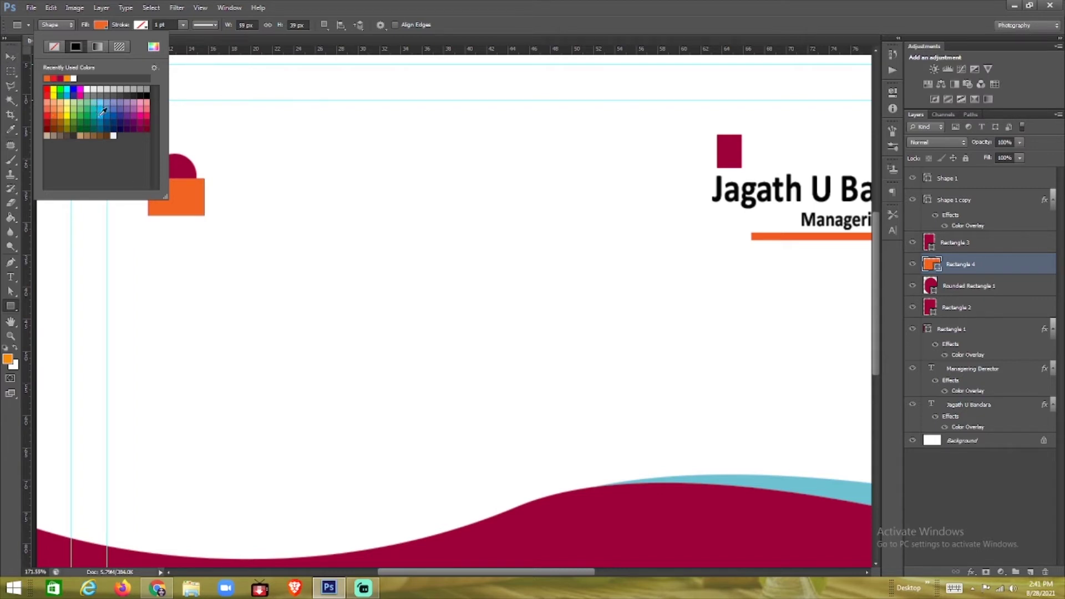
left_click(12, 58)
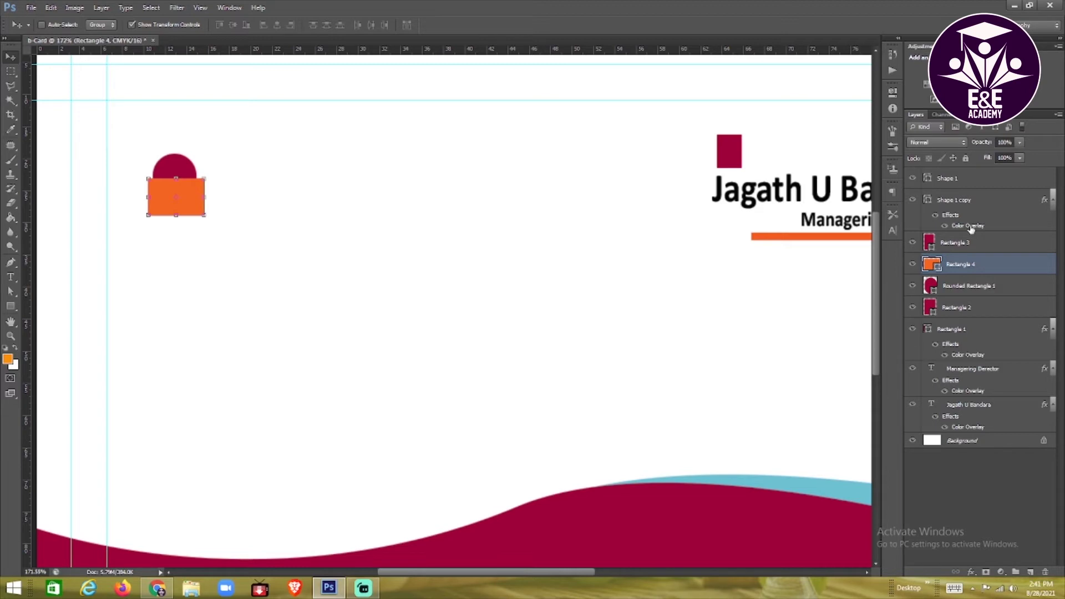
Step: Clip orange Rectangle 4 into crimson Rounded Rectangle 1, nudge it, and group both as Group 1
right_click(965, 268)
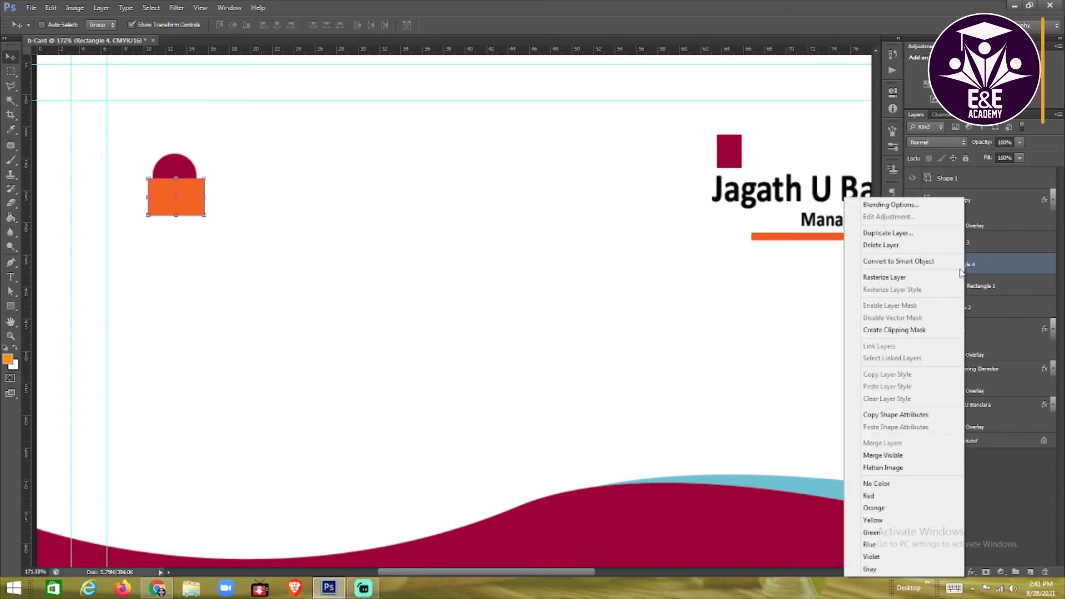
left_click(895, 330)
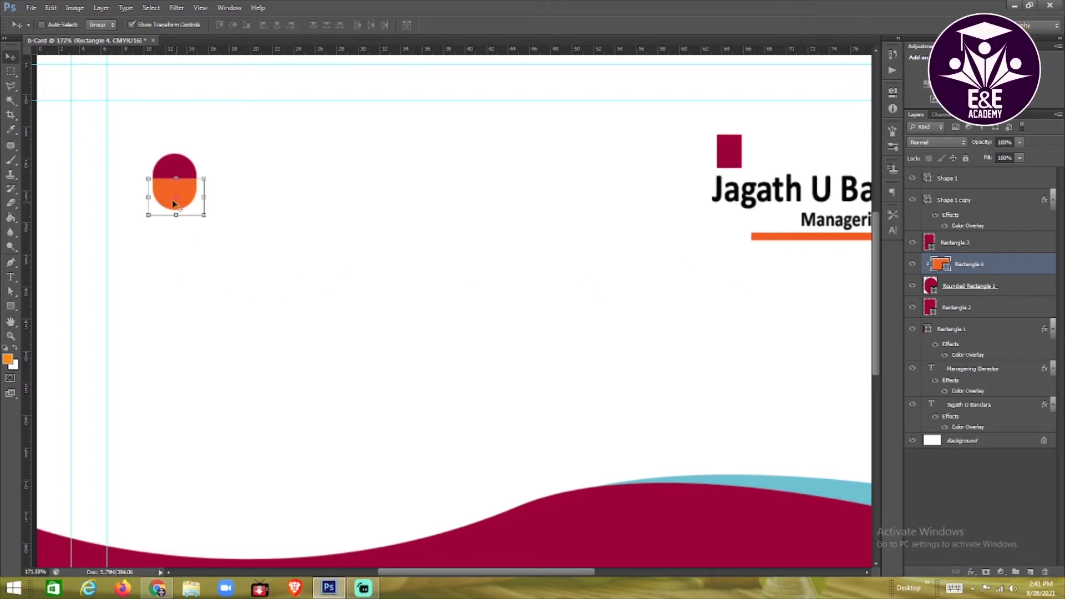
left_click_drag(189, 198, 185, 200)
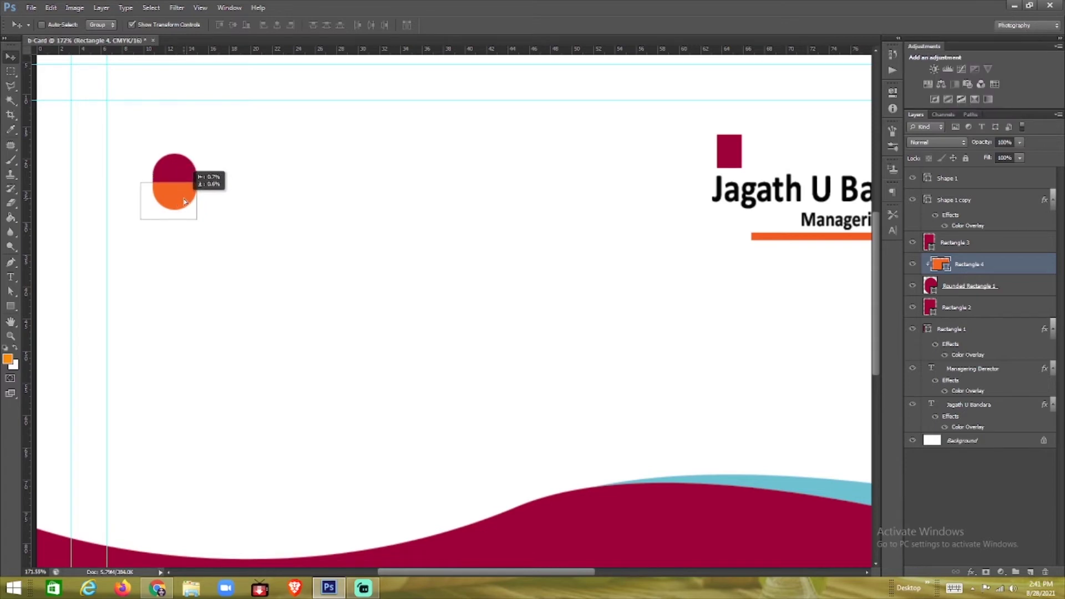
left_click_drag(186, 201, 185, 200)
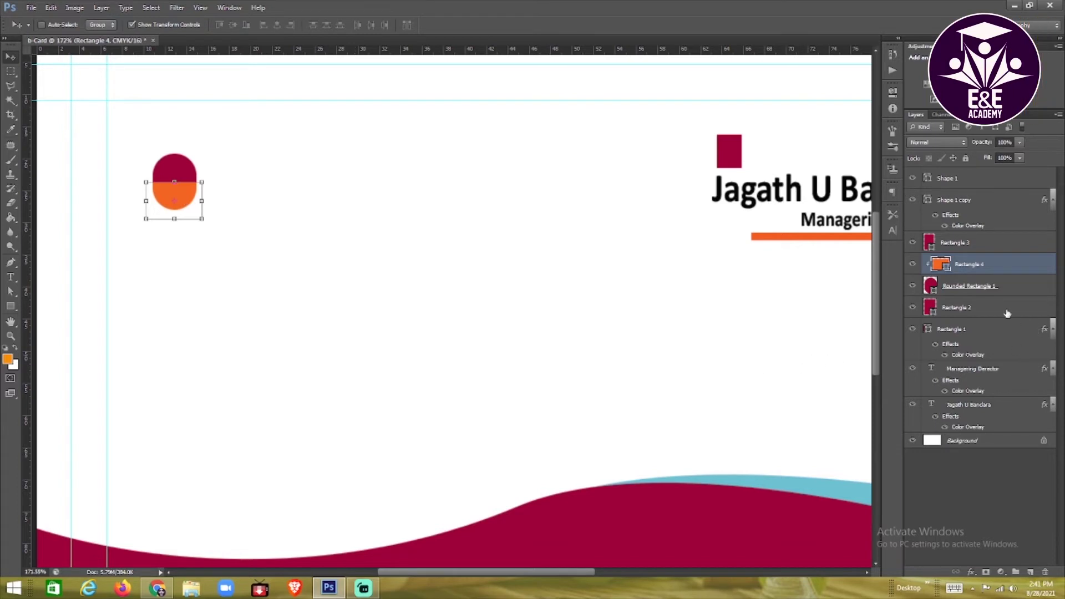
left_click(971, 288, "shift")
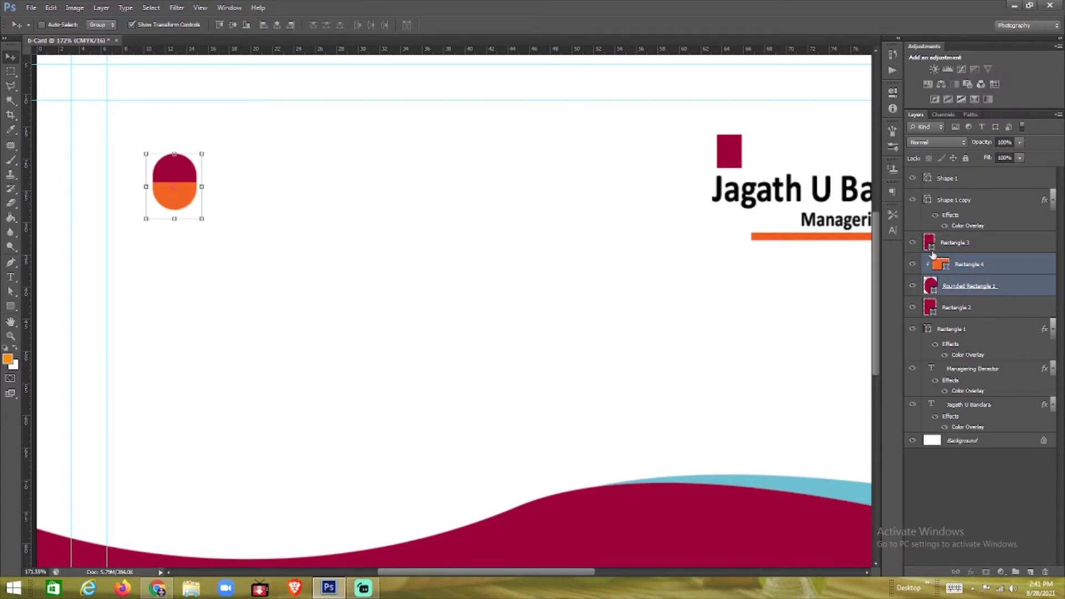
key("ctrl+g")
Step: Move Group 1 slightly right and down, then scale it to about 80% width and 74% height
mouse_move(178, 168)
left_mouse_down()
mouse_move(204, 175)
mouse_move(195, 180)
left_mouse_up()
scroll(220, 186, "down", 2)
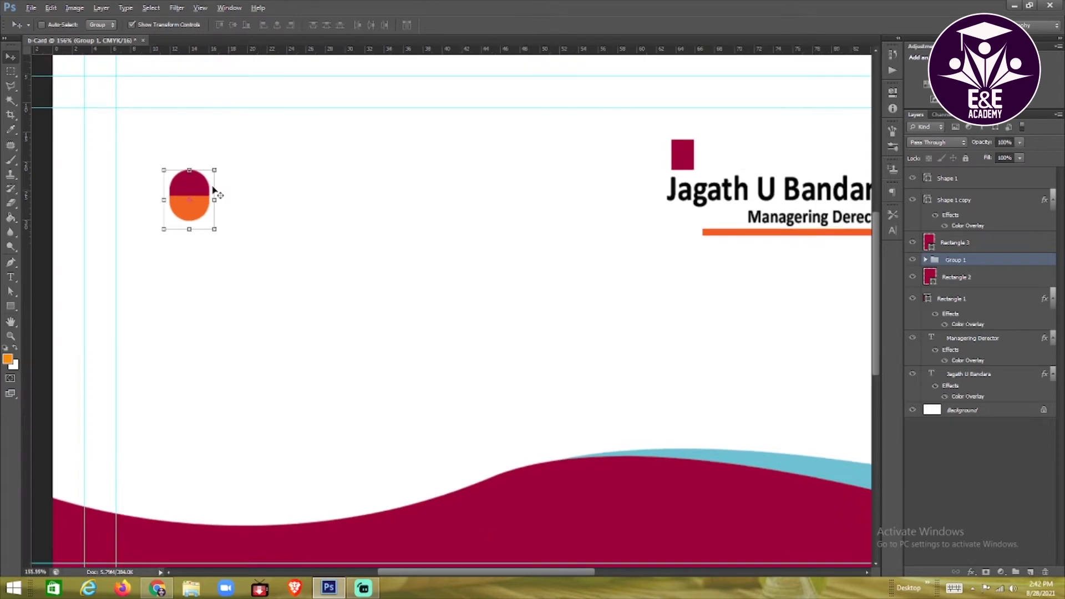
mouse_move(183, 173)
left_mouse_down()
mouse_move(168, 181)
mouse_move(184, 179)
left_mouse_up()
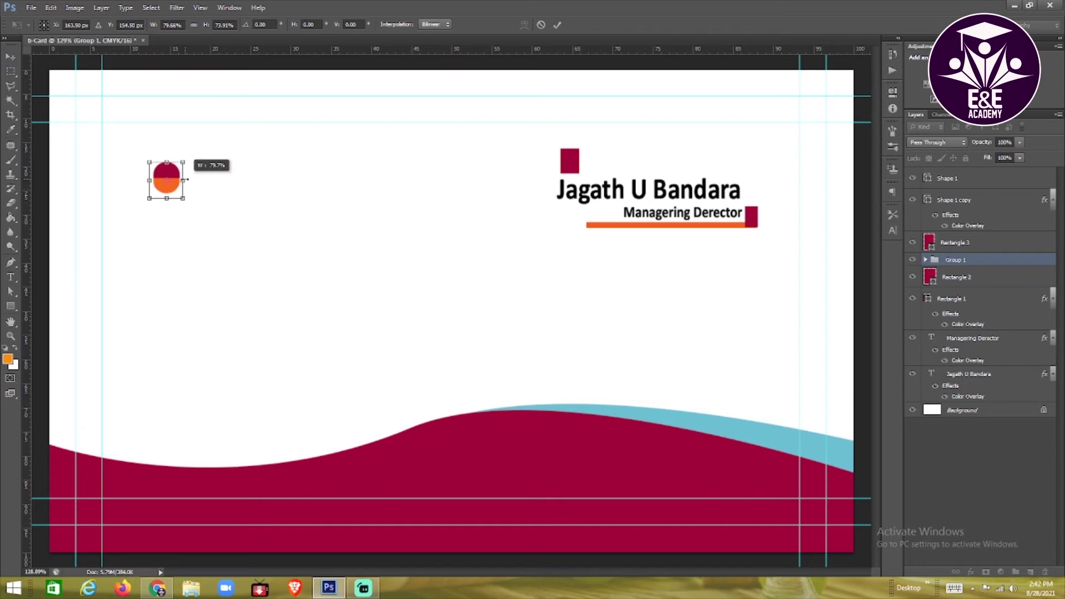
left_click_drag(168, 181, 169, 214)
key("ctrl+z")
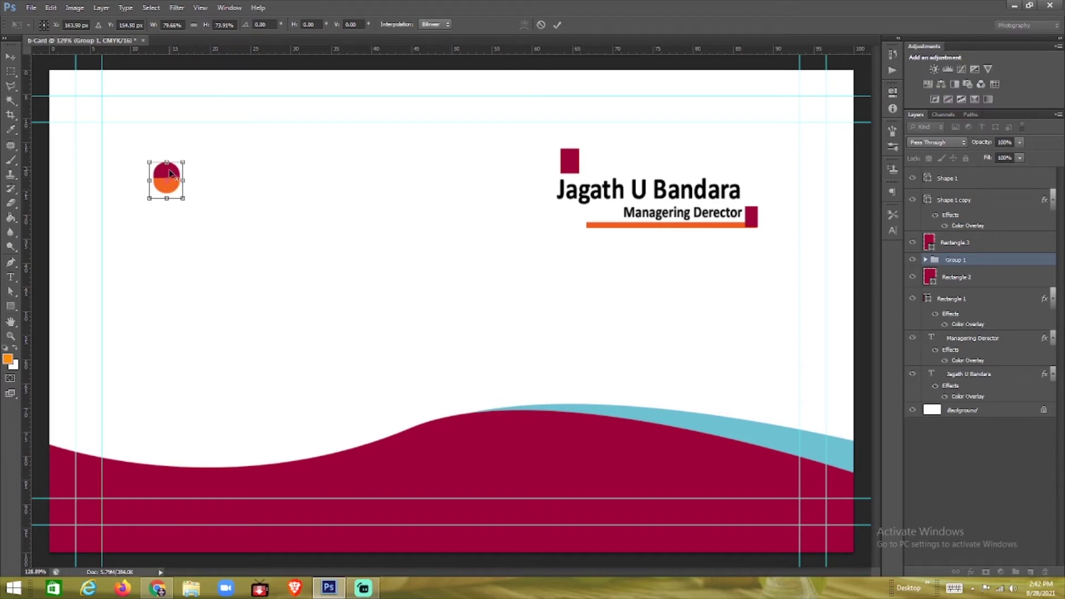
left_click(11, 57)
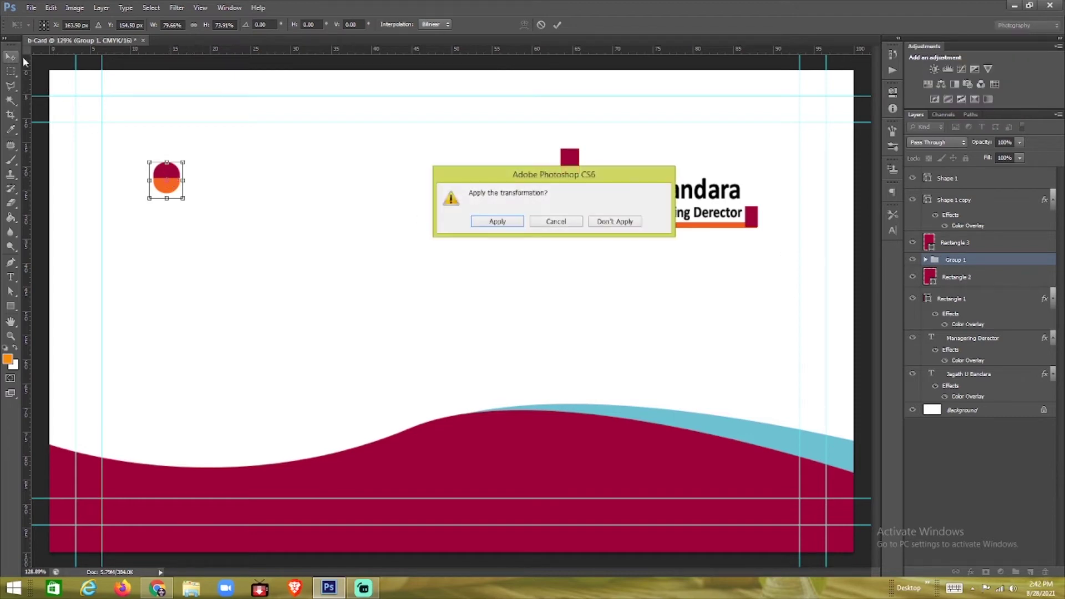
left_click(497, 222)
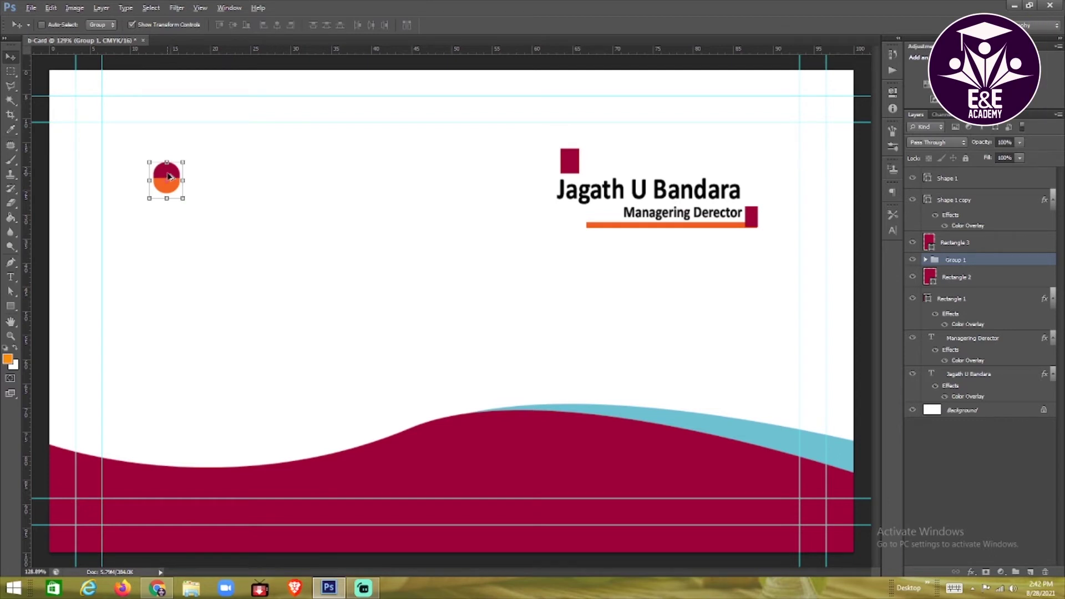
Step: Discard a trial duplicate of the circle placed below it, then bring up the View menu's Show options
mouse_move(171, 177)
left_mouse_down("alt")
mouse_move(171, 212)
mouse_move(160, 221)
left_mouse_up("alt")
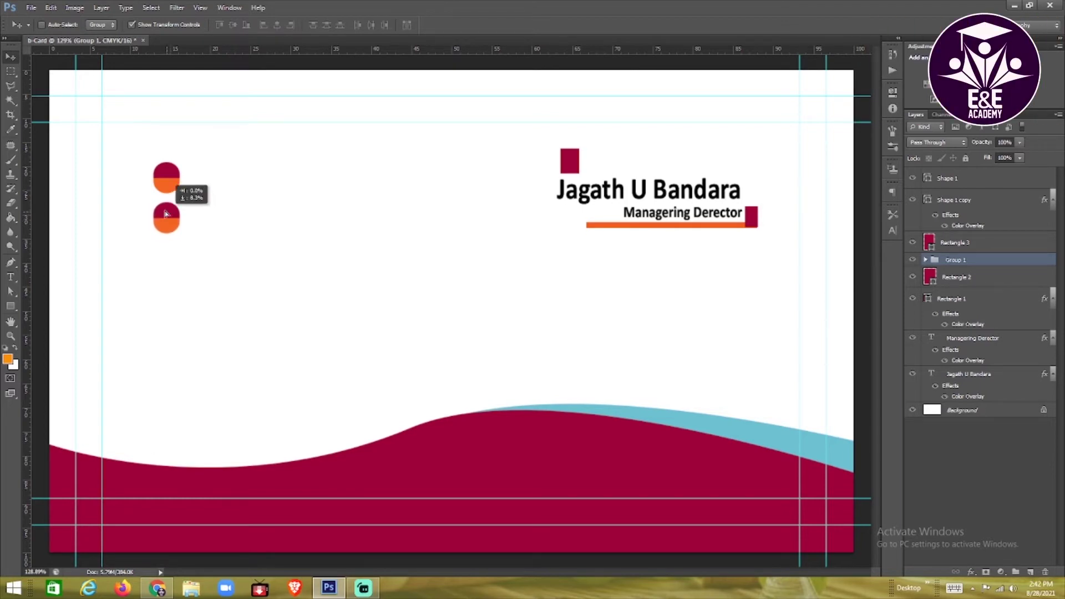
left_click_drag(160, 221, 165, 218)
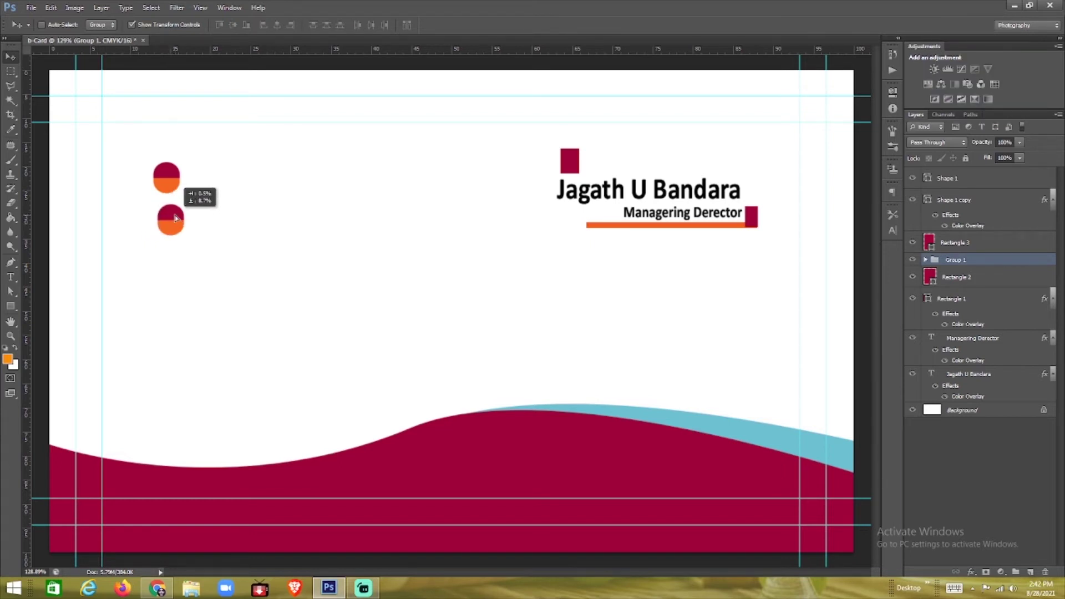
key("Delete")
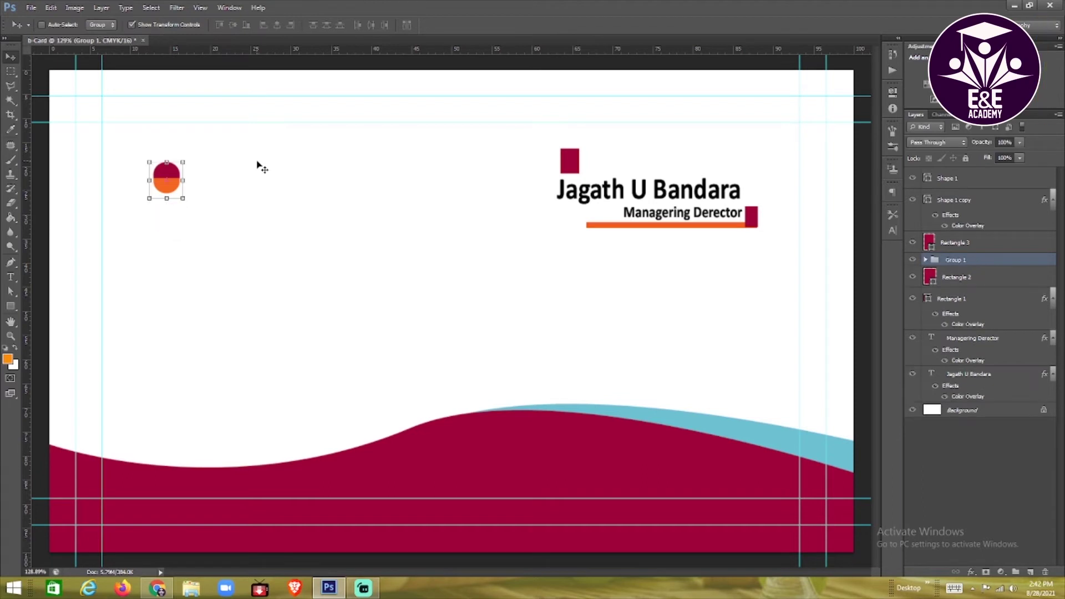
left_click(201, 7)
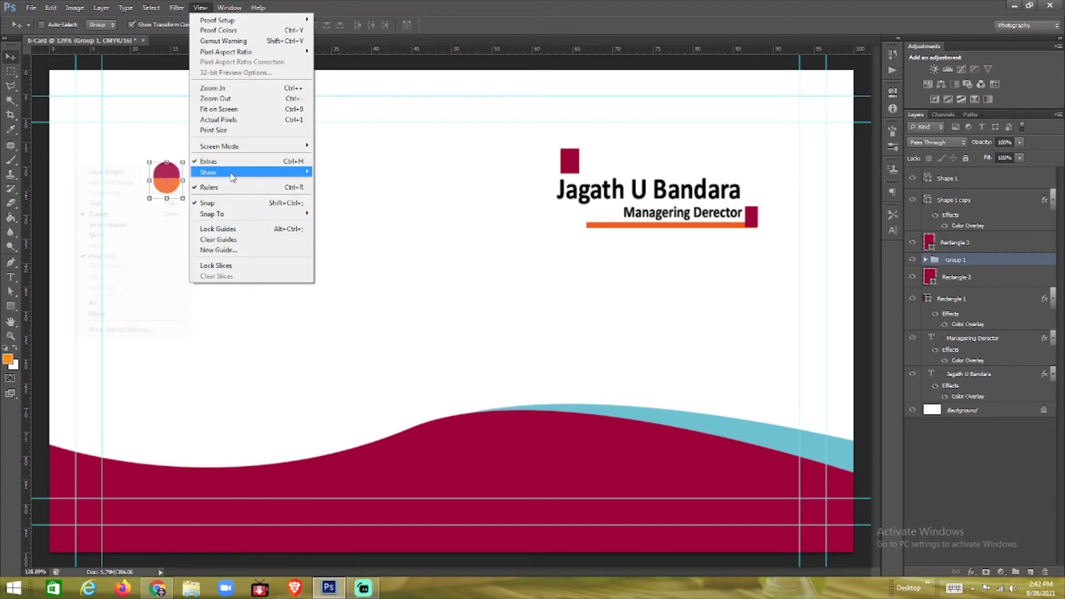
mouse_move(249, 171)
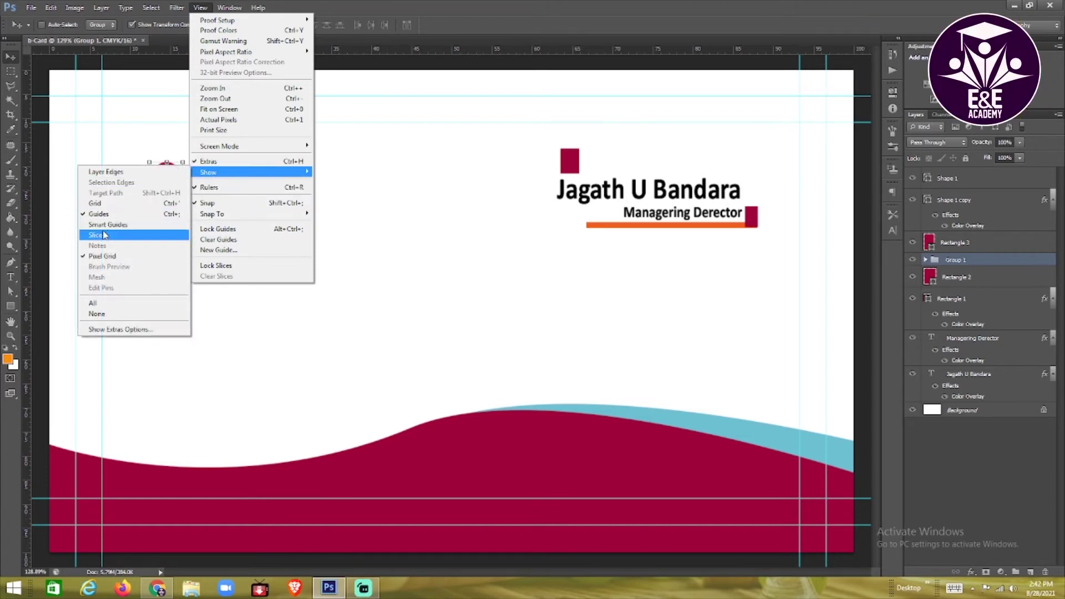
Step: Enable Smart Guides and copy the circle group down into an evenly spaced column of four
left_click(84, 226)
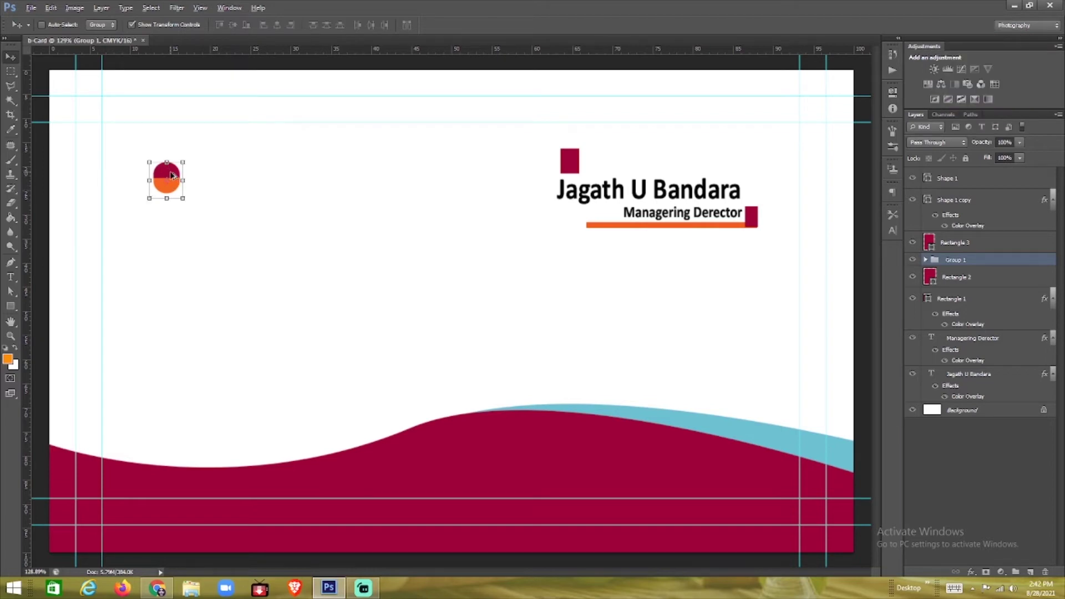
left_click_drag(170, 187, 171, 222)
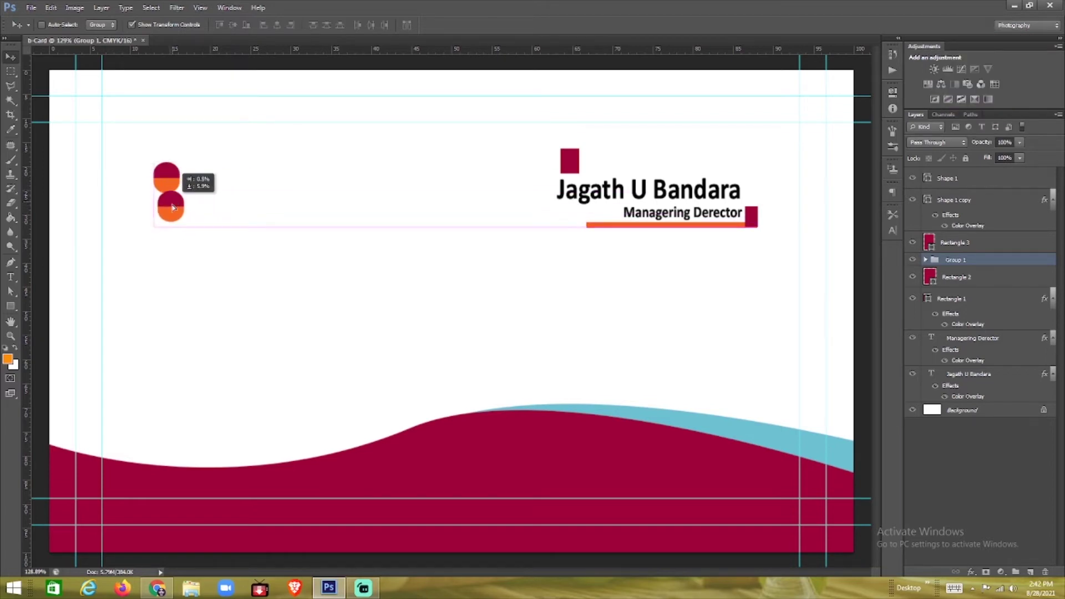
left_click_drag(171, 222, 170, 217)
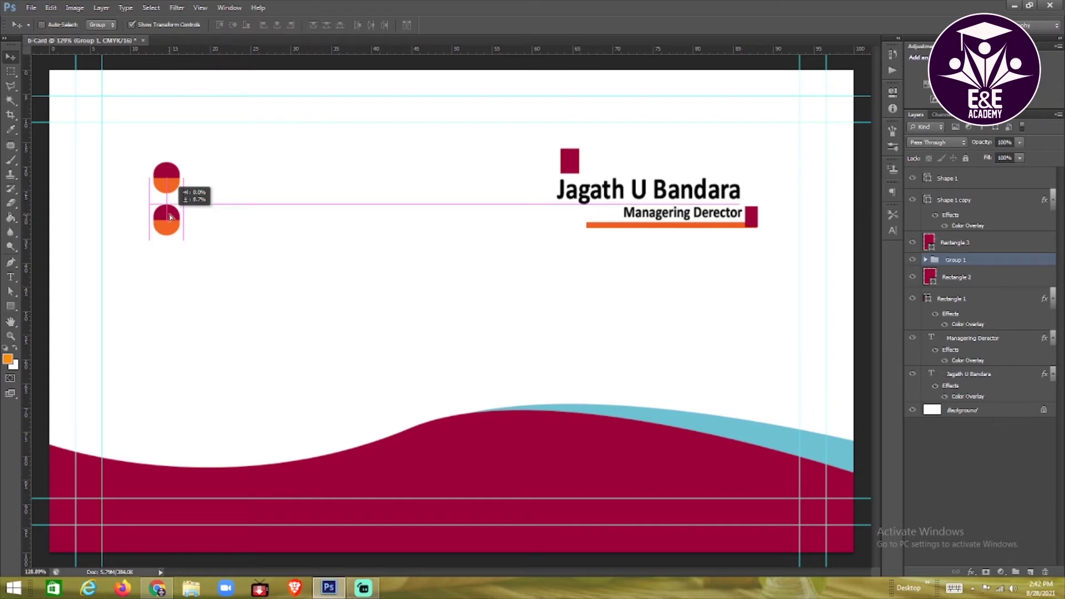
left_click_drag(169, 212, 171, 301)
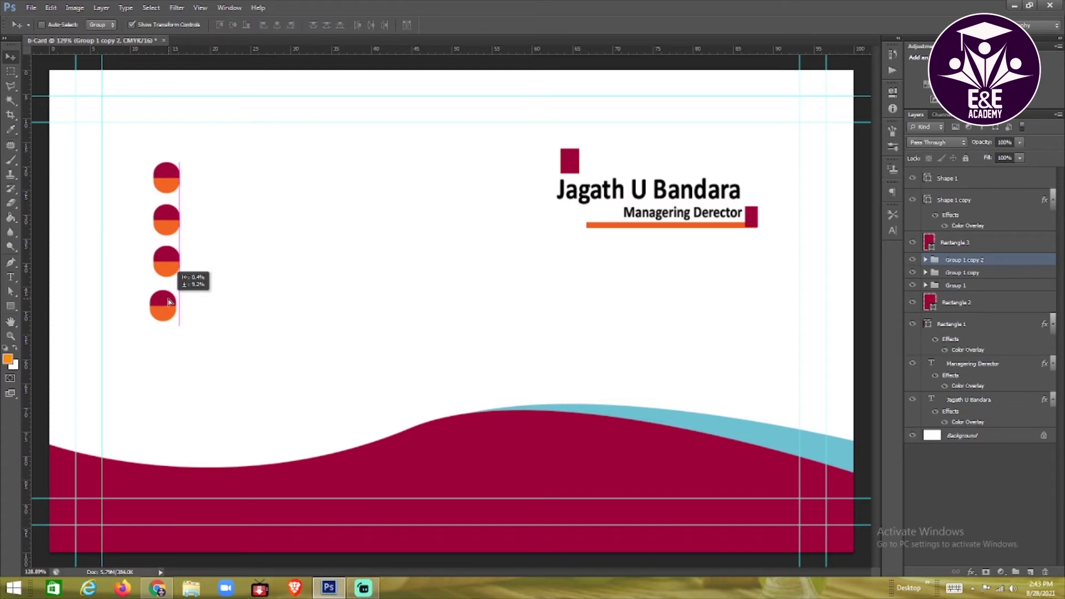
left_click_drag(170, 297, 170, 296)
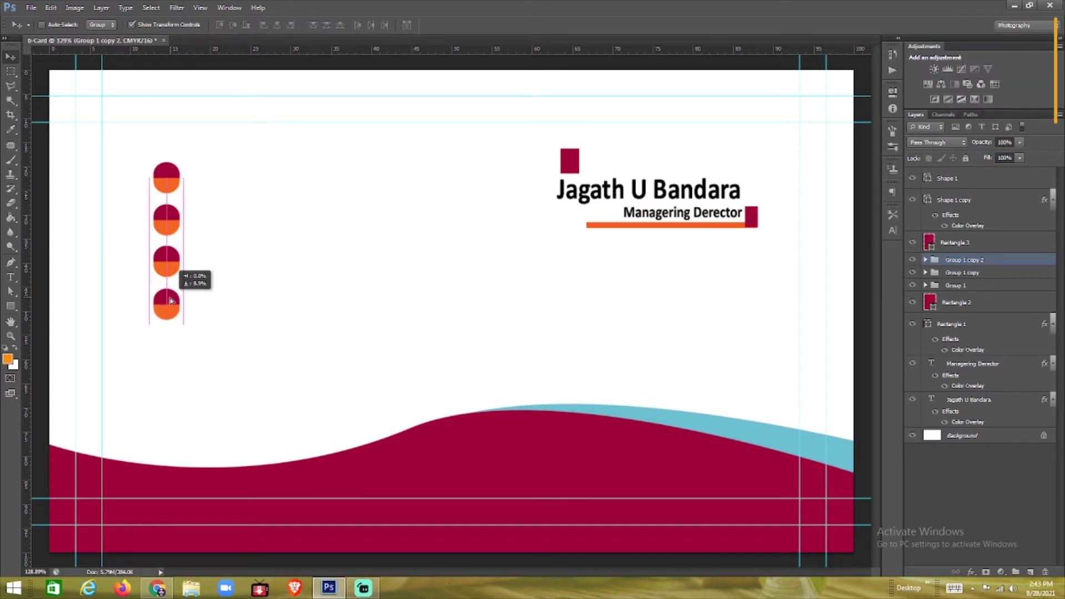
left_click_drag(170, 298, 170, 306)
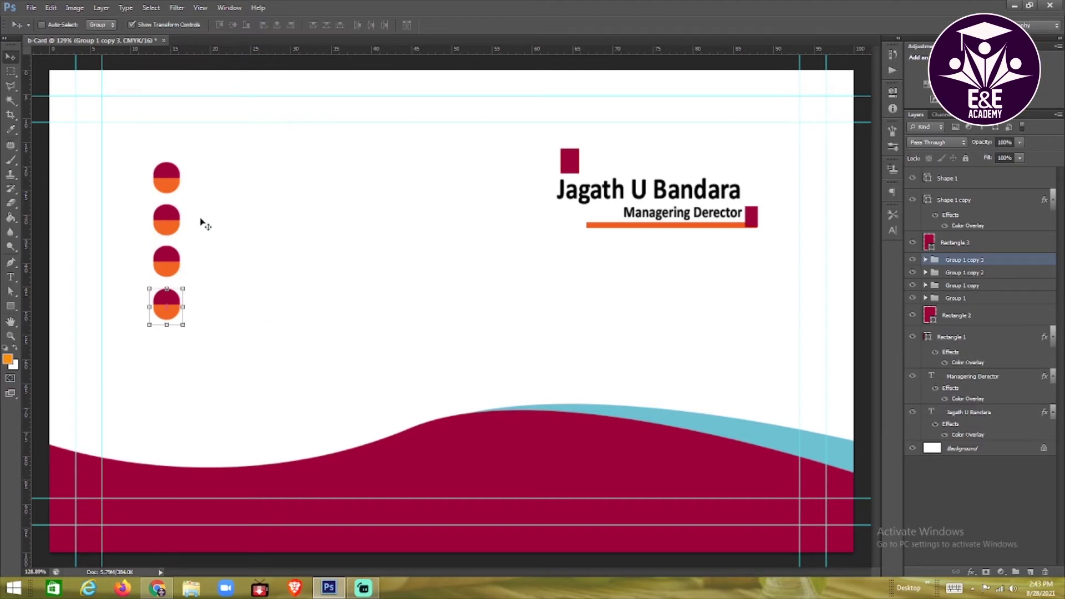
Step: Select all four circle groups and move the column slightly down and left
left_click(963, 299)
left_click(966, 260, "shift")
left_click_drag(172, 196, 161, 207)
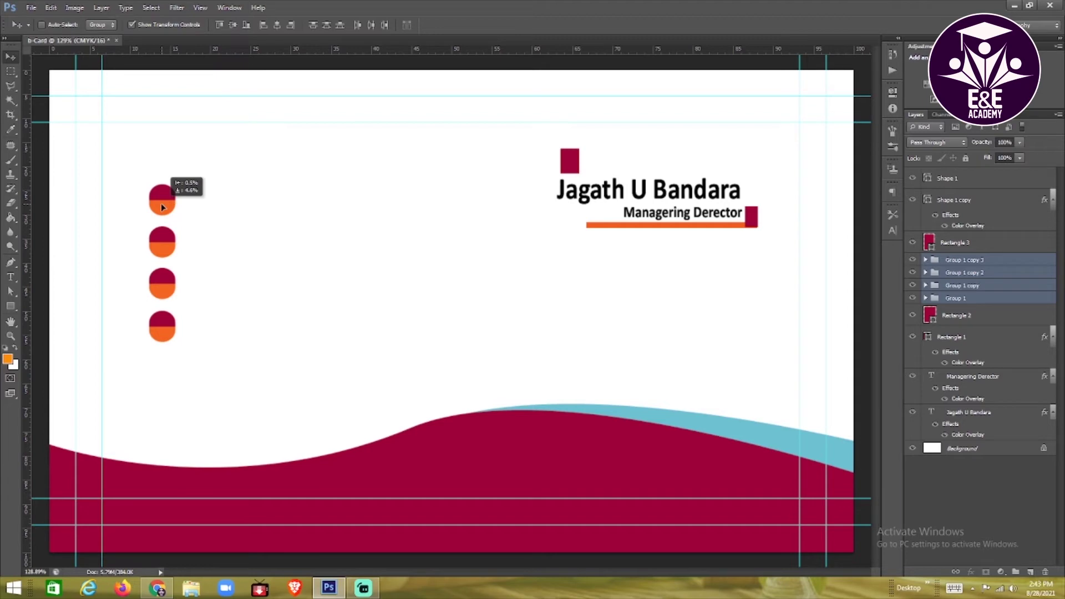
left_click_drag(161, 206, 160, 205)
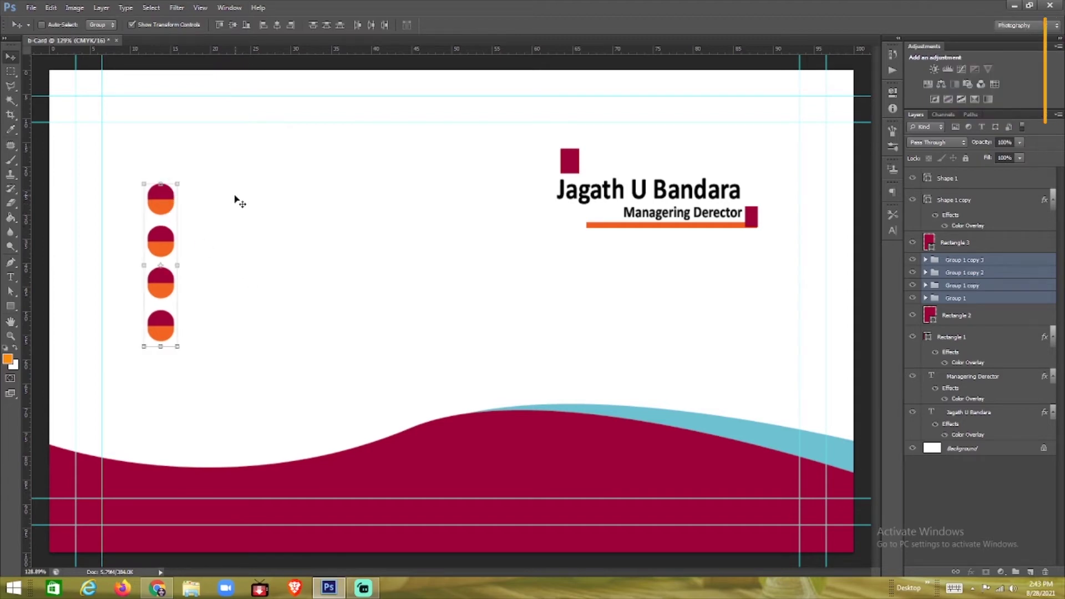
left_click(10, 277)
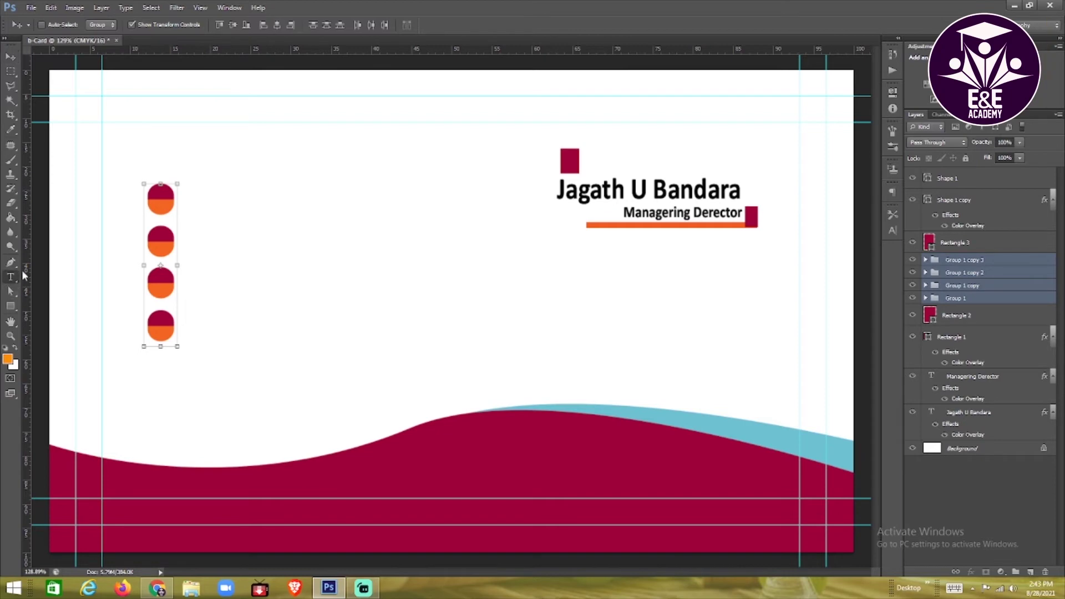
Step: Start a text layer beside the top circle with a '+' and set its colour to black
left_click(233, 232)
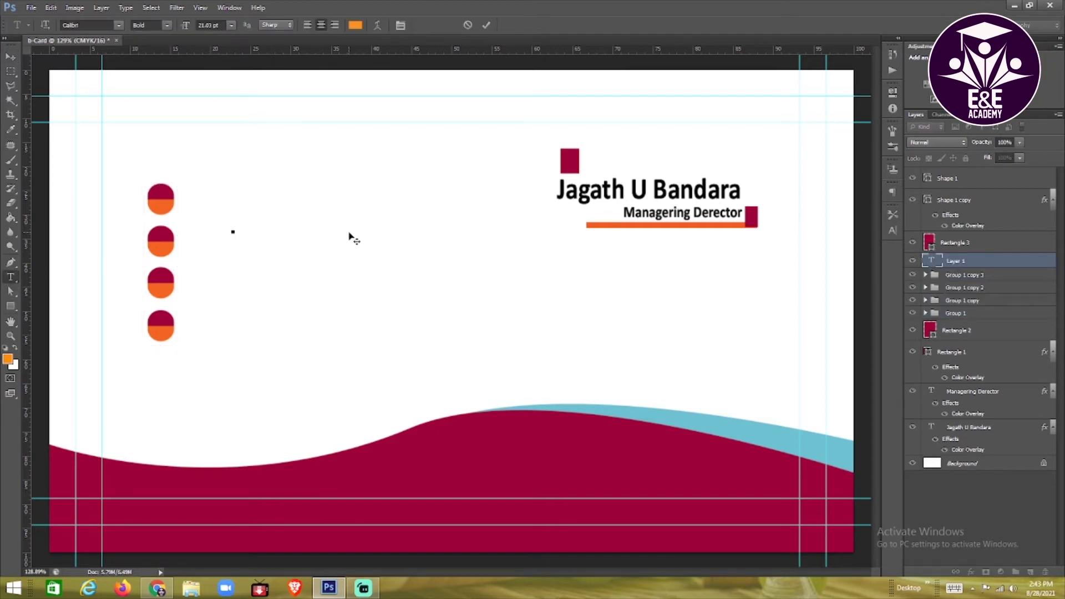
type("+")
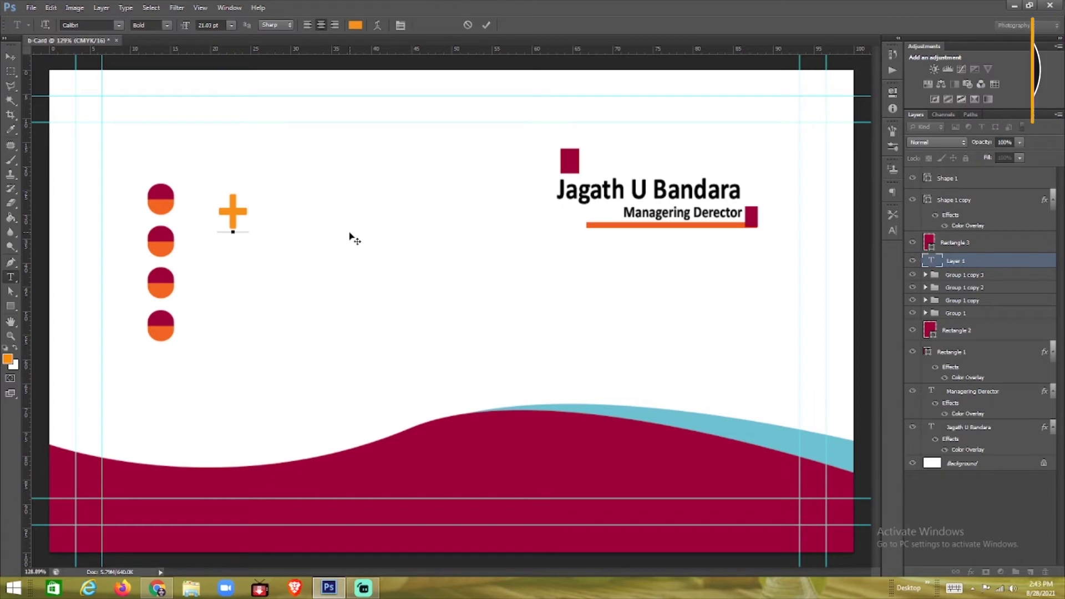
left_click_drag(217, 204, 243, 206)
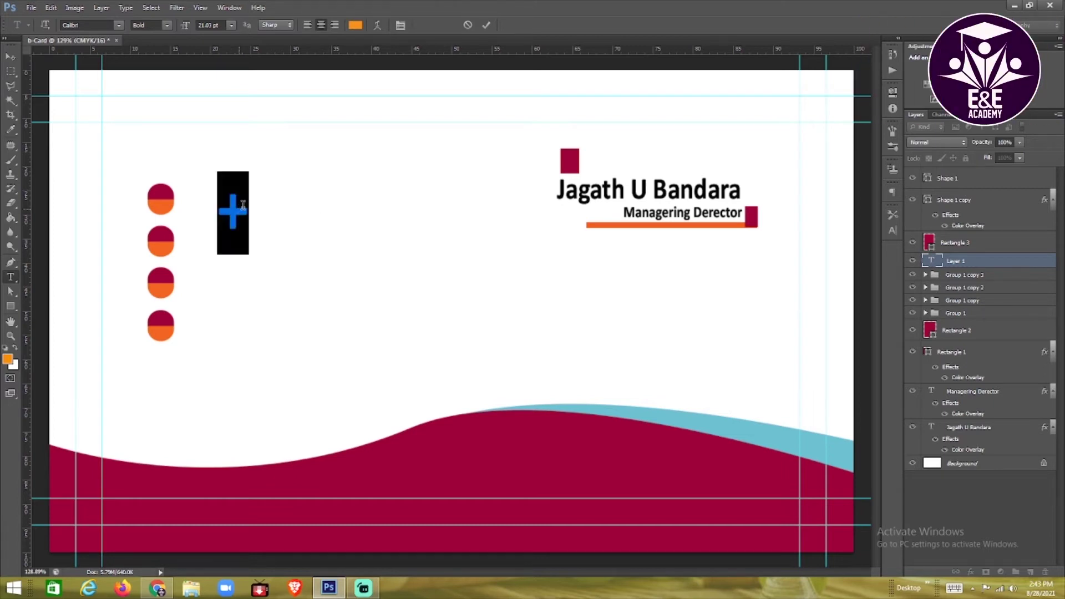
left_click(355, 25)
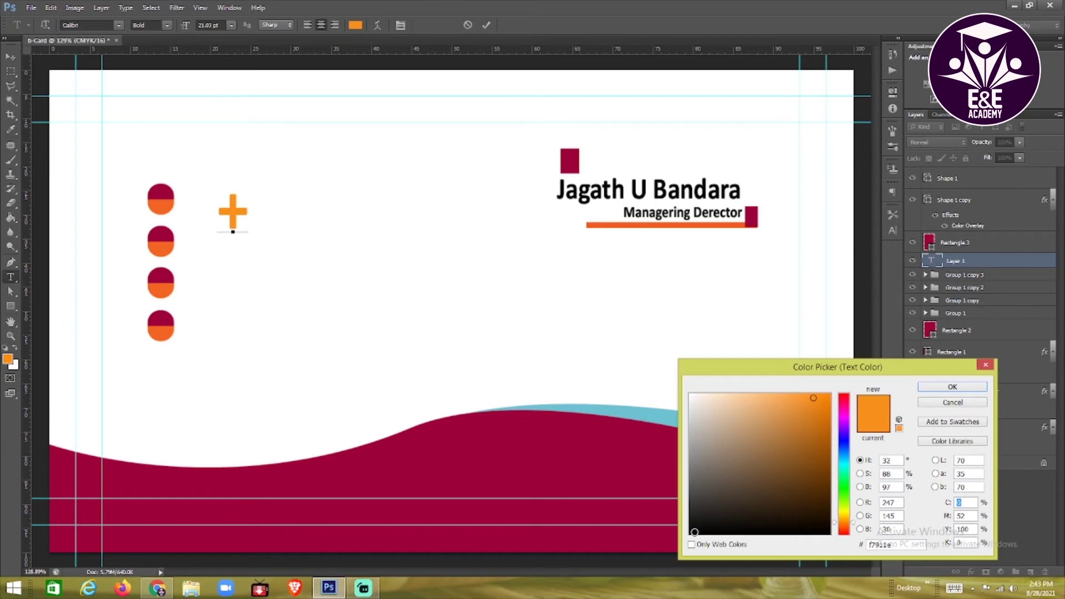
left_click(695, 532)
left_click(964, 388)
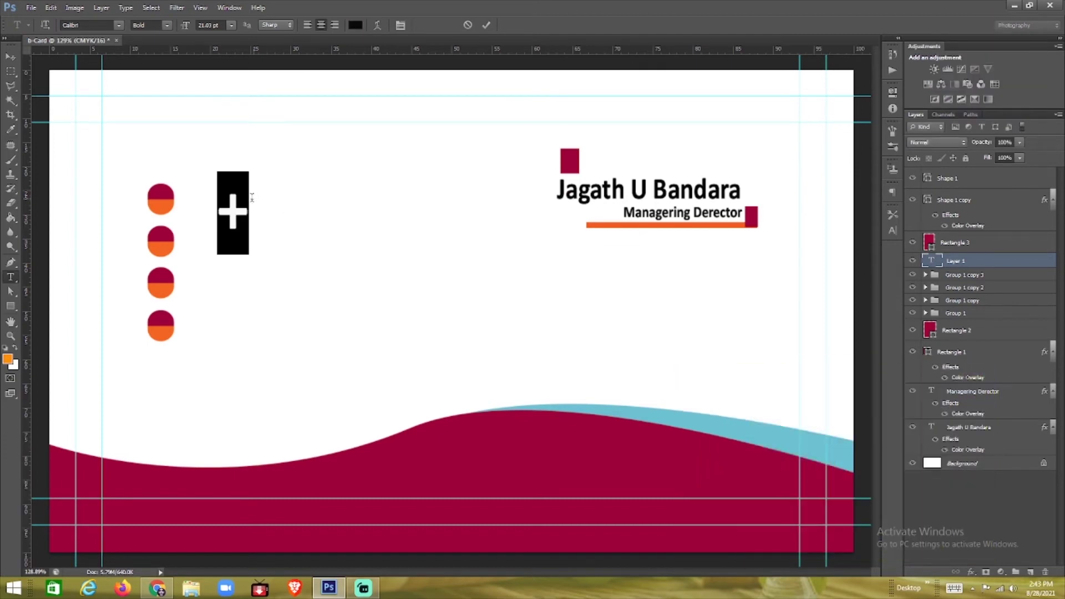
Step: Type the phone number, correct its last digits, and move the line beside the circles
type("94")
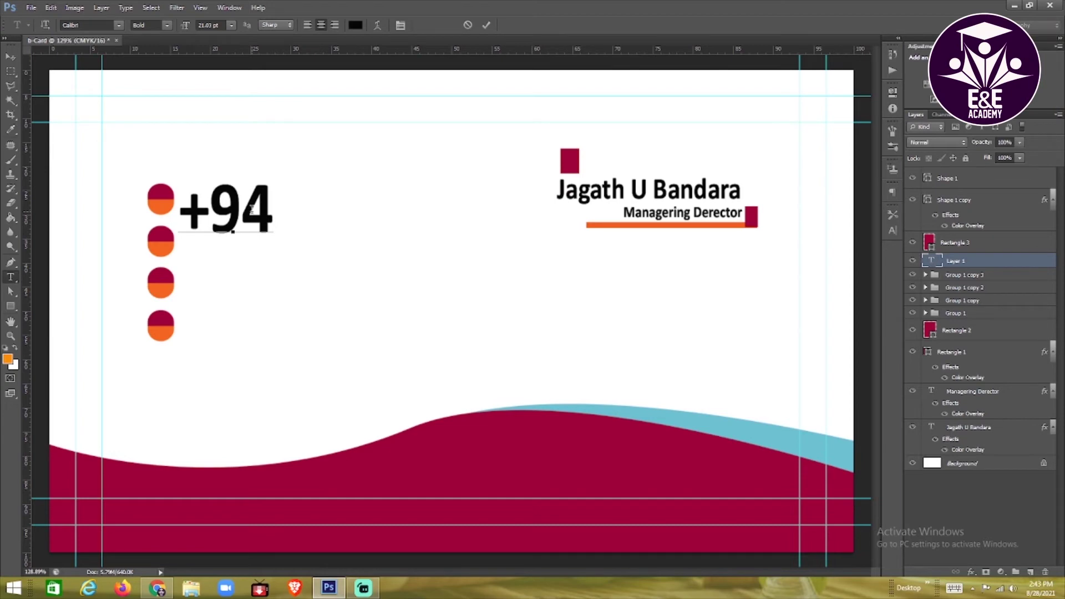
type(" 12652")
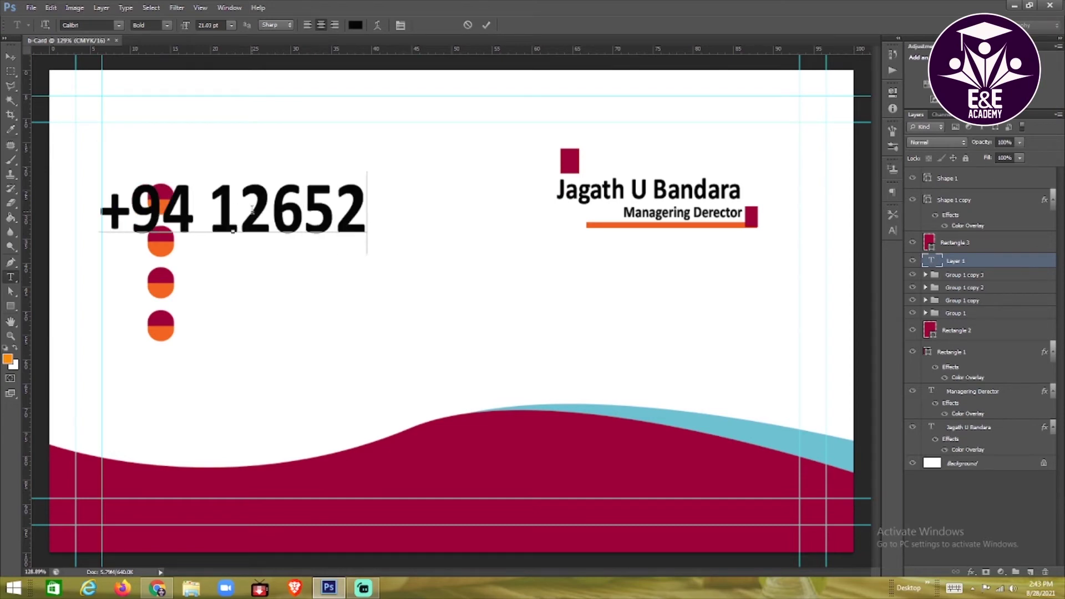
type("35")
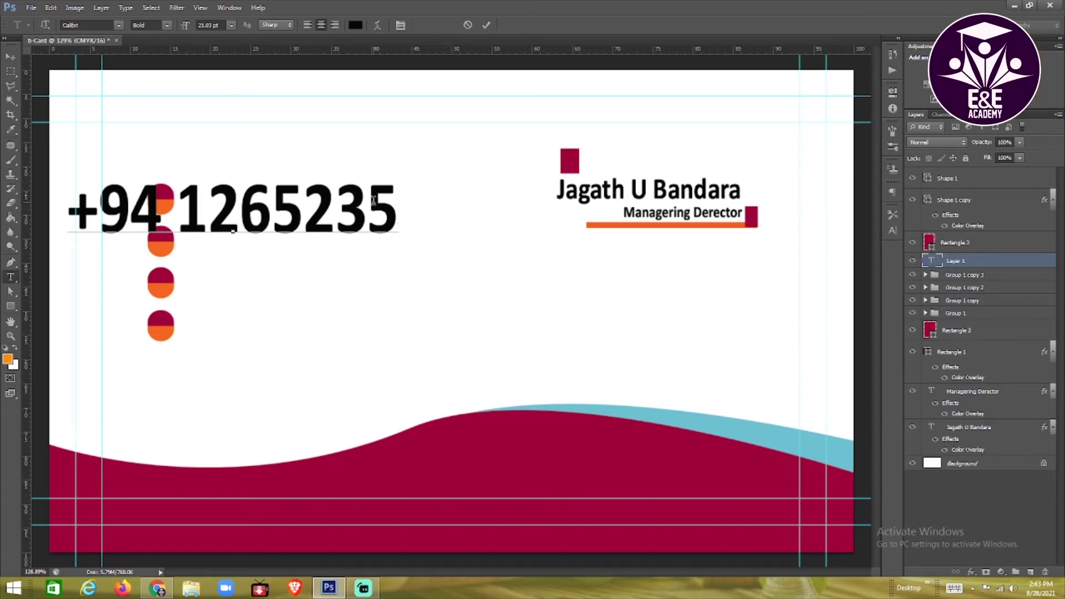
left_click_drag(374, 201, 387, 202)
type("02")
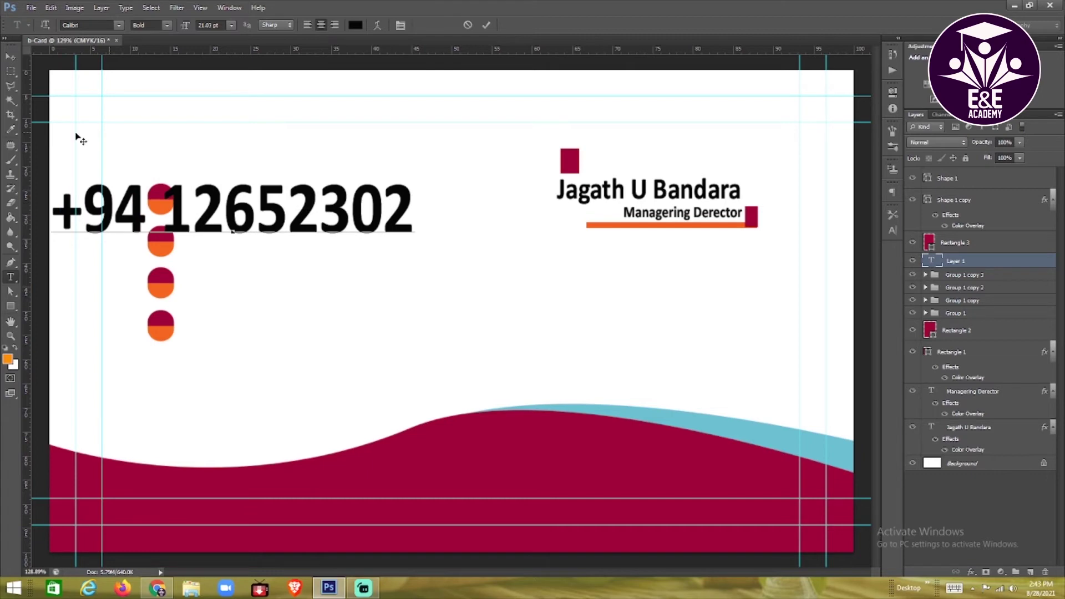
left_click(10, 55)
left_click_drag(343, 225, 480, 224)
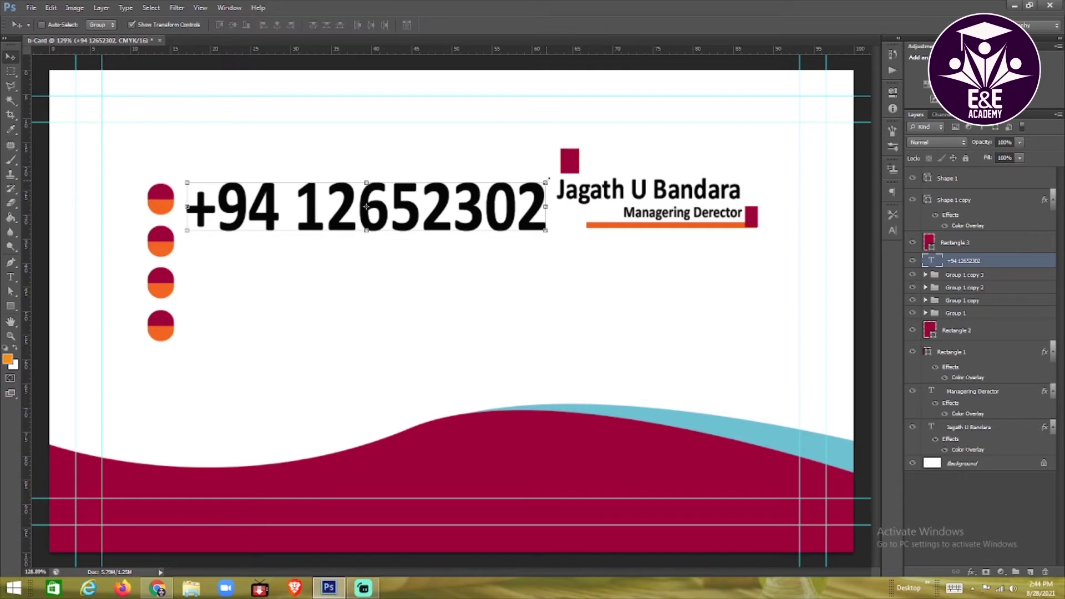
Step: Scale the phone number text down, position it beside the top circle, and apply the transform
mouse_move(545, 182)
left_mouse_down()
mouse_move(482, 181)
mouse_move(218, 231)
mouse_move(246, 205)
mouse_move(233, 202)
left_mouse_up()
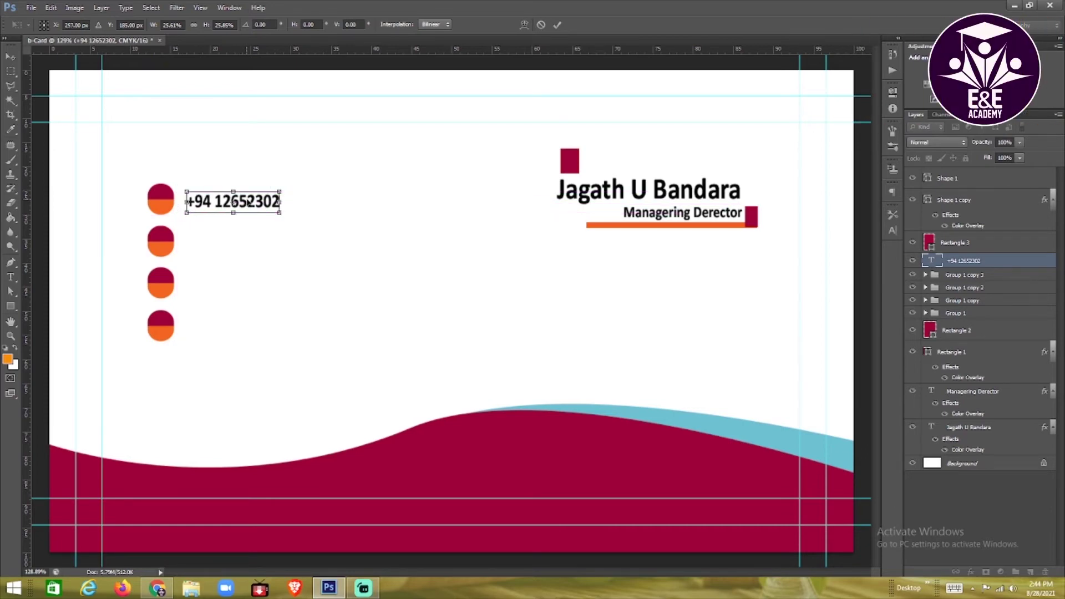
scroll(221, 211, "up", 2)
scroll(144, 196, "up", 3)
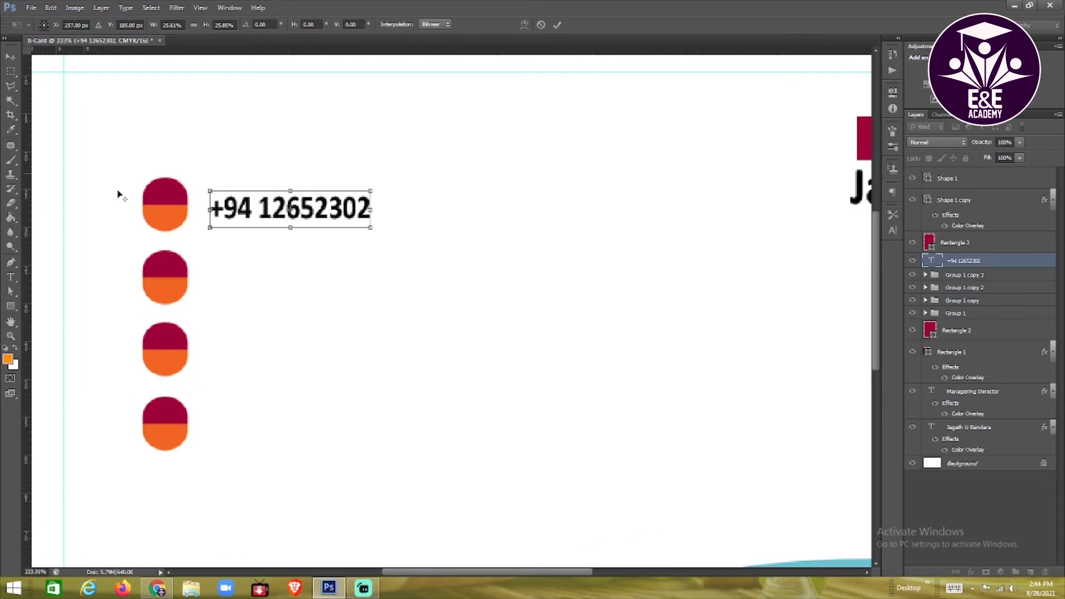
left_click_drag(331, 210, 333, 205)
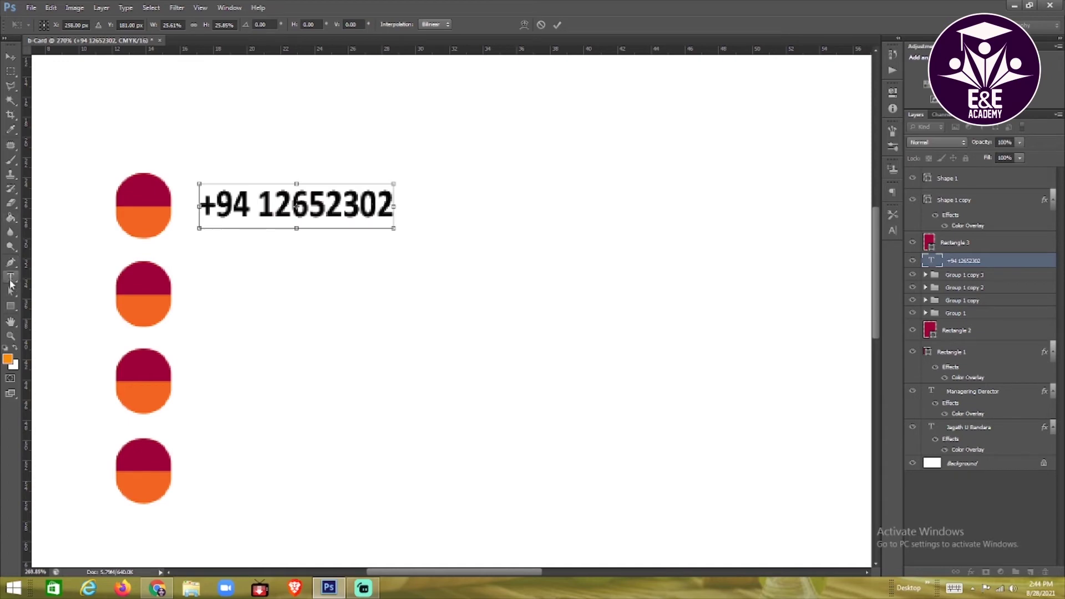
left_click(11, 278)
left_click(508, 222)
Step: Append a slash and a second phone number, then align the line beside the top circle
left_click(399, 201)
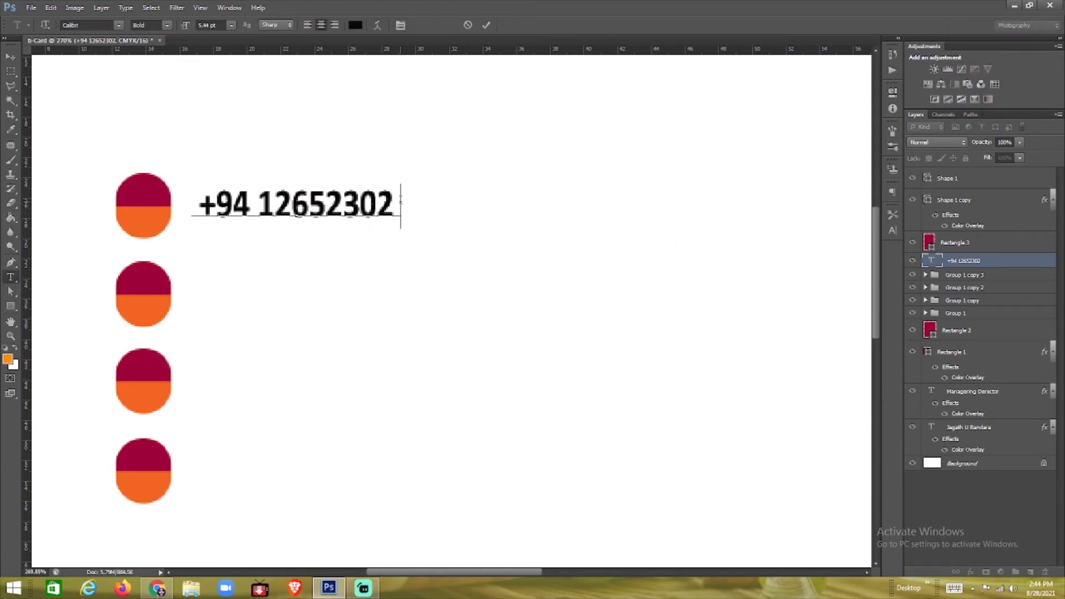
type("/")
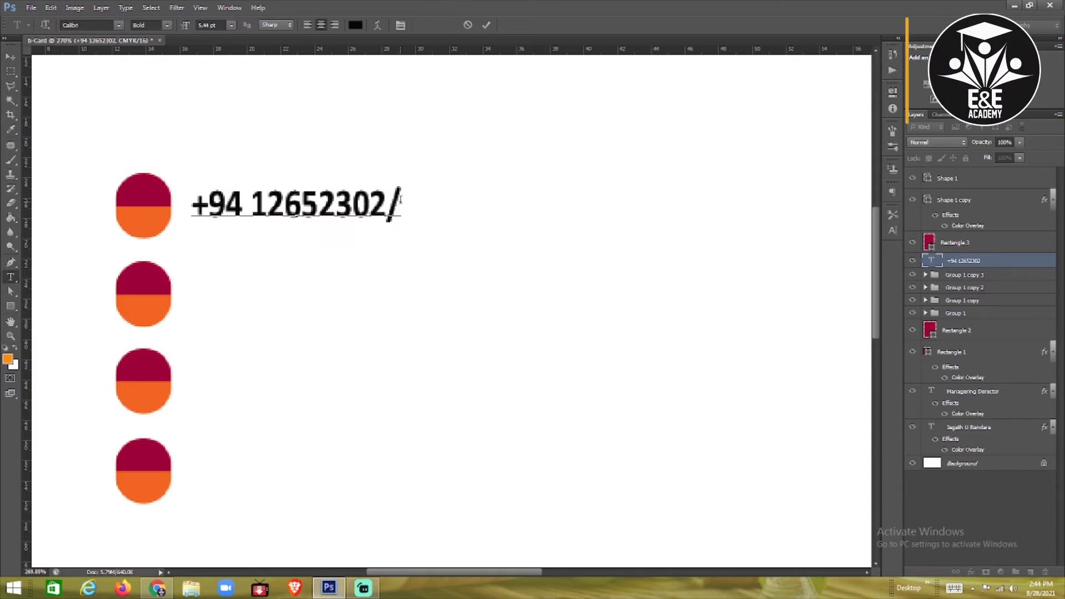
type(" 12452635")
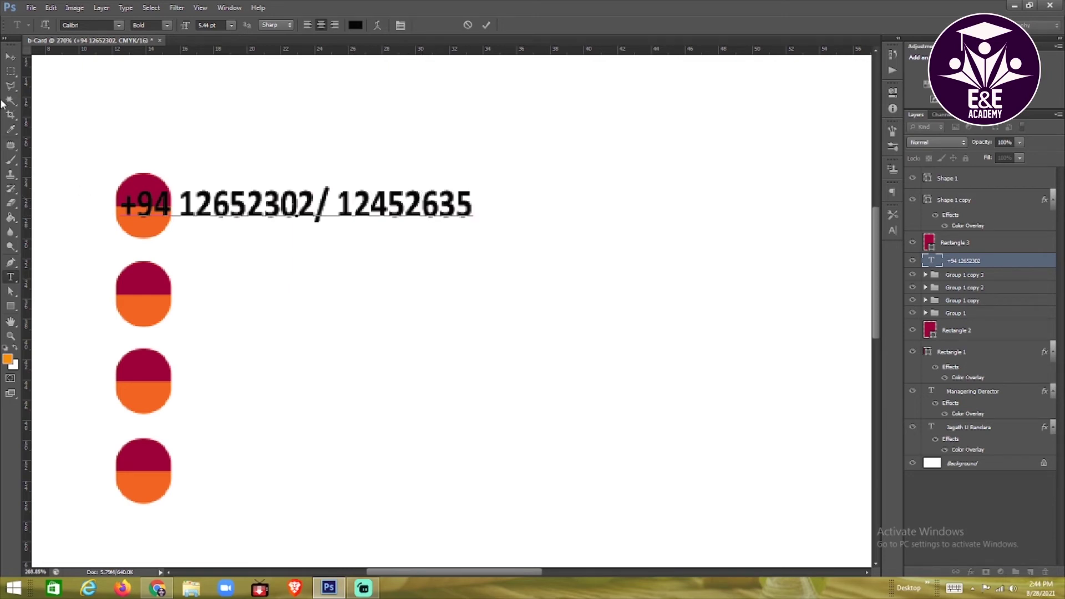
left_click(10, 57)
left_click_drag(227, 219, 289, 220)
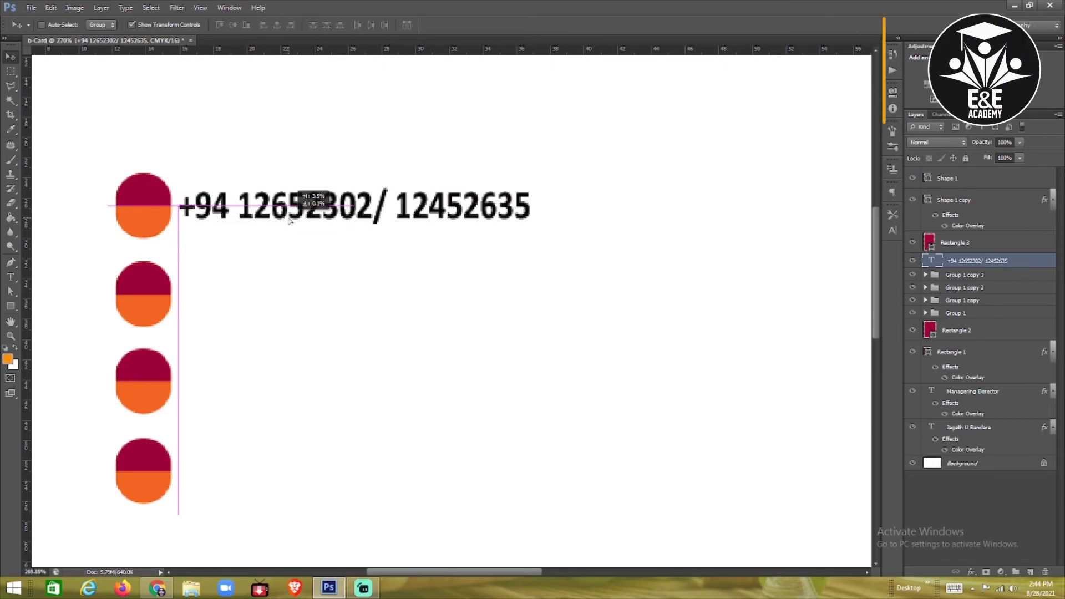
Step: Duplicate the phone line to the second circle, replace its text with the contact e-mail address, then copy it down
left_click_drag(309, 221, 315, 306, "alt")
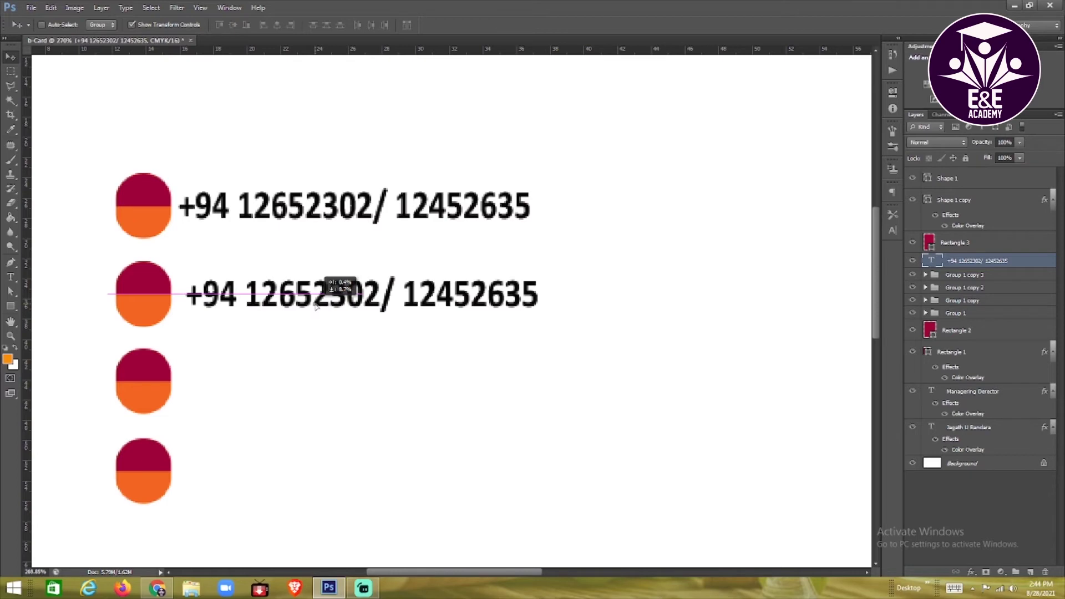
left_click(10, 277)
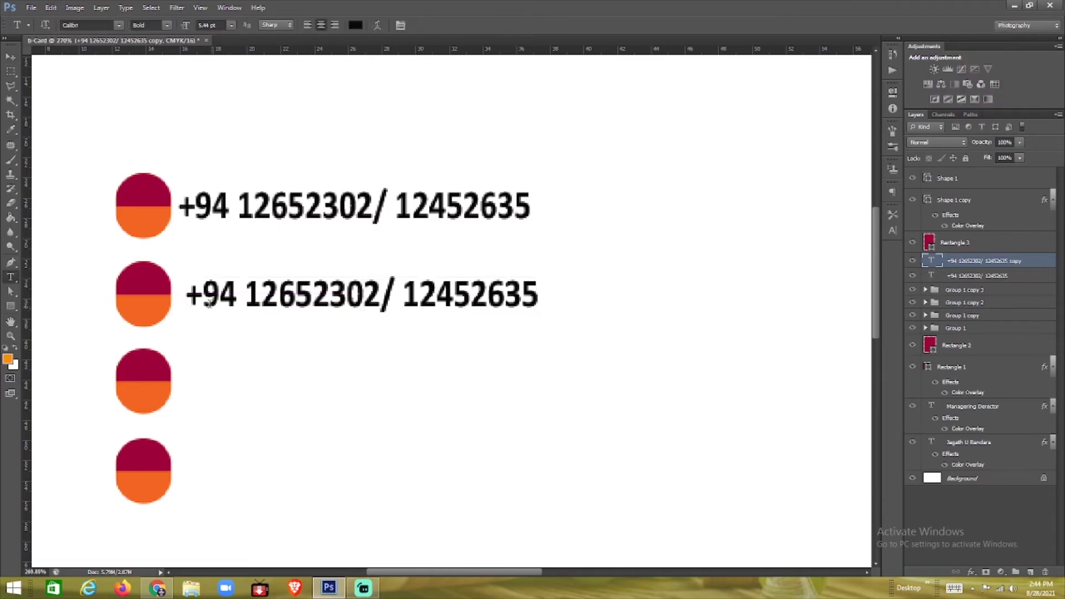
left_click_drag(193, 295, 578, 294)
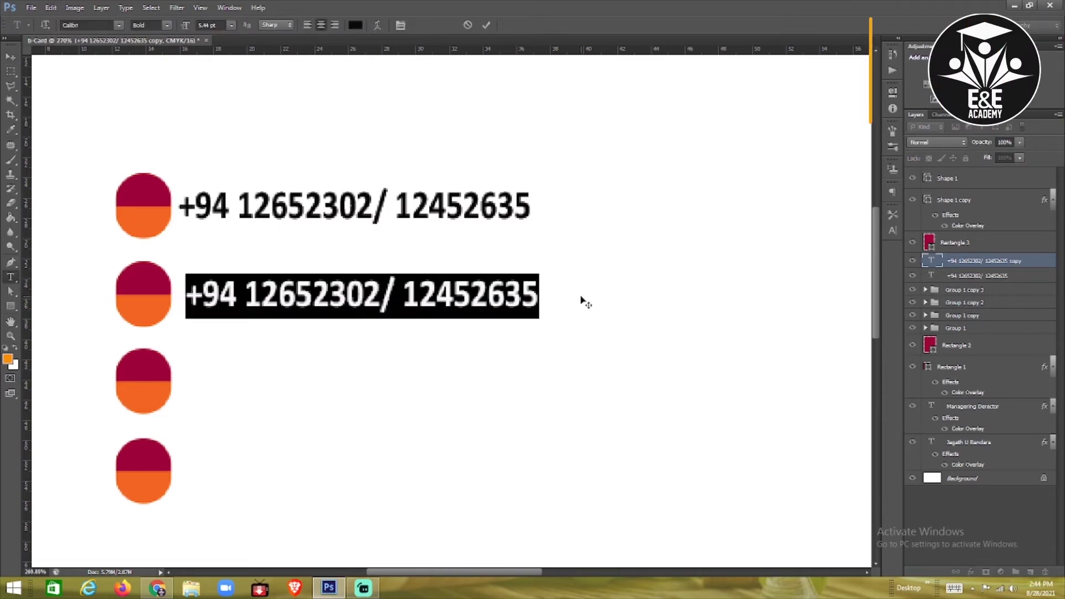
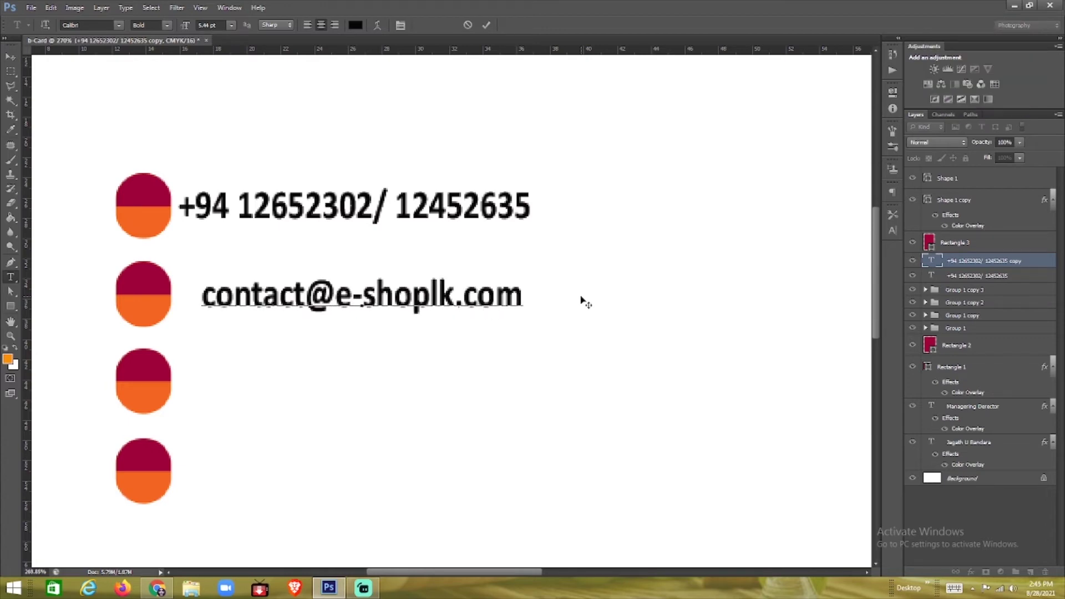
key("ctrl+Return")
key("v")
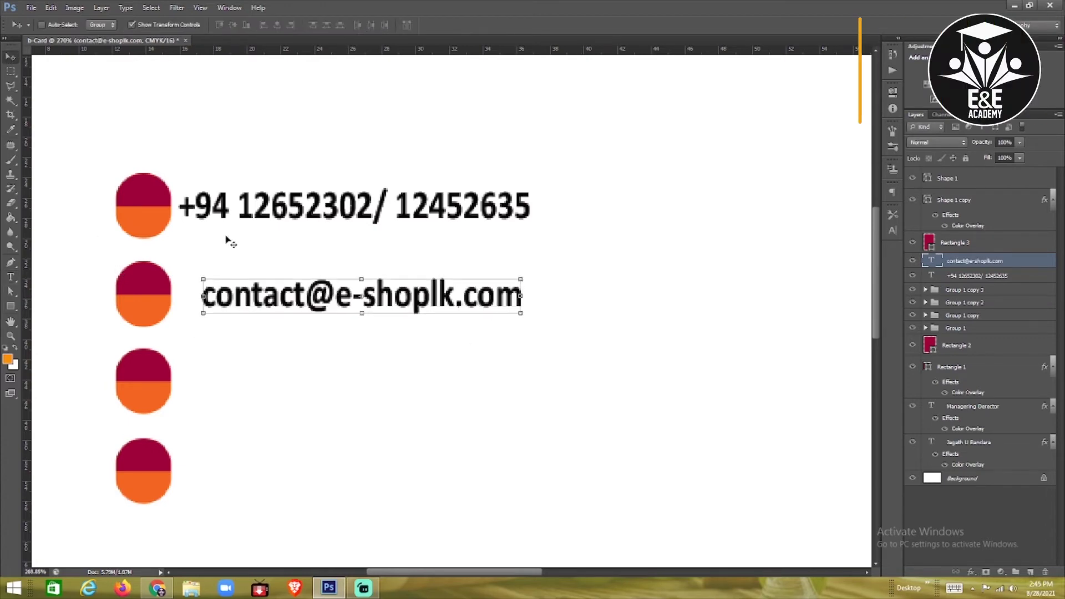
mouse_move(293, 294)
left_mouse_down()
mouse_move(276, 292)
mouse_move(293, 385)
left_mouse_up()
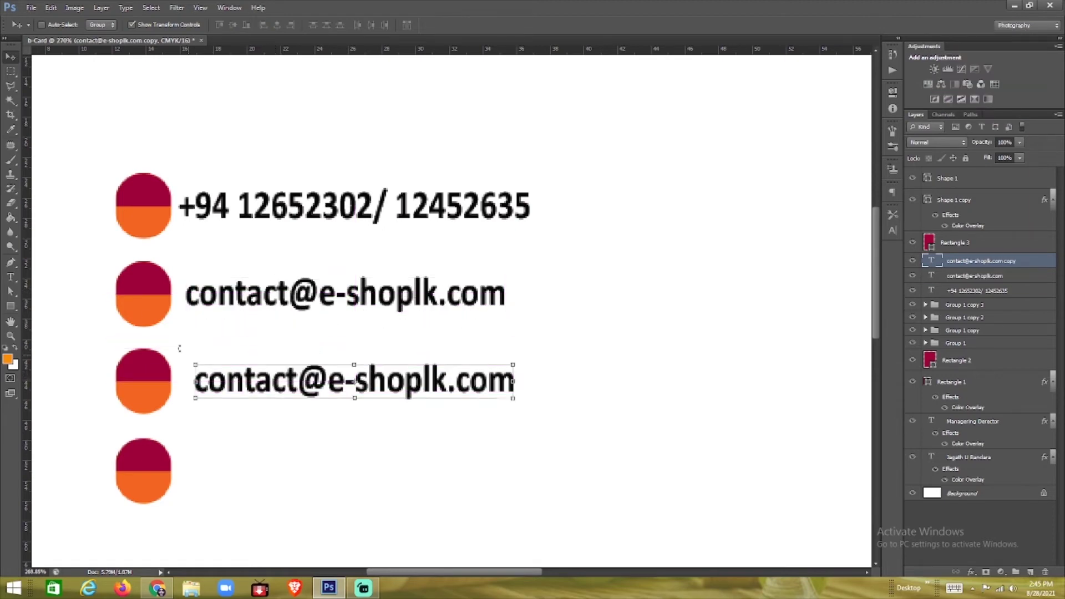
left_click(11, 277)
mouse_move(195, 382)
left_mouse_down()
mouse_move(341, 384)
mouse_move(327, 383)
left_mouse_up()
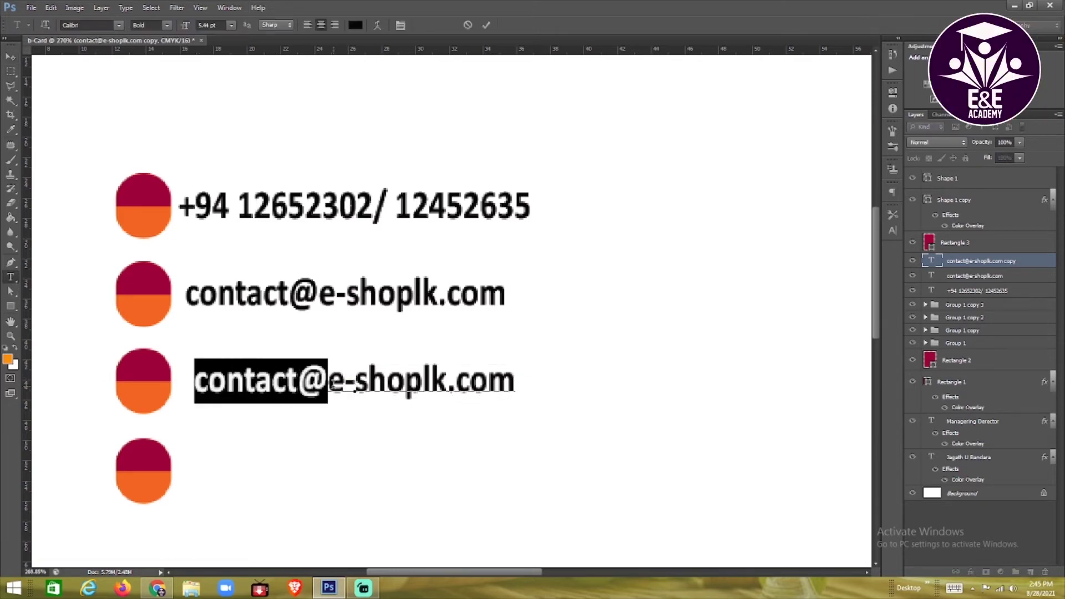
type("www.")
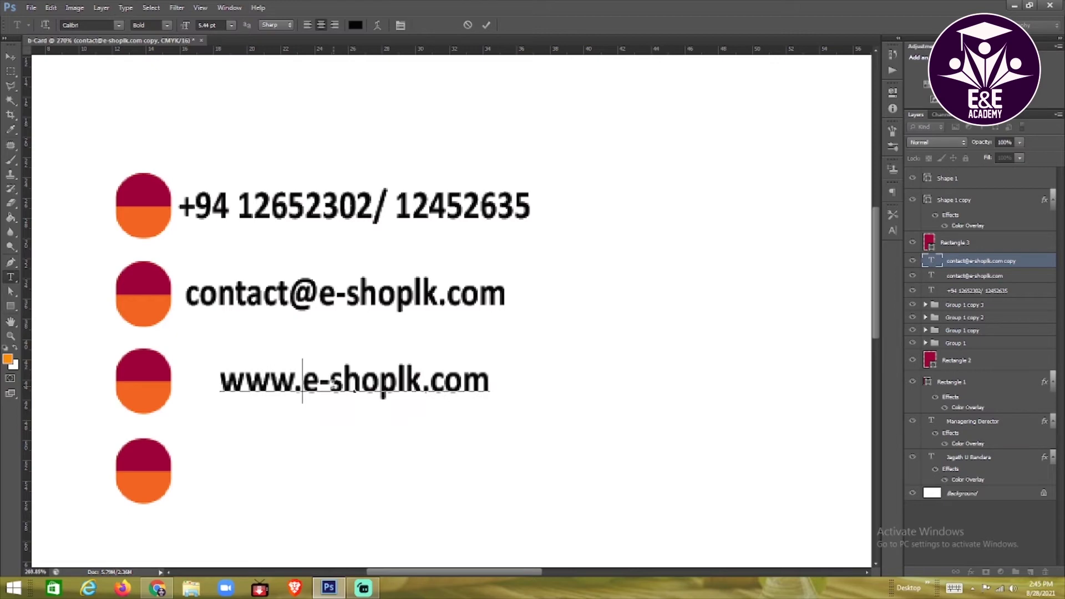
left_click(10, 57)
left_click_drag(391, 394, 353, 395)
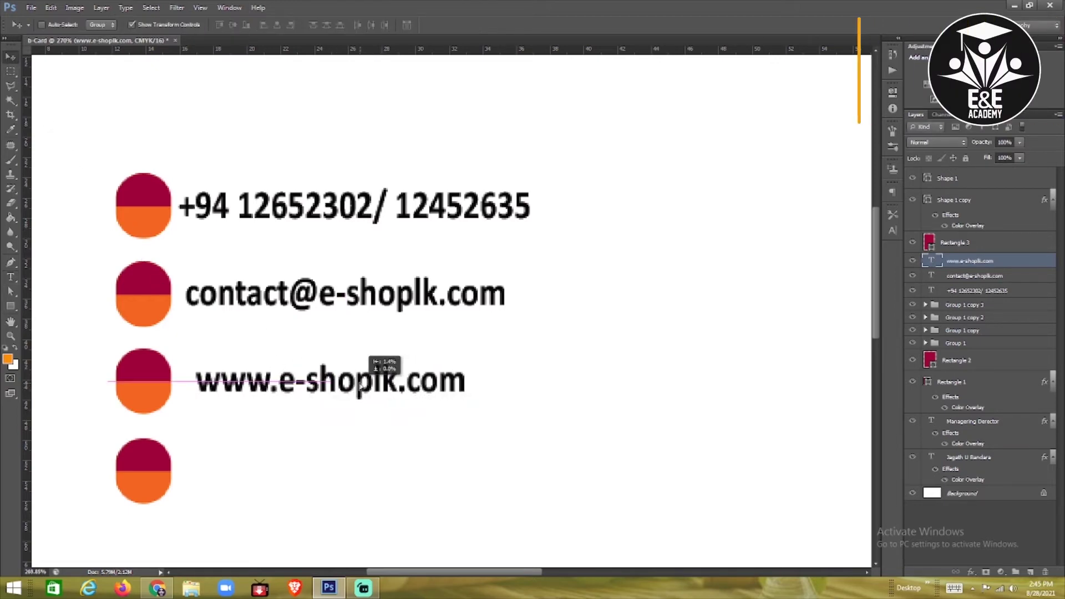
left_click_drag(353, 399, 354, 488)
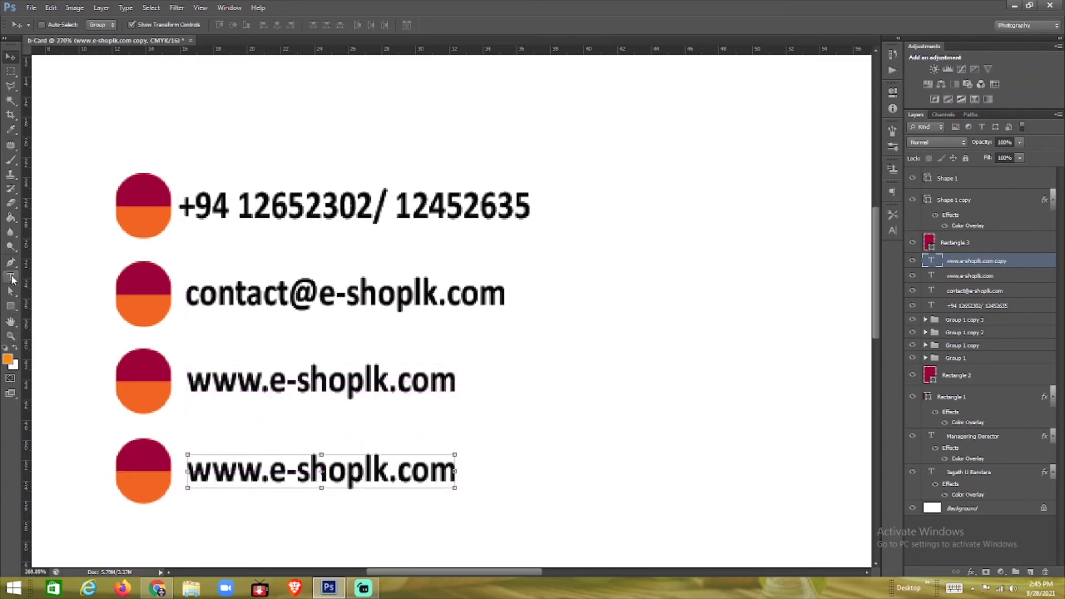
left_click(11, 277)
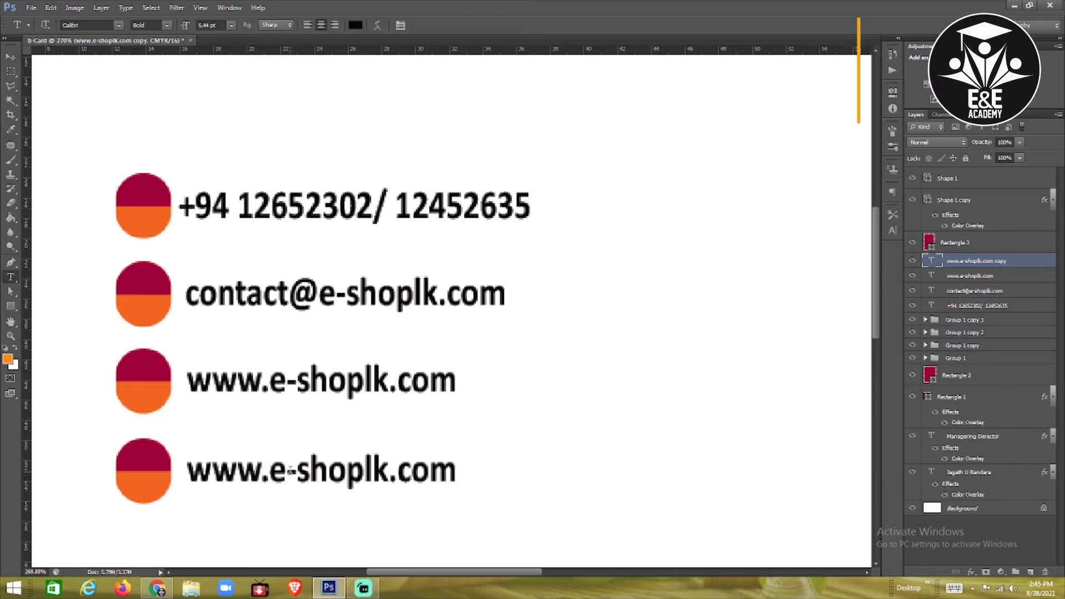
left_click_drag(269, 472, 186, 471)
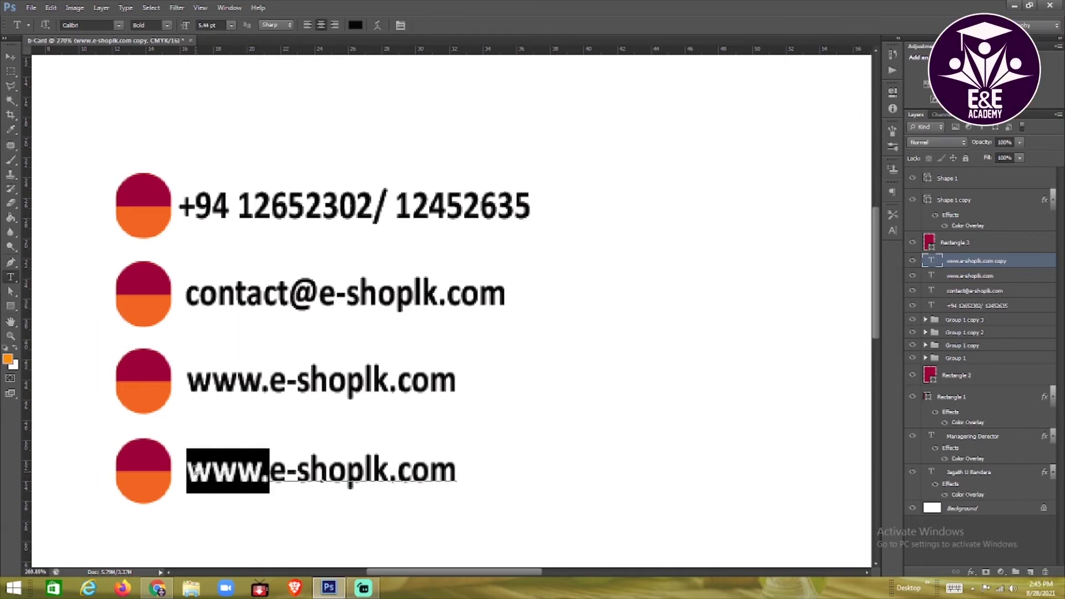
type("facebook")
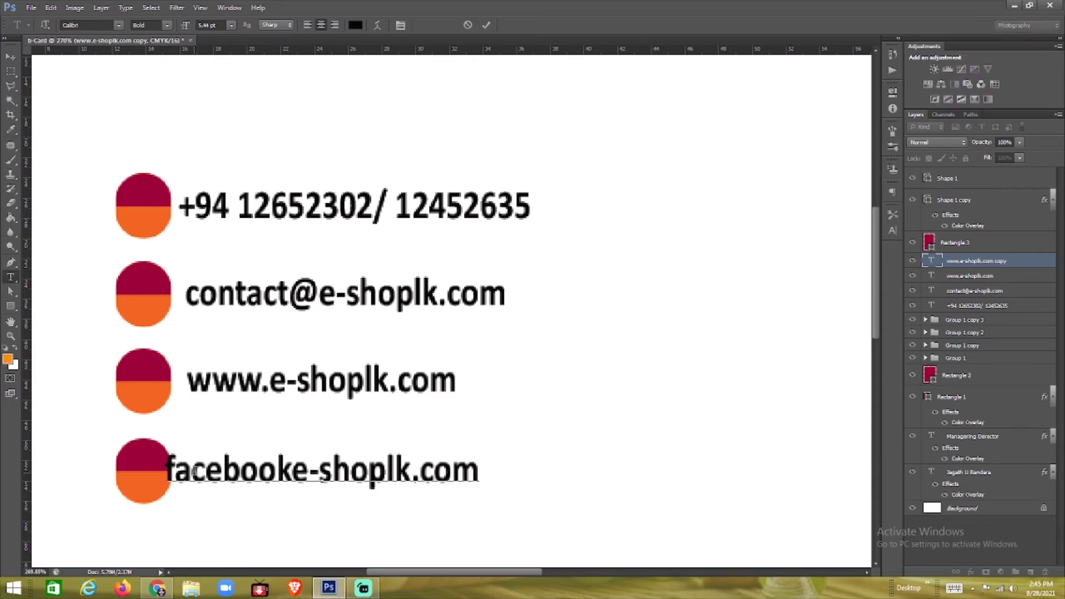
type(".com")
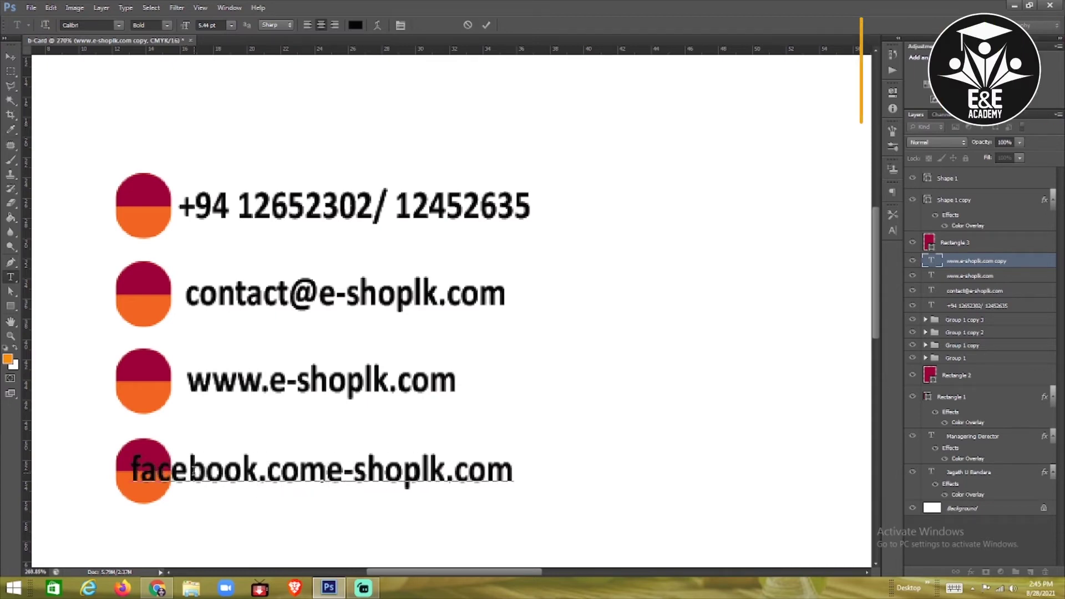
type("/")
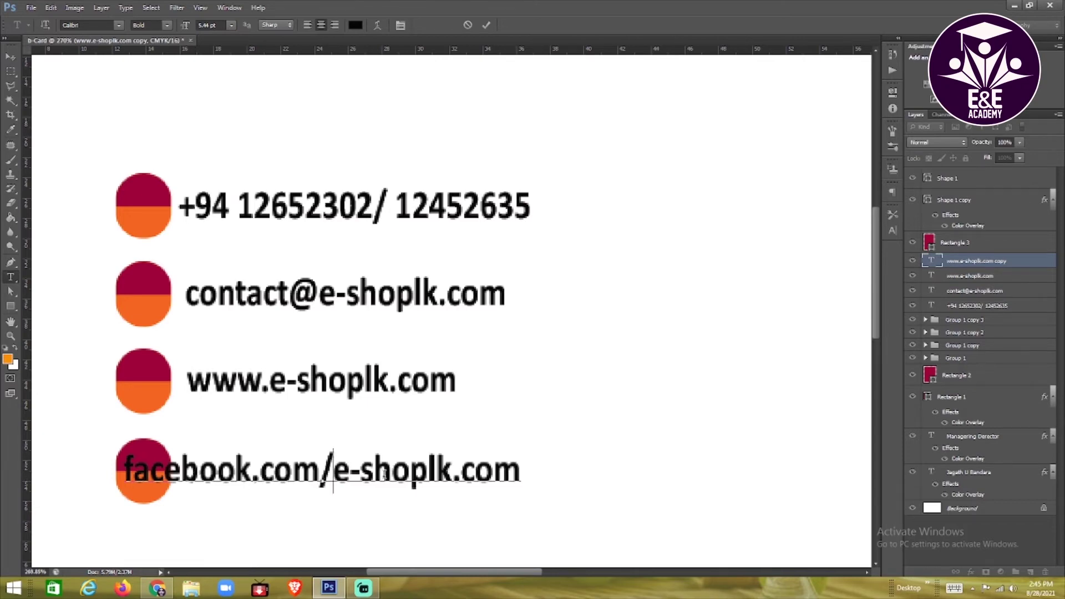
left_click_drag(349, 474, 366, 474)
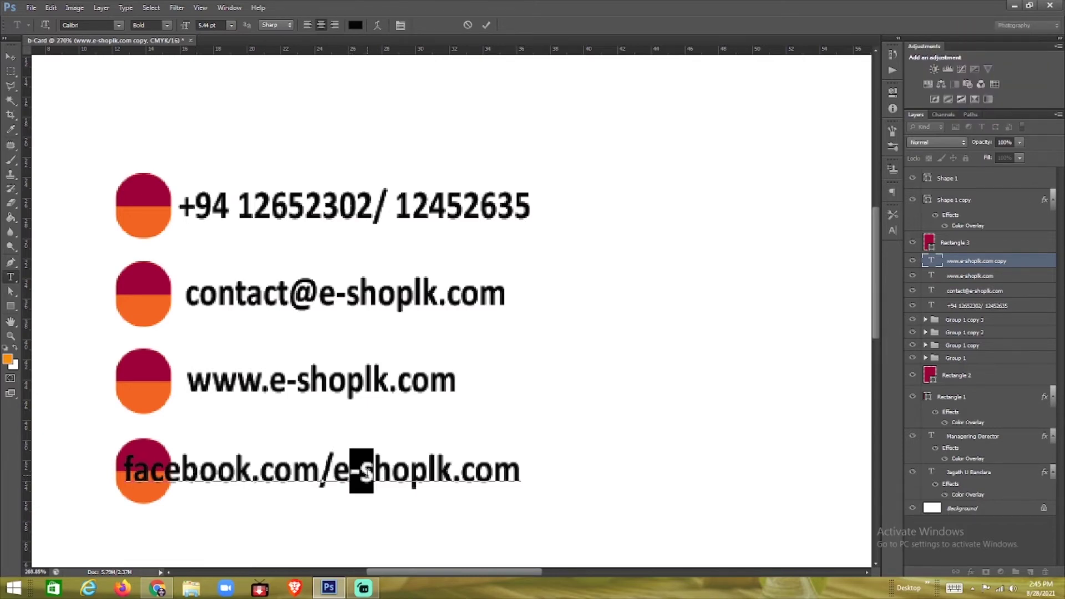
key("Left")
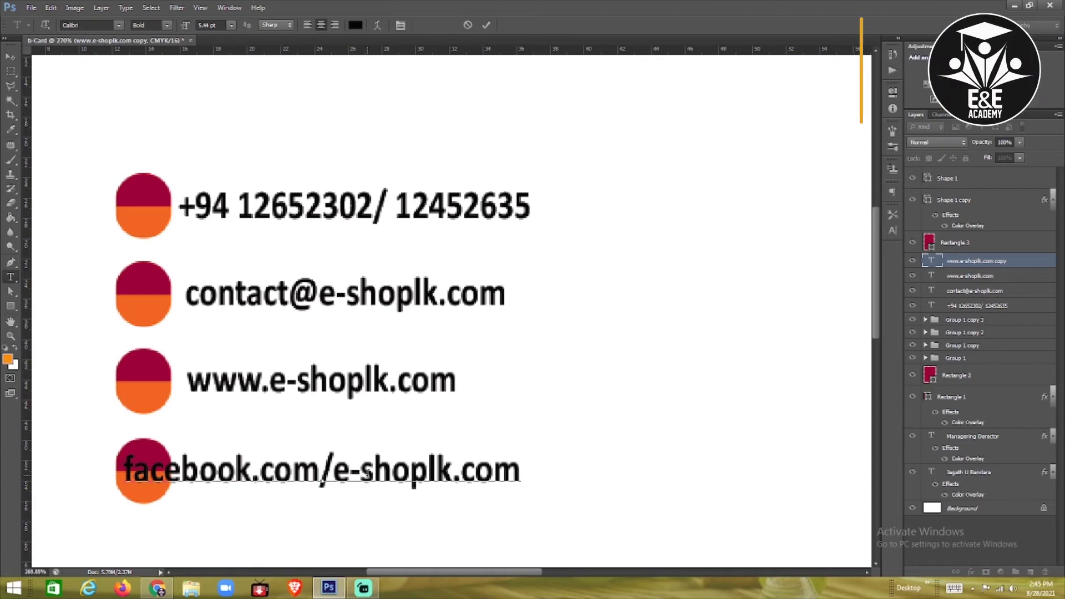
key("Delete")
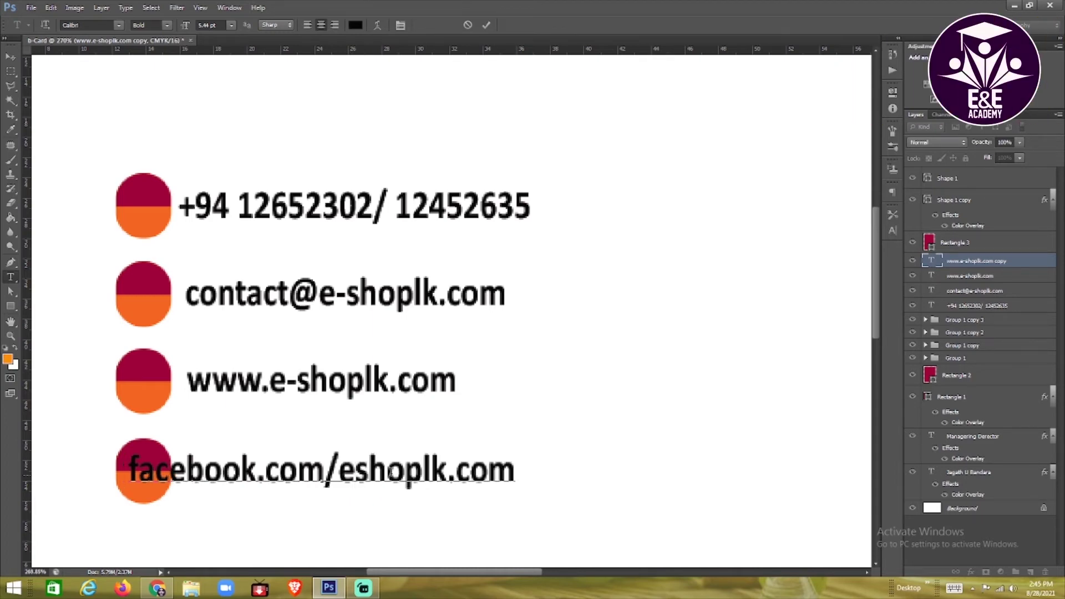
Step: Change 'lk.com' to 'online' so it reads facebook.com/eshoponline, then align it with the lines above
left_click(424, 468)
left_click_drag(426, 470, 446, 471)
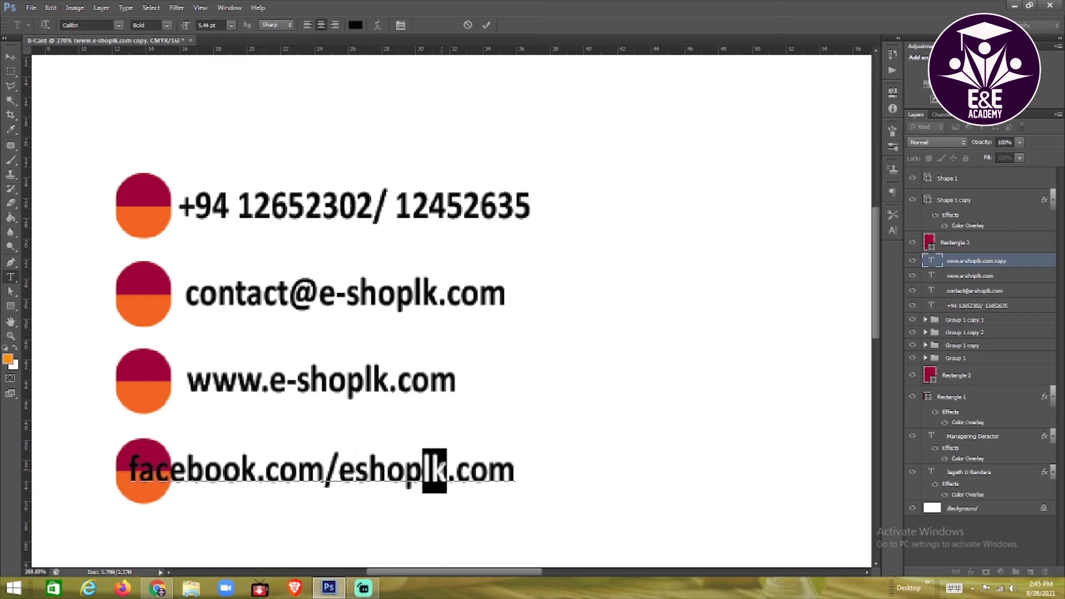
type("online")
key("Delete")
key("Delete")
key("Delete")
key("Delete")
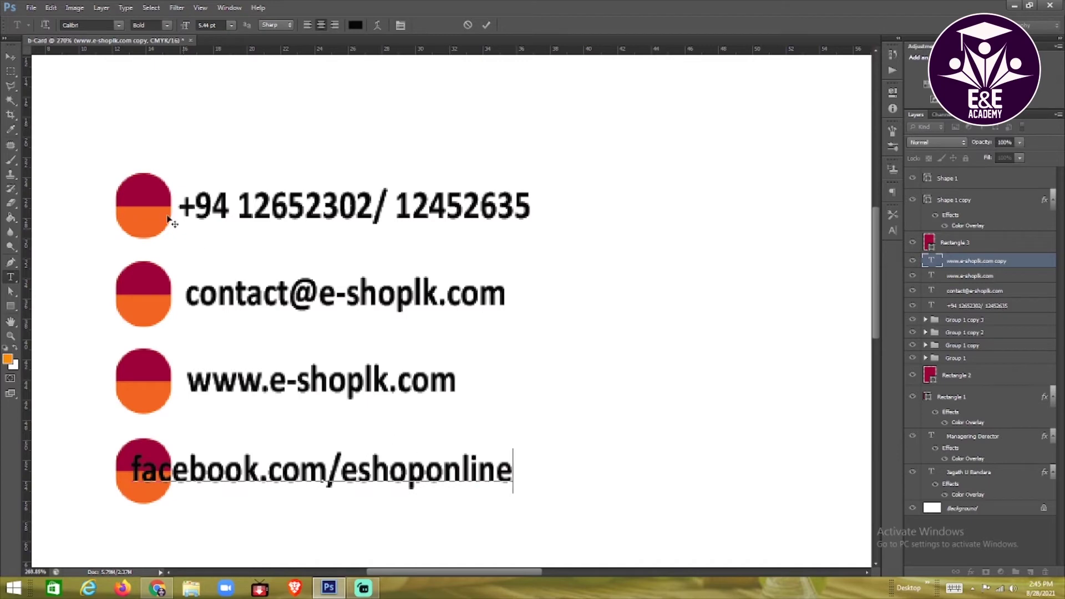
left_click(10, 56)
left_click_drag(255, 472, 308, 478)
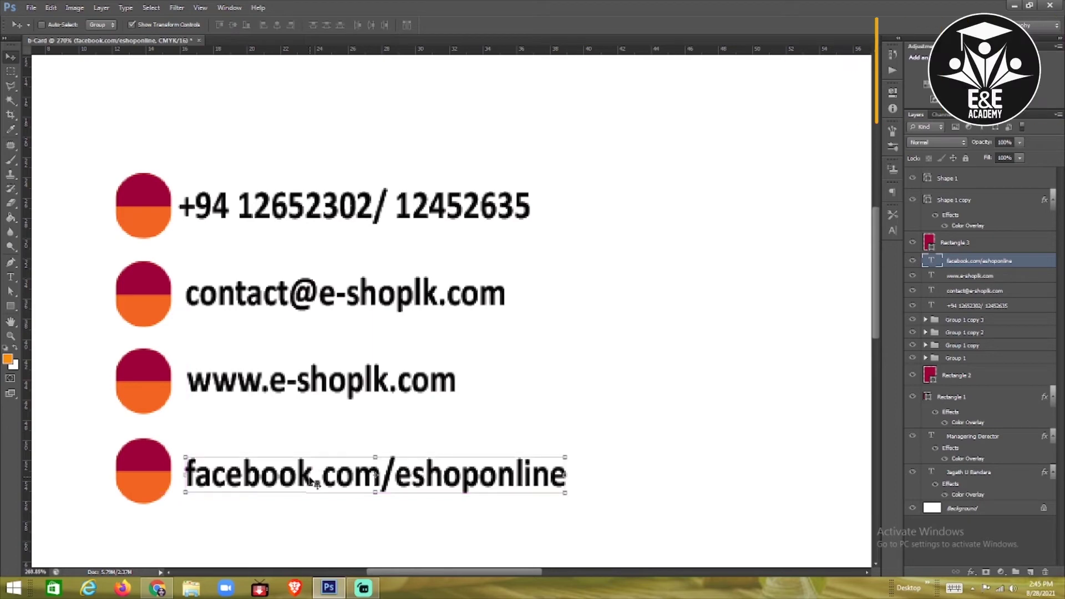
Step: Shift the phone number line right to match the left edge of the three contact lines
left_click(269, 212, "ctrl")
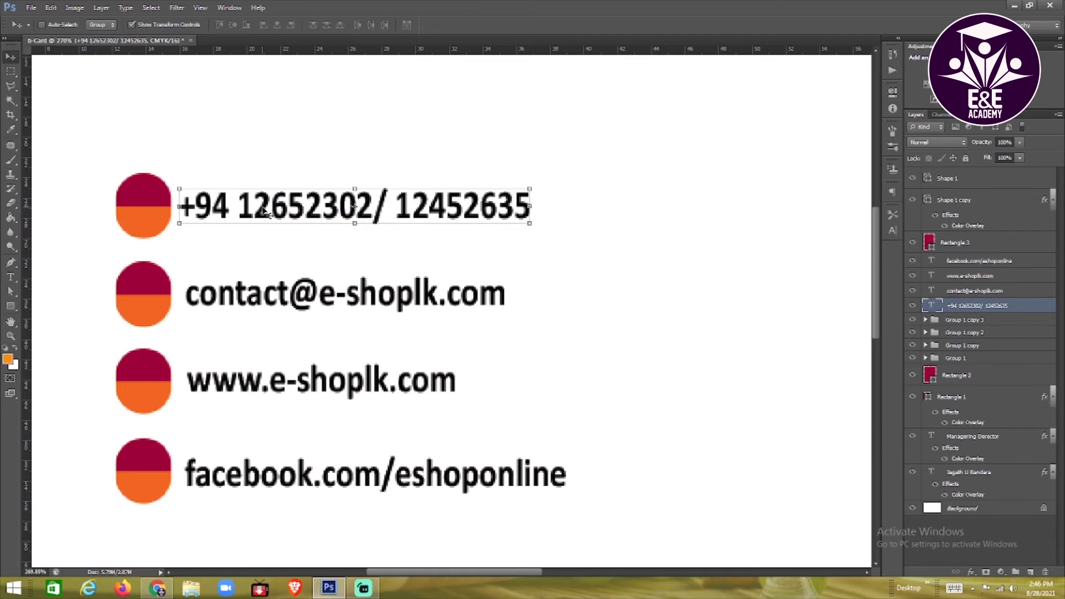
left_click_drag(271, 214, 278, 213)
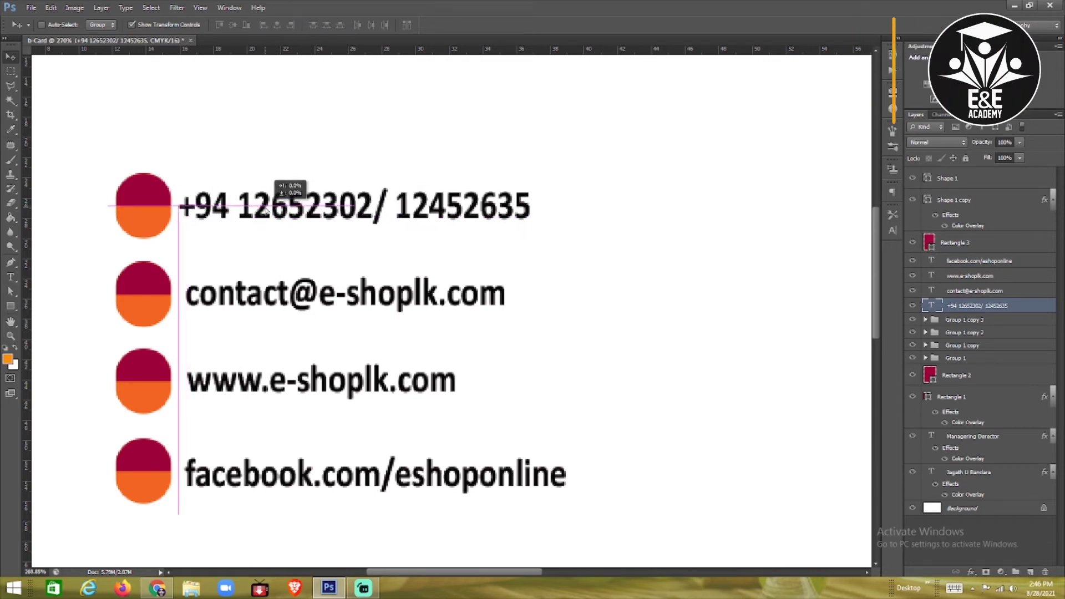
left_click_drag(269, 211, 272, 219)
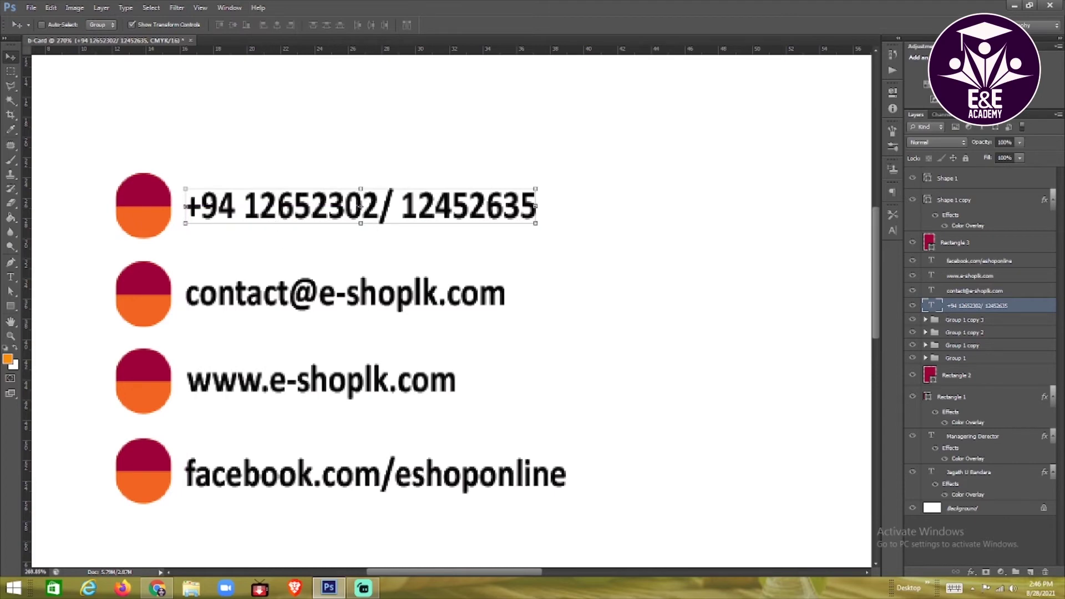
scroll(581, 407, "down", 8)
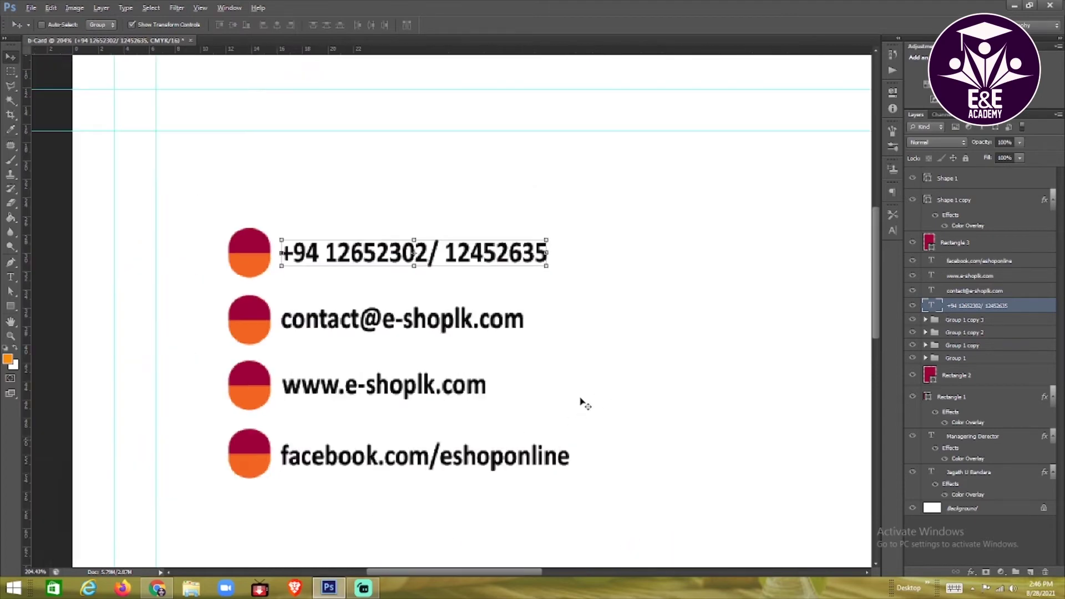
key("alt")
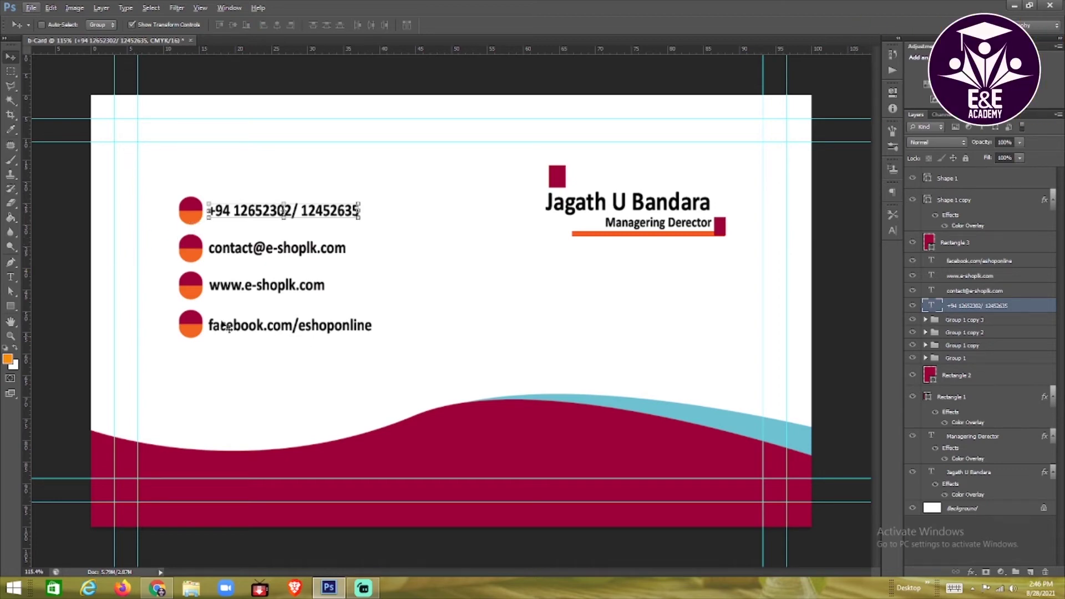
Step: Open the Email, Facebook, Web Titel Logo, Location, Phone and Web PNG icons together
left_click(31, 9)
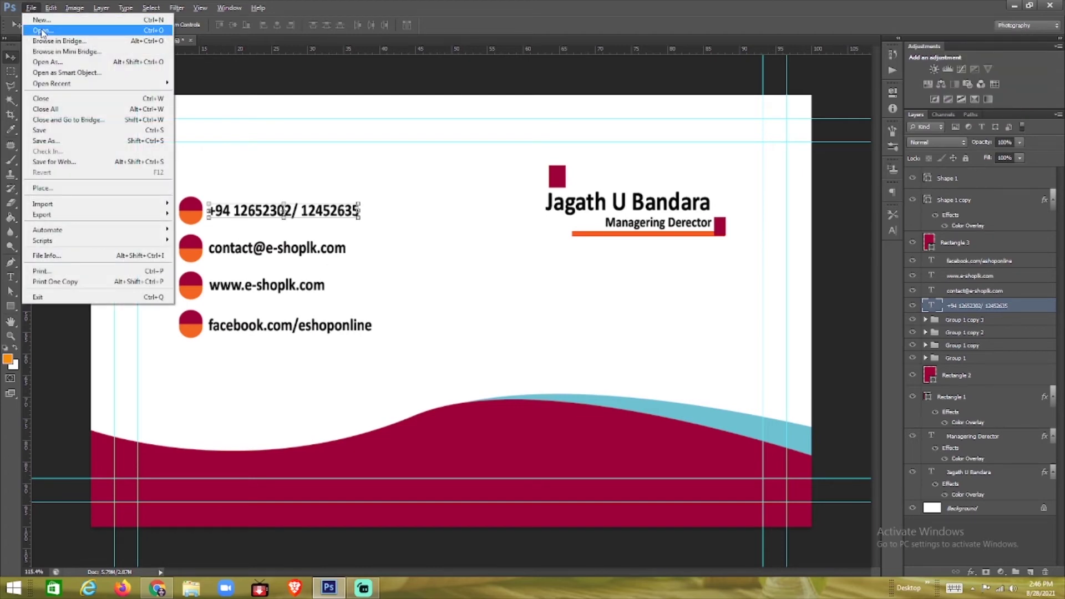
left_click(42, 30)
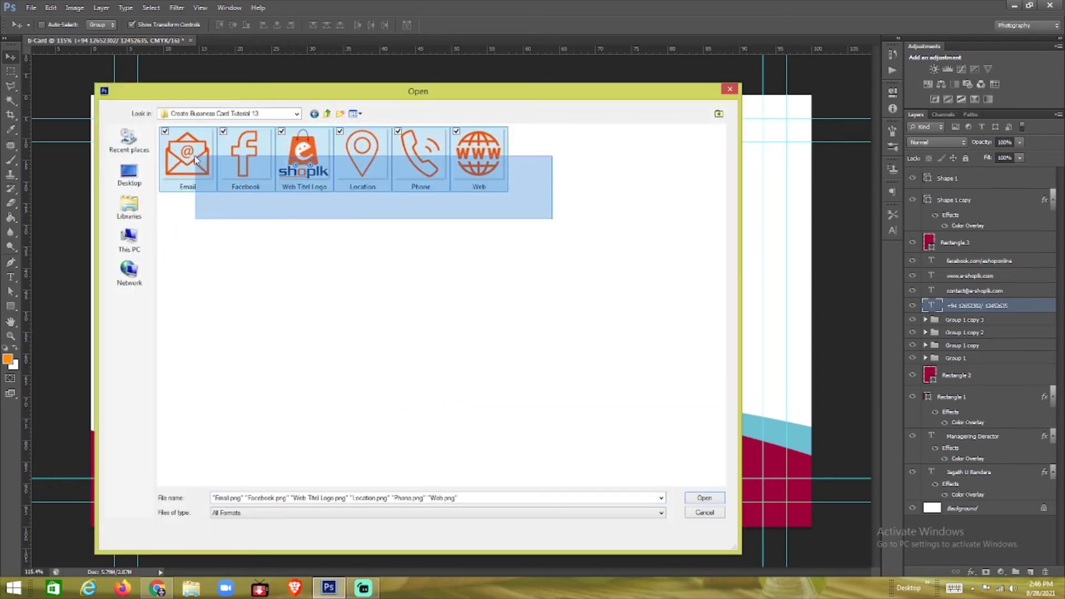
left_click_drag(208, 162, 180, 146)
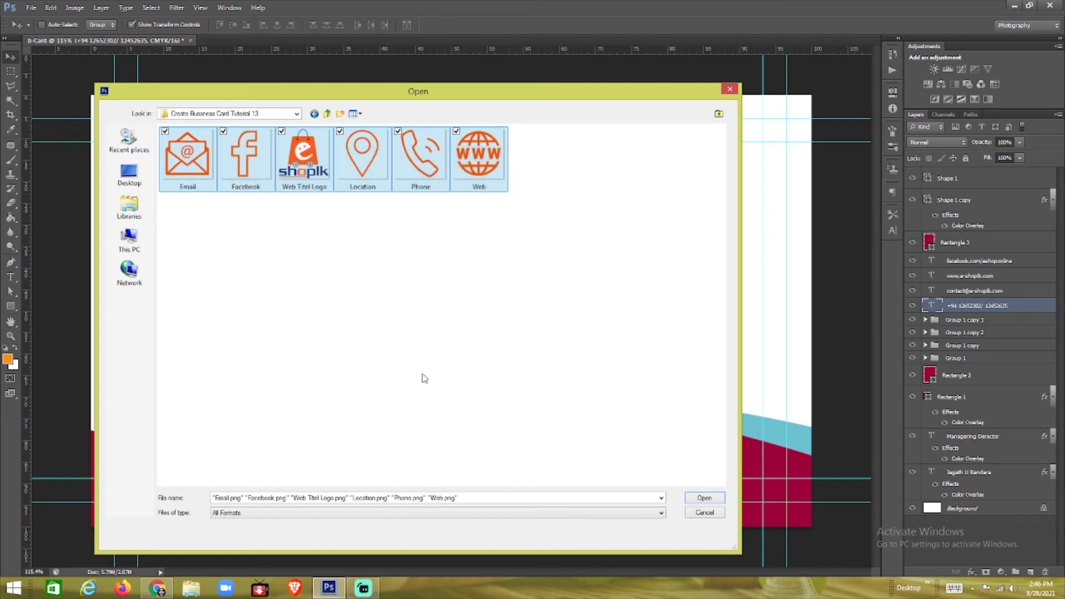
left_click(704, 497)
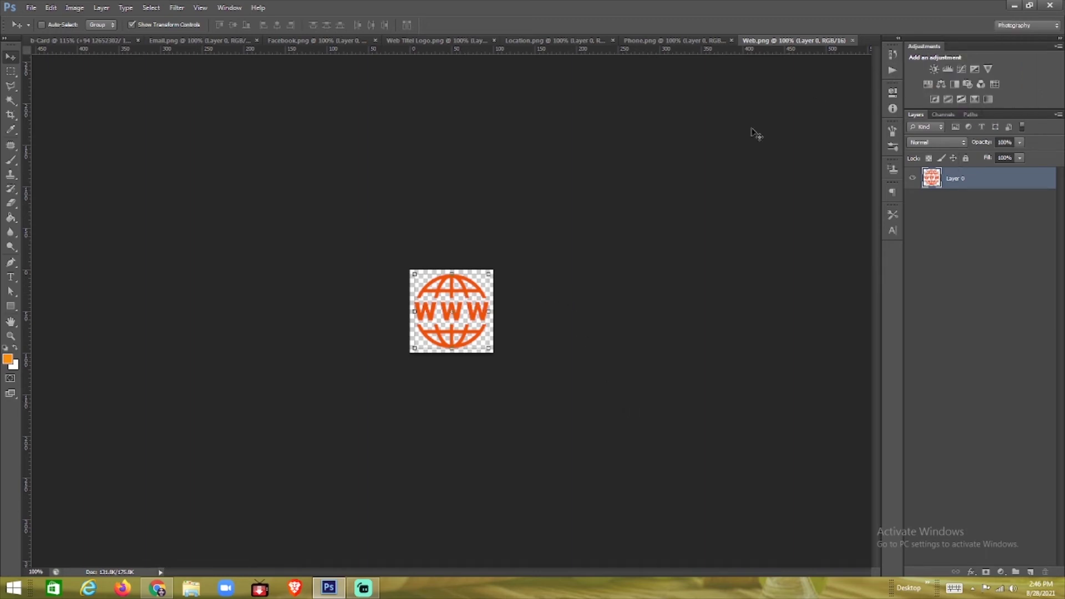
Step: Drag the globe and Facebook icons onto the b-Card document
mouse_move(473, 291)
left_mouse_down()
mouse_move(65, 44)
mouse_move(424, 286)
left_mouse_up()
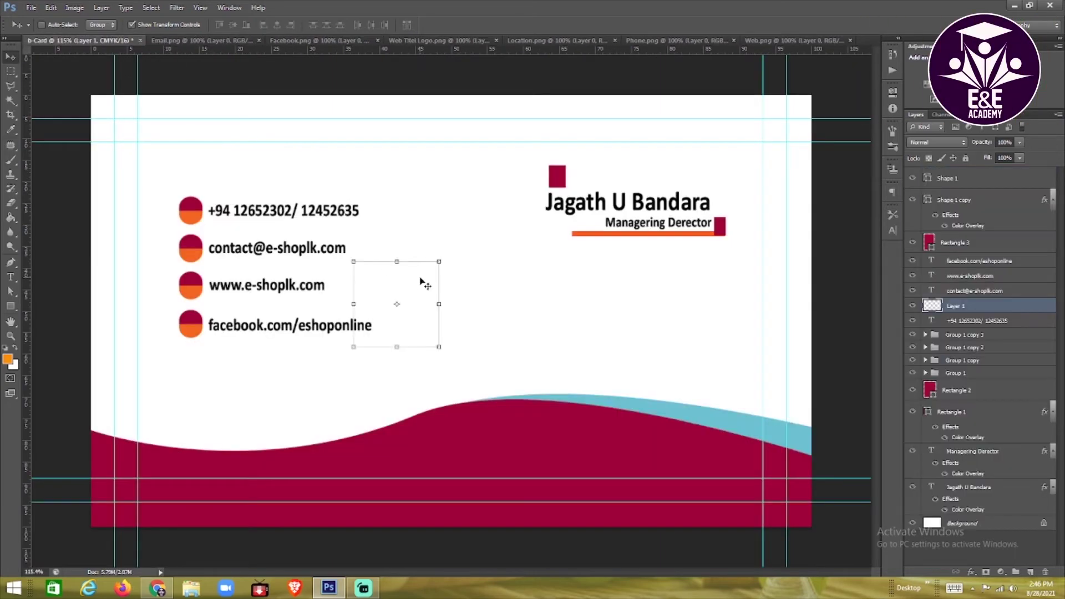
left_click(302, 40)
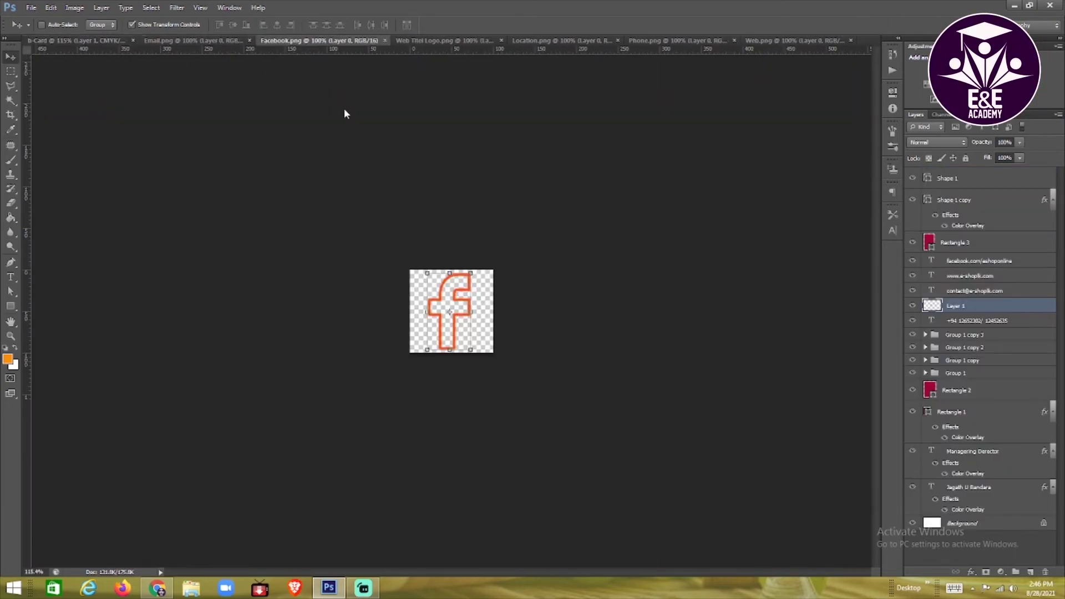
mouse_move(464, 291)
left_mouse_down()
mouse_move(270, 108)
mouse_move(120, 44)
mouse_move(138, 101)
left_mouse_up()
left_click_drag(505, 264, 501, 262)
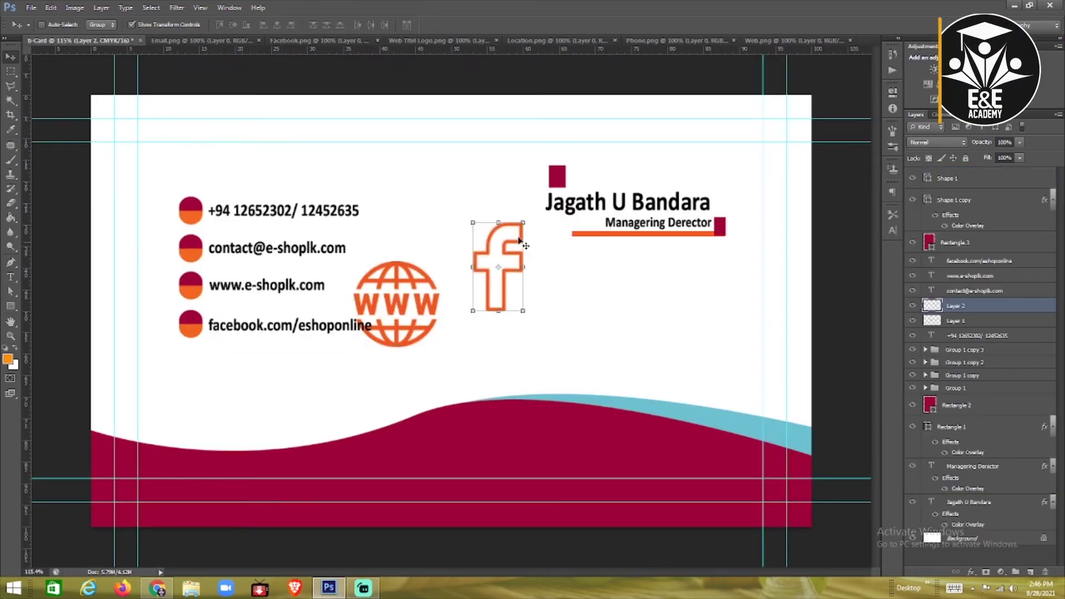
Step: Drag the location pin icon from Location.png onto the business card
left_click(417, 41)
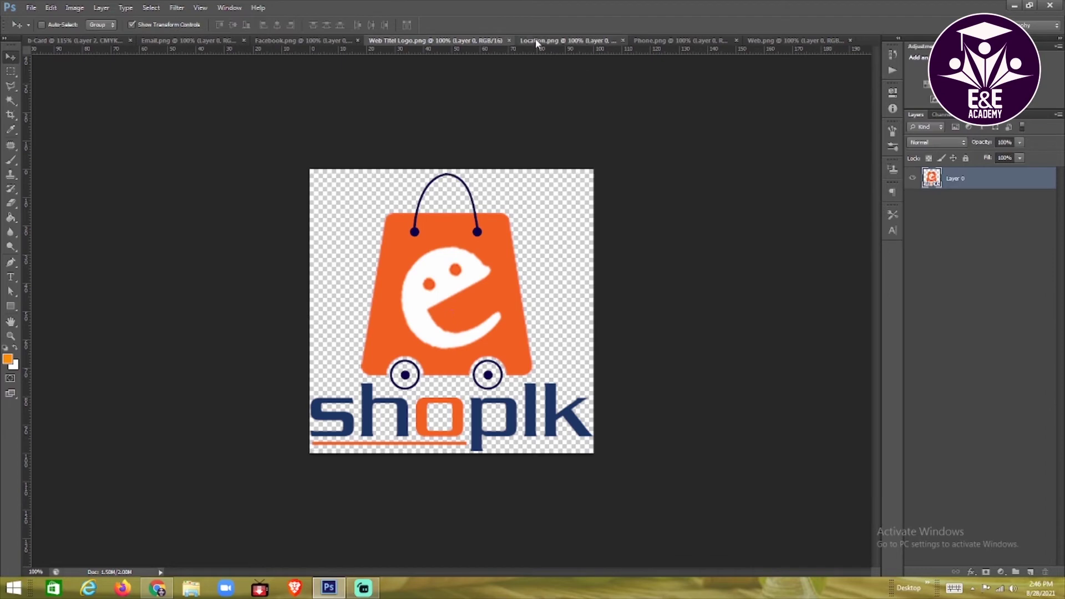
left_click(530, 41)
left_click_drag(472, 295, 374, 286)
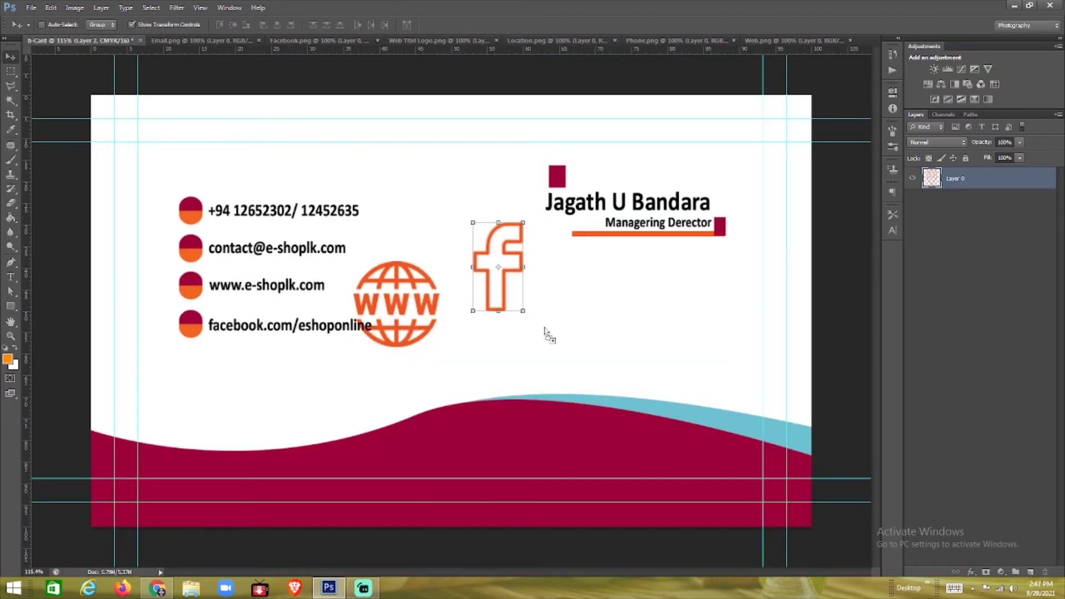
left_click_drag(546, 331, 546, 333)
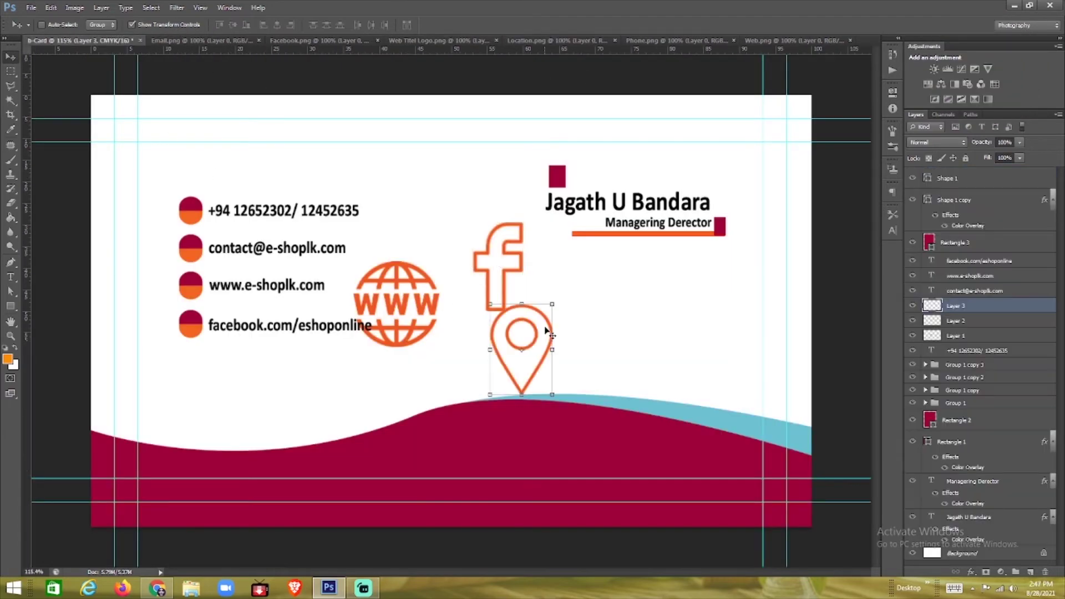
Step: Drag the phone and envelope icons from Phone.png and Email.png onto the card
left_click(664, 40)
left_click_drag(447, 308, 579, 332)
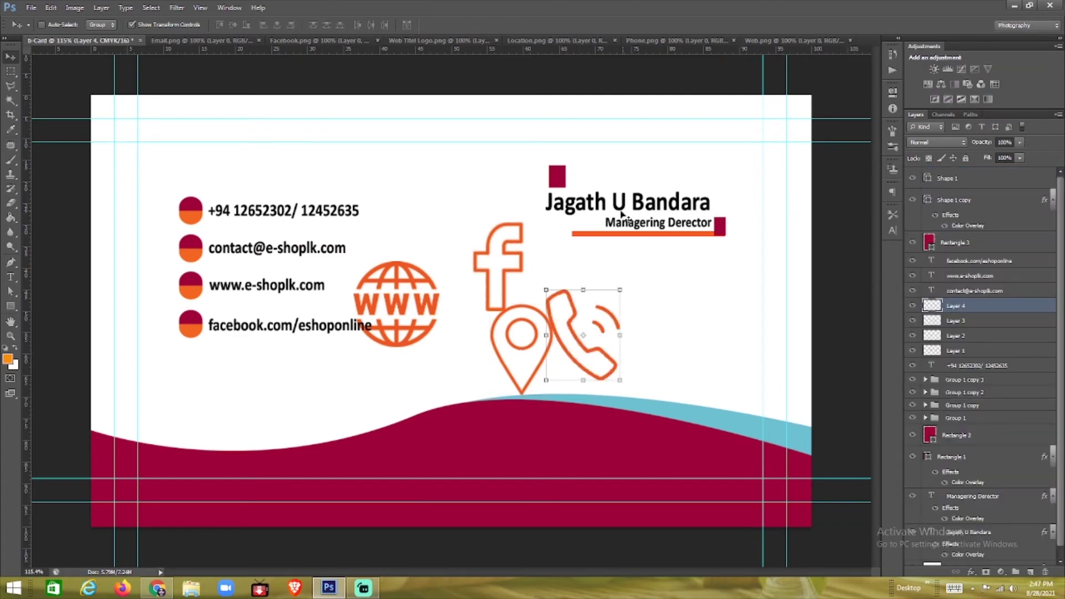
left_click(223, 40)
mouse_move(476, 304)
left_mouse_down()
mouse_move(28, 25)
mouse_move(414, 240)
left_mouse_up()
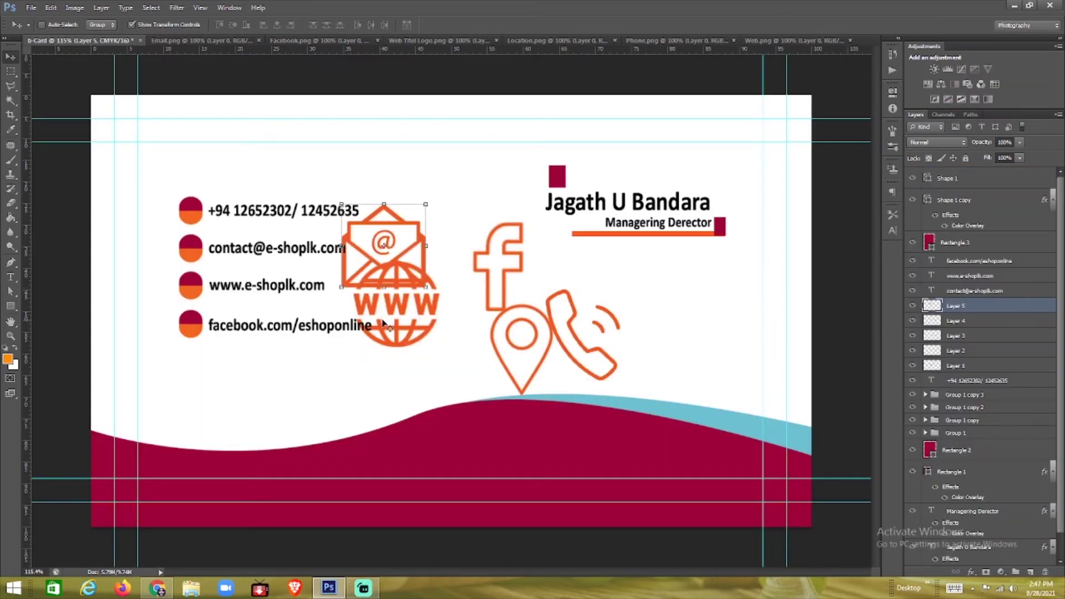
right_click(191, 327)
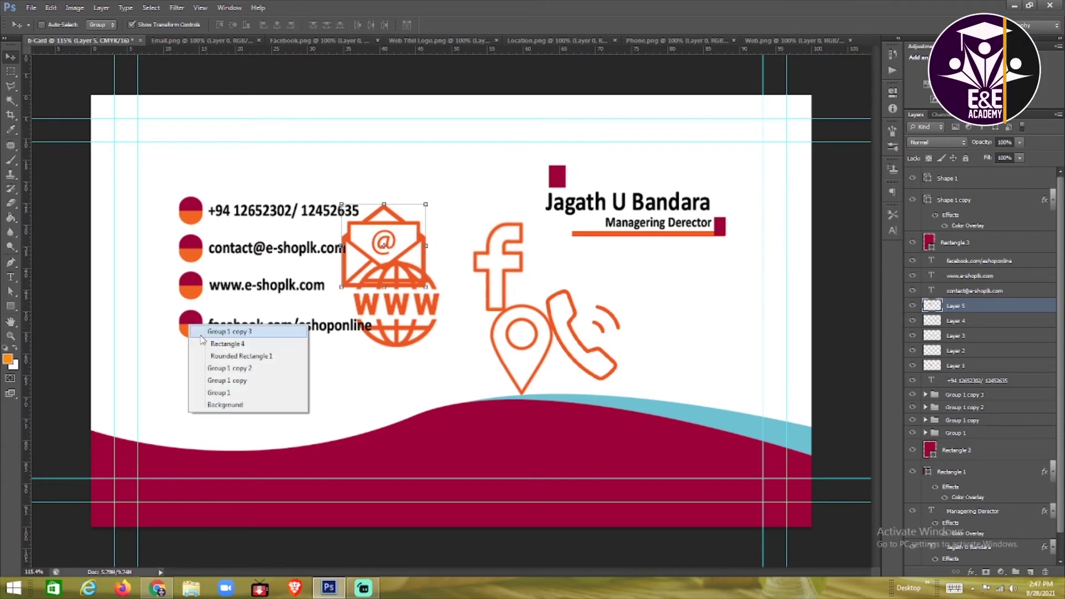
Step: Alt-drag a copy of the facebook circle group and its text down as a fifth line
left_click(206, 332)
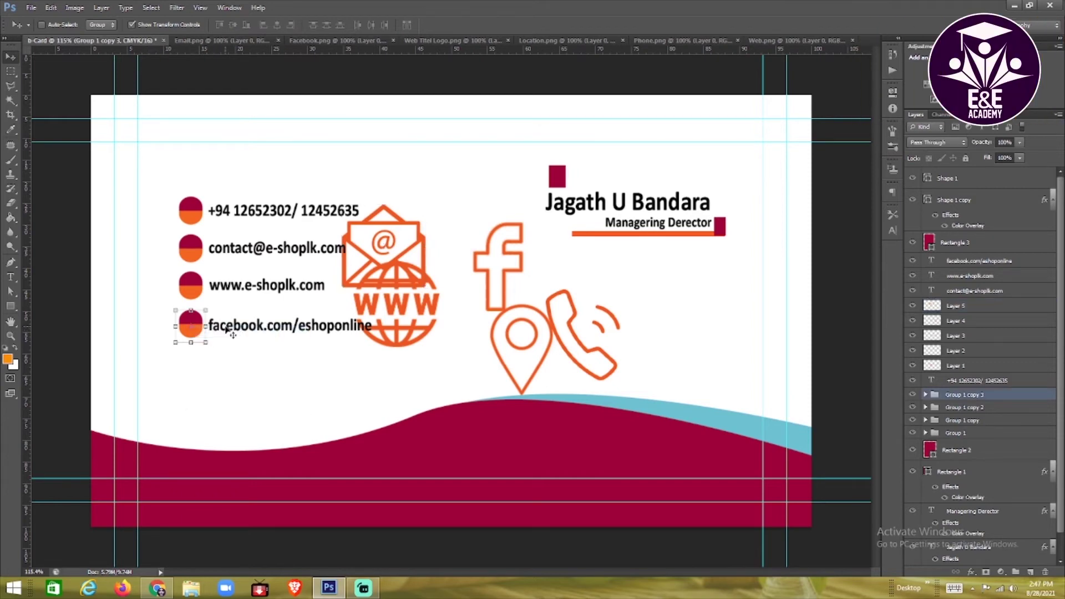
right_click(226, 329)
left_click(253, 336)
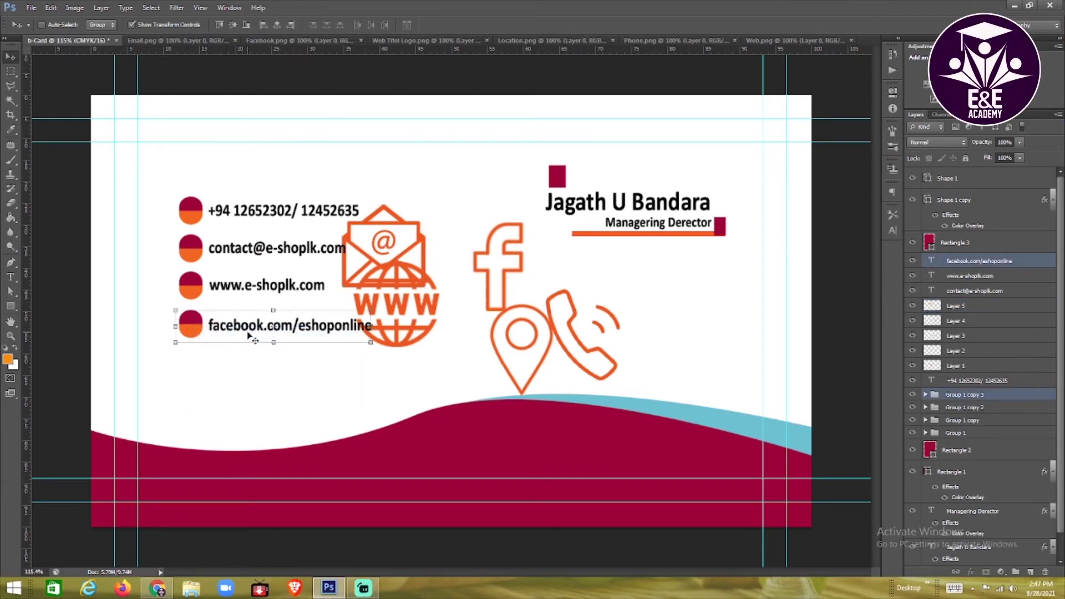
left_click_drag(245, 331, 246, 368)
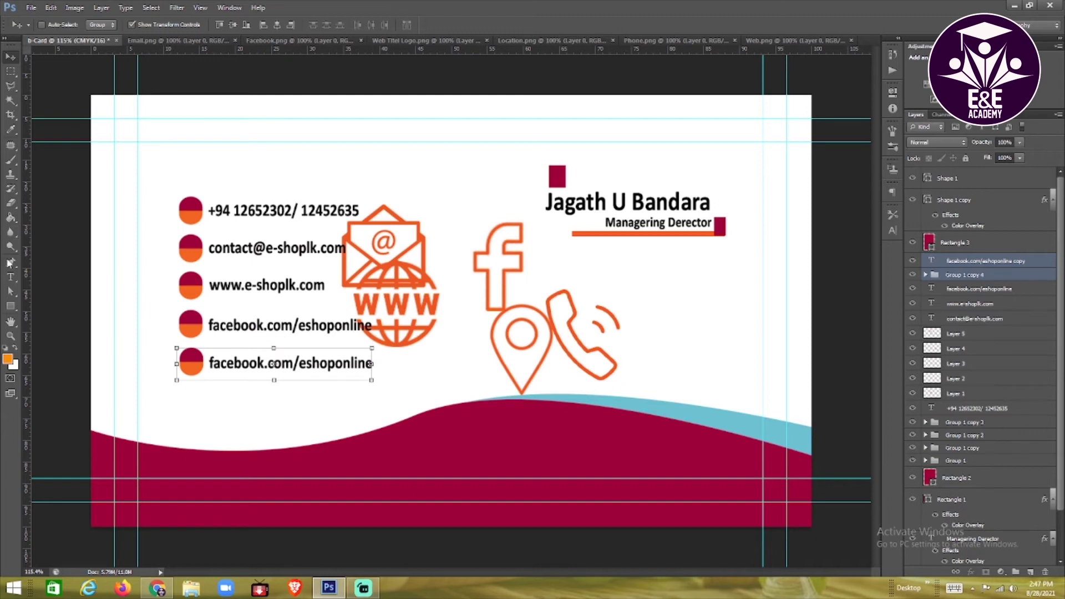
left_click(11, 278)
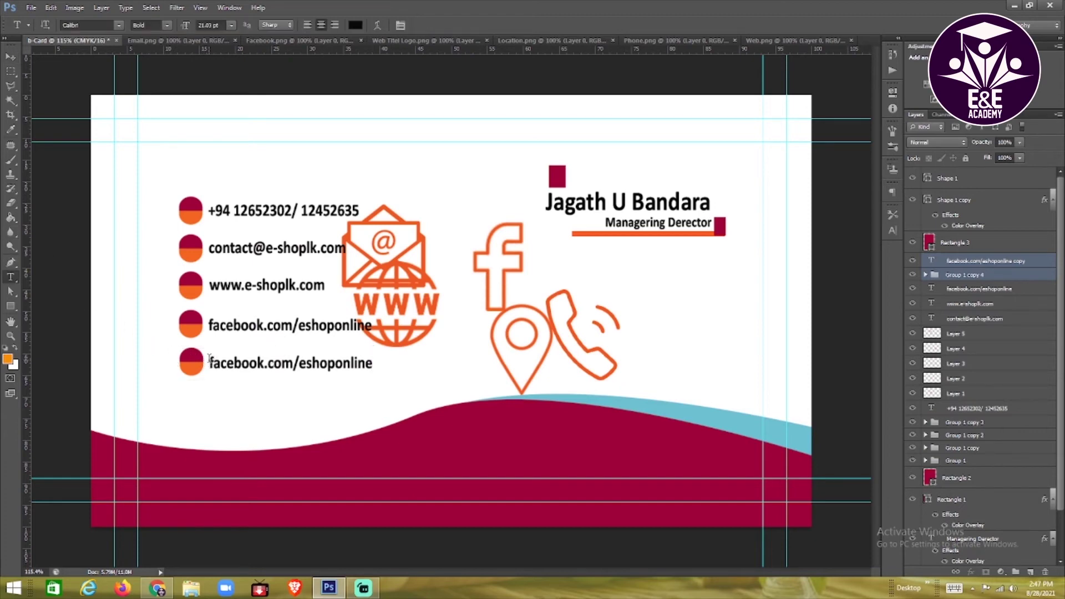
Step: Replace the copied facebook text with 'Dambulla road, Kurunegala'
left_click_drag(209, 363, 399, 362)
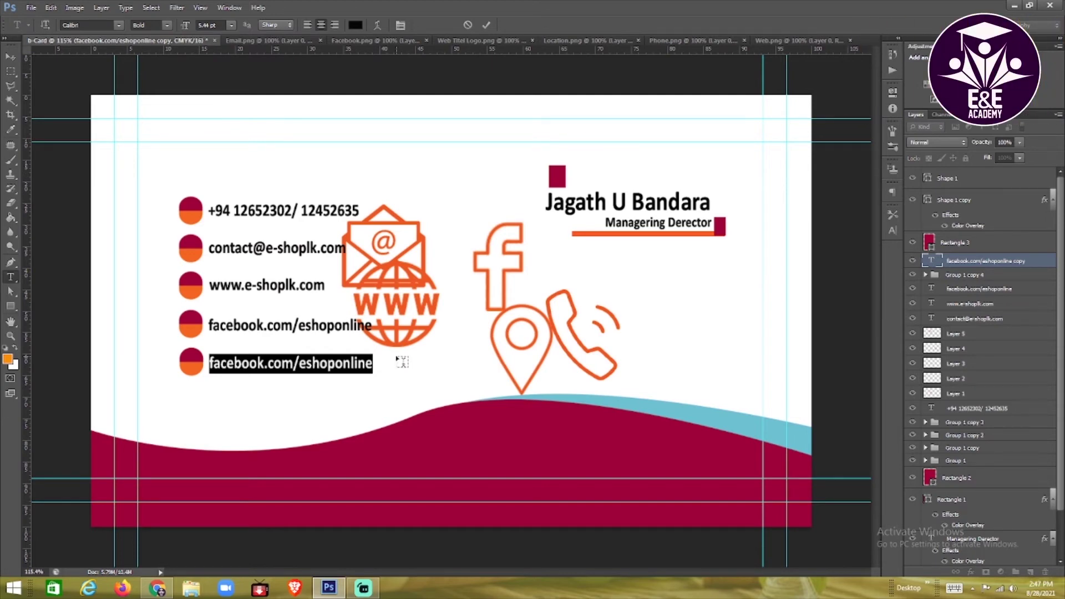
type("Dambulla road")
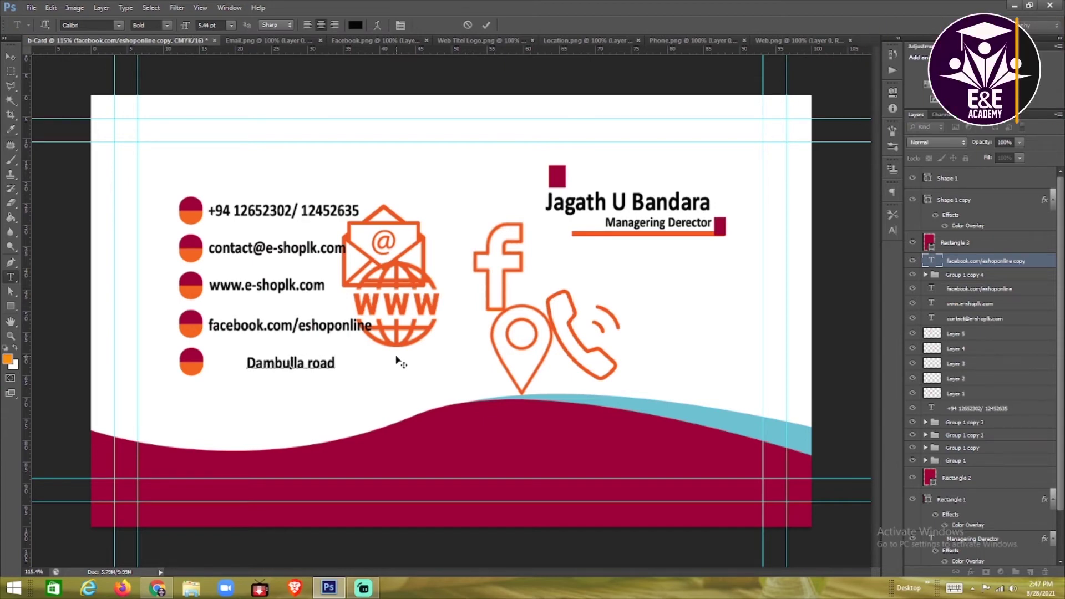
type(", Kue")
key("BackSpace")
type("runegala")
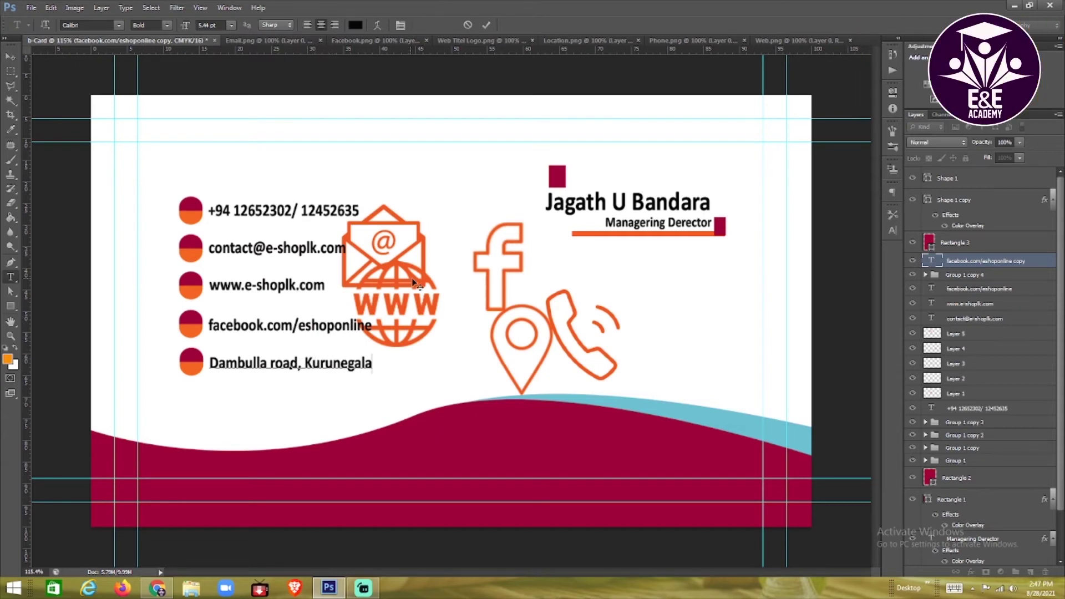
Step: Commit the address text and select its layer
right_click(367, 224)
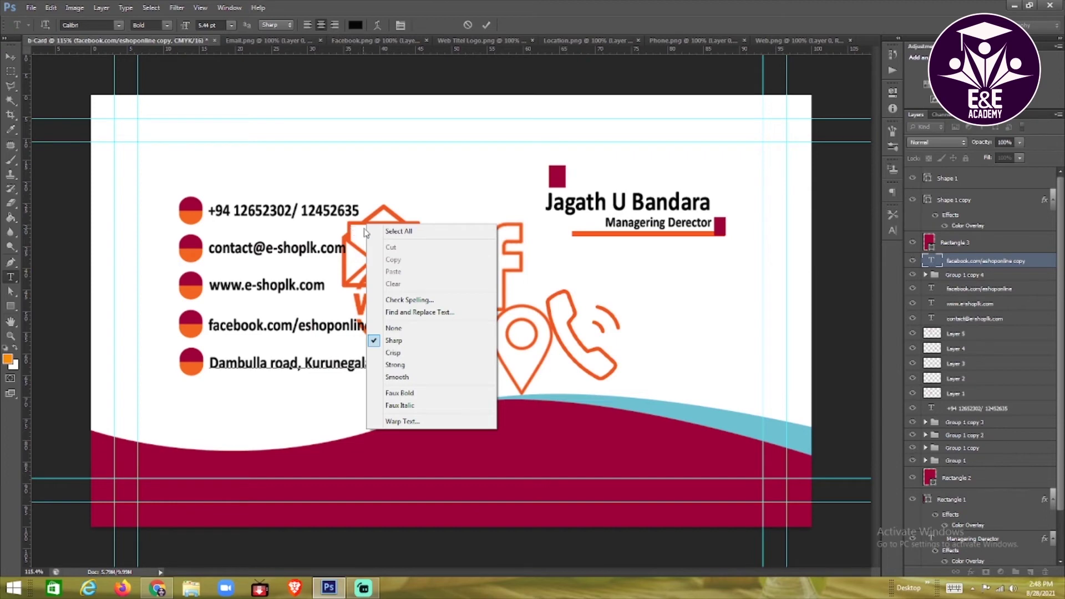
right_click(356, 223)
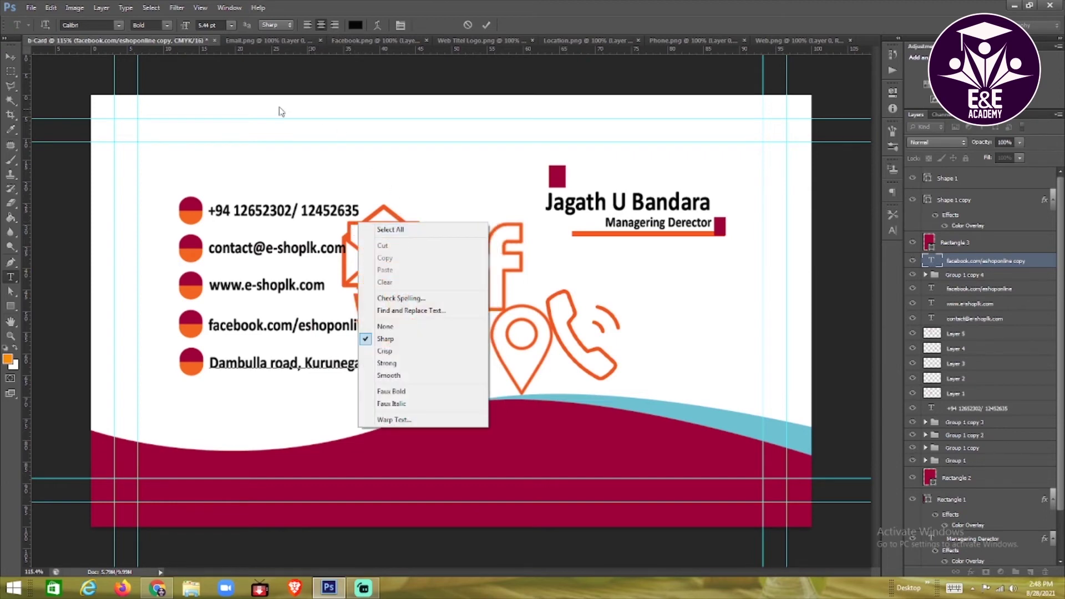
left_click(13, 60)
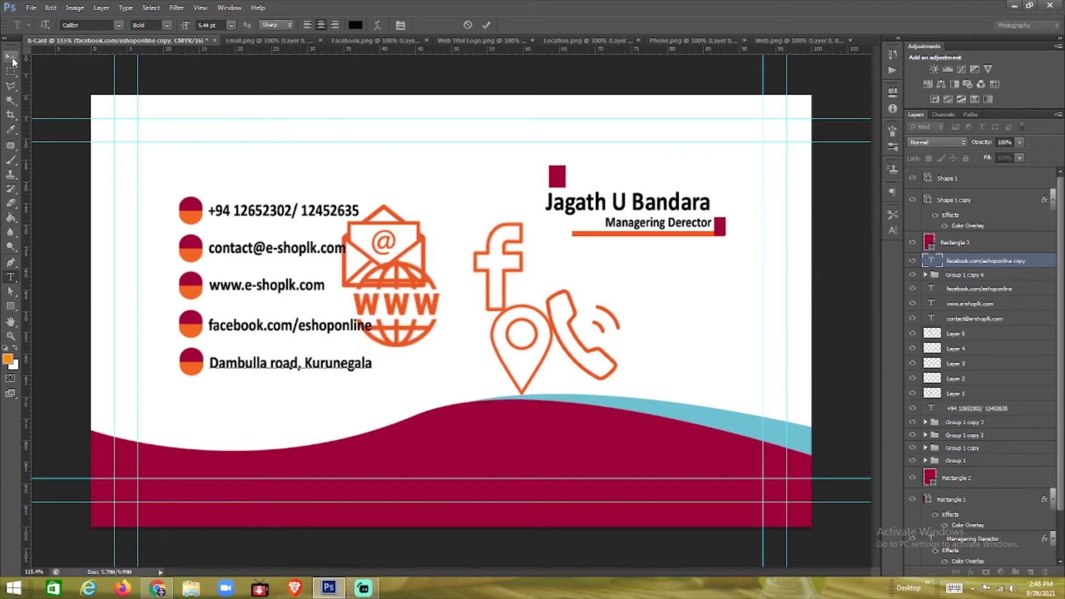
right_click(371, 225)
left_click(535, 238)
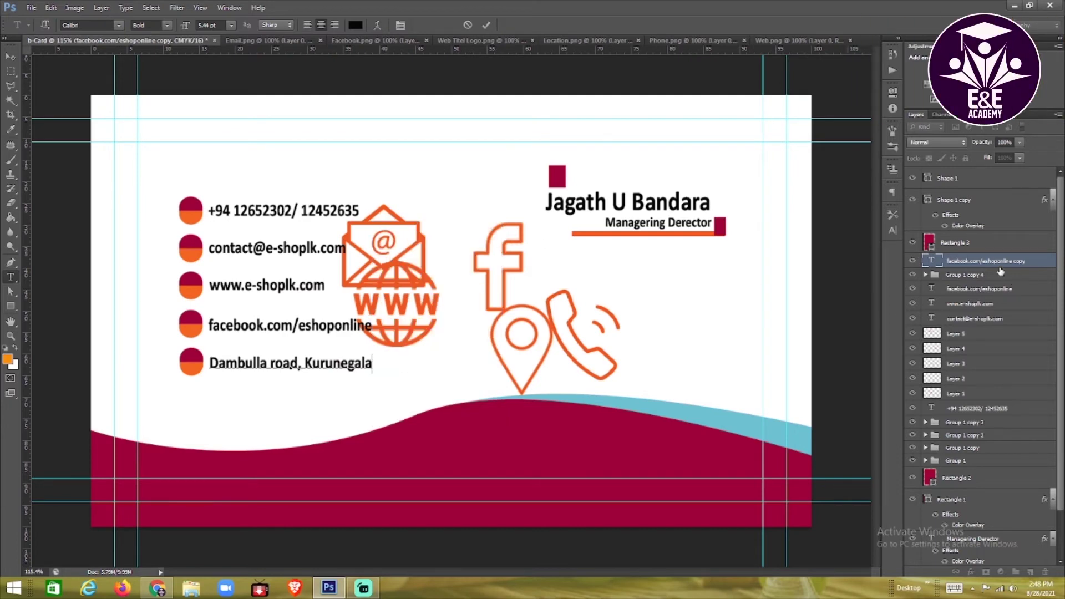
left_click(970, 304)
left_click(965, 262)
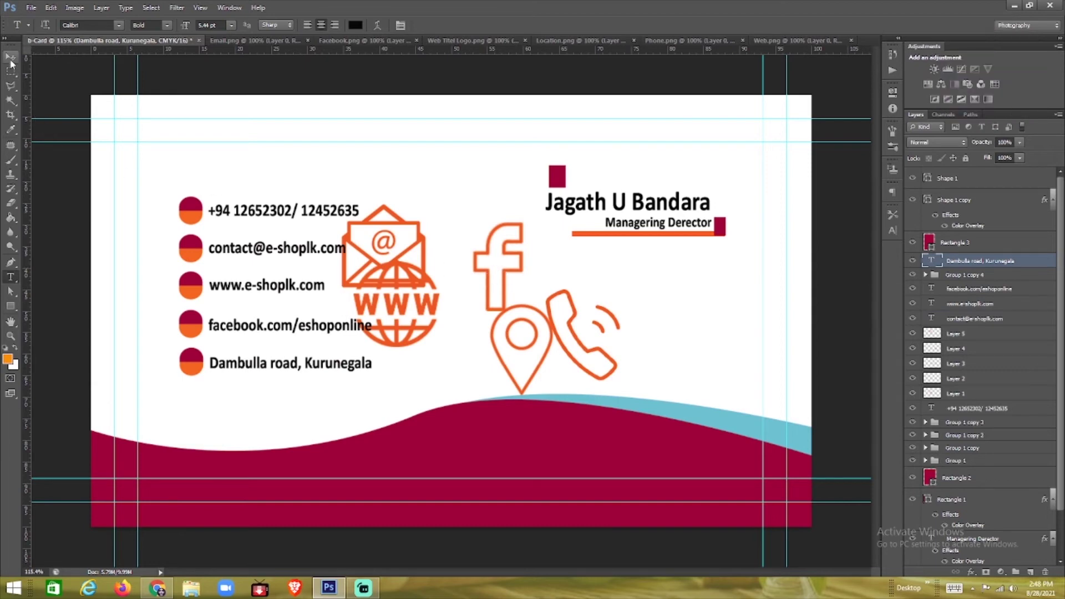
left_click(11, 58)
right_click(398, 266)
left_click(417, 271)
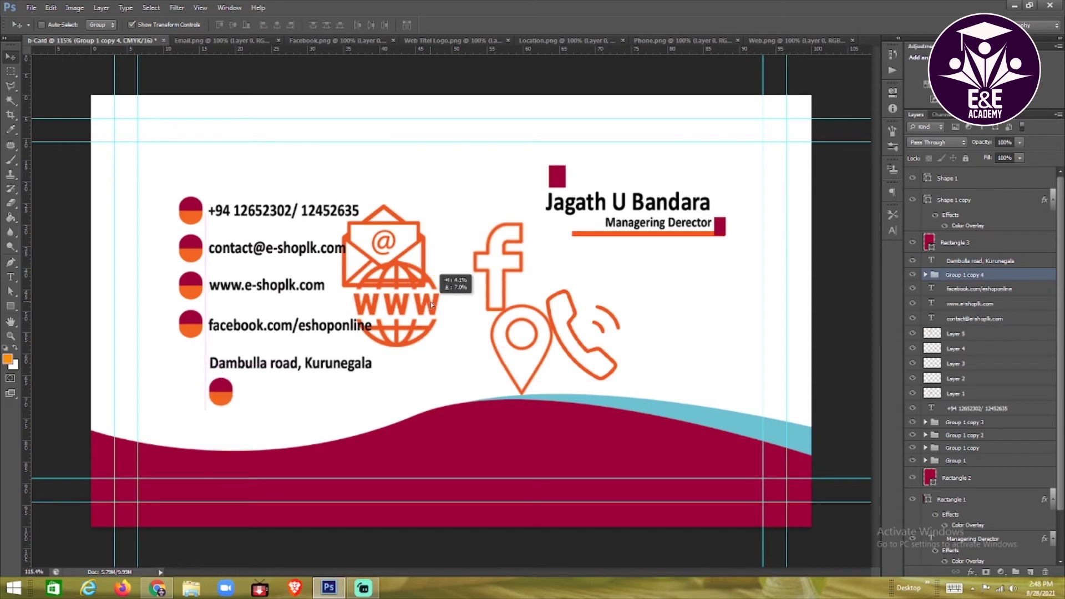
right_click(420, 312)
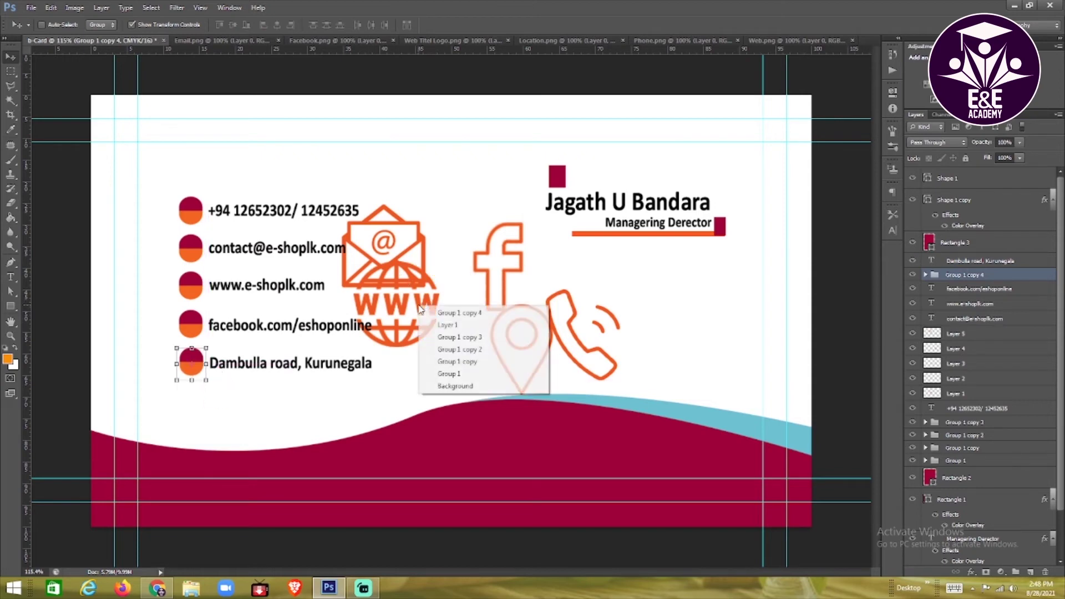
left_click(967, 302)
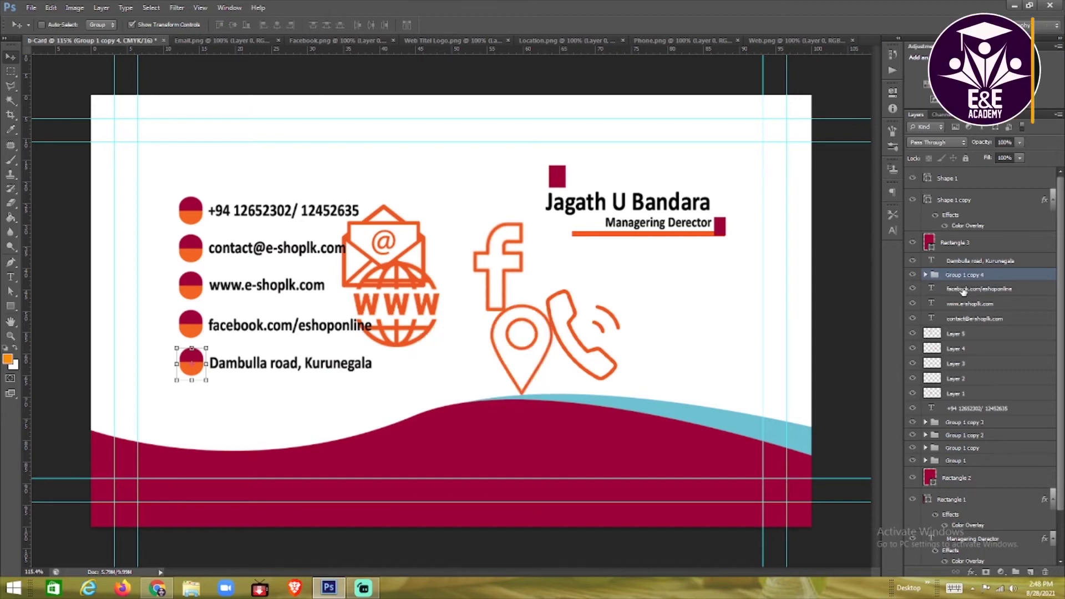
left_click(963, 290)
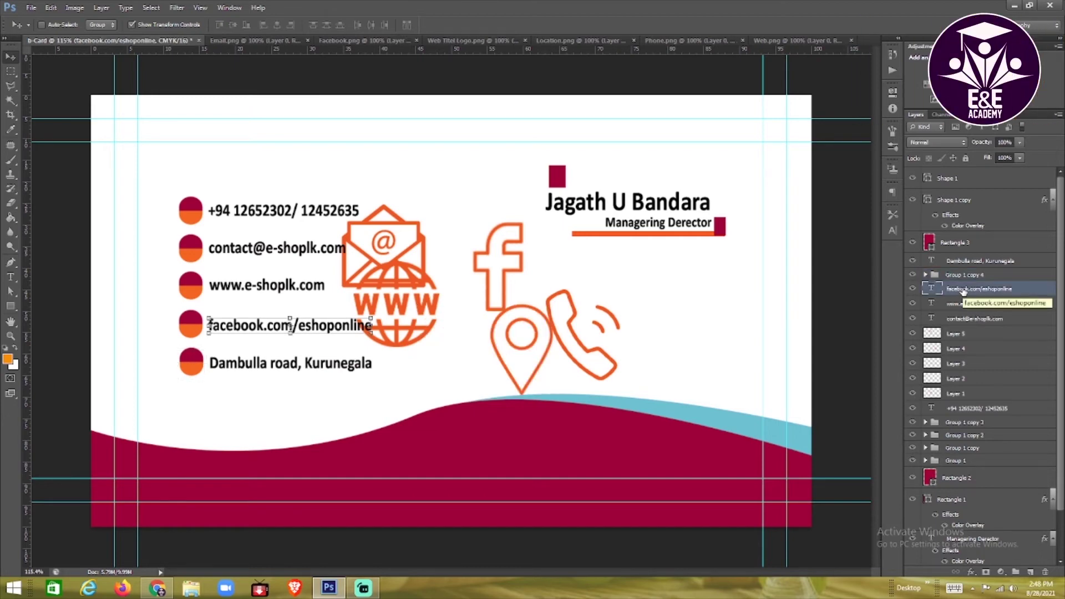
right_click(521, 238)
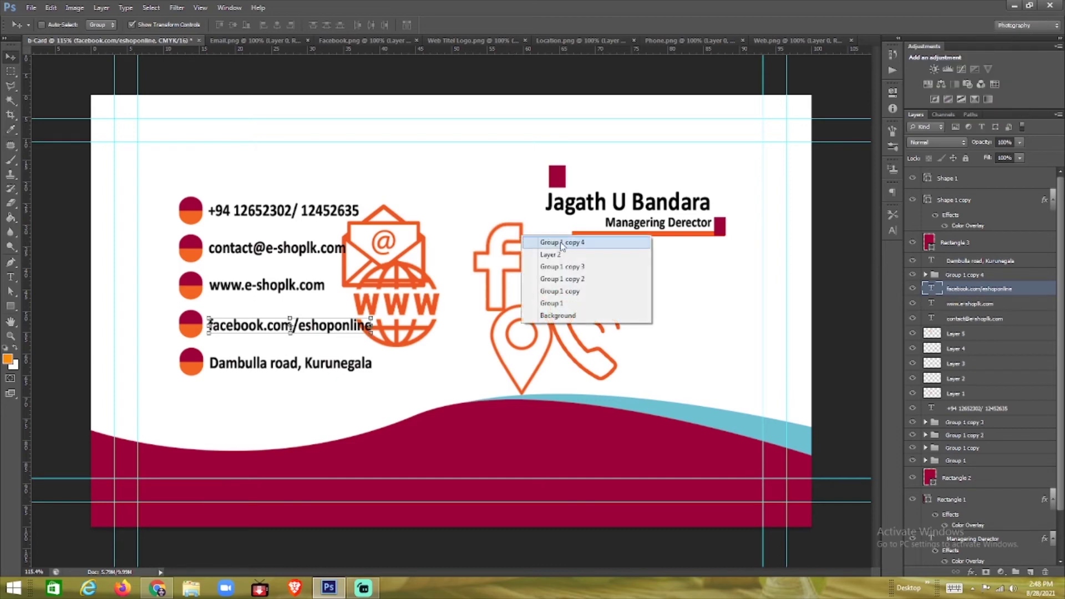
left_click(529, 241)
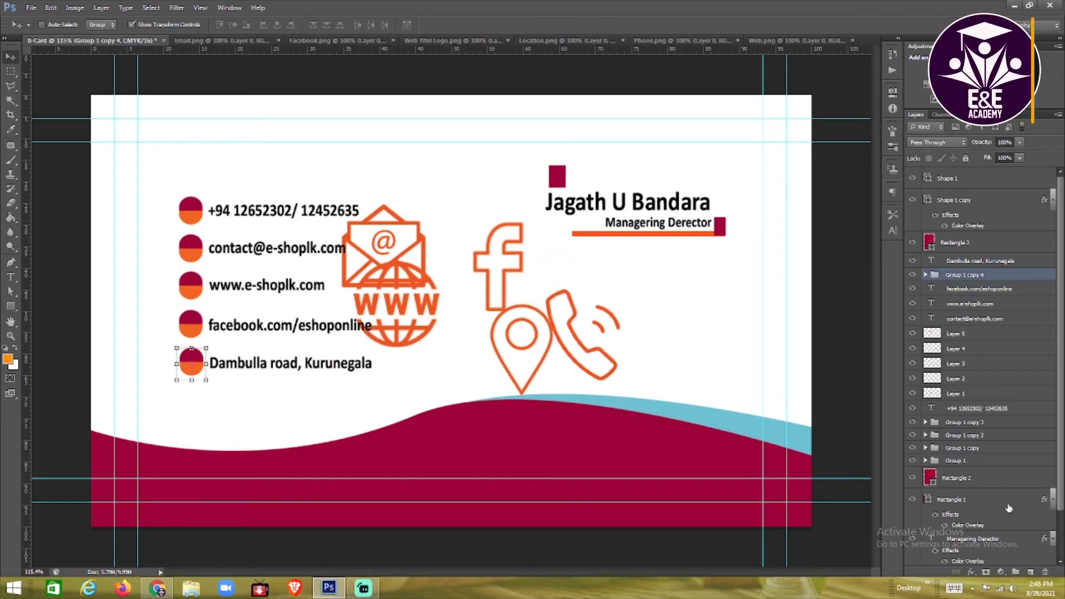
left_click(954, 335)
left_click(955, 349, "ctrl")
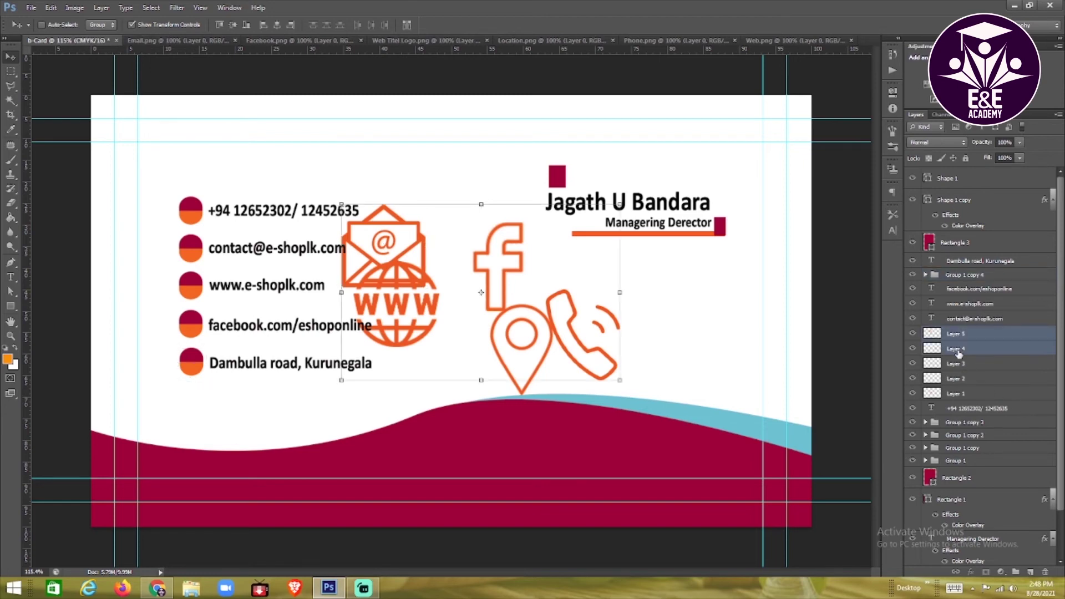
Step: Select all five icon layers and shift them right and slightly down
left_click(955, 363, "ctrl")
left_click(955, 378, "ctrl")
left_click(927, 393, "ctrl")
left_click_drag(432, 261, 509, 285)
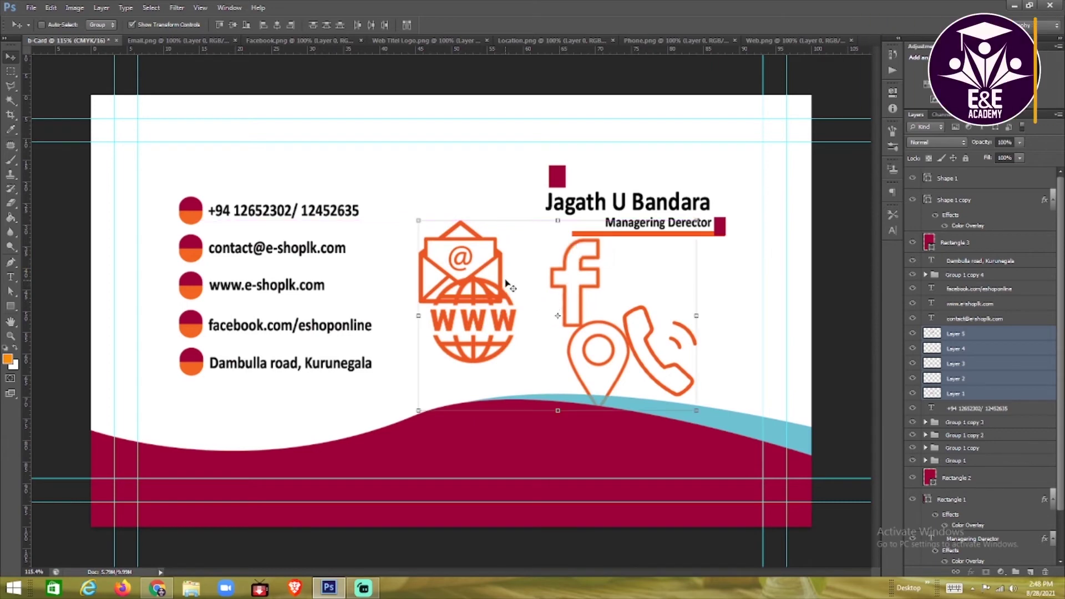
Step: Lift the envelope above the globe, then move all five icons over the left contact column
left_click(976, 341)
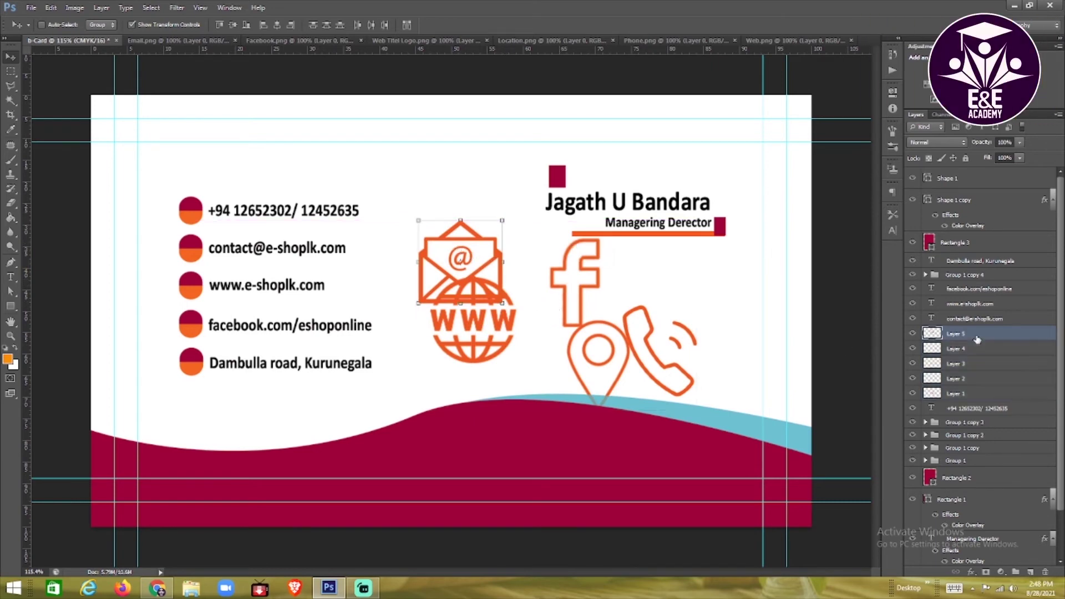
left_click_drag(466, 244, 451, 198)
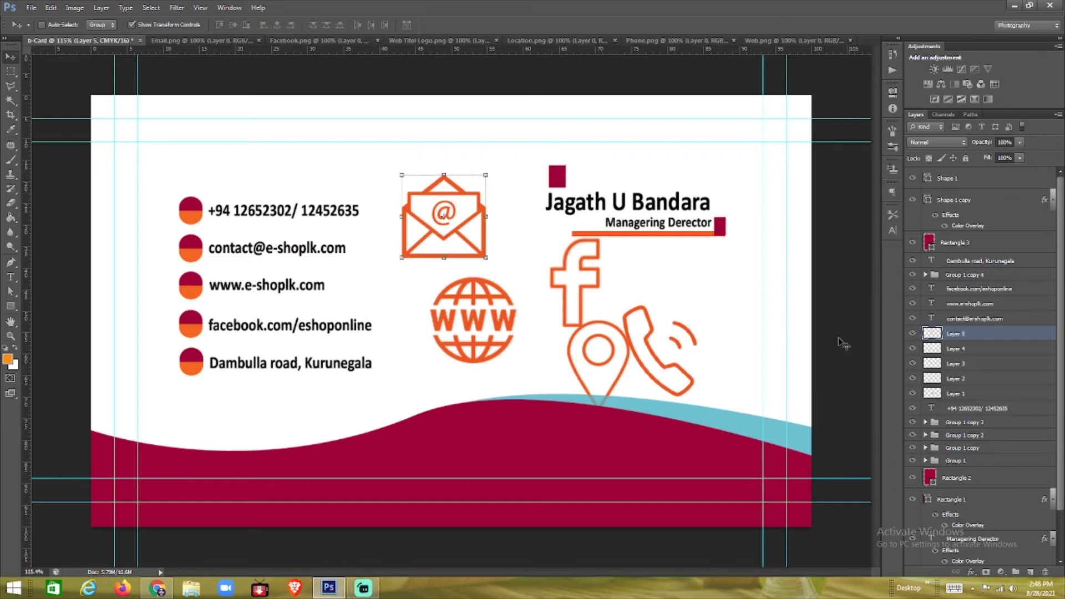
left_click(974, 393, "shift")
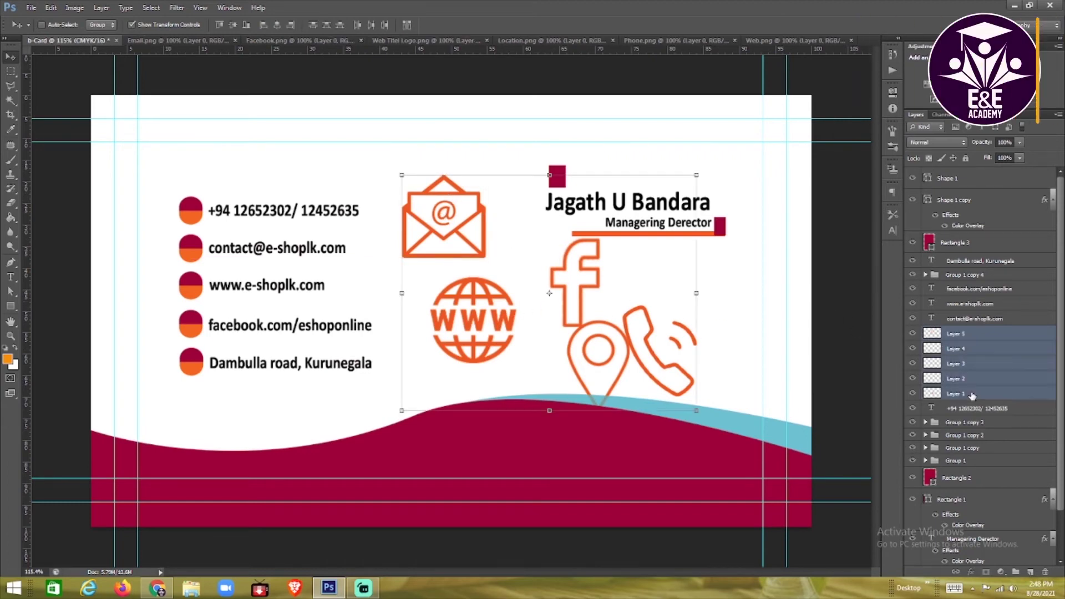
left_click_drag(473, 222, 221, 215)
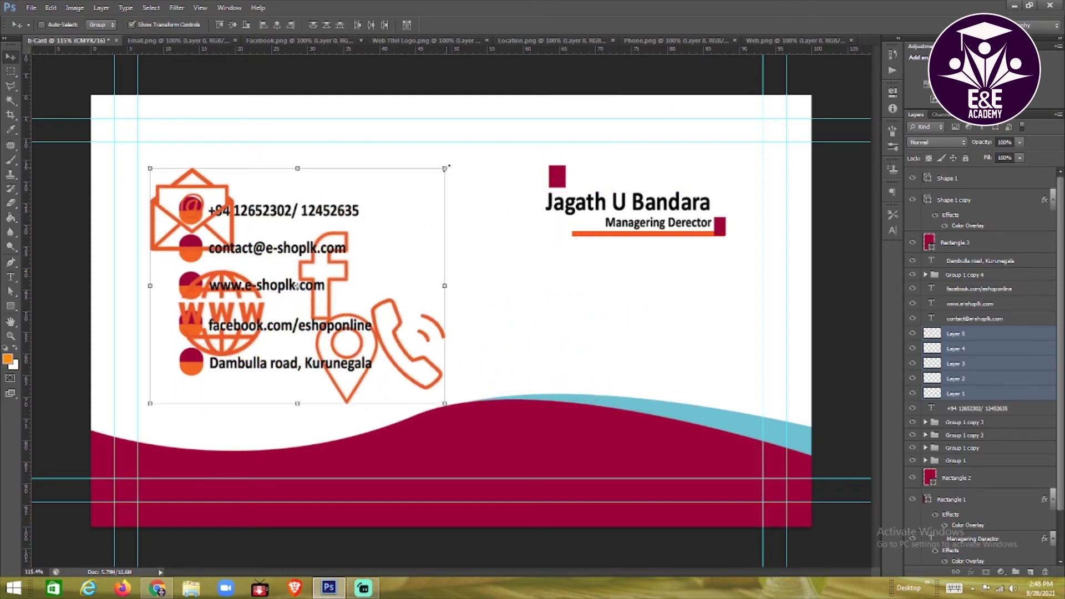
Step: Scale the five orange icons down together to about 19% over the top circles
scroll(136, 214, "up", 2)
scroll(117, 204, "up", 3)
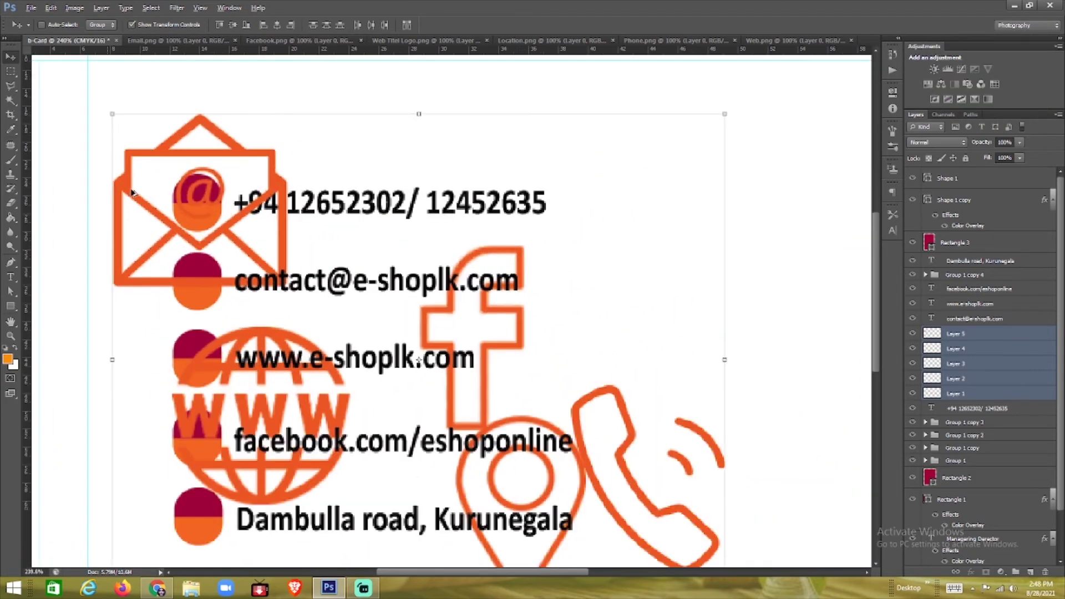
scroll(118, 204, "up", 2)
mouse_move(107, 91)
left_mouse_down()
mouse_move(583, 475)
mouse_move(143, 203)
mouse_move(160, 183)
mouse_move(254, 233)
mouse_move(422, 367)
mouse_move(240, 212)
mouse_move(218, 214)
left_mouse_up()
mouse_move(287, 203)
left_mouse_down()
mouse_move(313, 181)
mouse_move(270, 199)
mouse_move(338, 181)
mouse_move(305, 205)
mouse_move(348, 174)
mouse_move(331, 201)
left_mouse_up()
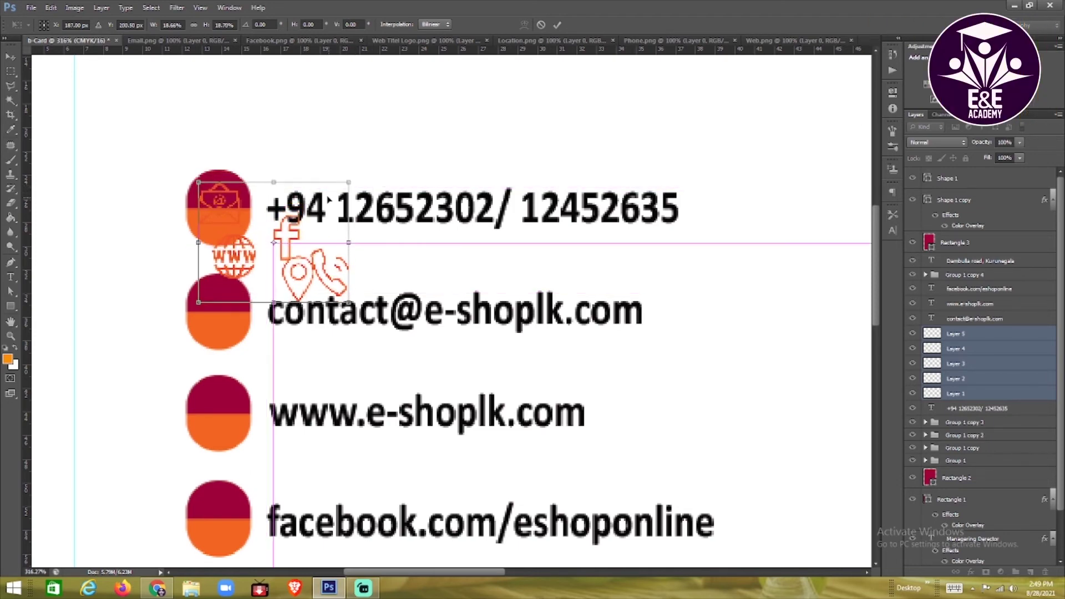
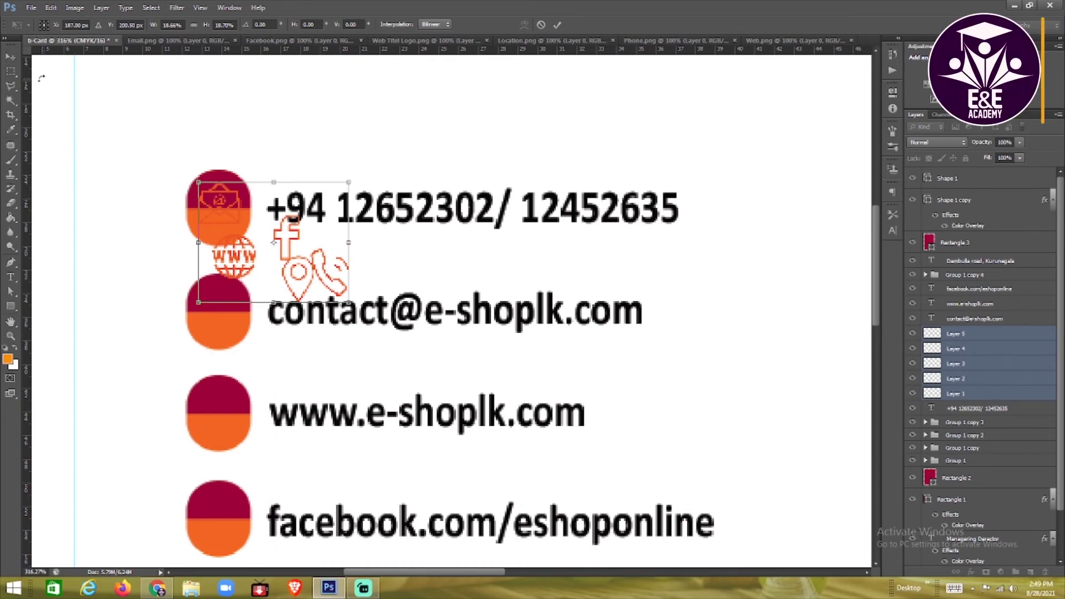
Step: Commit the resized contact icons and select the envelope icon's Layer 5
left_click(15, 59)
left_click(495, 222)
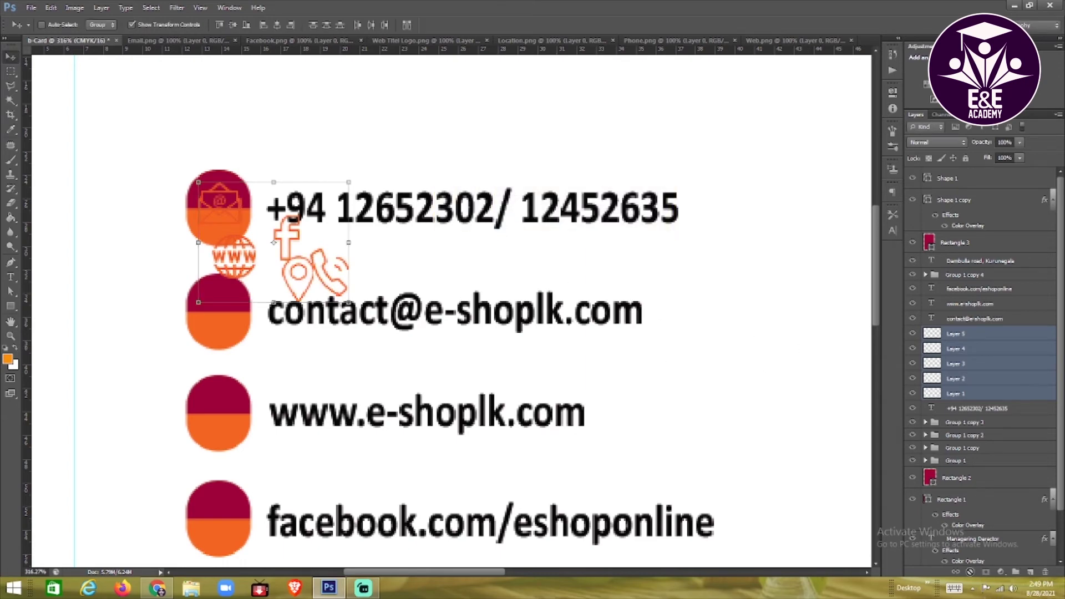
left_click(988, 337)
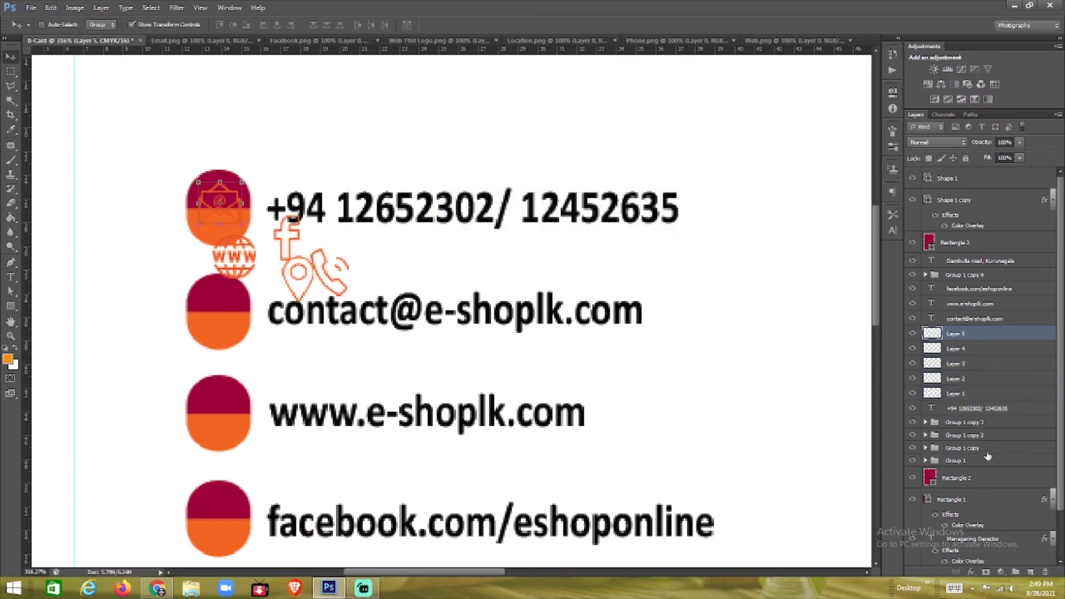
Step: Give the envelope icon a near-white Color Overlay
left_click(968, 572)
left_click(972, 514)
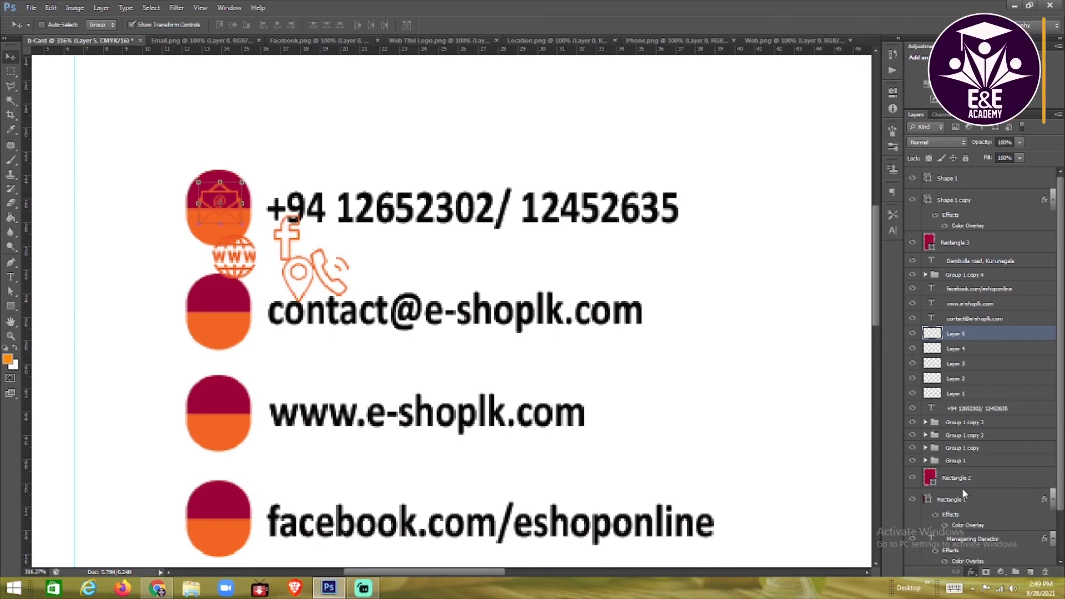
left_click(955, 207)
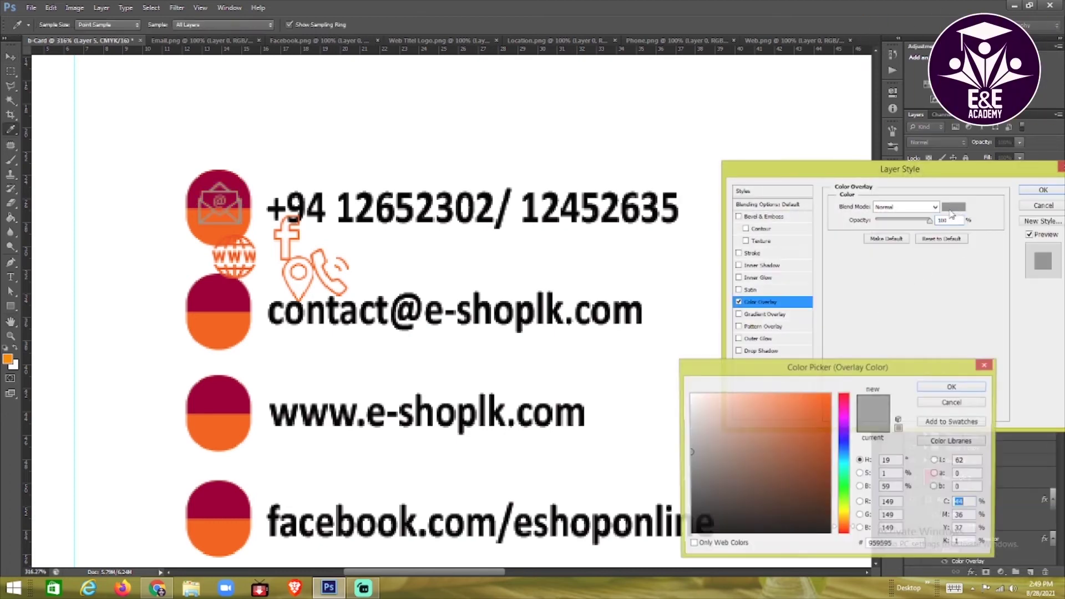
left_click(689, 395)
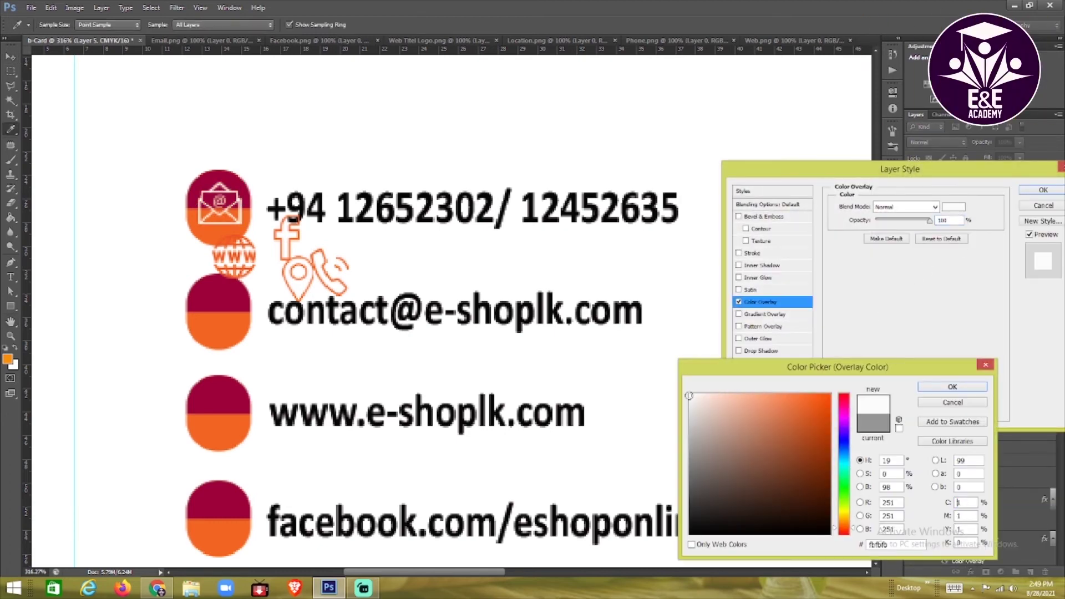
left_click(923, 388)
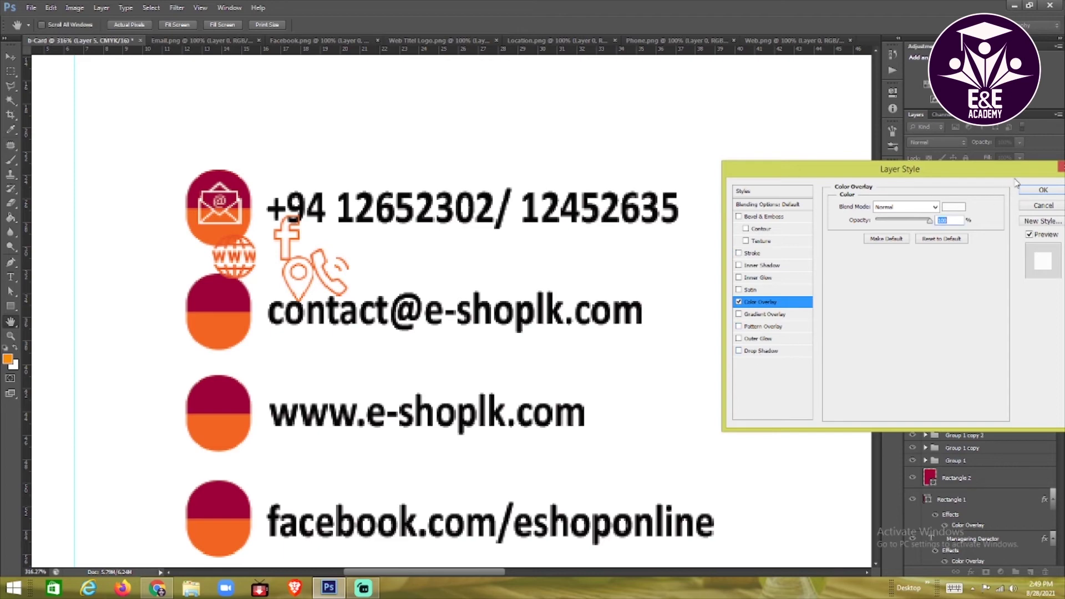
left_click(1031, 191)
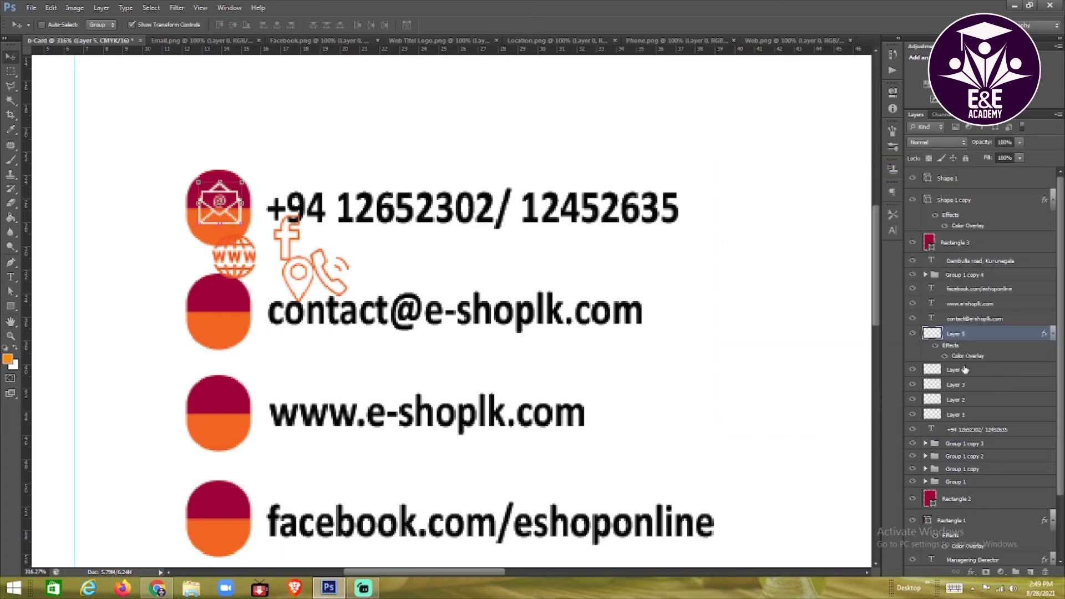
left_click(964, 370)
Step: Start a Color Overlay on the phone icon, then cancel it for now
left_click(972, 571)
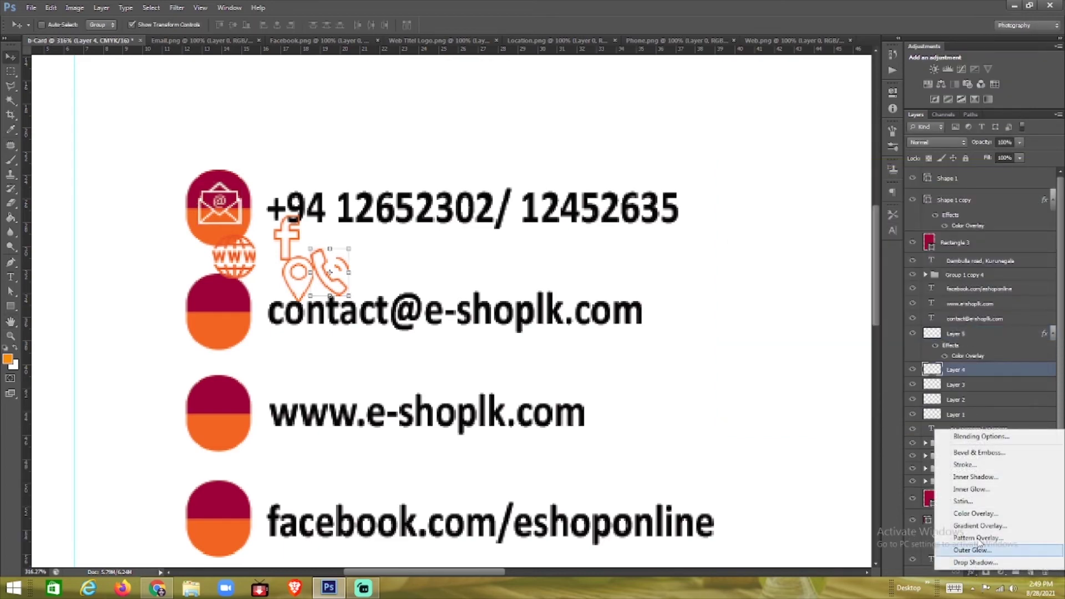
left_click(979, 514)
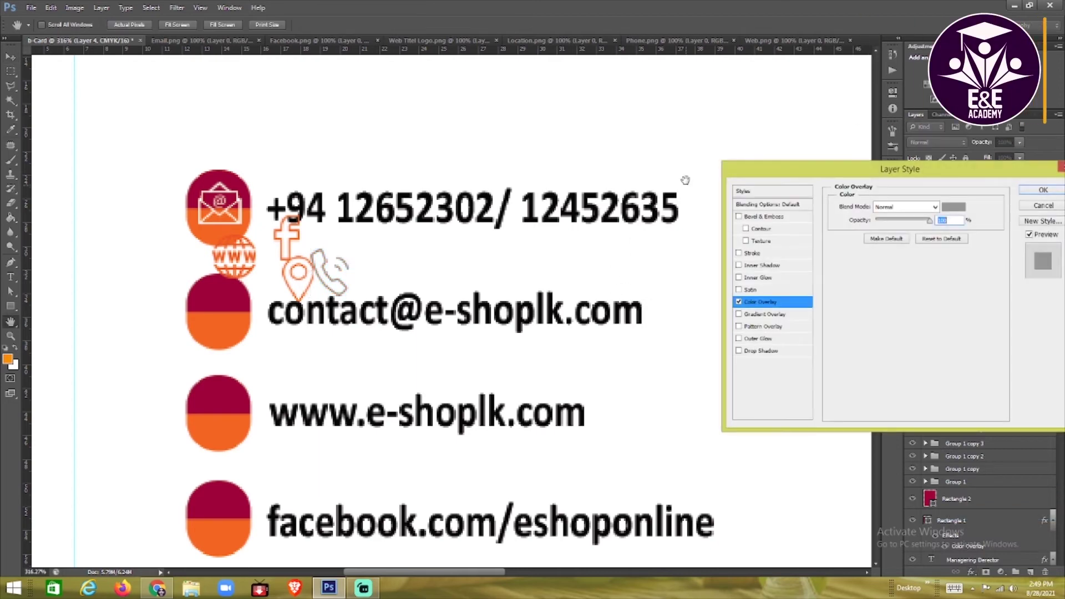
left_click(1043, 206)
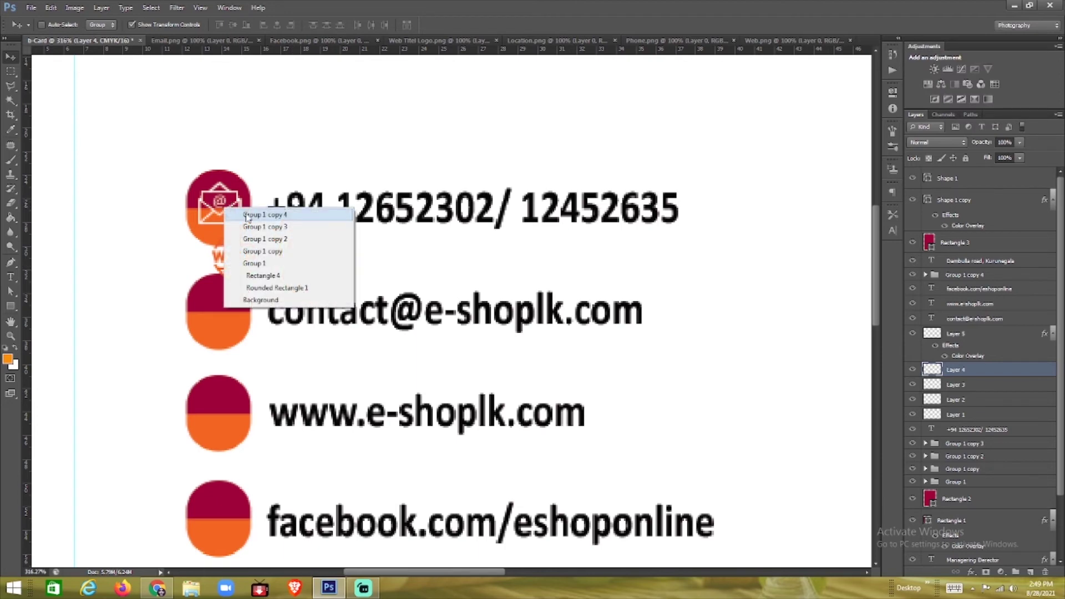
key("Escape")
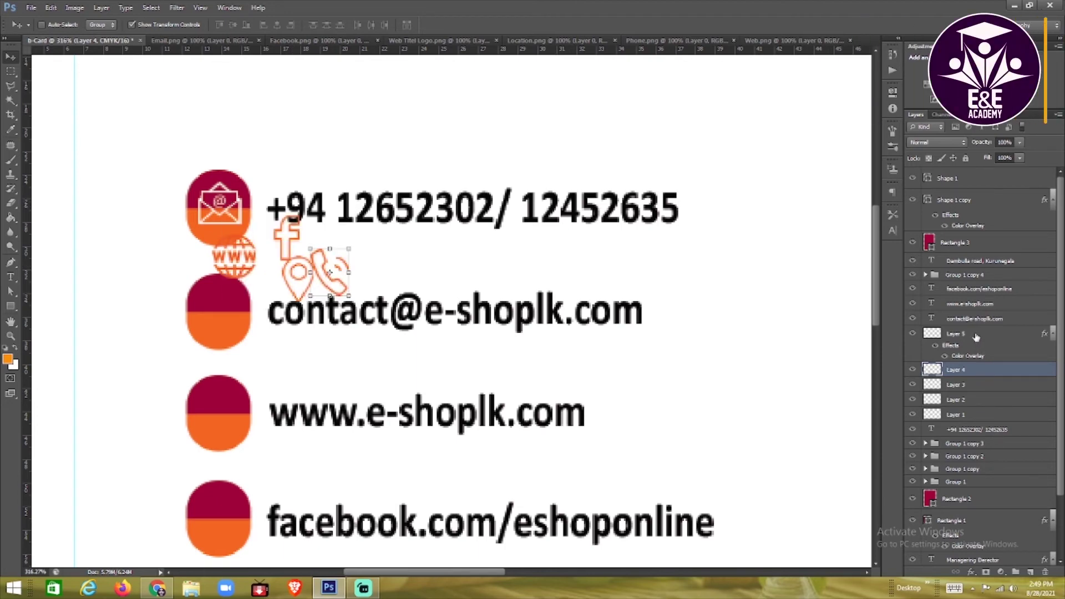
Step: Move the envelope icon into the email circle and the phone icon into the top circle
left_click(975, 334)
left_click_drag(220, 207, 219, 315)
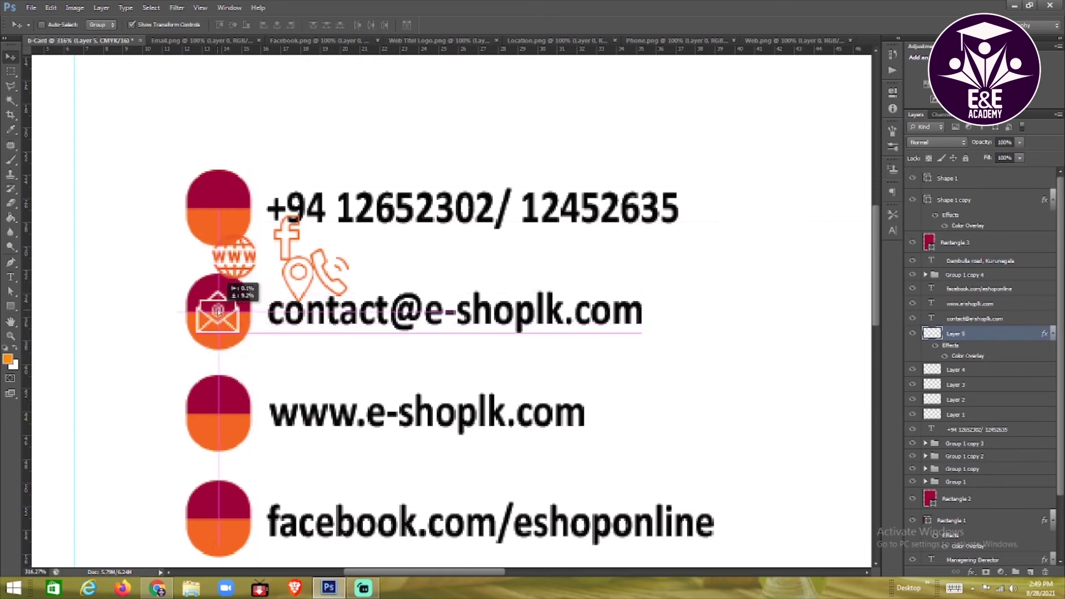
left_click_drag(219, 315, 217, 311)
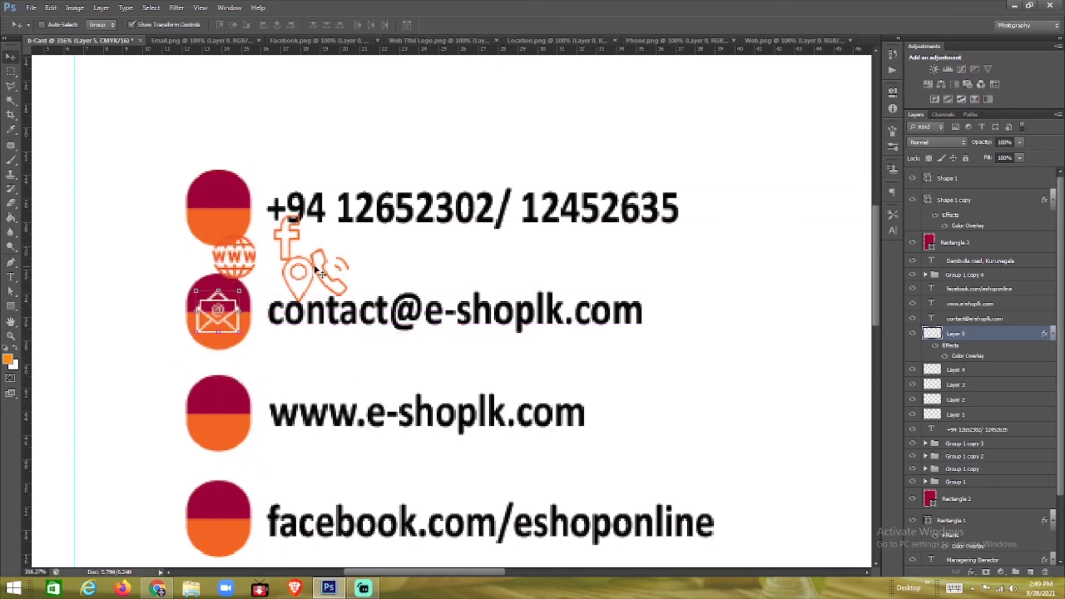
left_click(982, 372)
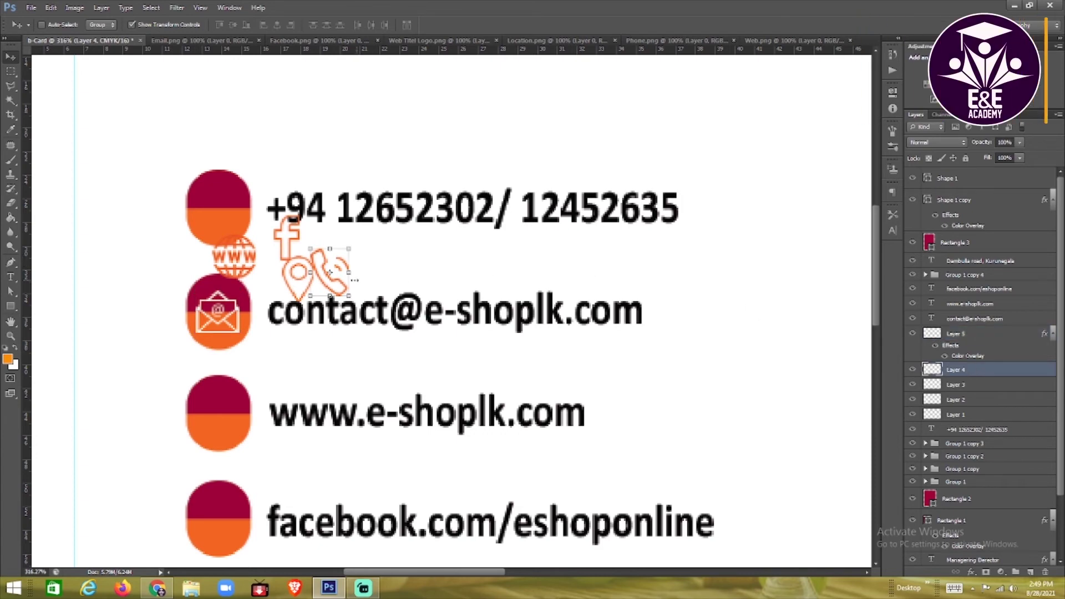
left_click_drag(333, 286, 228, 225)
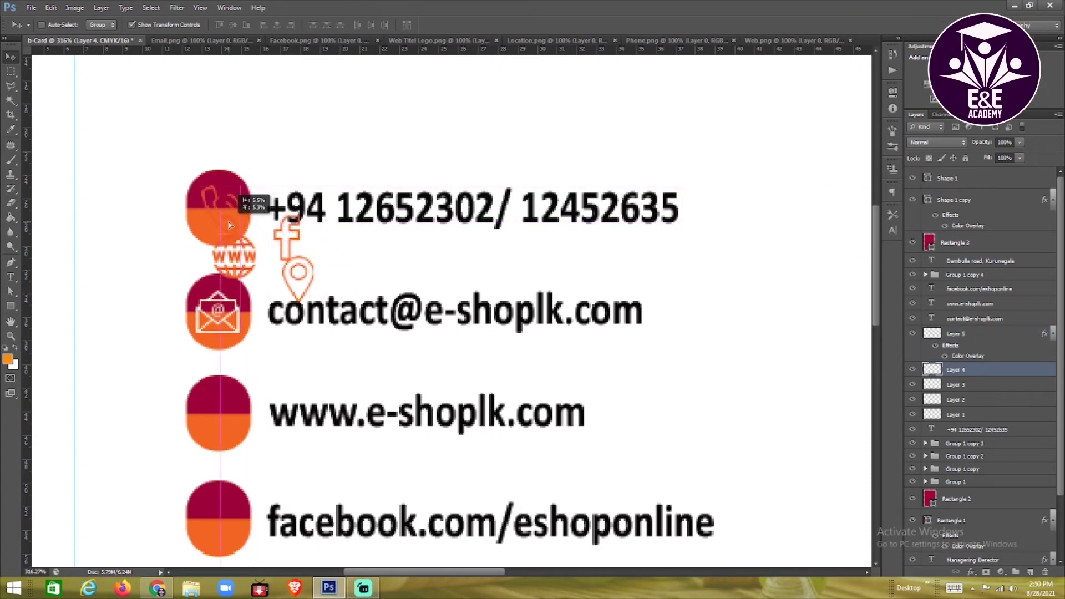
Step: Give the phone icon on Layer 4 a near-white Color Overlay, then drag the location pin downward
left_click(970, 572)
left_click(979, 509)
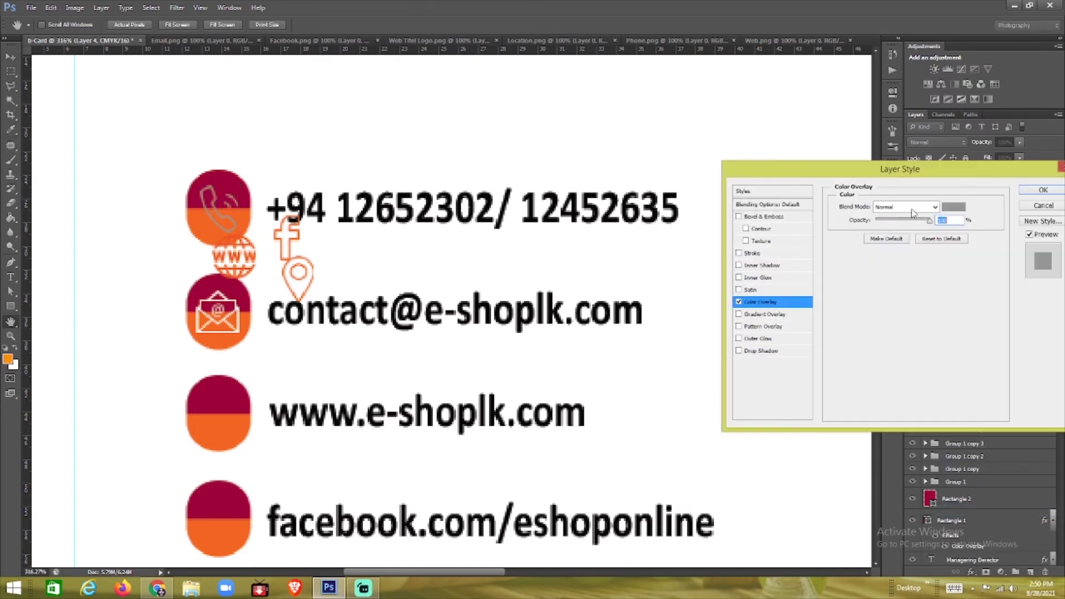
left_click(954, 206)
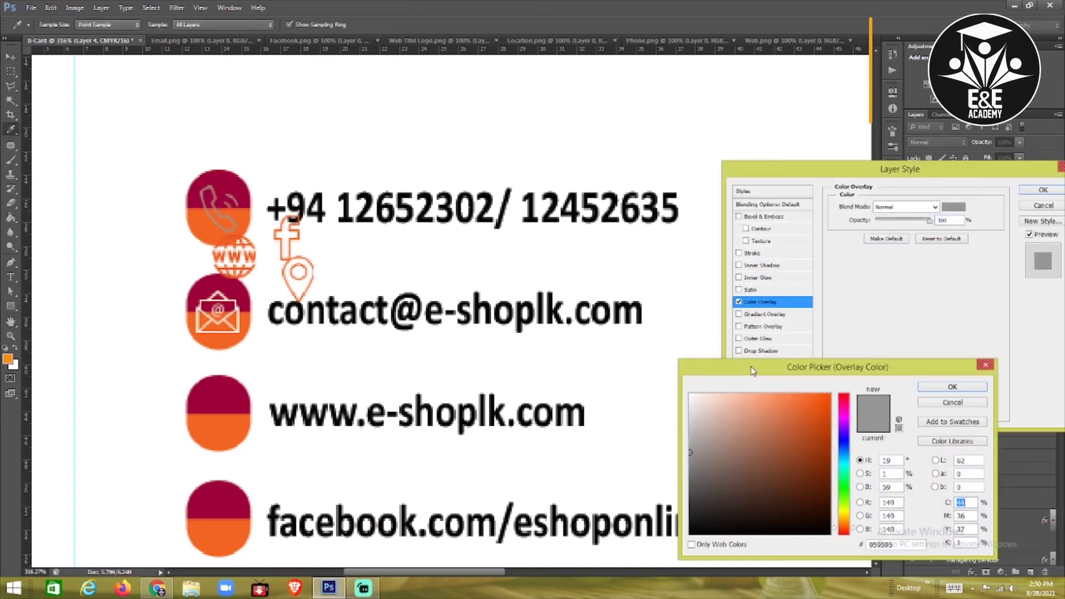
left_click(691, 394)
left_click(951, 388)
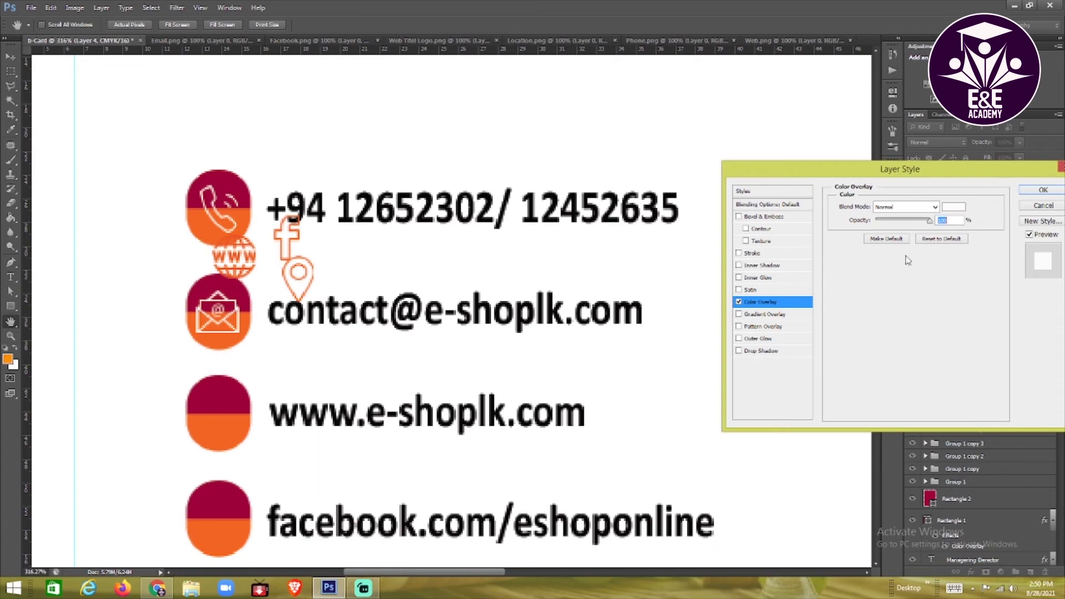
left_click(1043, 191)
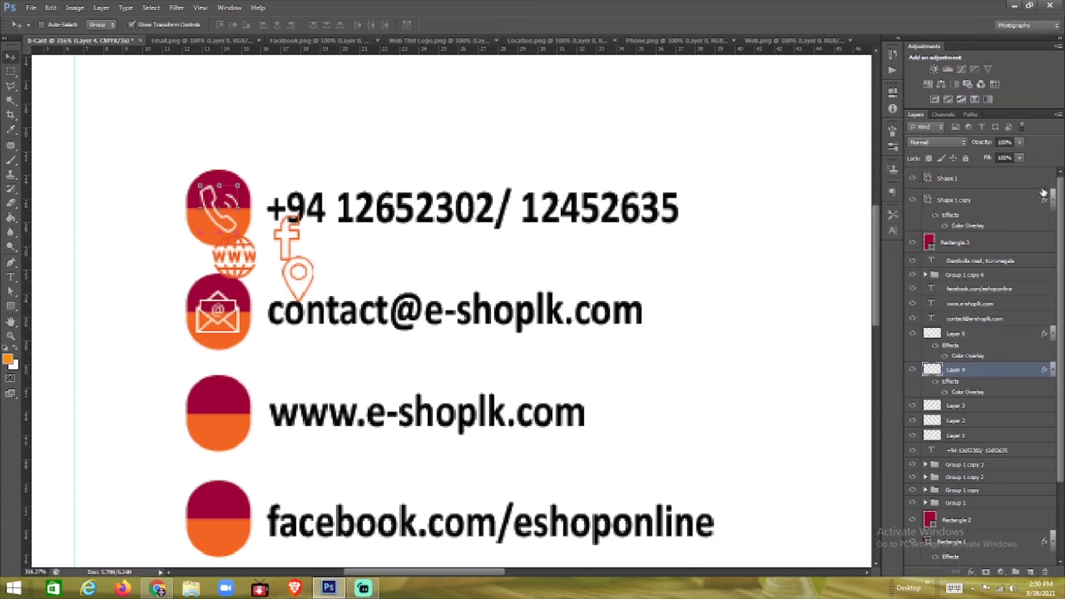
left_click(955, 407)
left_click_drag(307, 277, 232, 521)
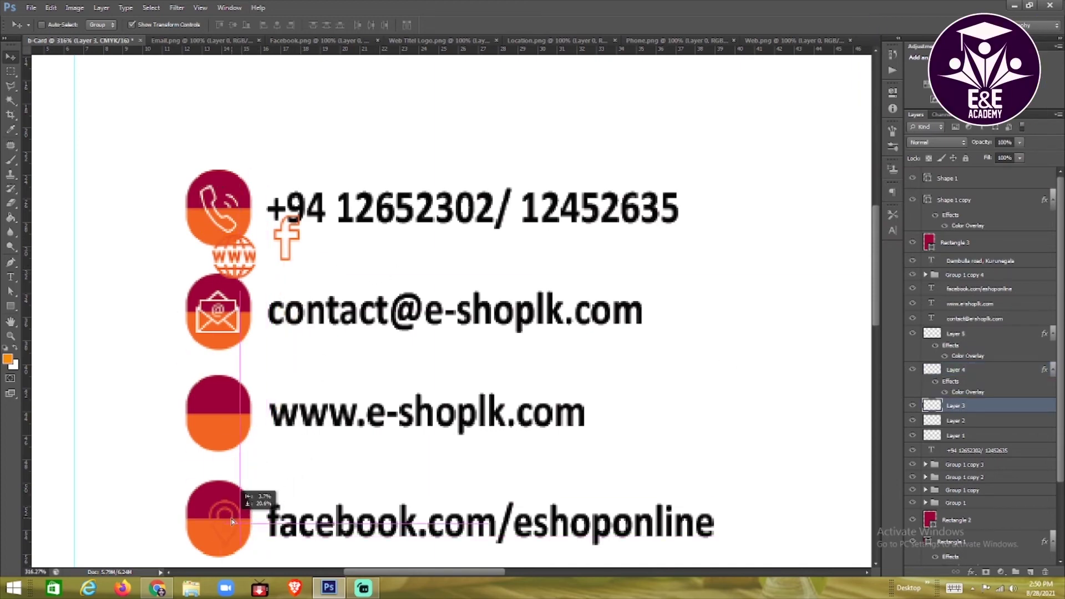
Step: Park the location pin above the facebook circle and move the facebook icon into that circle
left_click_drag(232, 521, 346, 477)
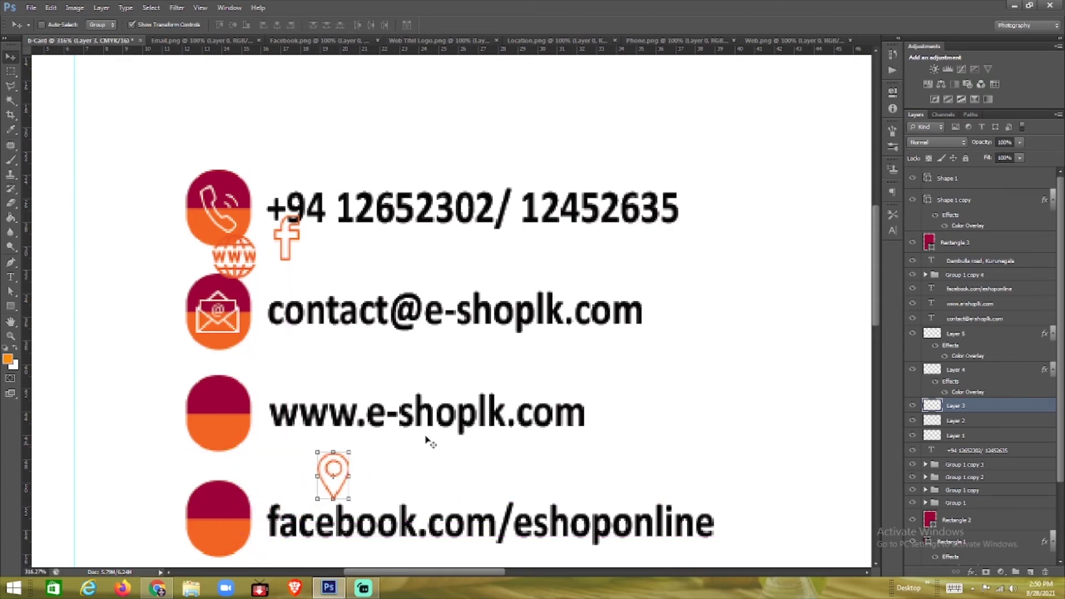
left_click(954, 421)
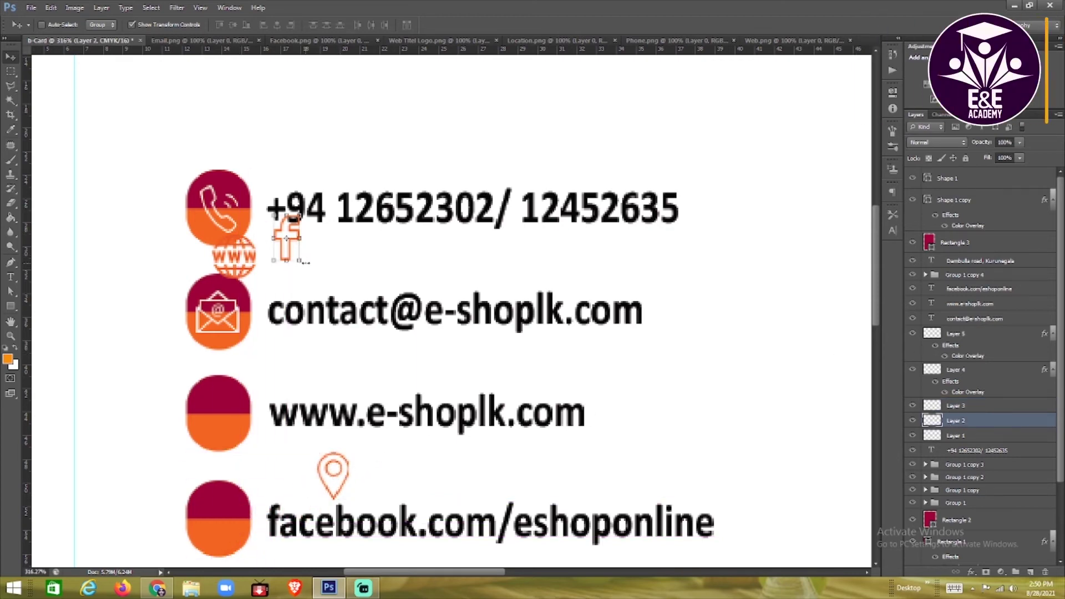
left_click_drag(286, 238, 223, 529)
Step: Give the facebook icon a near-white Color Overlay
left_click(971, 572)
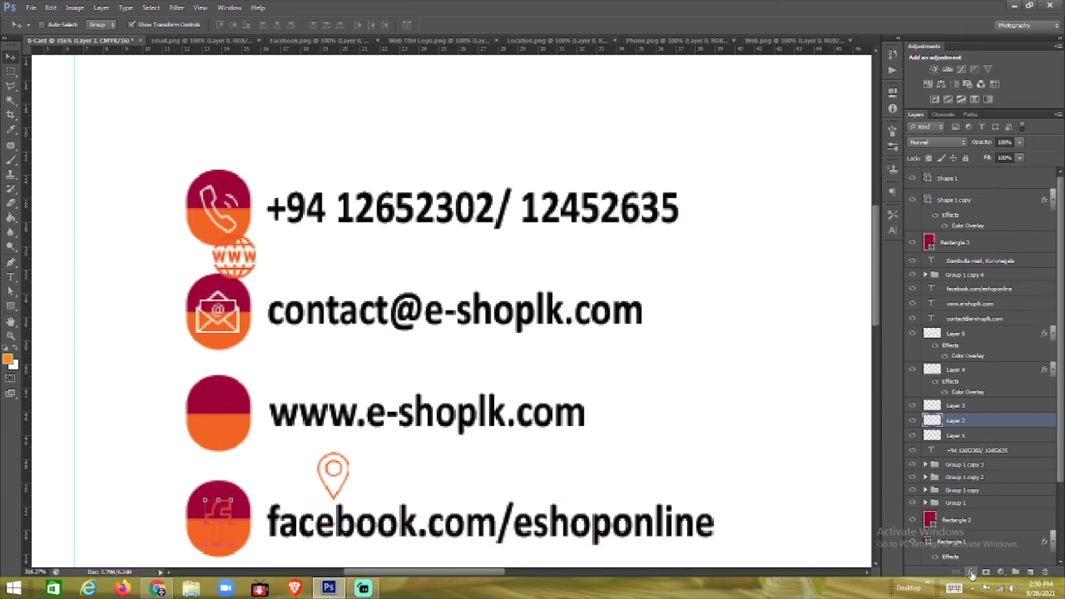
left_click(985, 535)
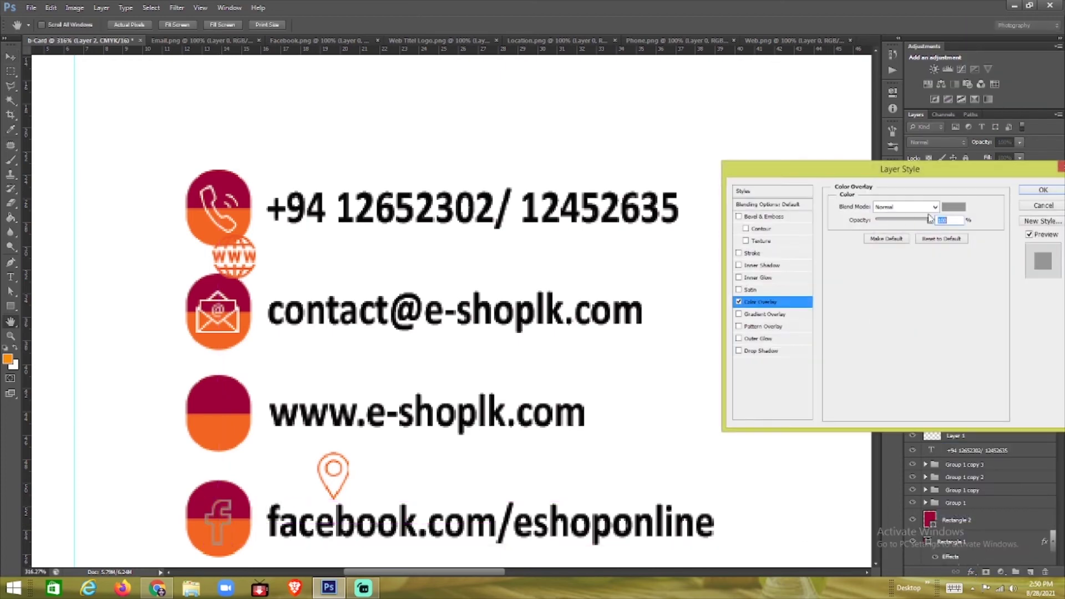
left_click(953, 207)
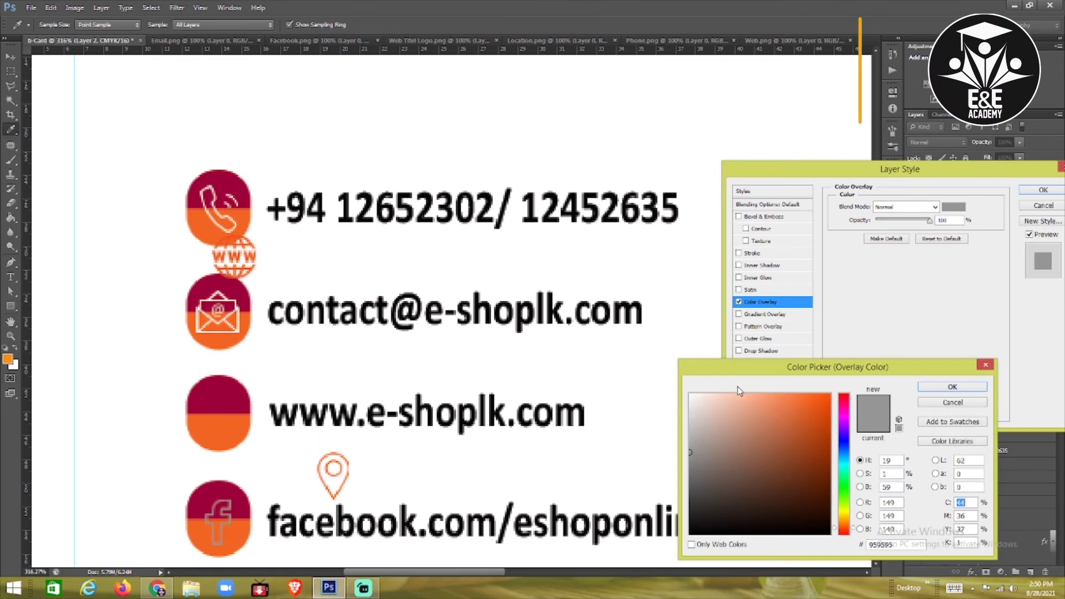
left_click(692, 397)
left_click(951, 388)
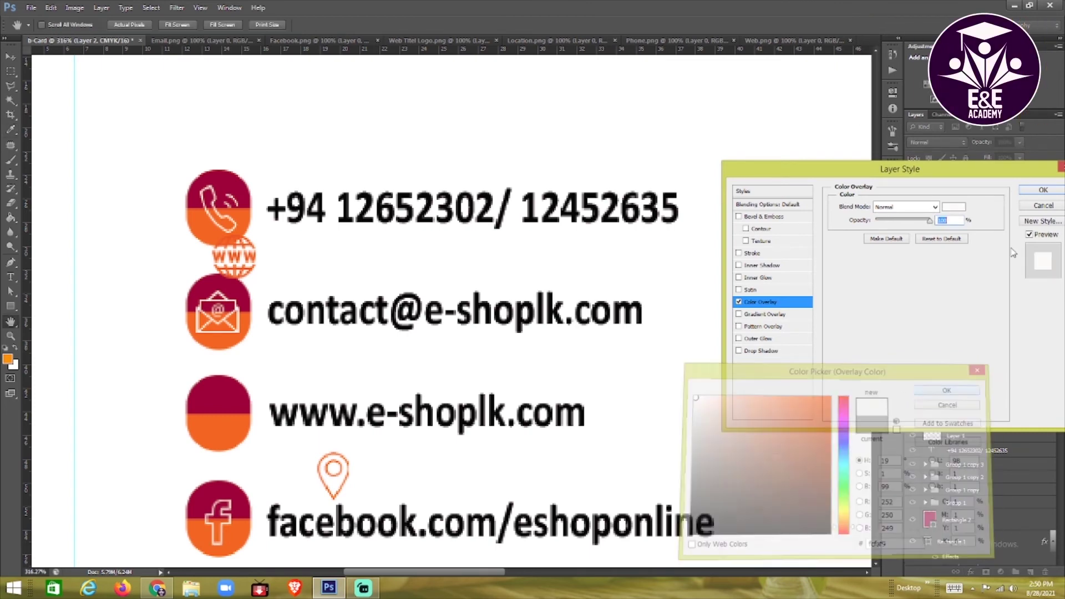
left_click(1043, 189)
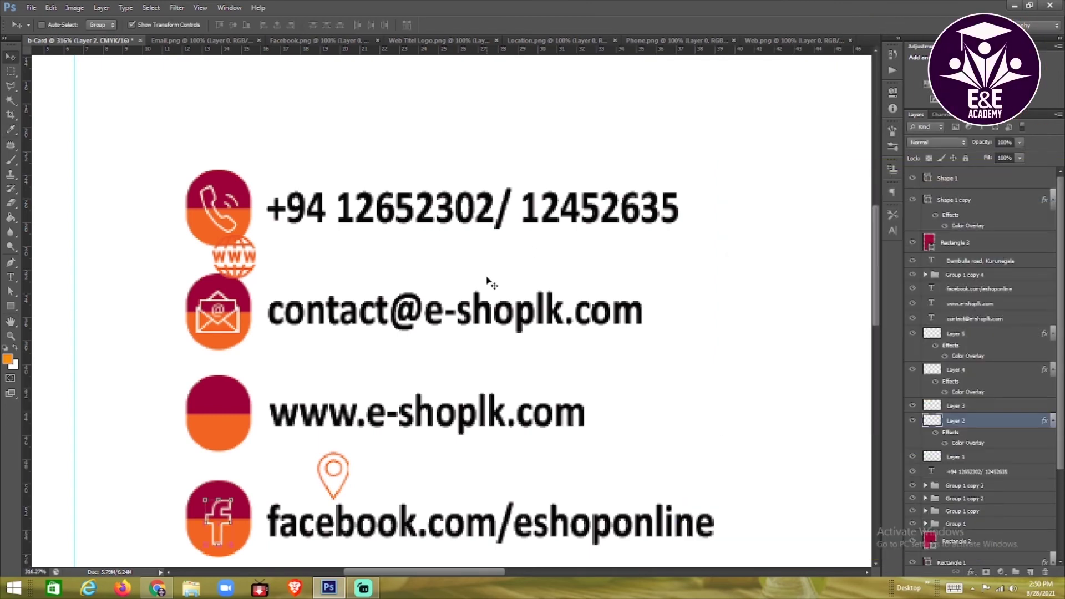
right_click(247, 261)
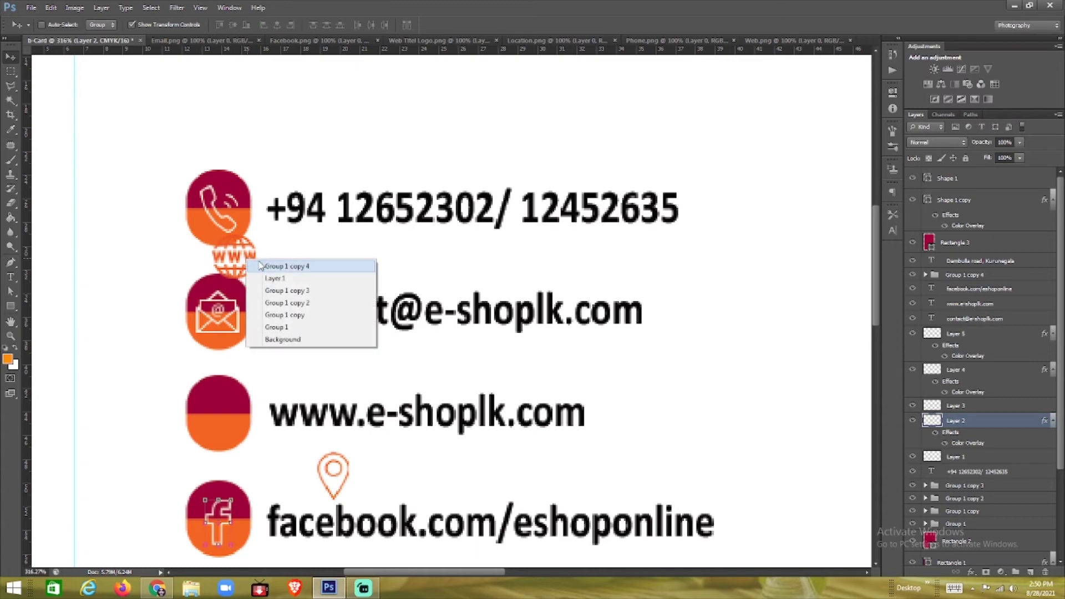
Step: Move the www globe icon into the website circle
left_click(955, 456)
left_click(956, 456)
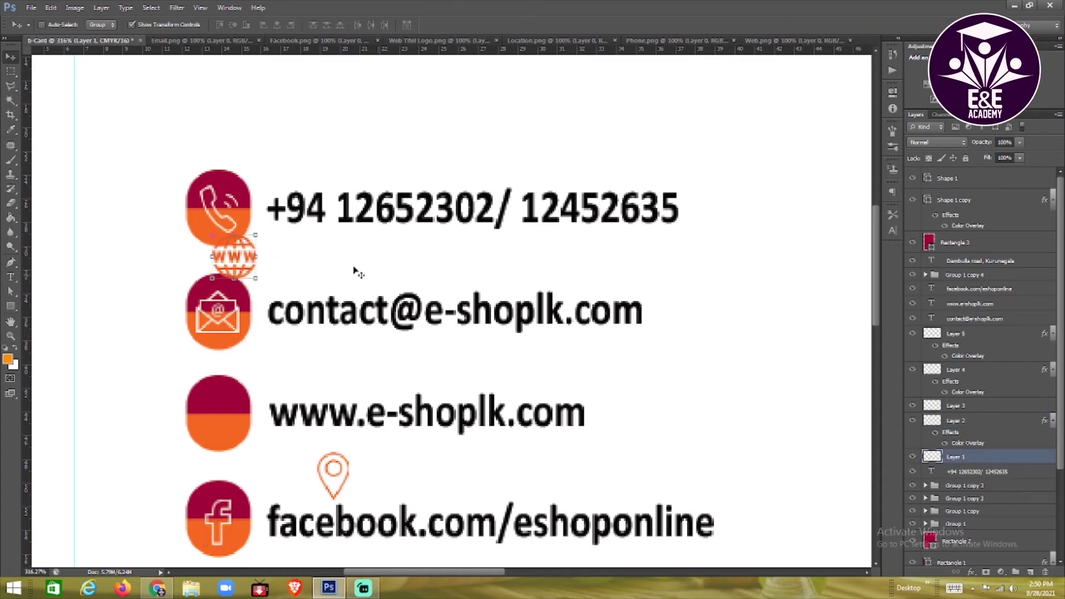
left_click_drag(249, 259, 233, 417)
Step: Give the globe icon a #fdfafb near-white Color Overlay
right_click(968, 562)
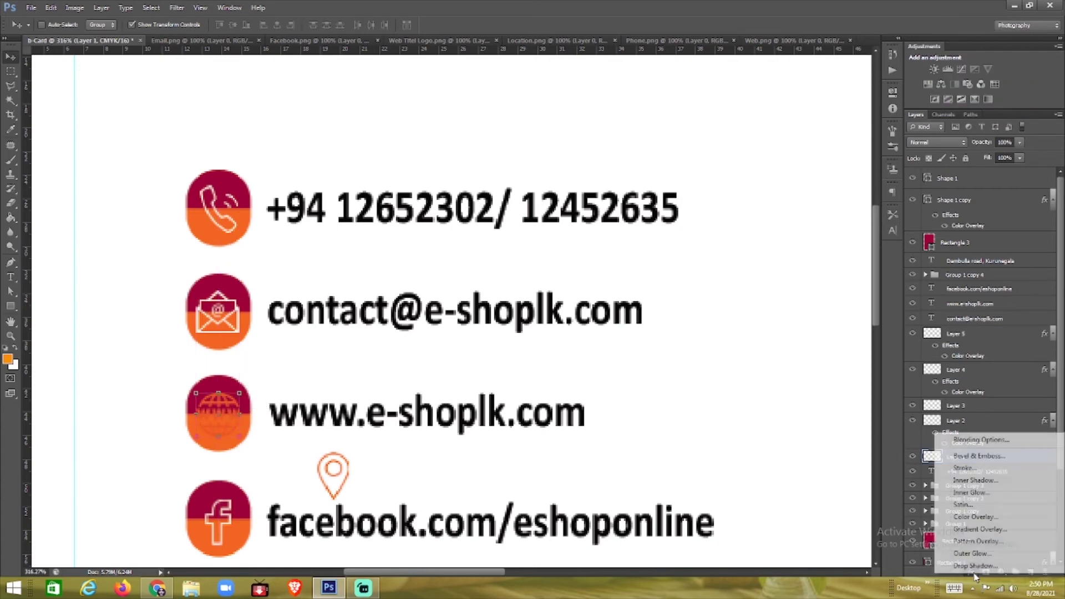
left_click(981, 516)
left_click(760, 301)
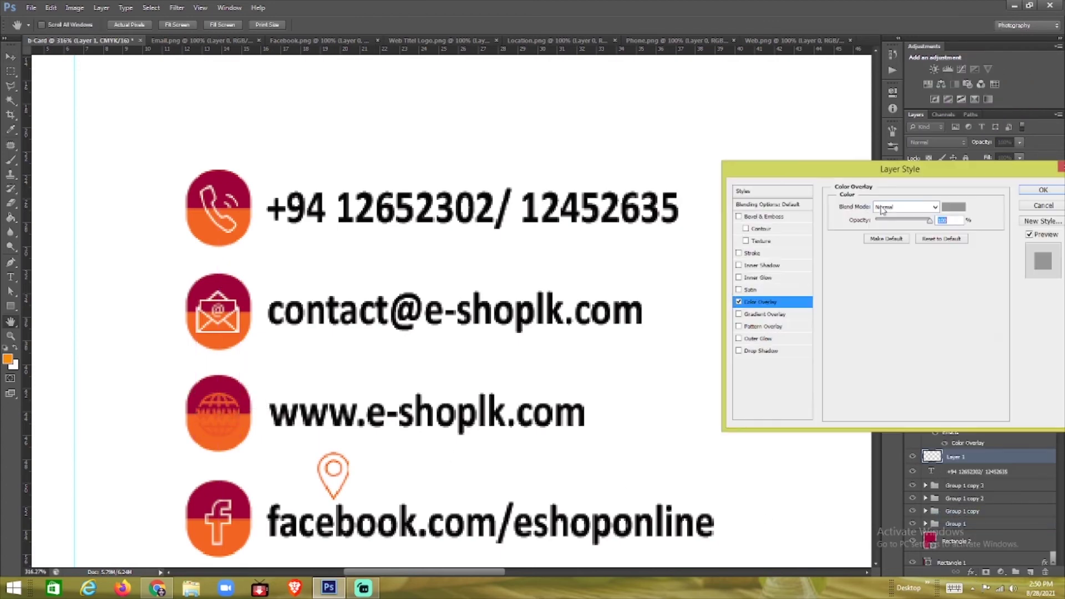
left_click(953, 206)
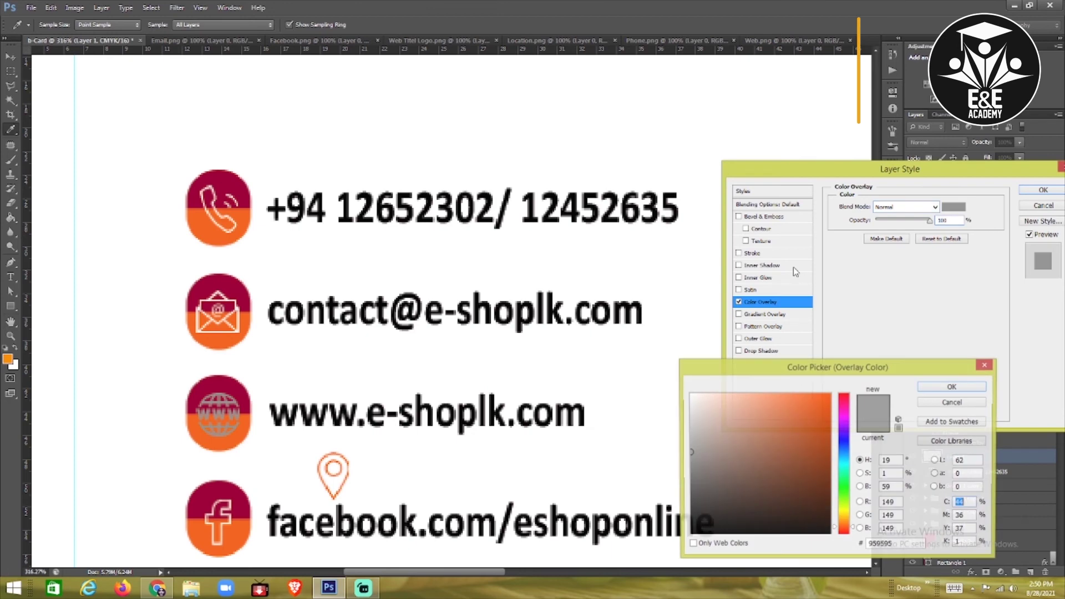
left_click(690, 395)
left_click(952, 387)
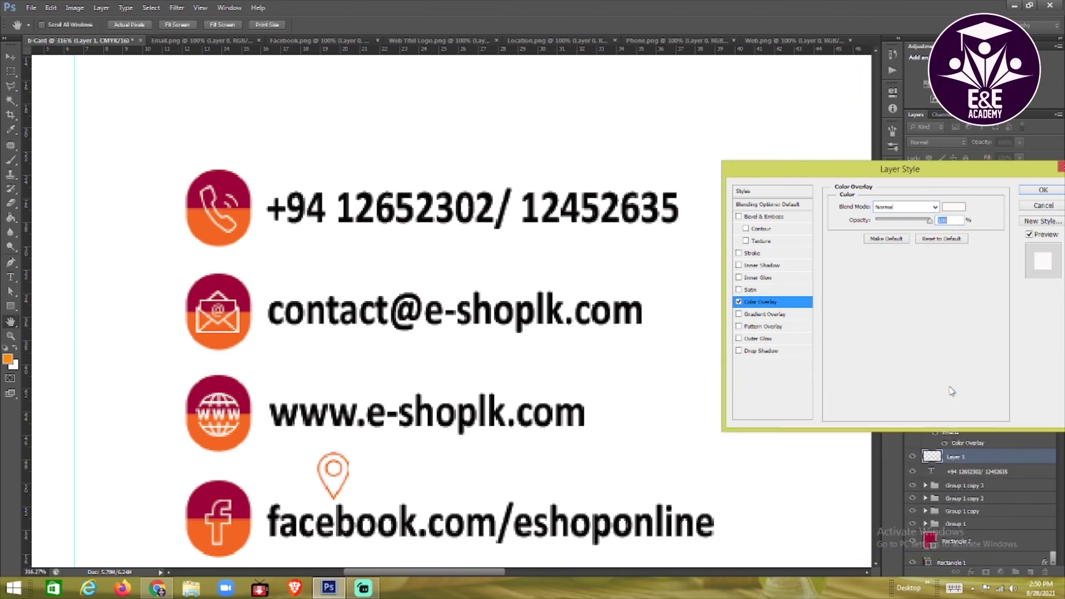
left_click(1043, 191)
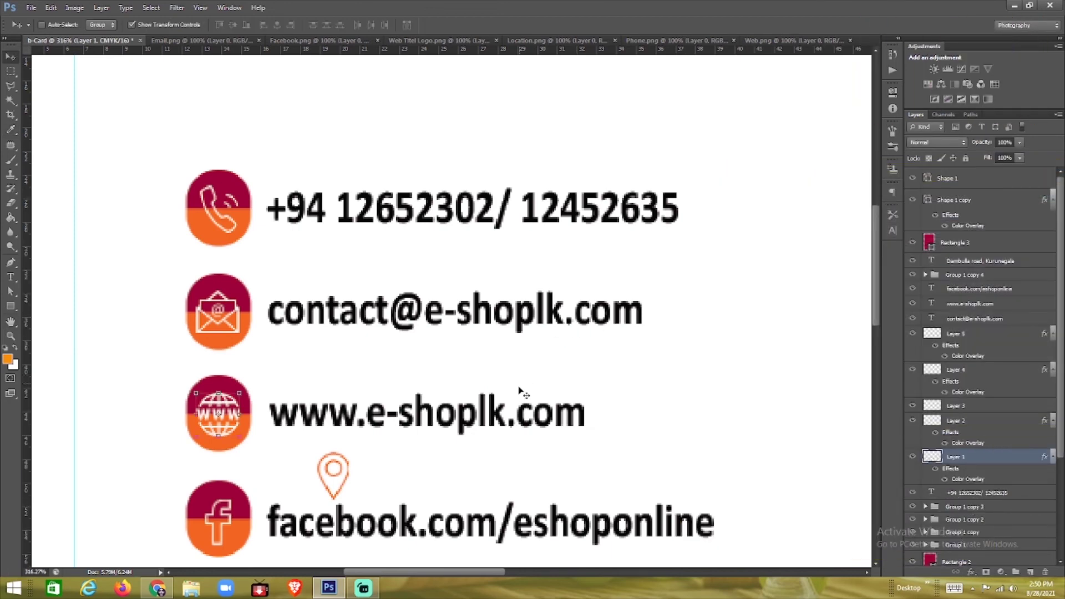
Step: Bring the Dambulla road row into view and drag the location pin toward its circle
left_click_drag(553, 407, 574, 229)
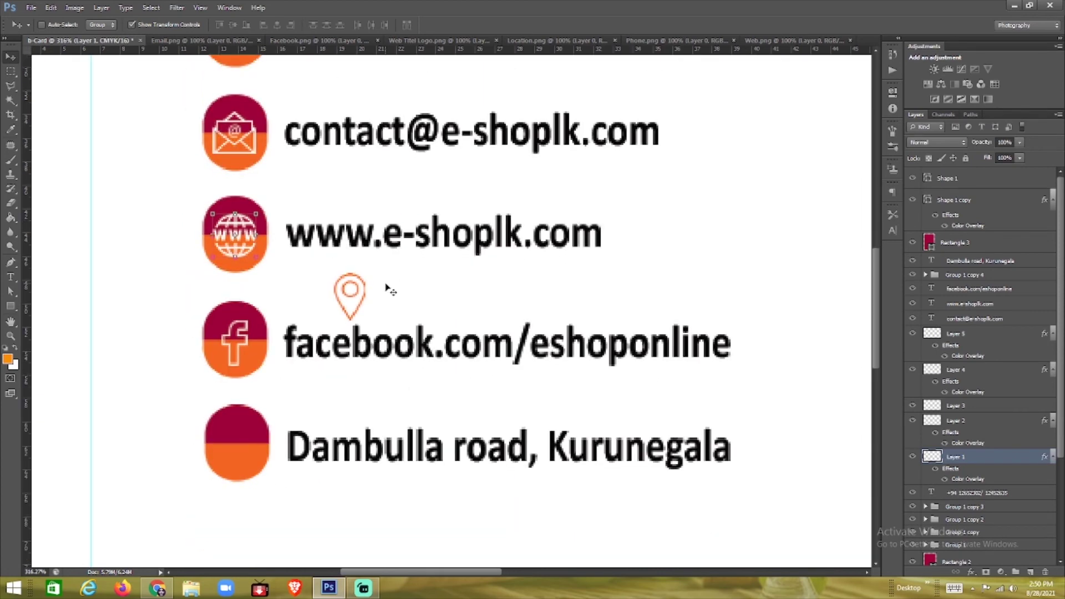
left_click(967, 410)
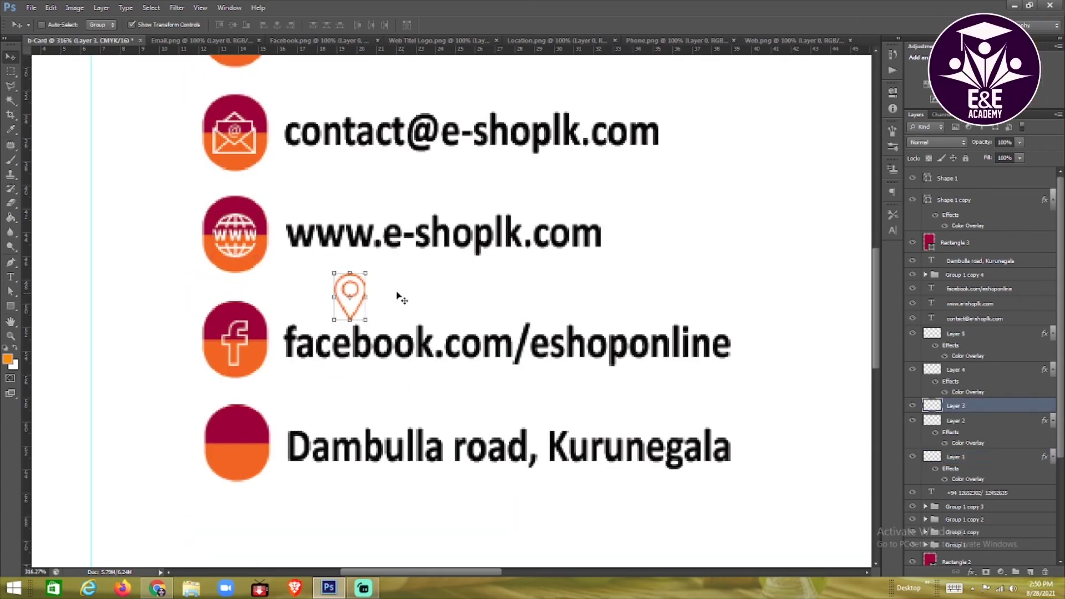
mouse_move(364, 292)
left_mouse_down()
mouse_move(279, 420)
mouse_move(328, 419)
left_mouse_up()
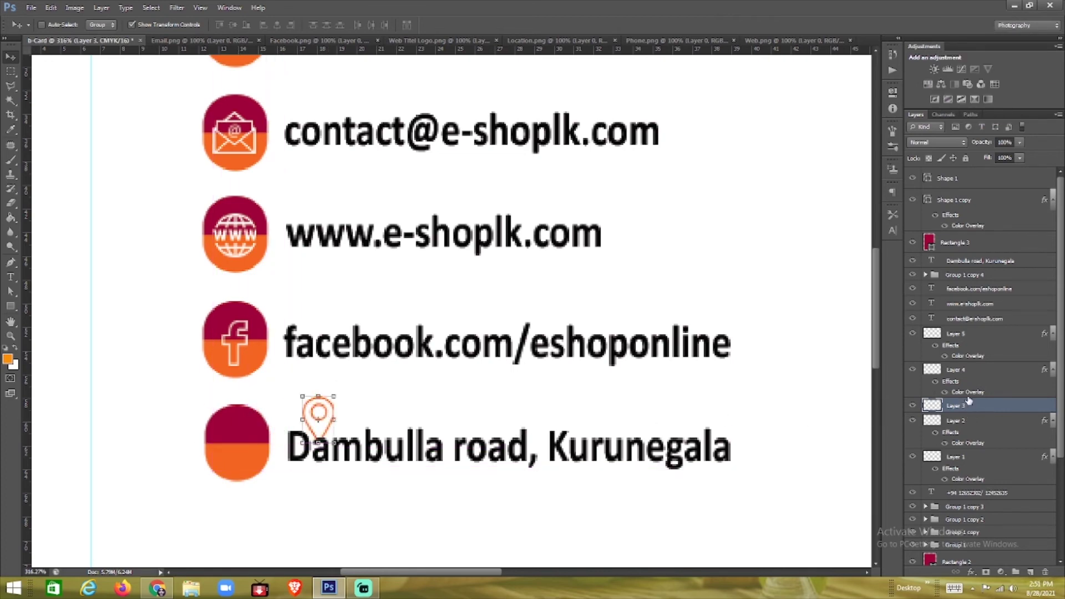
Step: Place the pin on the Dambulla circle, stacking Layer 3 above Layer 5 and Group 1 copy 4 lower
left_click_drag(968, 401, 954, 333)
mouse_move(318, 417)
left_mouse_down()
mouse_move(264, 431)
mouse_move(263, 407)
left_mouse_up()
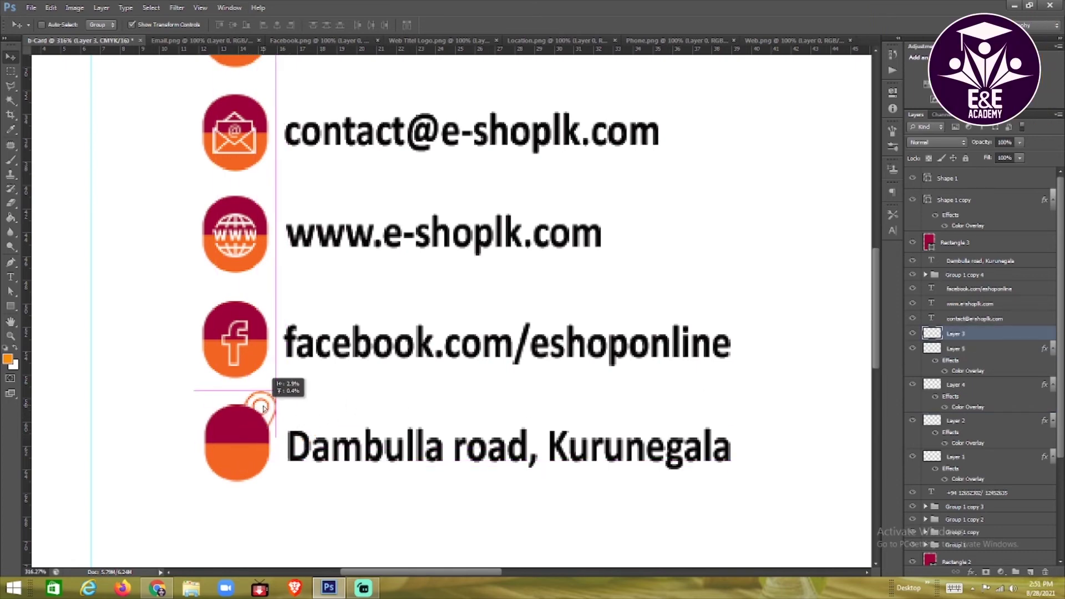
right_click(246, 448)
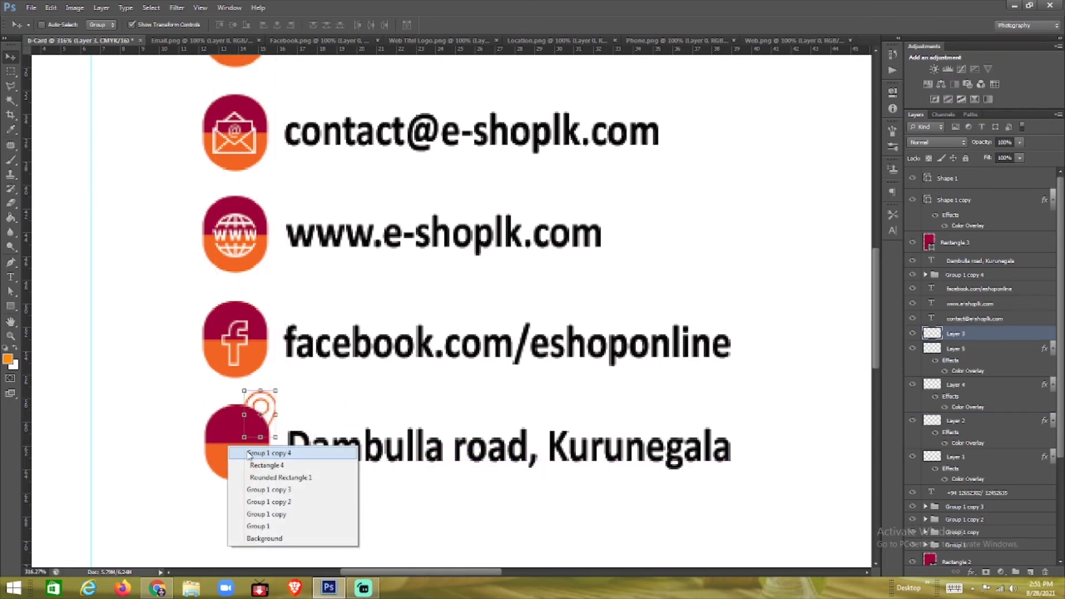
left_click(249, 454)
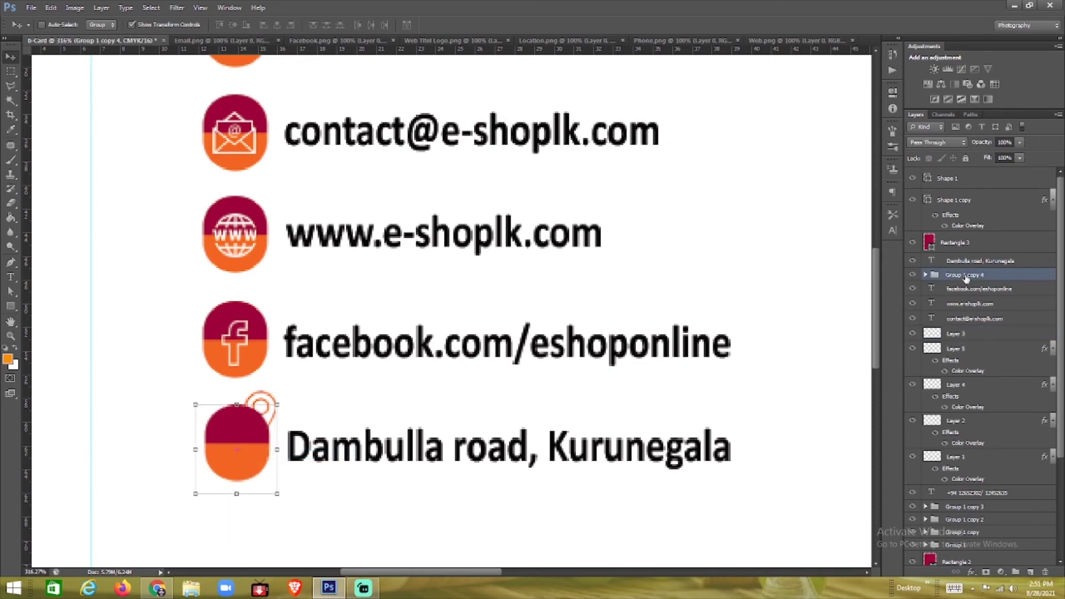
left_click_drag(965, 276, 968, 501)
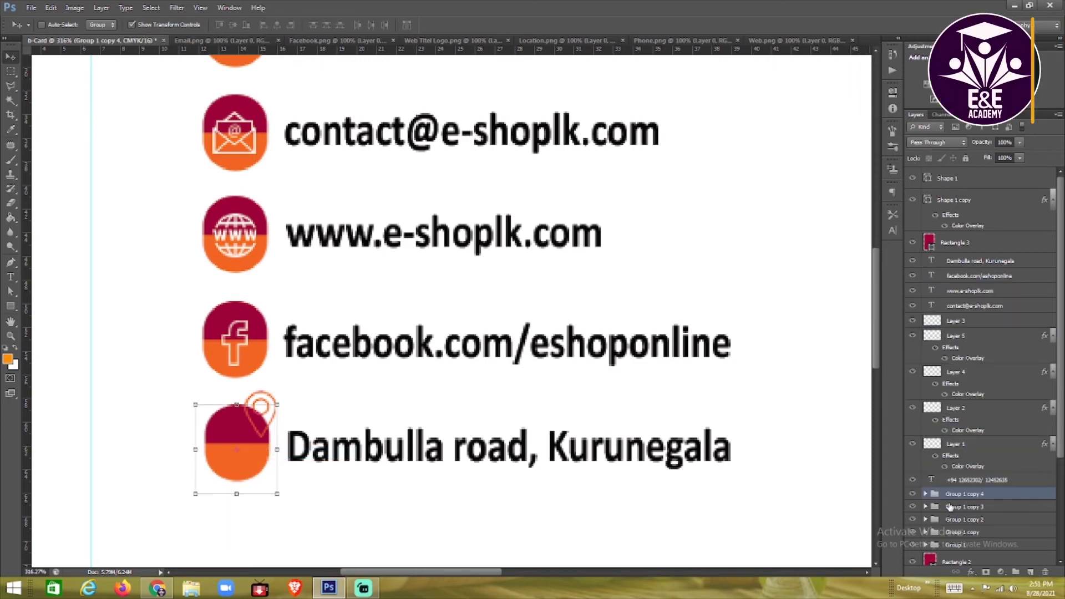
Step: Check the icon layers one by one, briefly entering Free Transform, ending on the pin's Layer 3
left_click(964, 373)
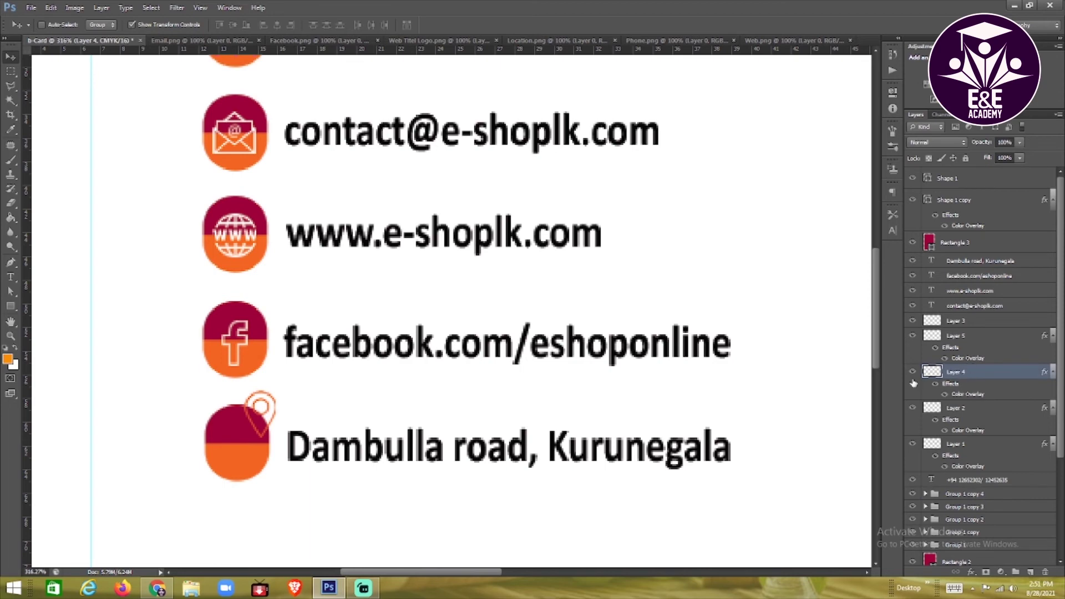
left_click(969, 411)
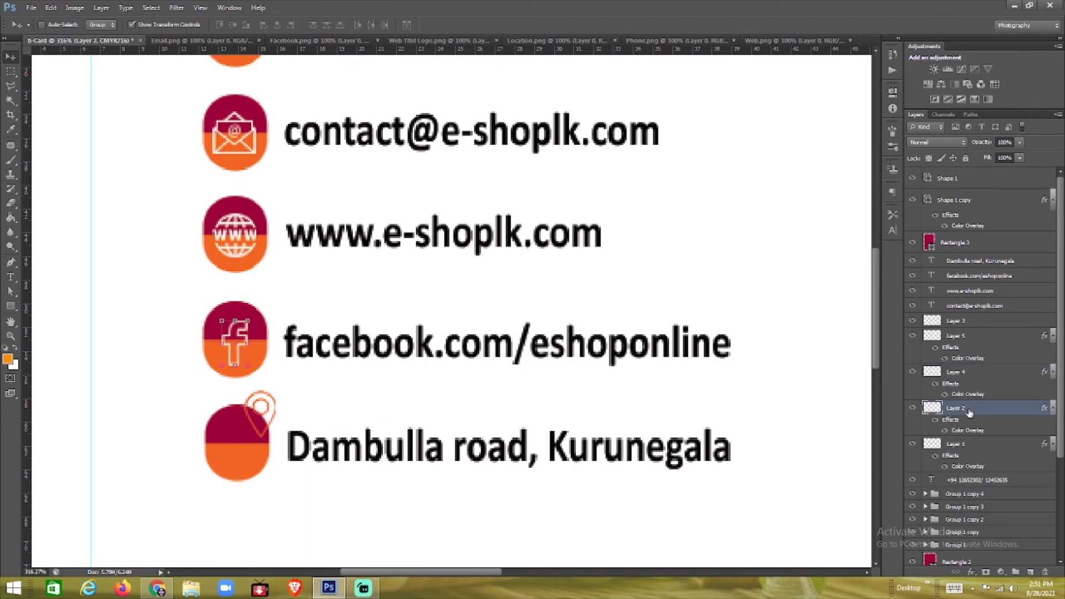
left_click(962, 373)
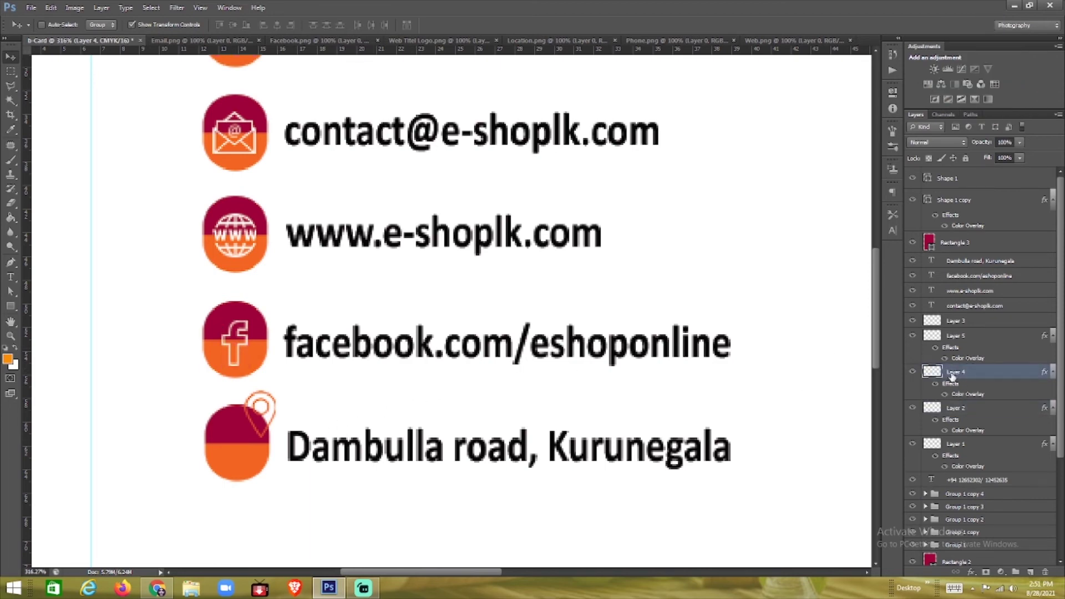
left_click(957, 337)
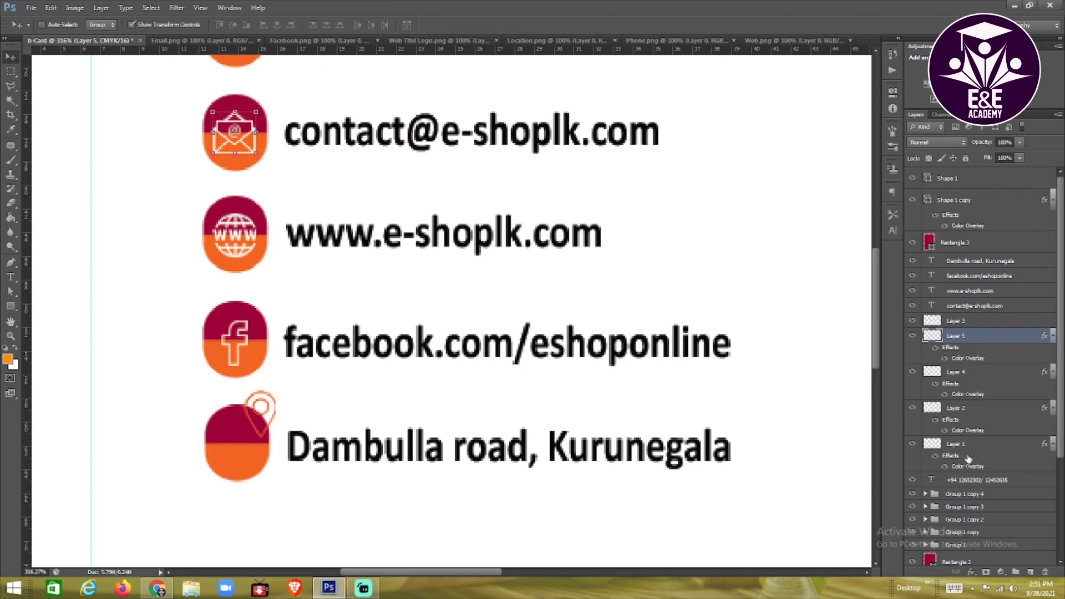
left_click(959, 375)
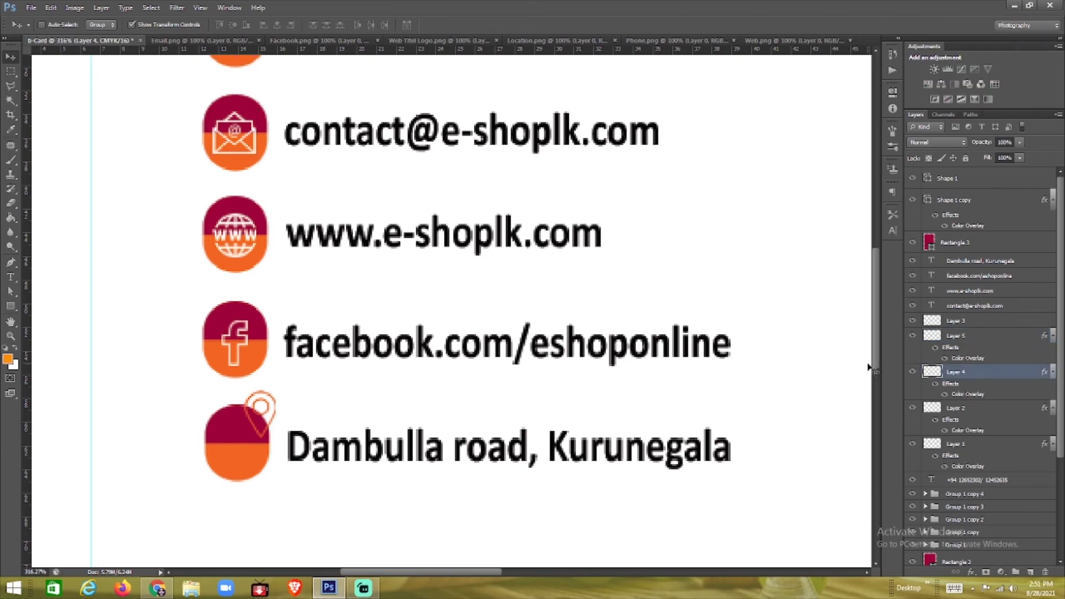
key("ctrl+t")
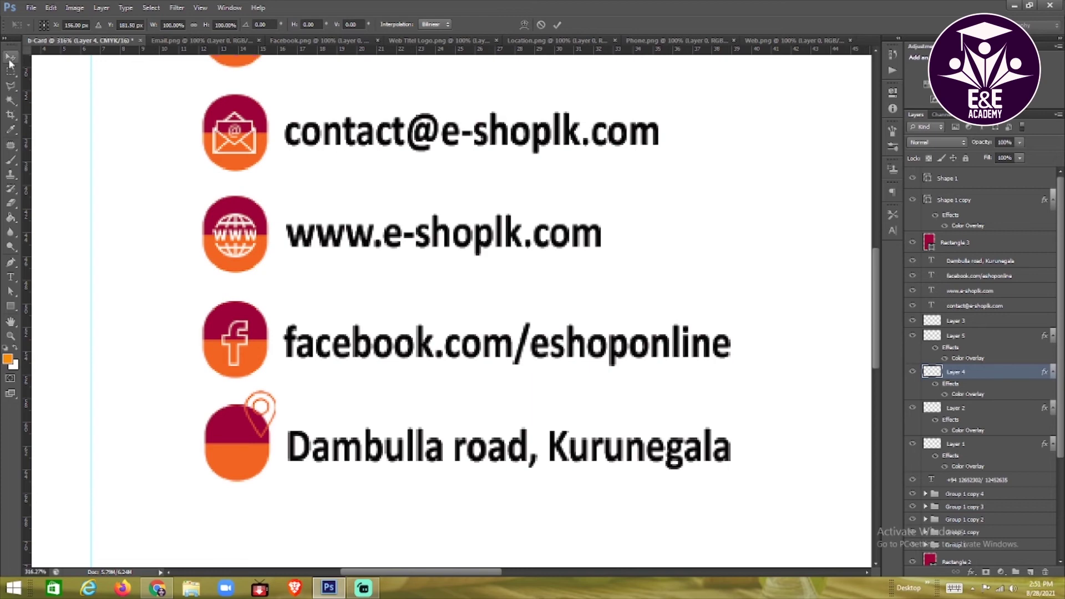
left_click(11, 59)
left_click(962, 446)
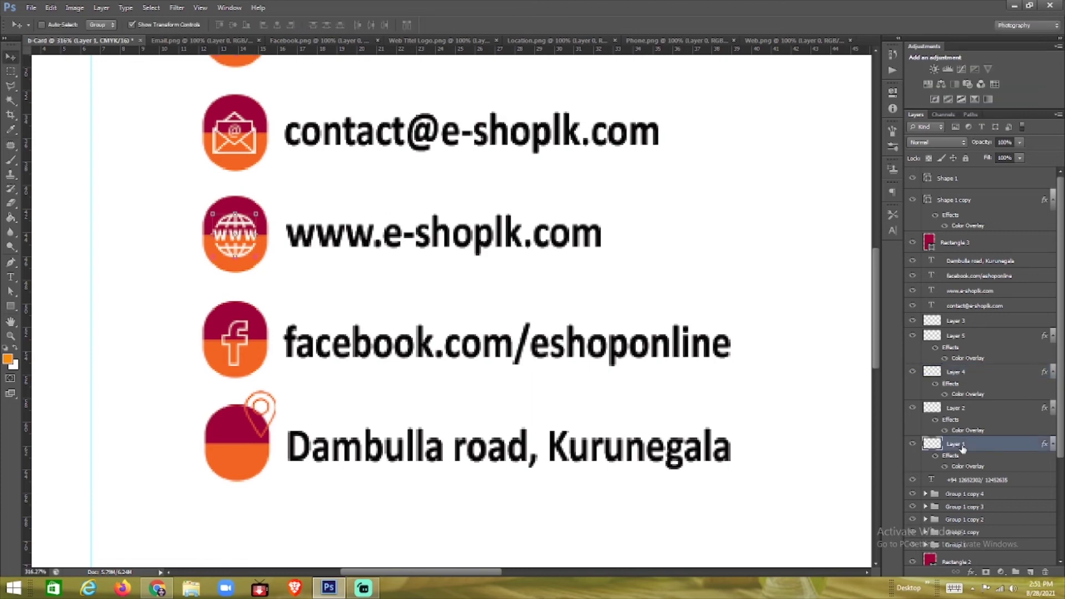
left_click(954, 410)
left_click(962, 373)
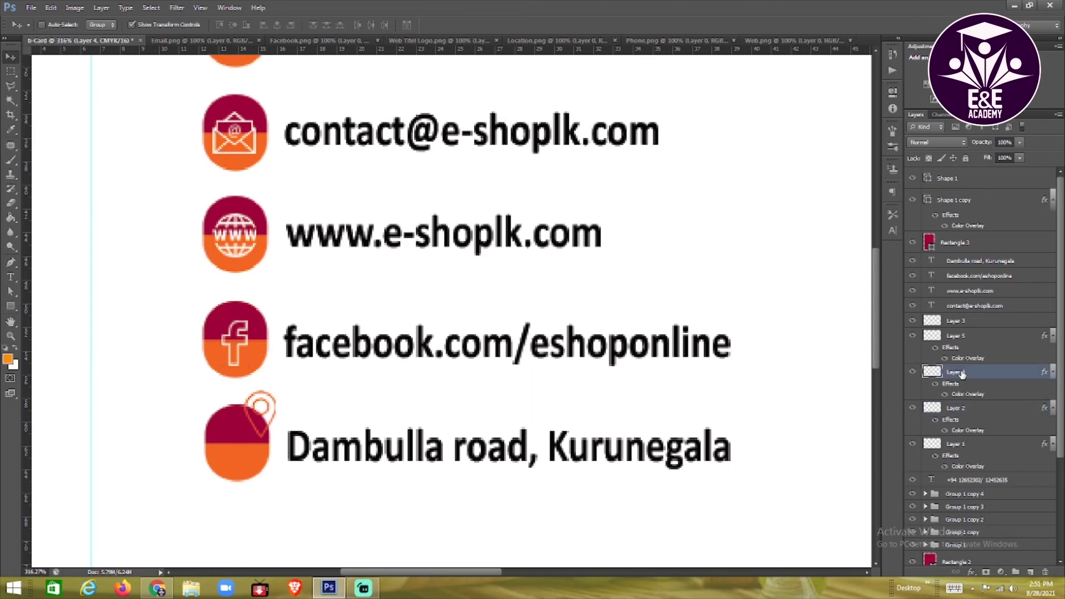
left_click(959, 338)
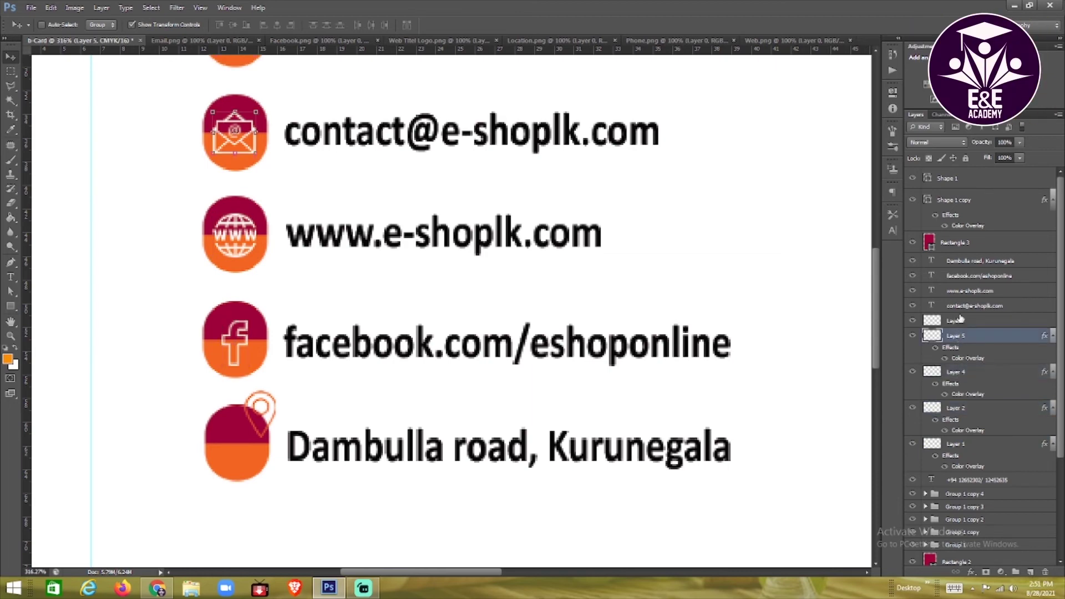
left_click(961, 320)
Step: Centre the location pin in the Dambulla road circle and give it a #fbfafa Color Overlay
left_click_drag(261, 408, 250, 437)
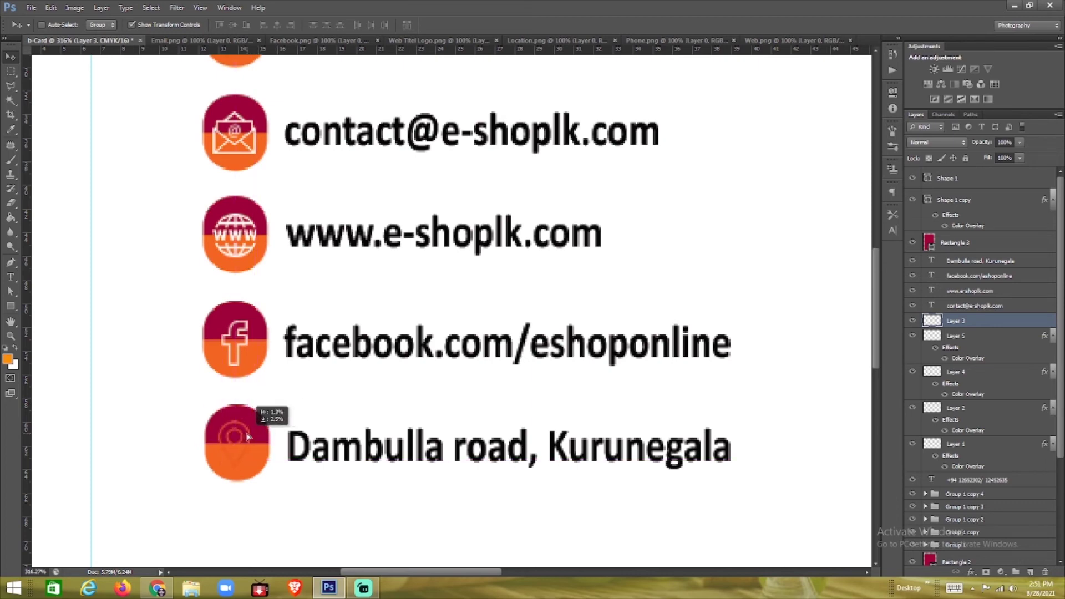
left_click_drag(250, 437, 250, 441)
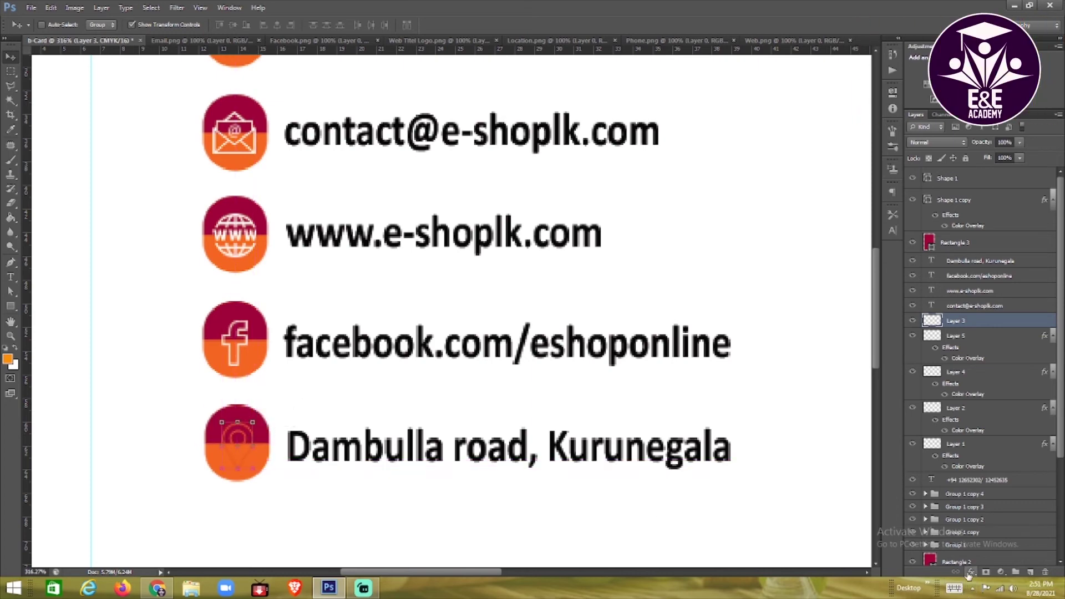
right_click(965, 430)
left_click(965, 515)
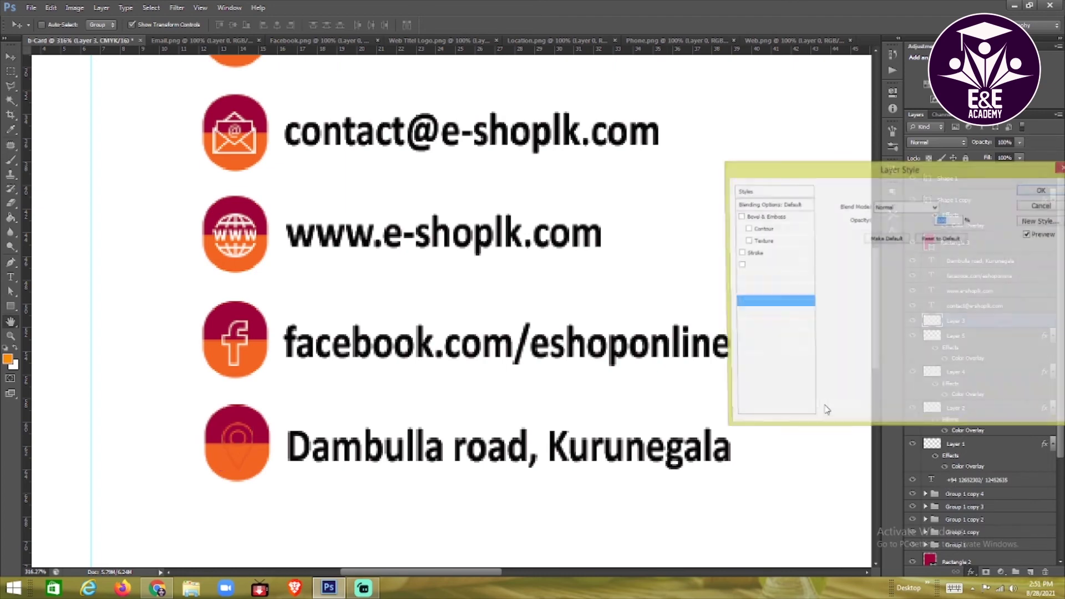
left_click(962, 207)
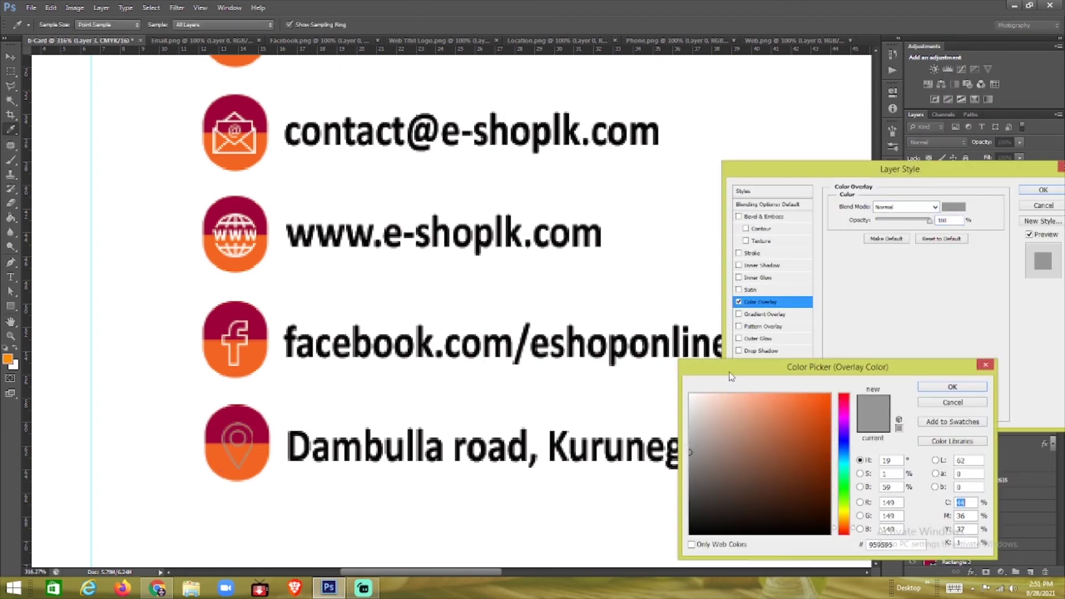
left_click(689, 395)
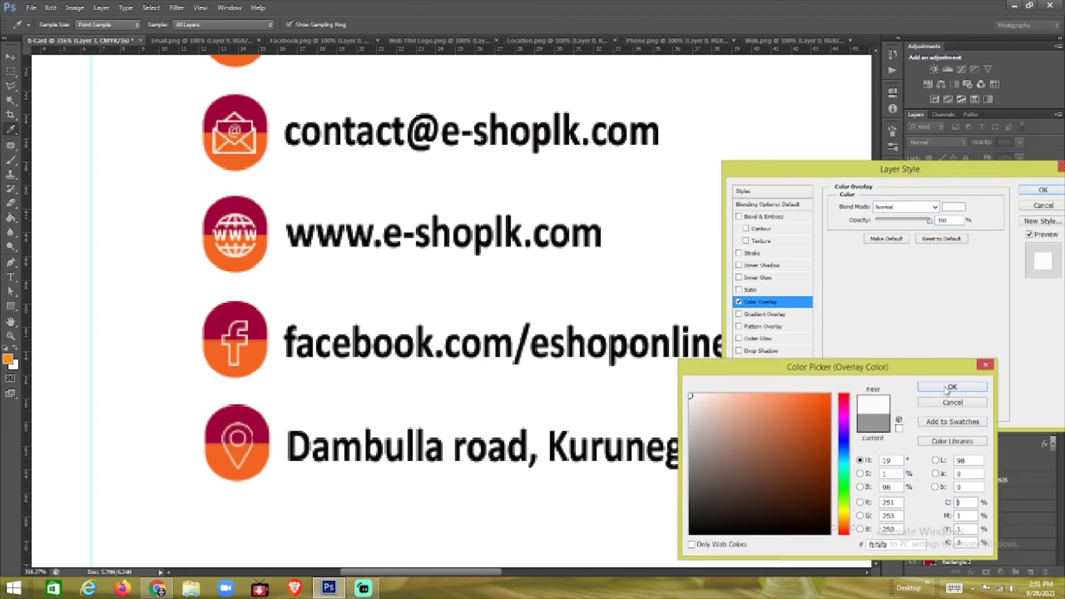
left_click(948, 388)
key("Return")
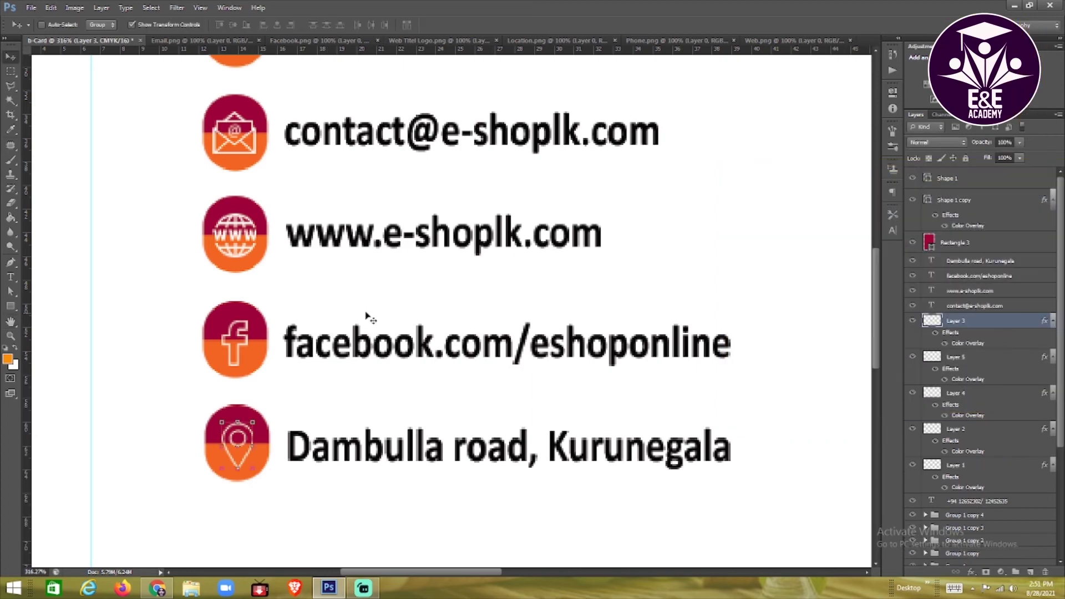
scroll(366, 316, "down", 2)
scroll(366, 316, "down", 2)
Step: Scroll down to the title block and select the name text layer
scroll(372, 328, "down", 1)
scroll(345, 285, "down", 1)
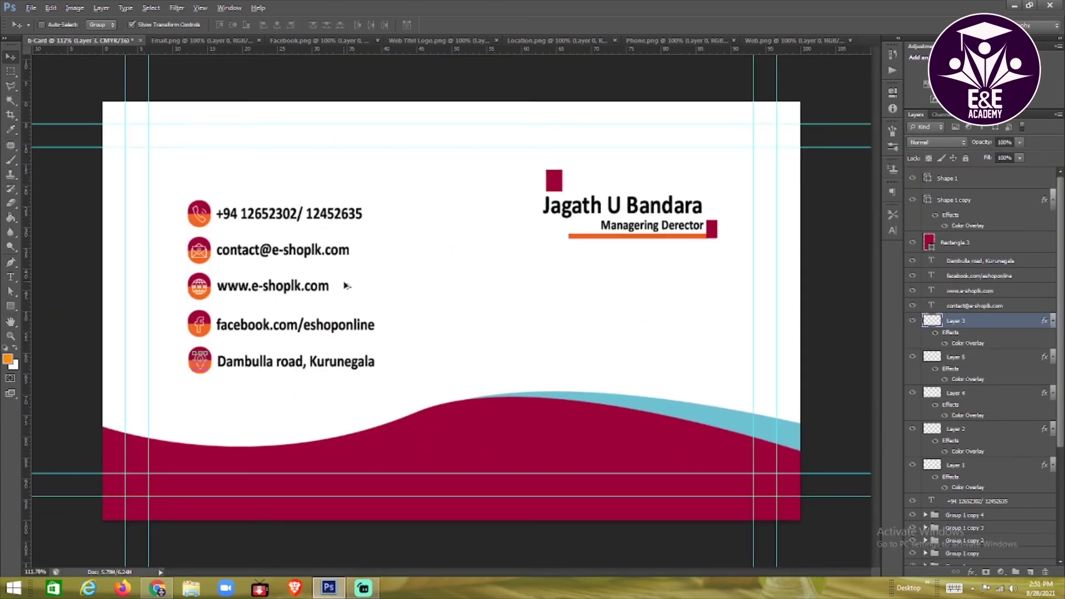
scroll(313, 318, "down", 1)
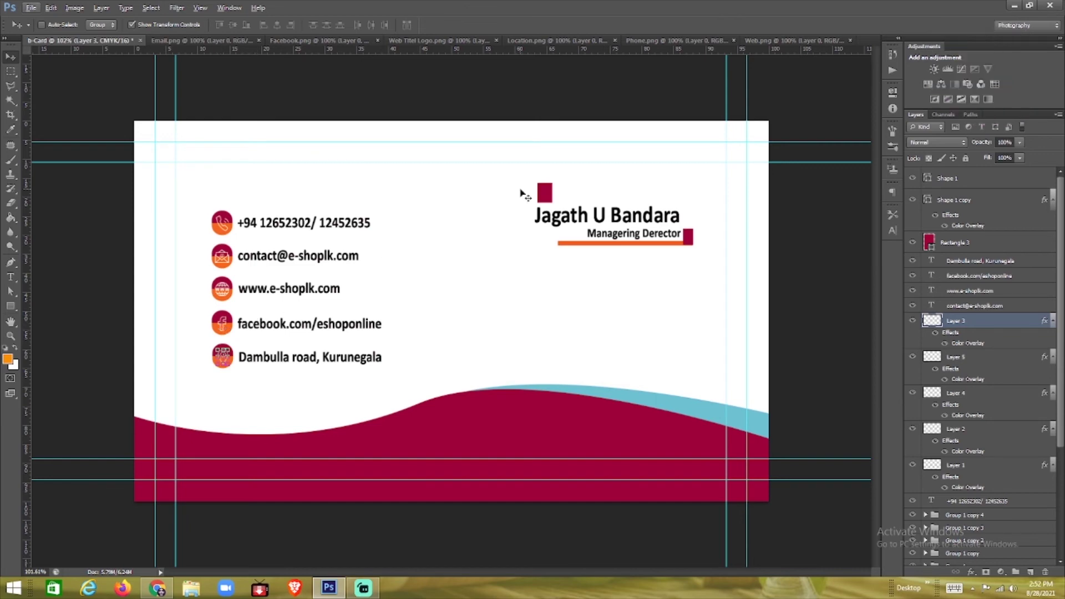
right_click(545, 192)
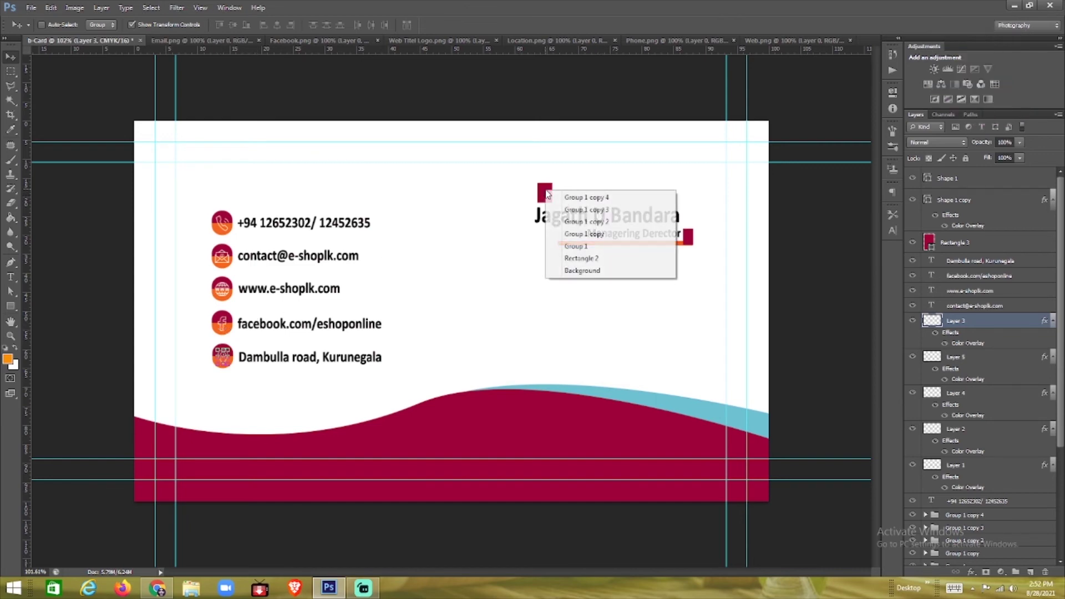
left_click(577, 201)
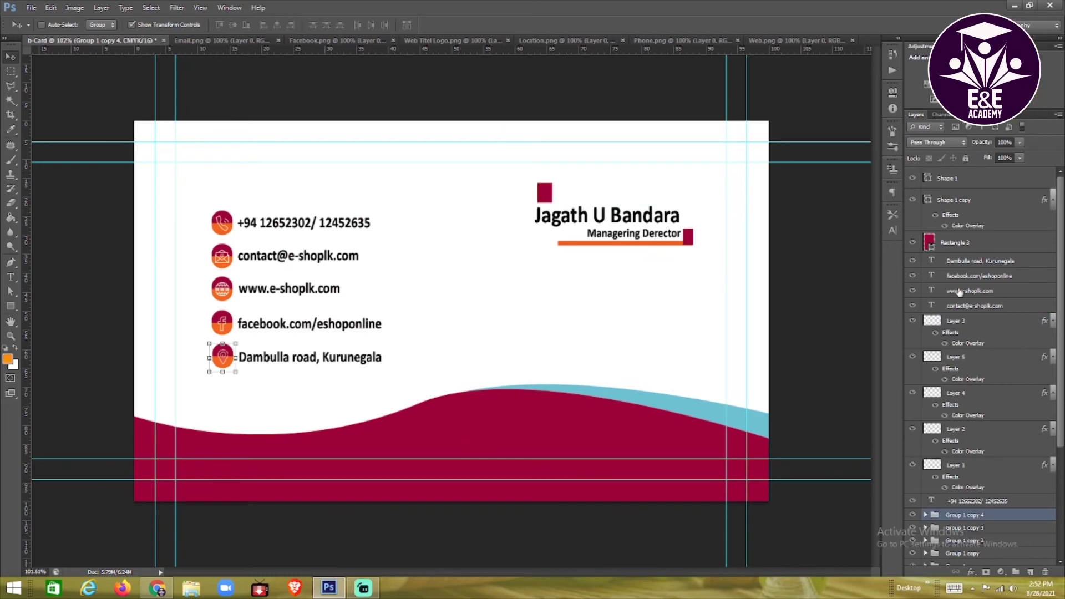
right_click(552, 216)
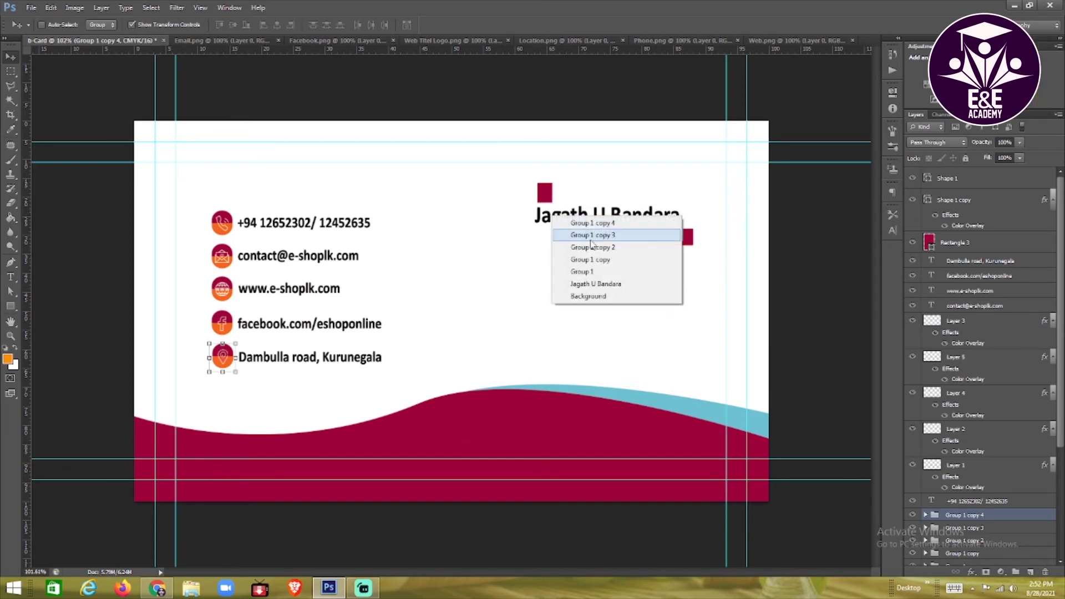
left_click(607, 285)
Step: Add Rectangle 2, Rectangle 1 and the Managering Derector subtitle to the selection
right_click(545, 194)
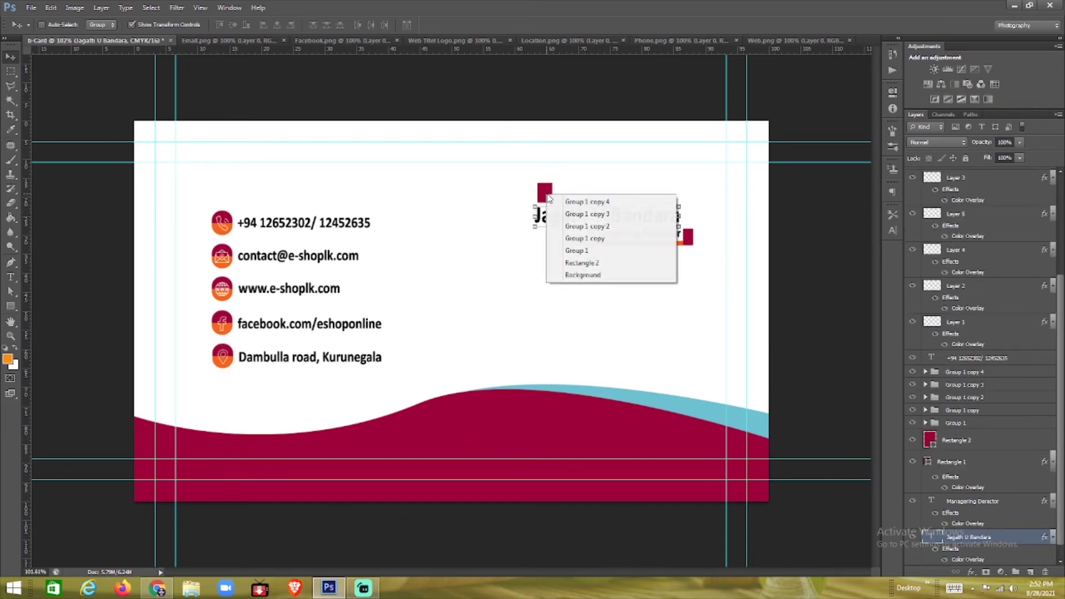
left_click(589, 263)
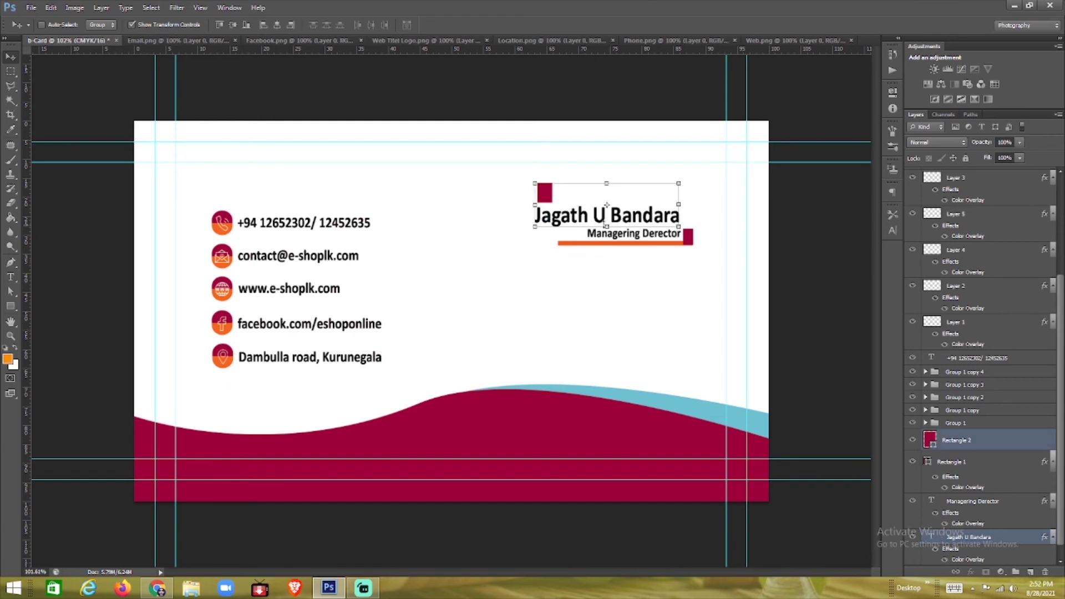
right_click(631, 244)
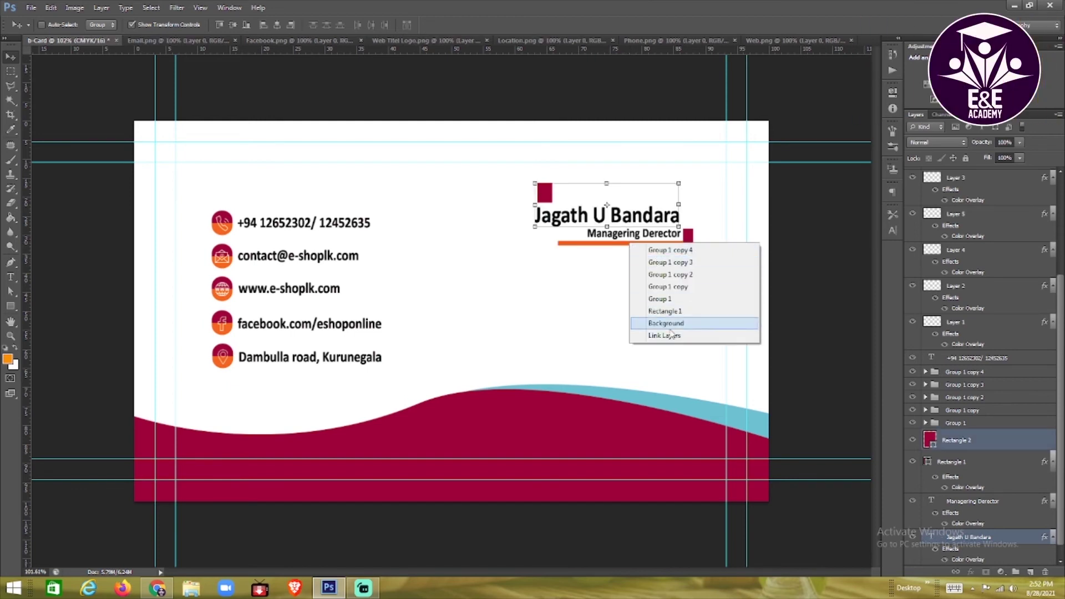
left_click(665, 311, "shift")
right_click(634, 234)
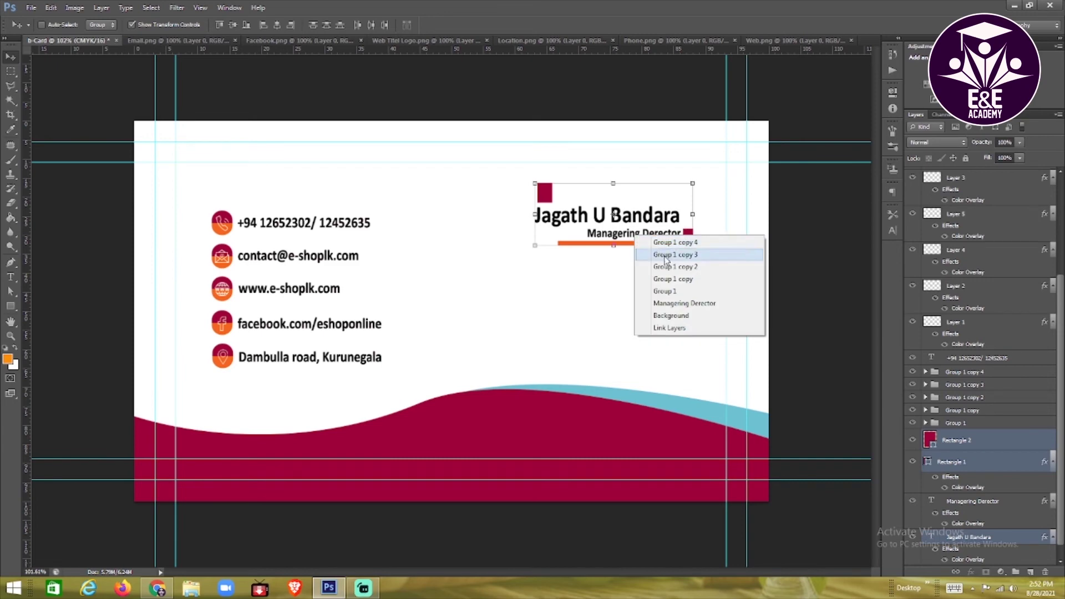
left_click(666, 300, "shift")
right_click(688, 246)
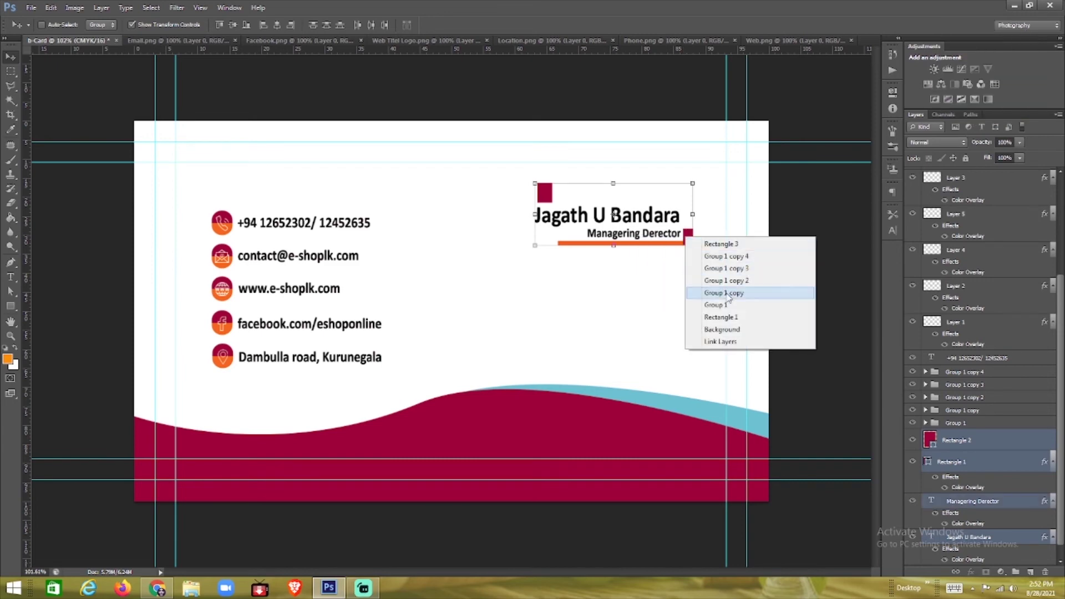
left_click(716, 316, "shift")
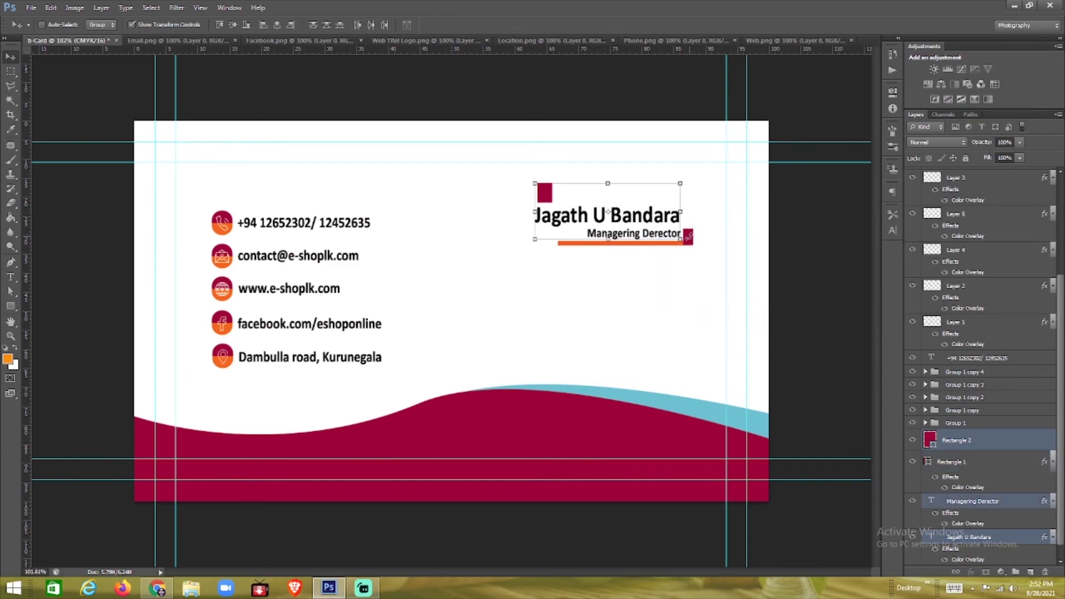
right_click(687, 238)
left_click(716, 317, "shift")
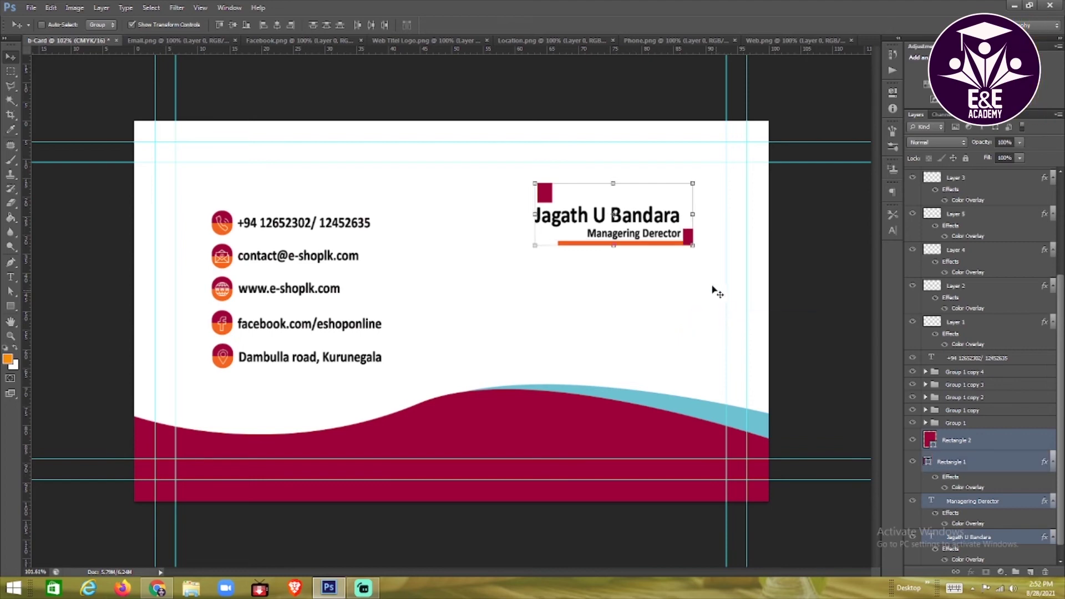
Step: Drag the selected title block down and back up, settling it slightly lower on the right
left_click_drag(649, 222, 653, 232)
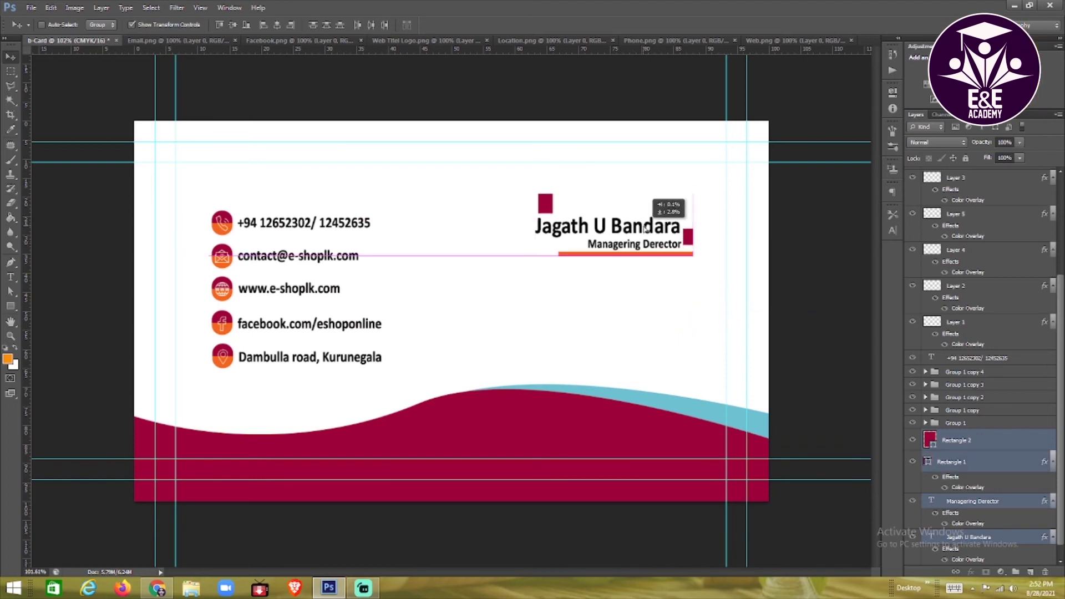
right_click(684, 237)
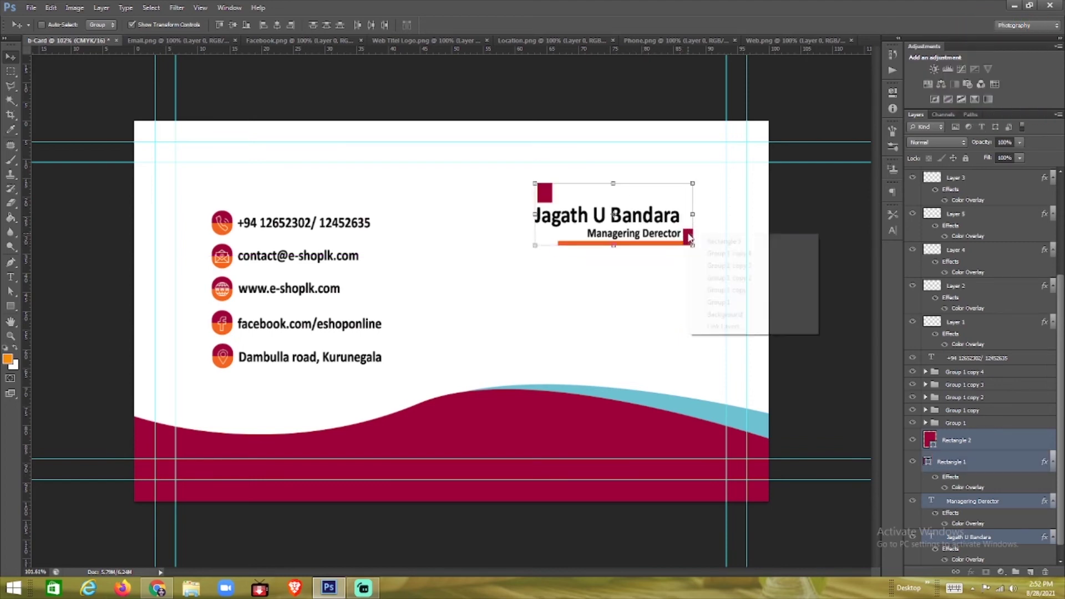
left_click(700, 244)
left_click_drag(653, 218, 655, 256)
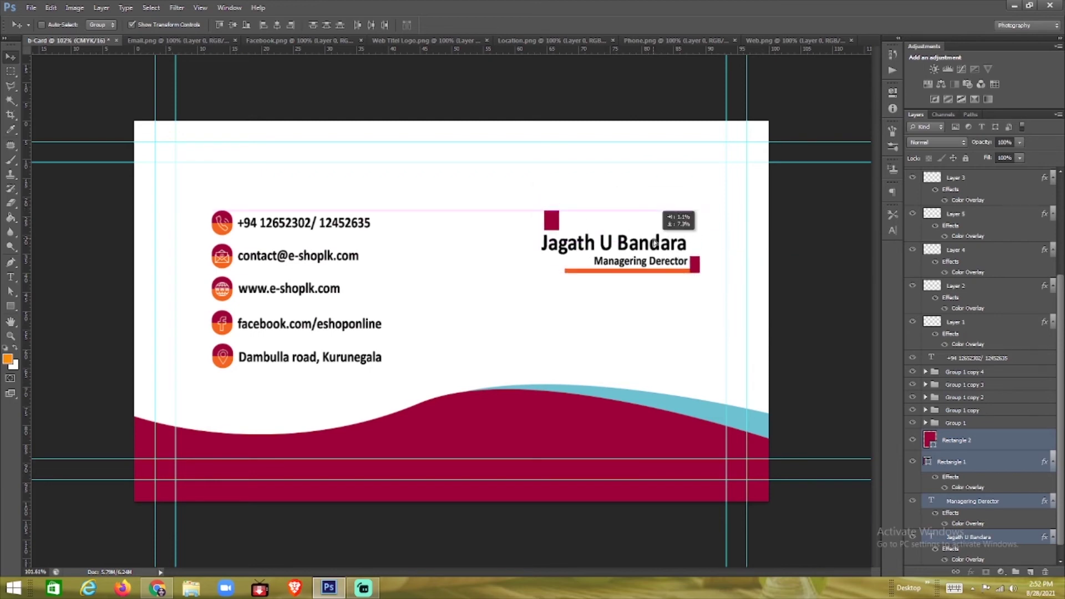
left_click_drag(656, 257, 644, 234)
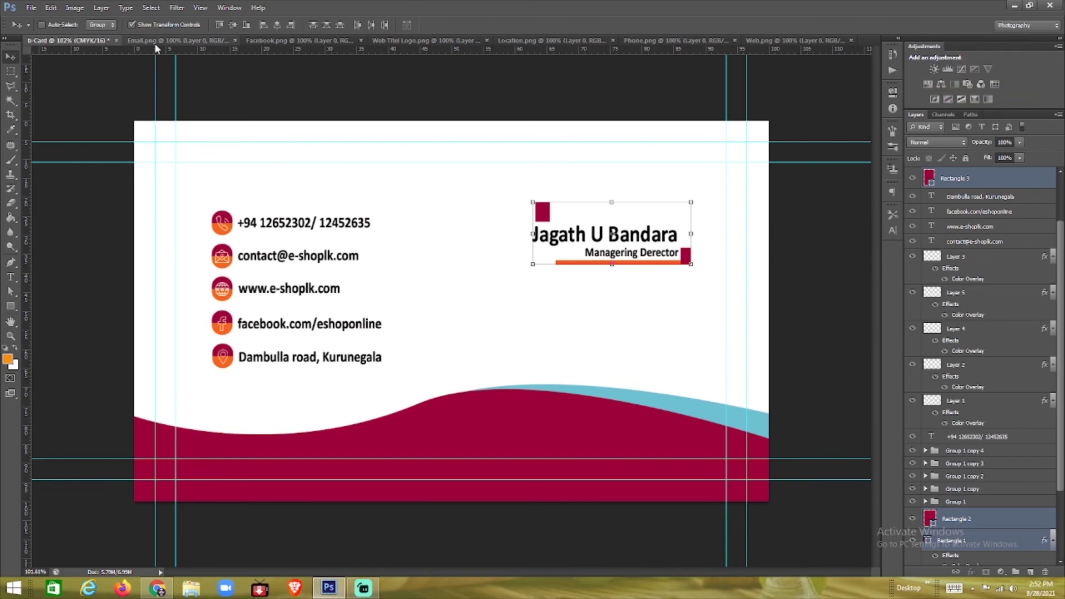
Step: Close the Email, Facebook, Web Titel Logo, Location, Phone and Web.png icon documents
left_click(224, 43)
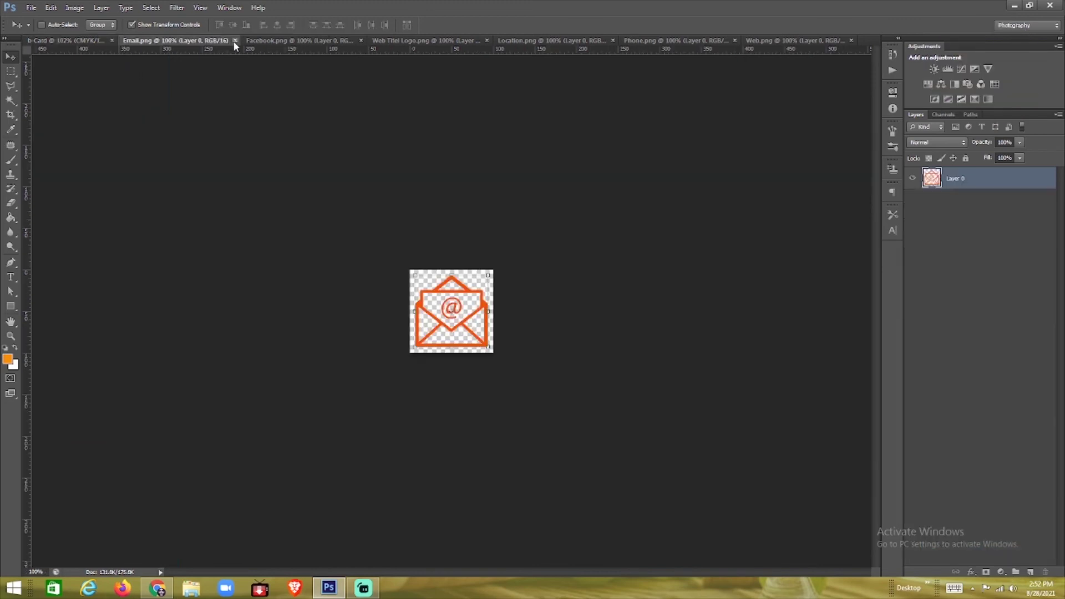
left_click(235, 41)
left_click(251, 41)
left_click(266, 41)
left_click(249, 41)
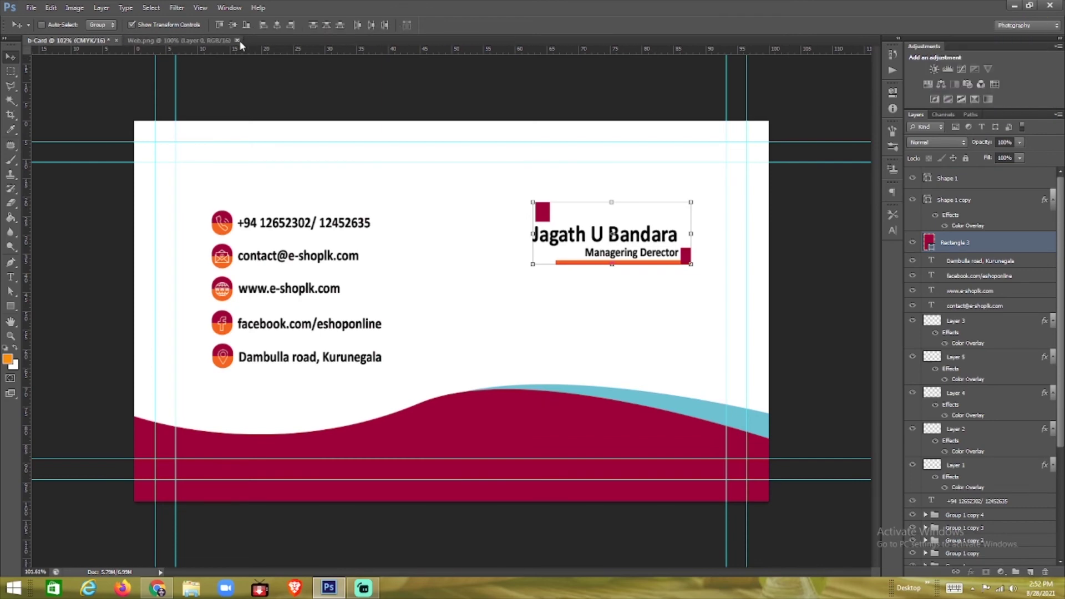
left_click(237, 40)
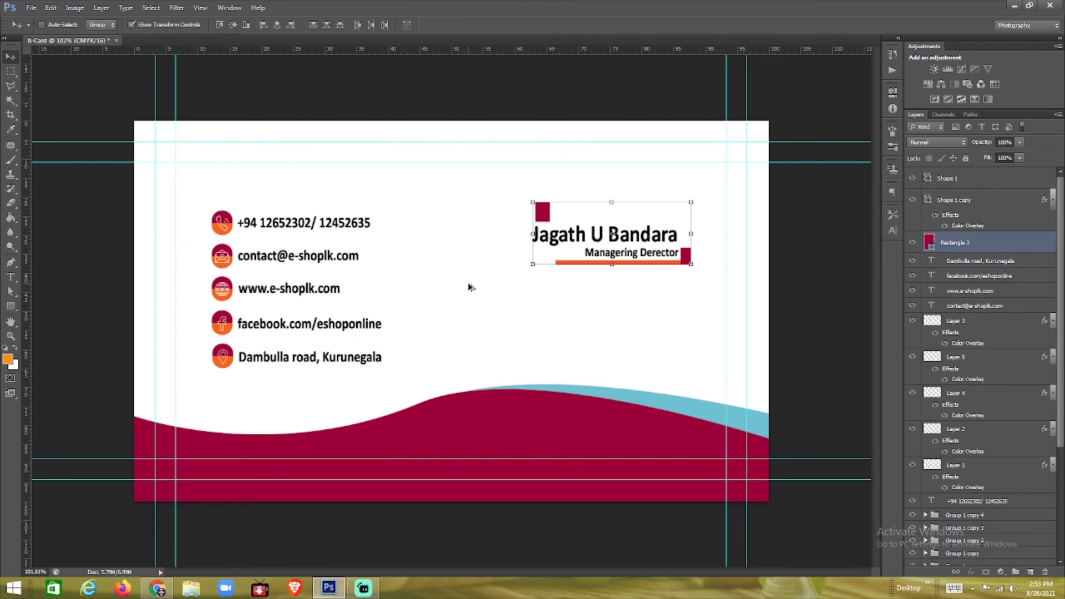
scroll(470, 286, "down", 2)
scroll(499, 300, "down", 2)
scroll(555, 317, "down", 2)
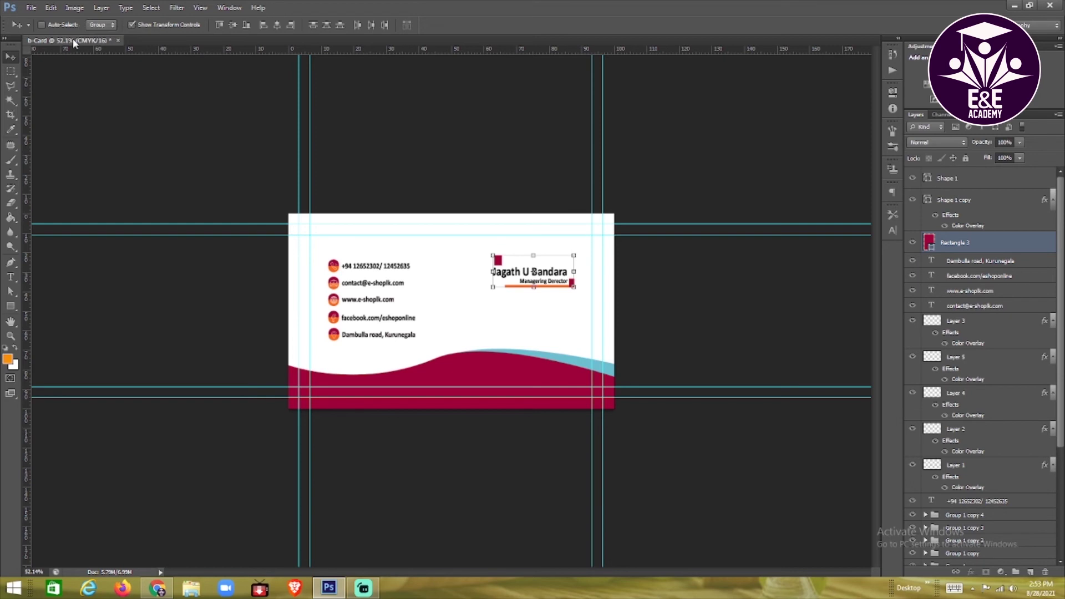
Step: Float the b-Card document in its own window and bring up its document options
left_click_drag(72, 40, 163, 81)
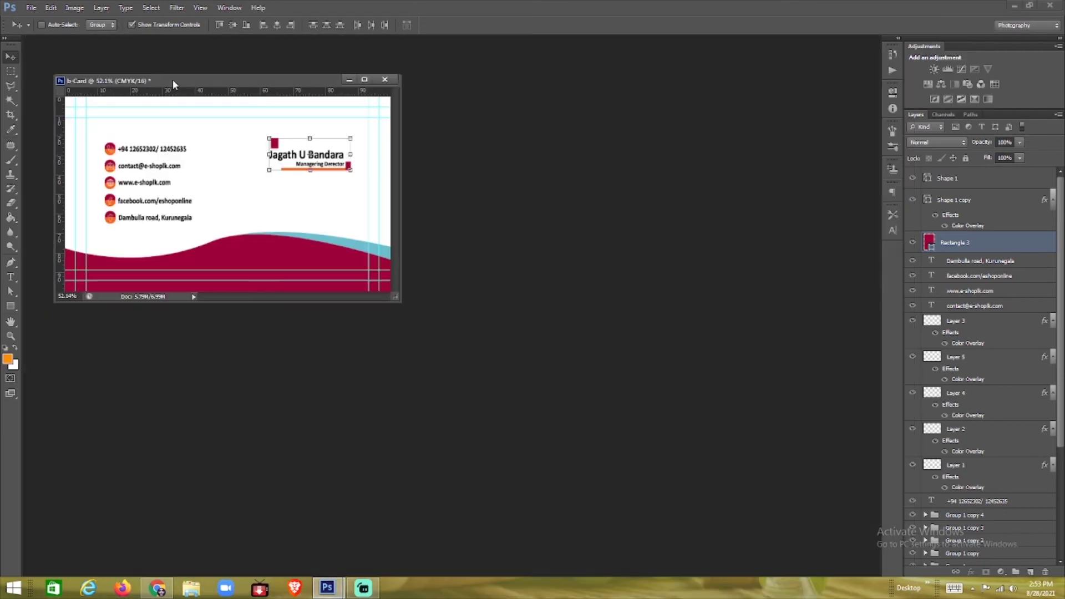
right_click(173, 82)
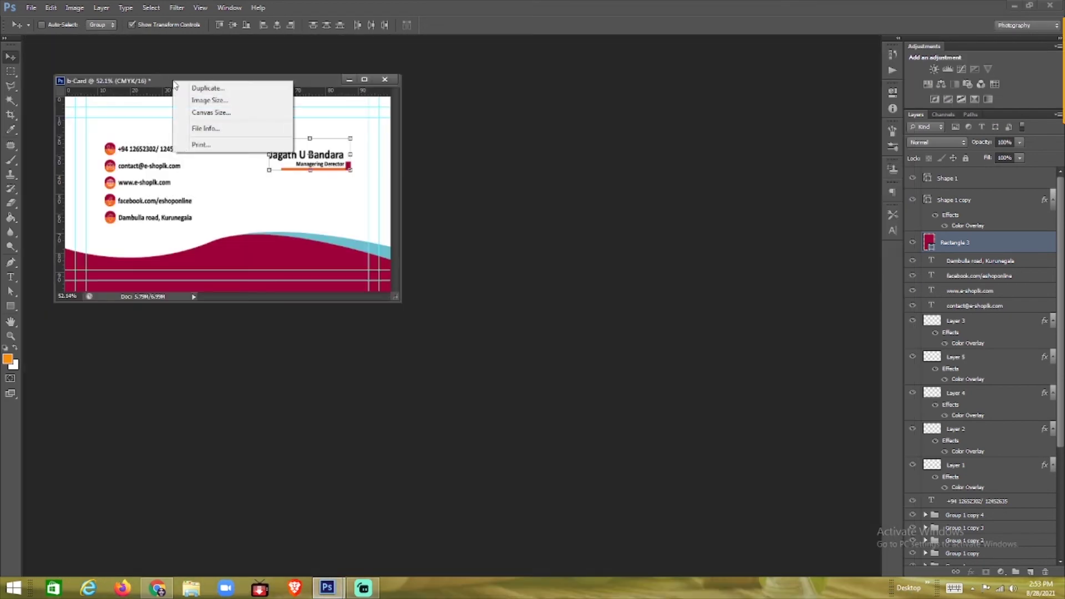
Step: Duplicate the card as b-Card copy and float the copy in its own window
left_click(207, 89)
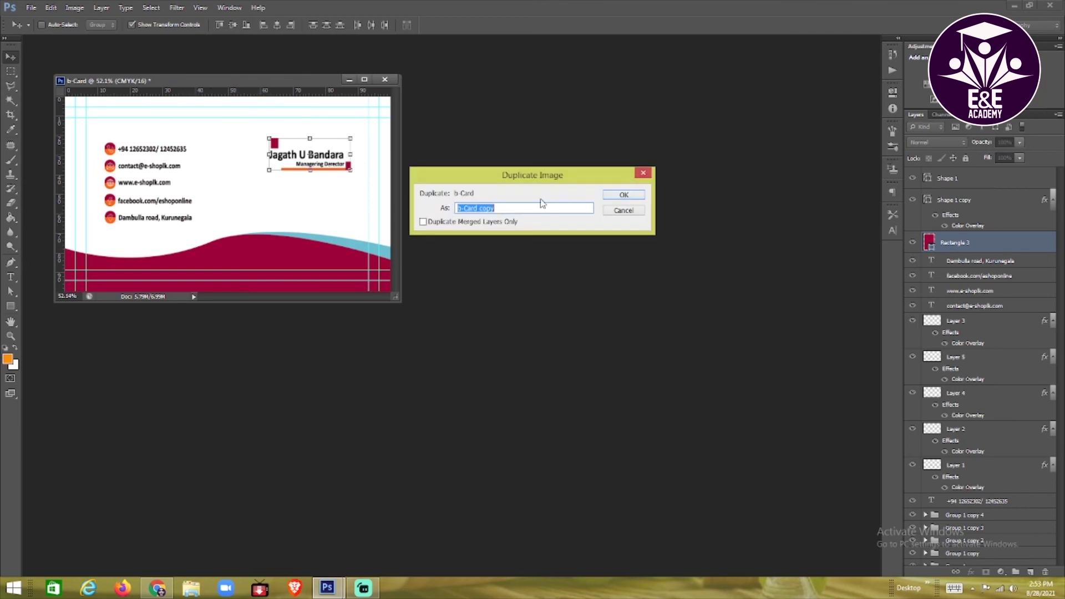
left_click(623, 195)
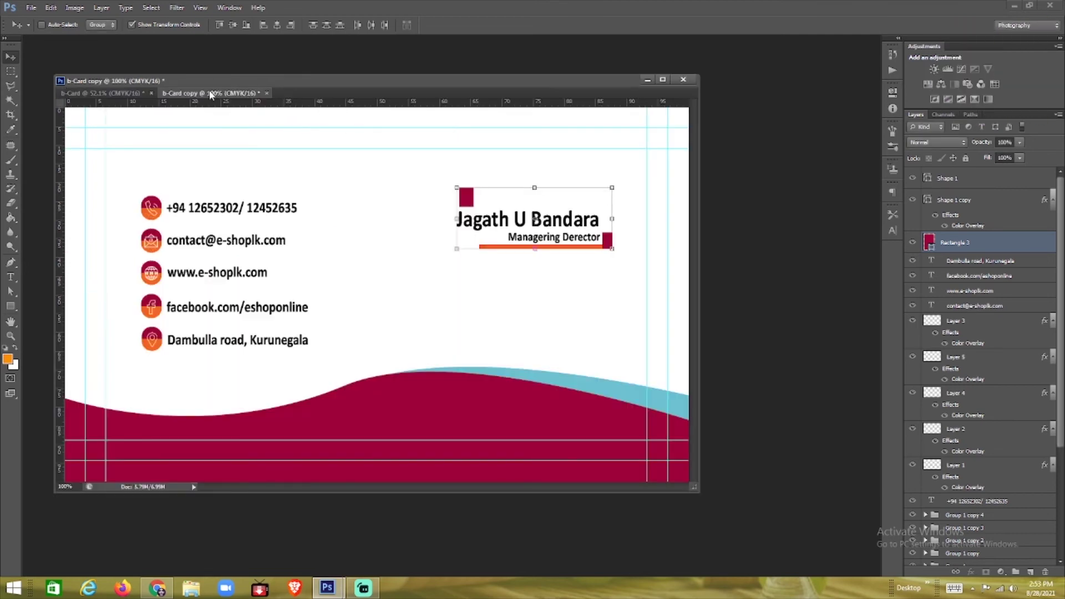
left_click_drag(220, 100, 342, 150)
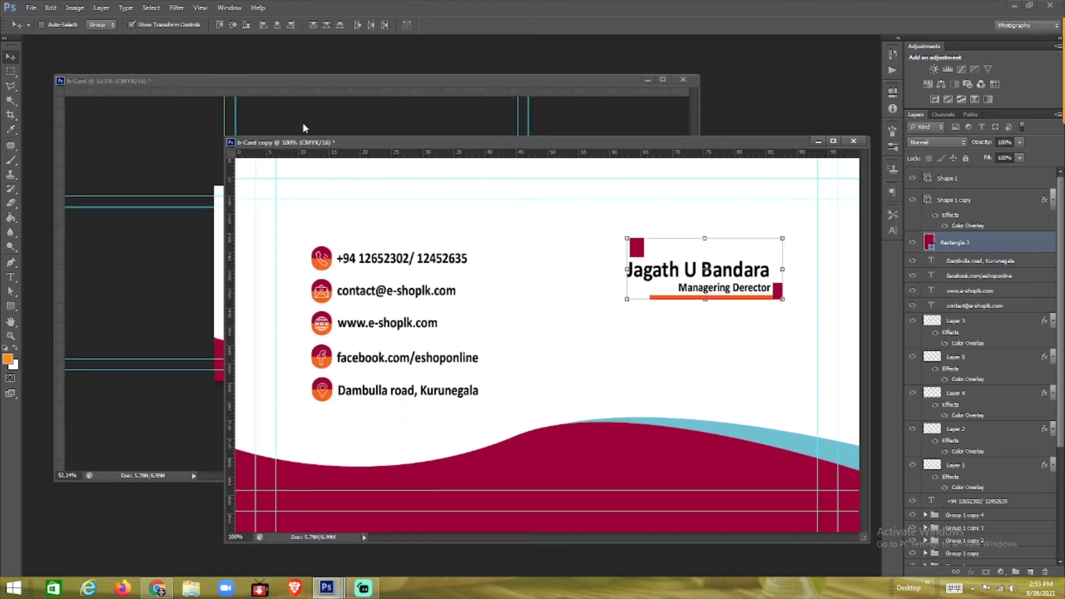
Step: Arrange the b-Card and b-Card copy windows side by side, with the copy in front
scroll(439, 336, "down", 2)
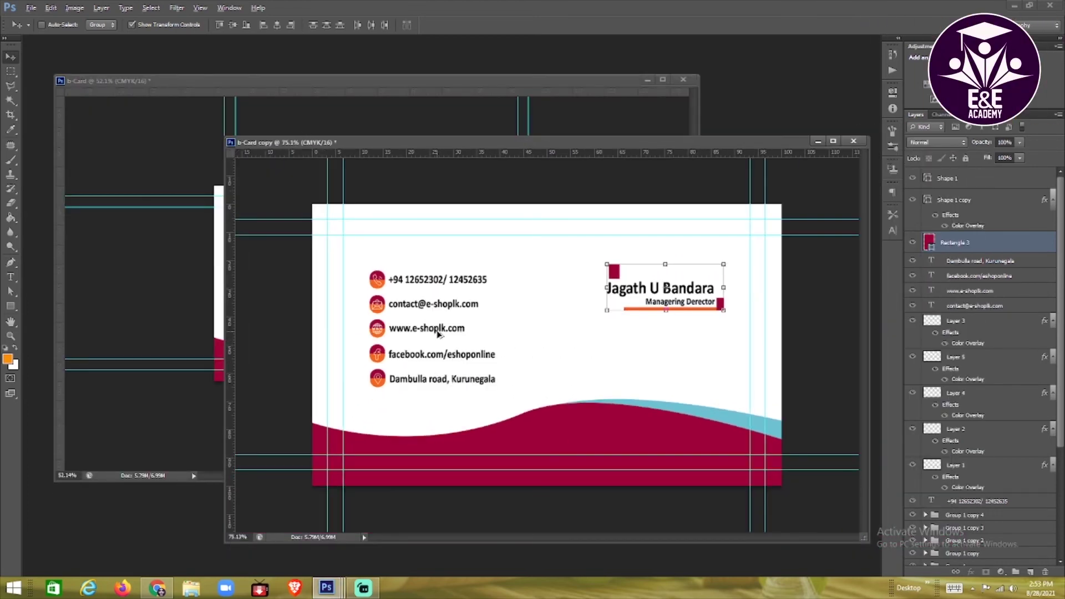
scroll(440, 332, "down", 2)
mouse_move(438, 142)
left_mouse_down()
mouse_move(692, 143)
mouse_move(779, 101)
left_mouse_up()
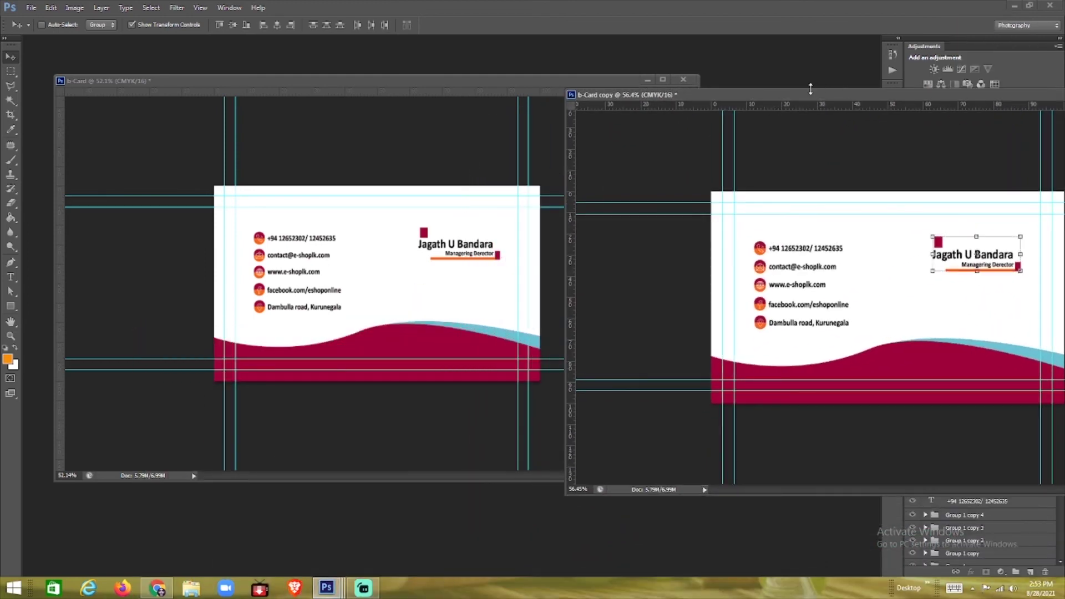
mouse_move(525, 78)
left_mouse_down()
mouse_move(491, 82)
mouse_move(521, 72)
left_mouse_up()
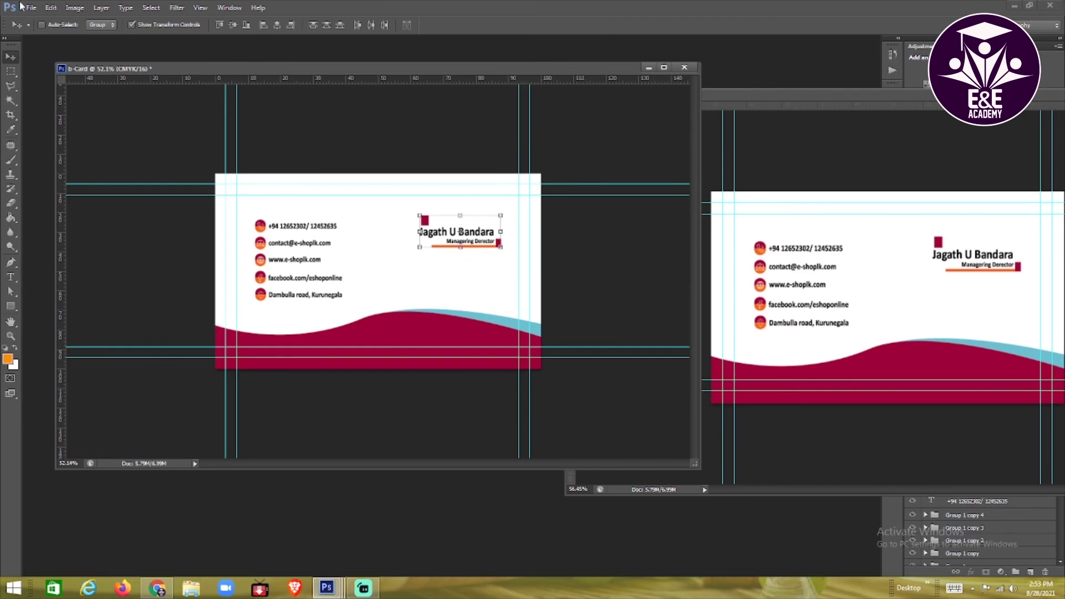
left_click_drag(248, 69, 229, 53)
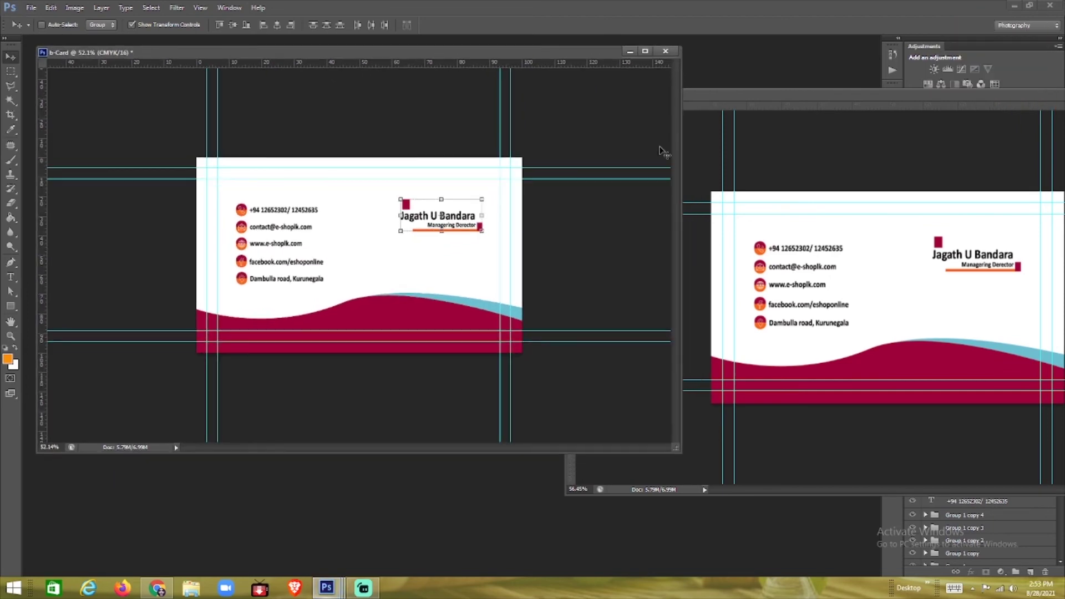
mouse_move(767, 89)
left_mouse_down()
mouse_move(334, 109)
mouse_move(356, 115)
left_mouse_up()
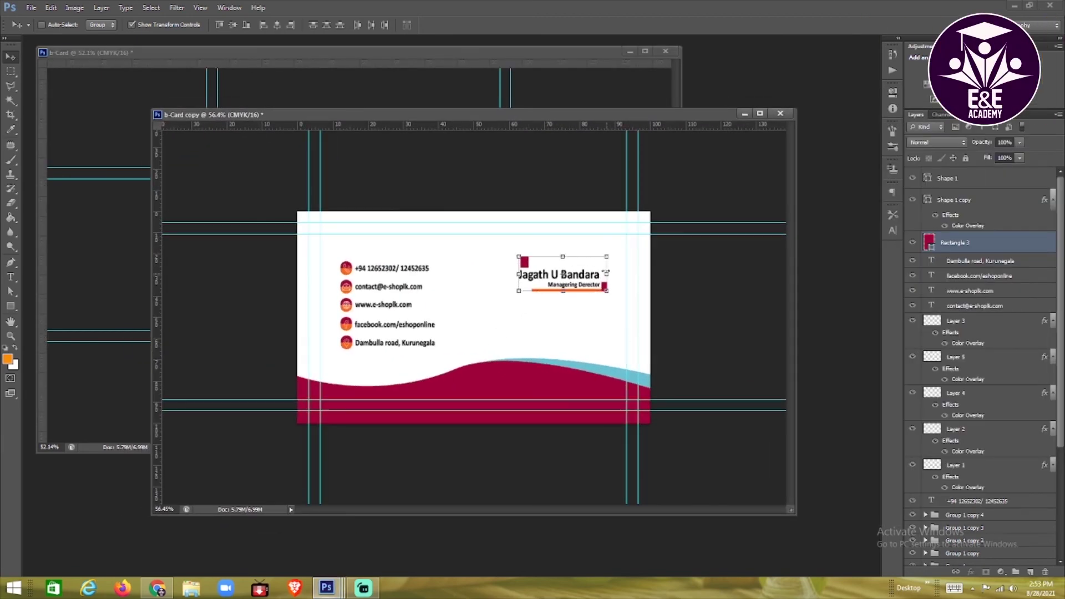
Step: Delete the name block, contact text lines, icons and phone number from the copy
key("Delete")
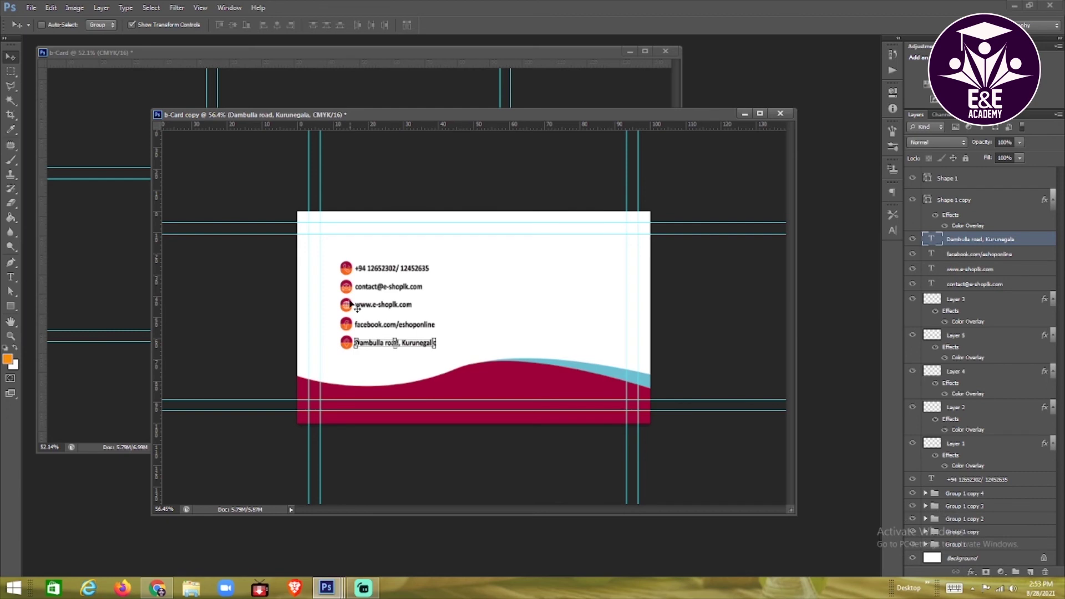
key("Delete")
key("Delete")
key("Delete")
key("Delete")
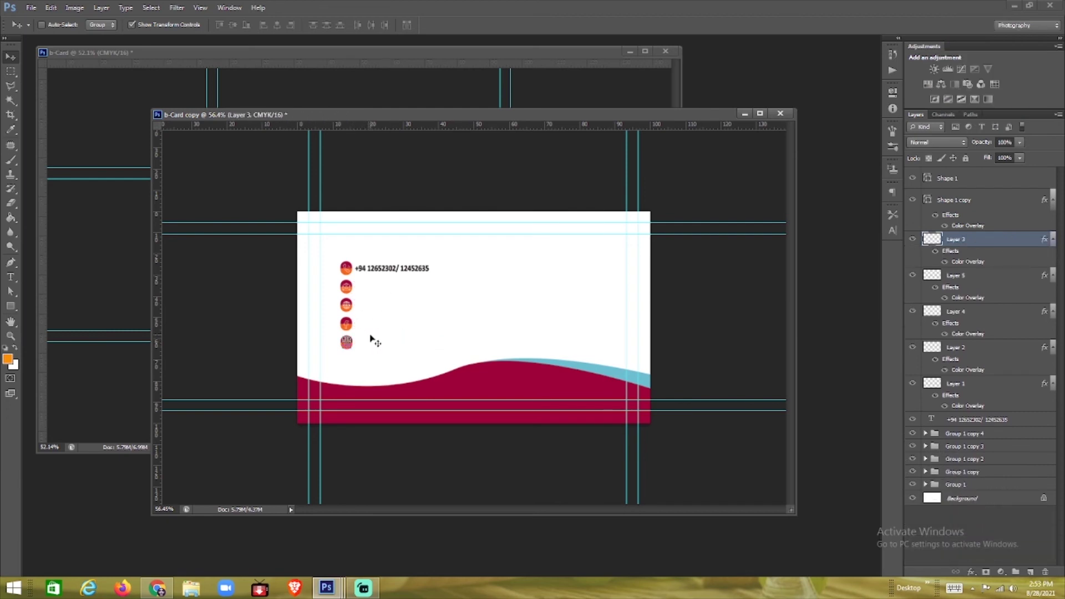
key("Delete")
key("Delete")
key("Delete")
key("Delete")
key("Delete")
key("Delete")
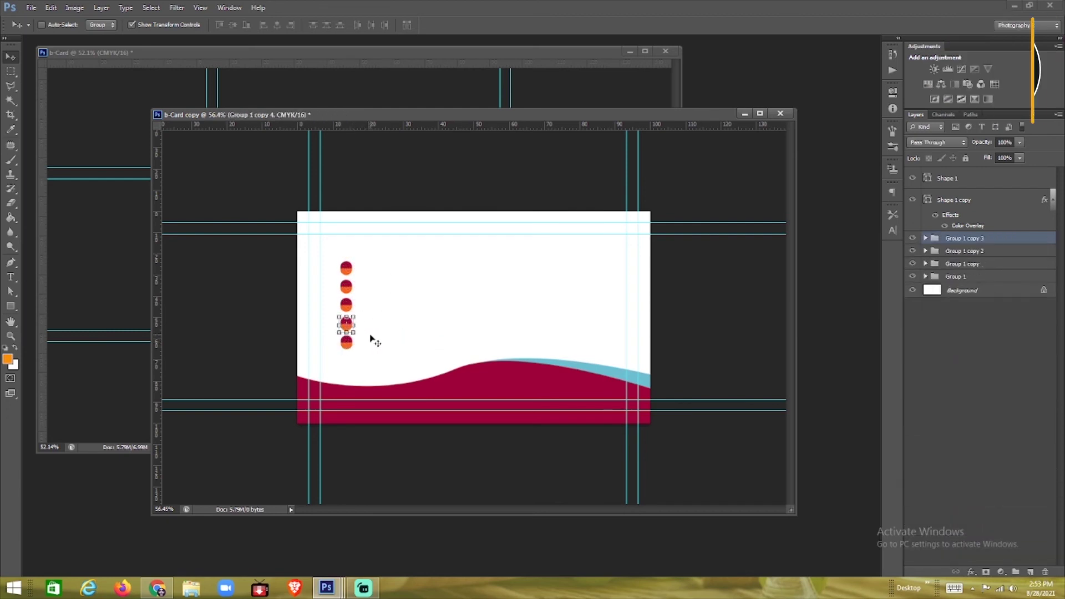
key("Delete")
key("Delete")
key("Delete")
key("Delete")
key("Delete")
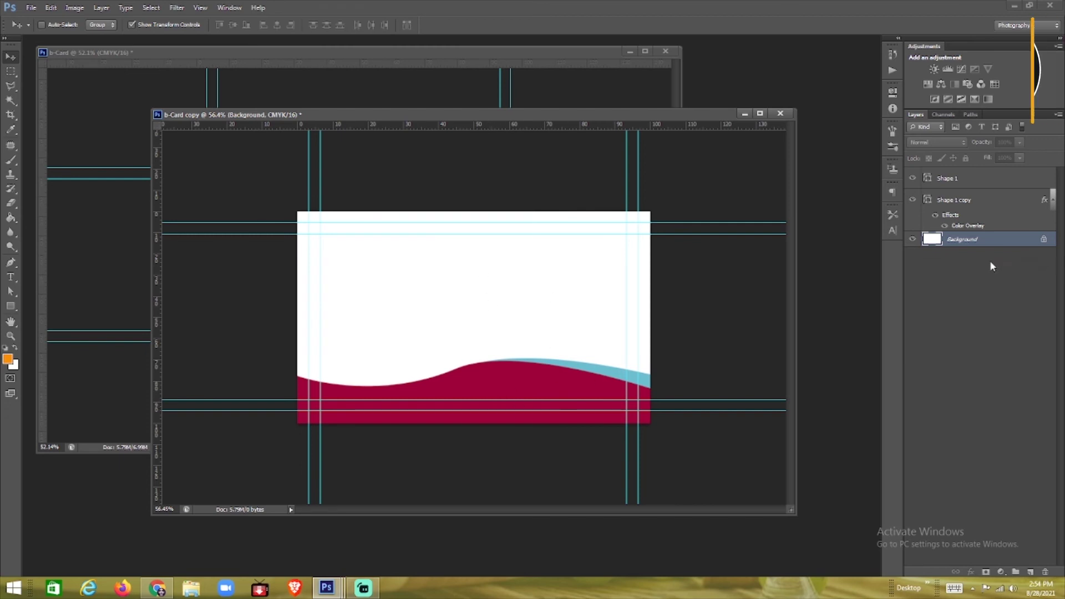
Step: Delete the teal Shape 1 copy and crimson Shape 1 wave layers
left_click(955, 200)
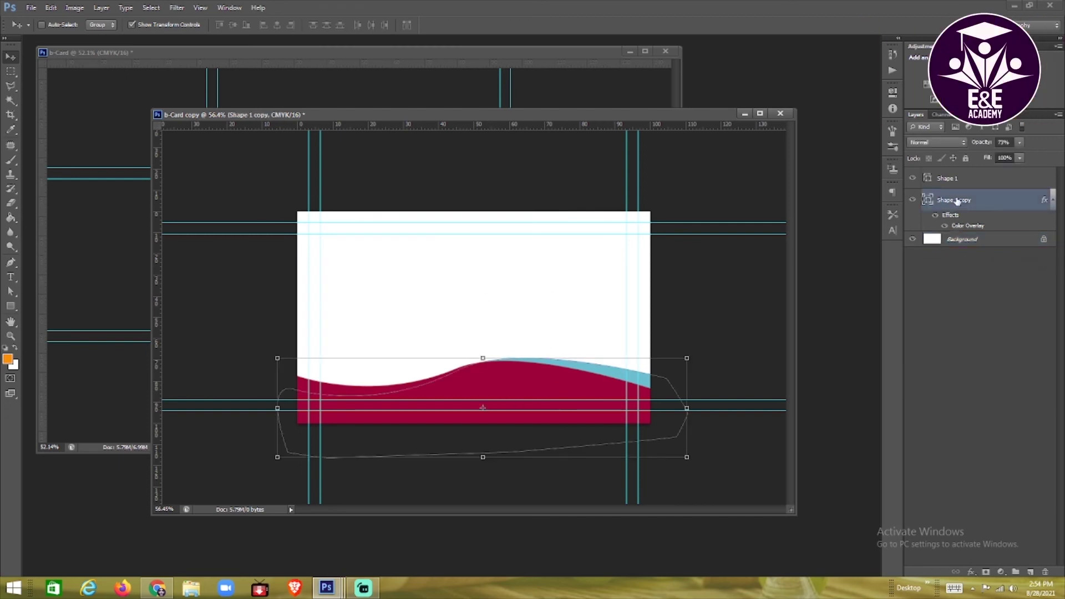
key("Delete")
left_click(956, 183)
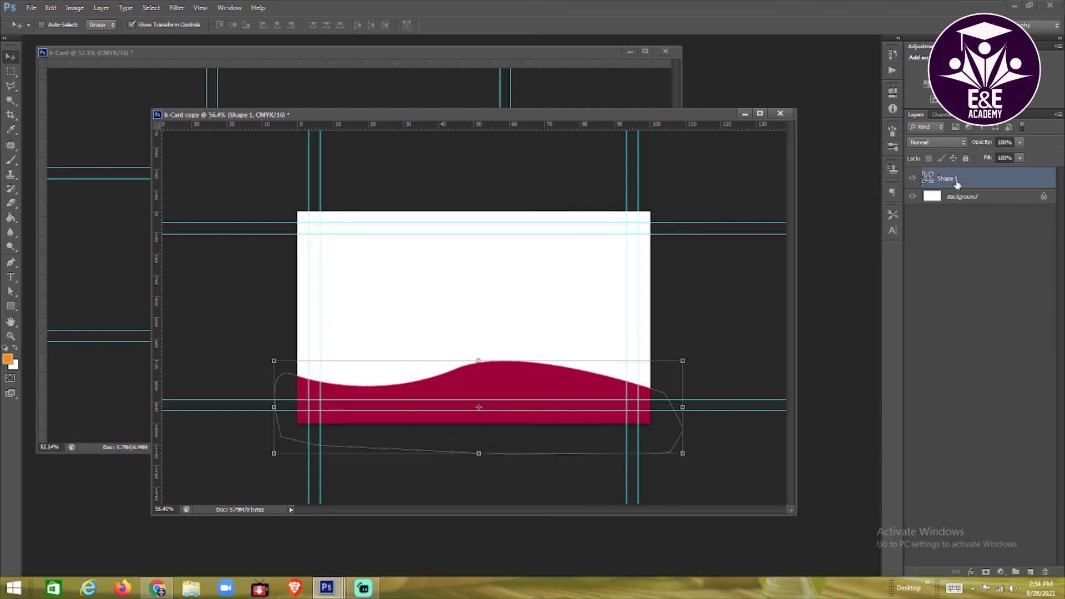
key("Delete")
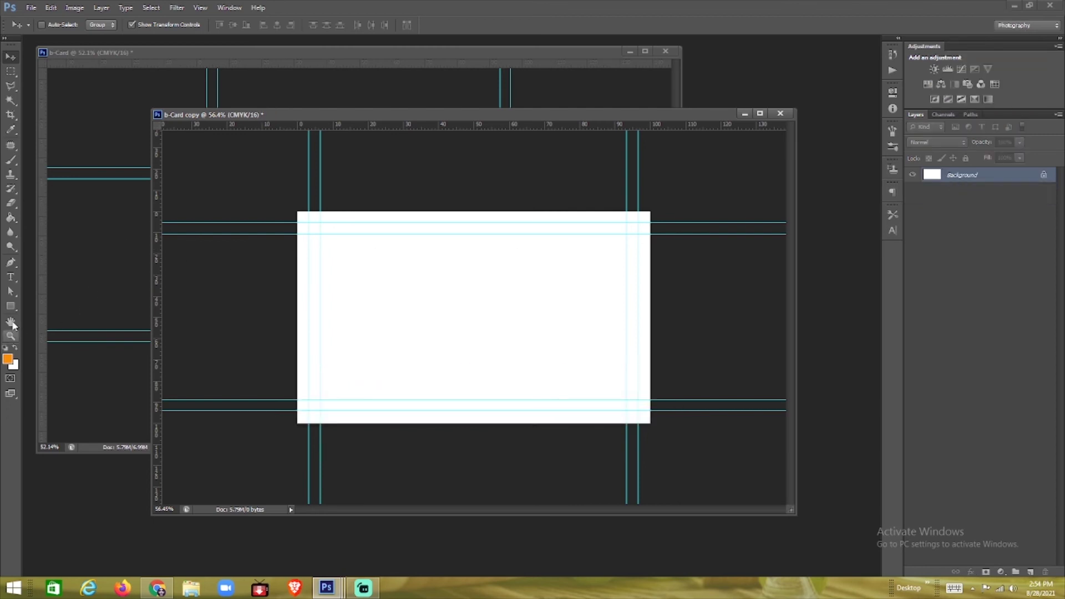
left_click(10, 306)
Step: Draw a maroon Rectangle 1 shape spanning the full card copy
left_click_drag(287, 204, 666, 438)
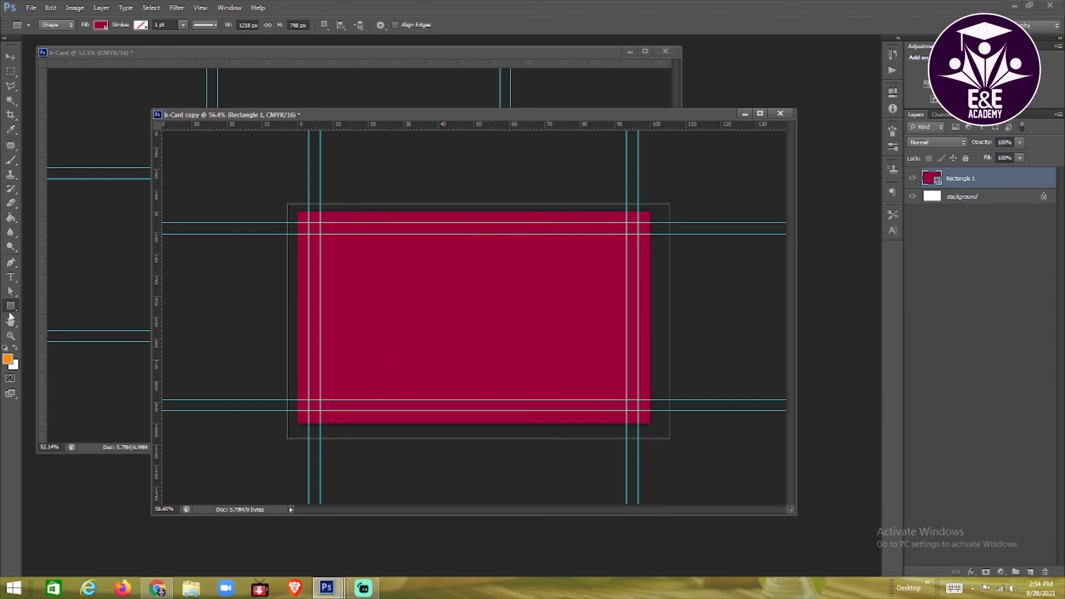
right_click(10, 308)
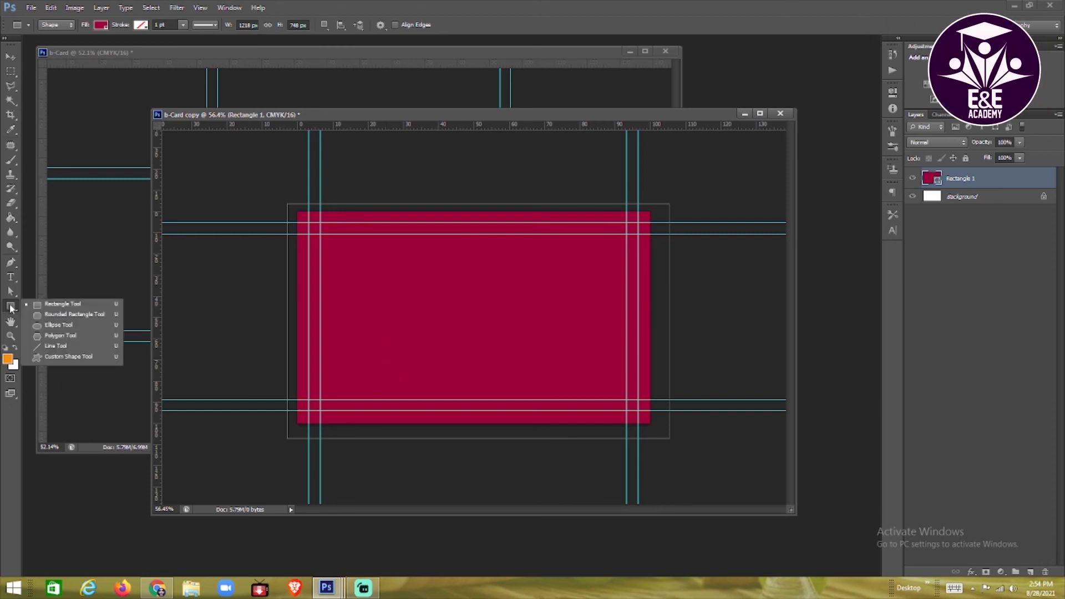
left_click(60, 326)
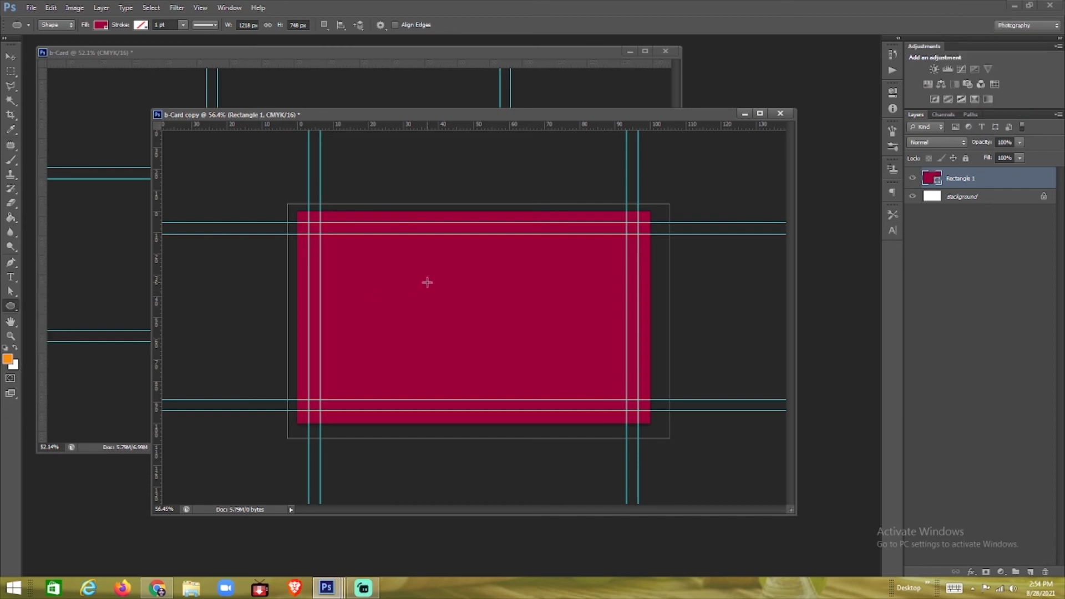
Step: Discard a trial circle and draw a new Ellipse 1 circle near the card's centre
left_click_drag(428, 282, 501, 357)
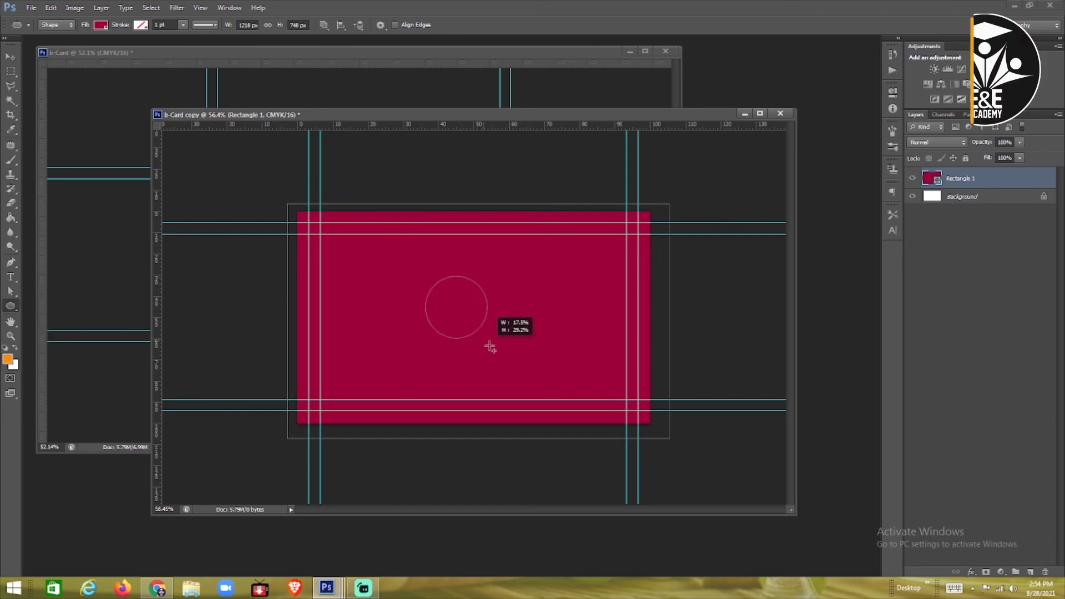
left_click_drag(501, 357, 507, 362)
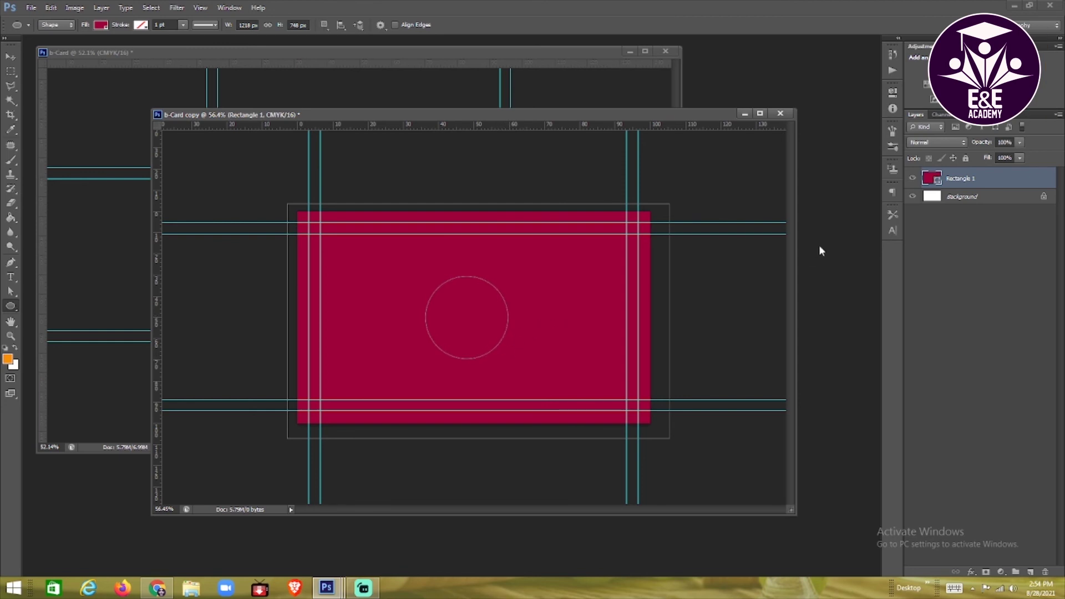
left_click(13, 57)
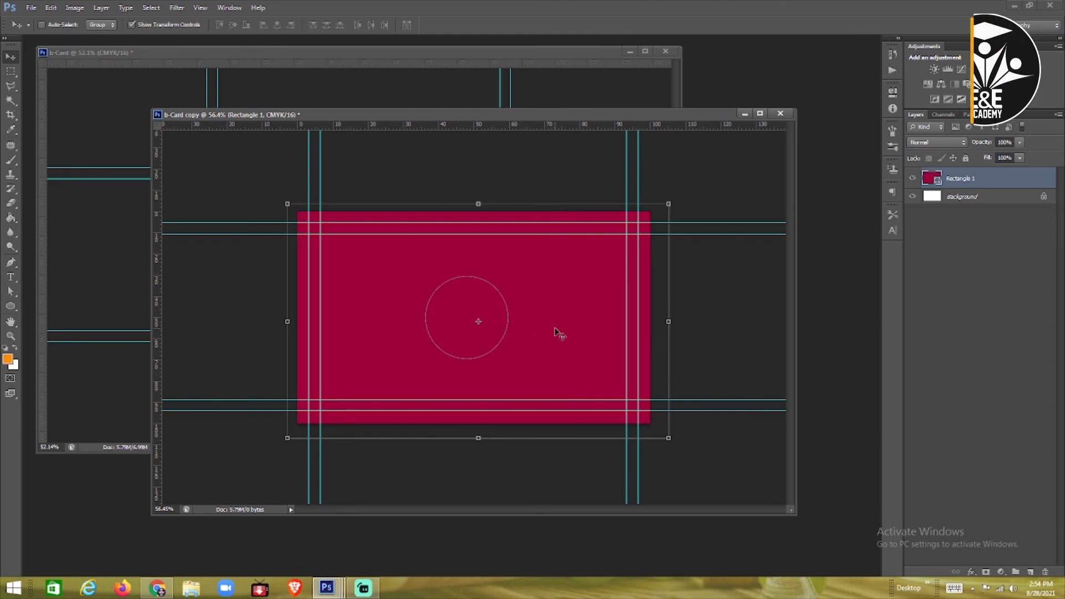
key("ctrl+z")
left_click(1018, 229)
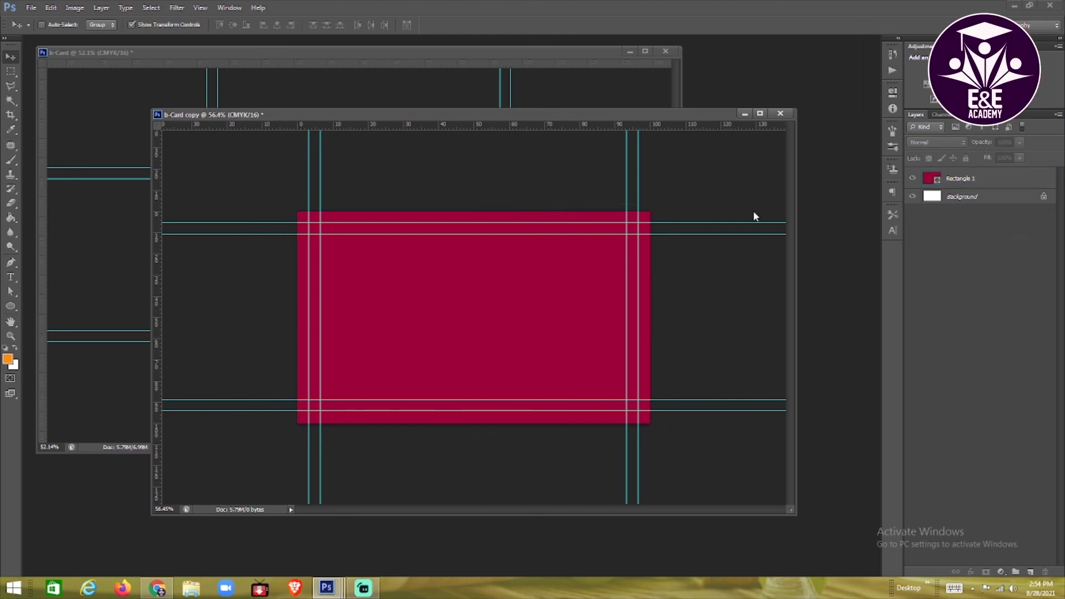
left_click(11, 306)
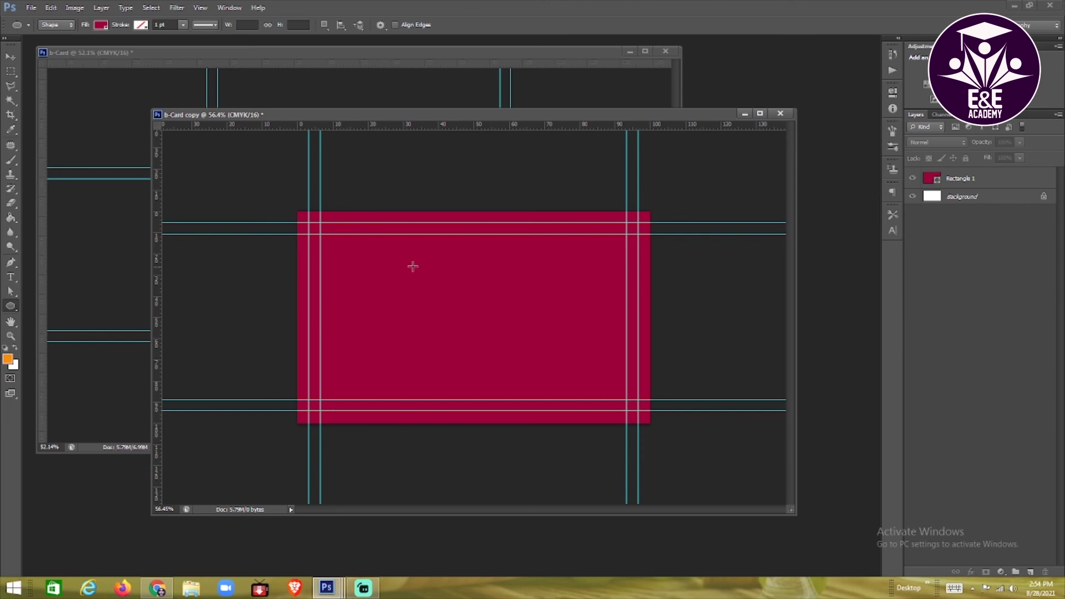
left_click_drag(421, 265, 536, 366)
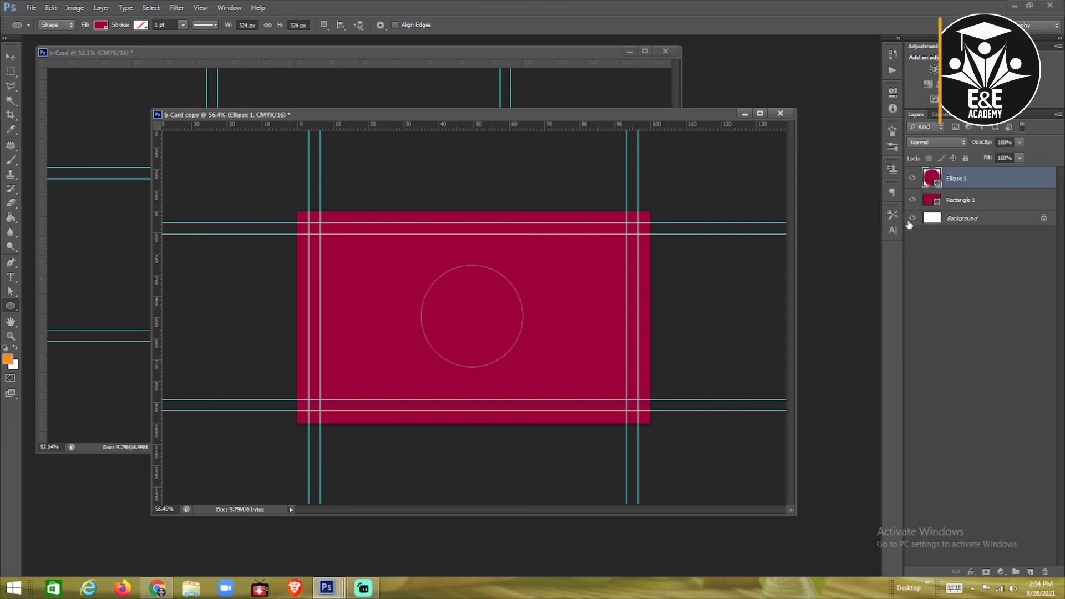
Step: Give the Ellipse 1 circle a near-white fbfafa Color Overlay effect
left_click(970, 573)
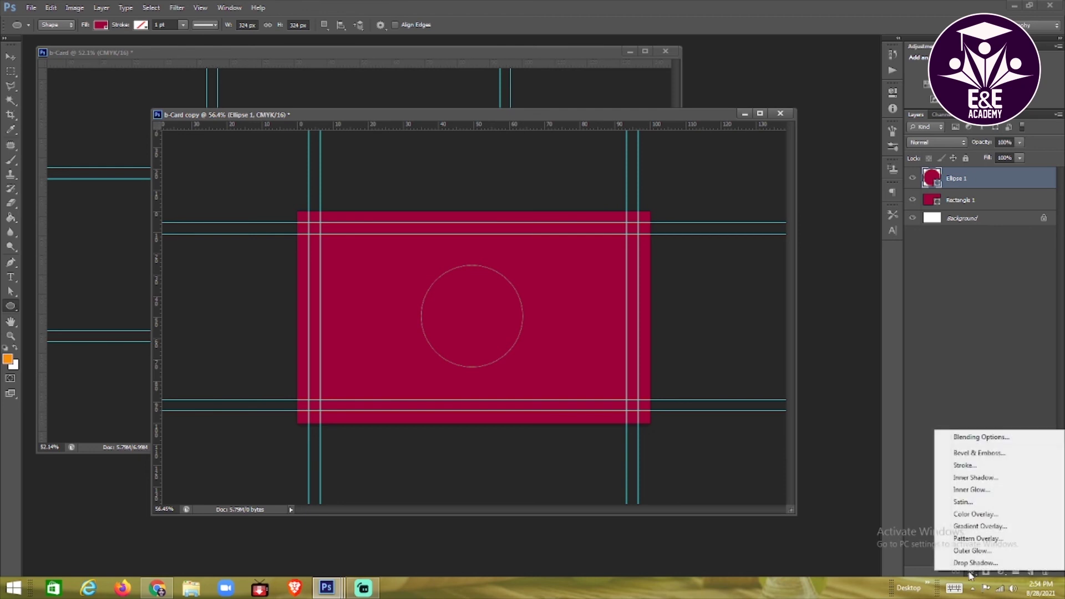
left_click(986, 515)
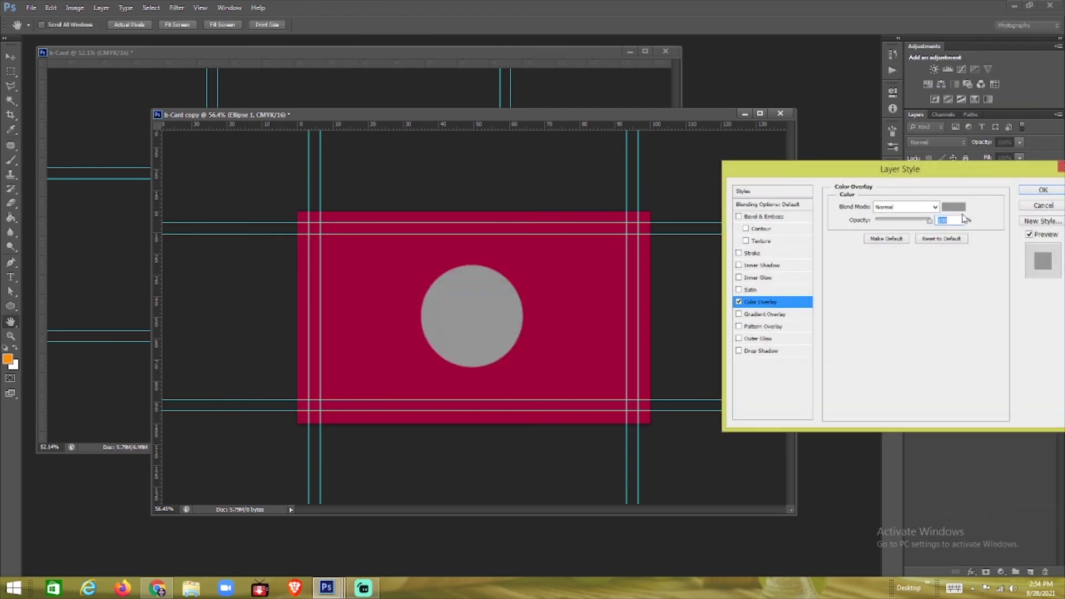
left_click(956, 209)
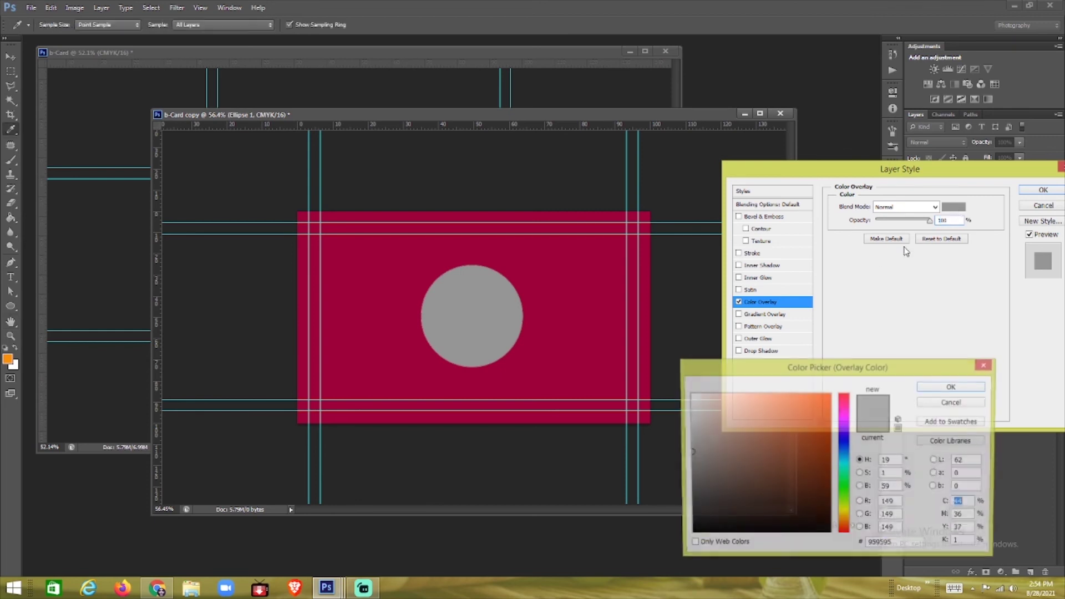
left_click(690, 396)
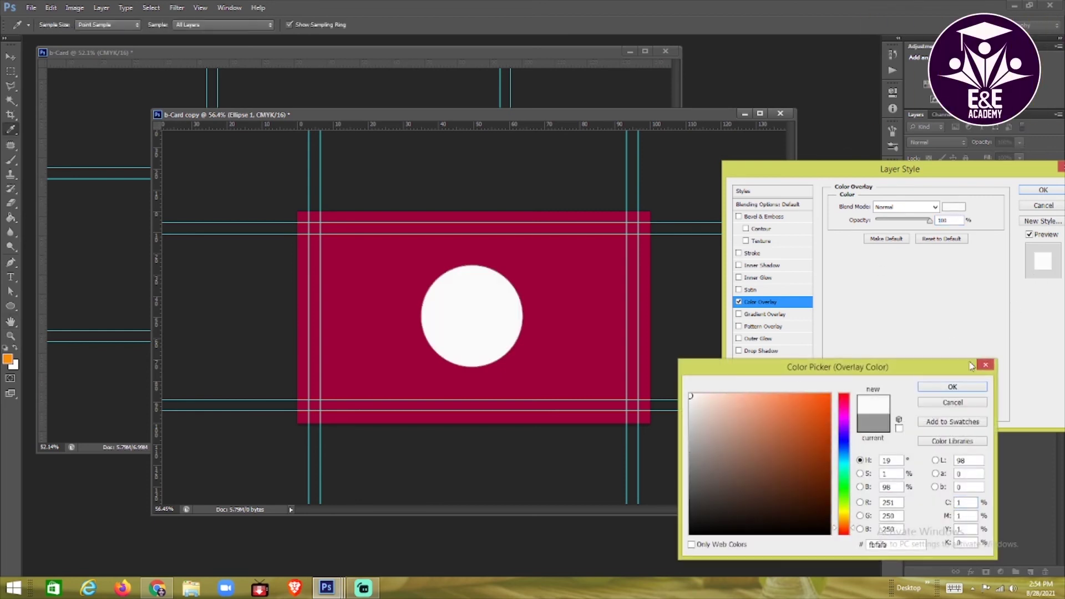
left_click(951, 387)
left_click(1044, 191)
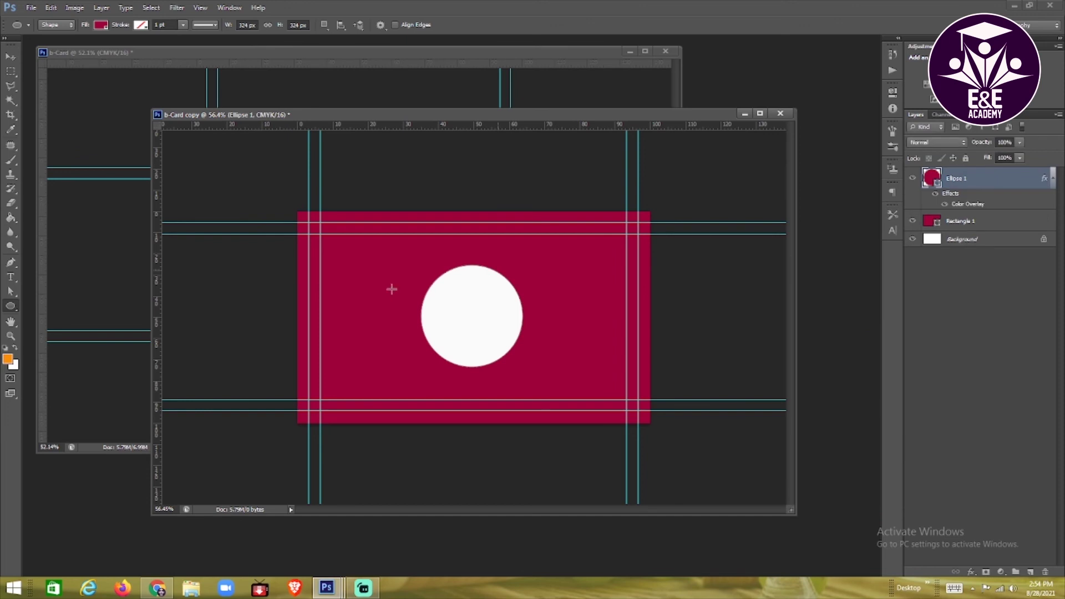
left_click(13, 59)
Step: Nudge the circle and stack the front b-Card window above the back card
left_click_drag(474, 327, 489, 323)
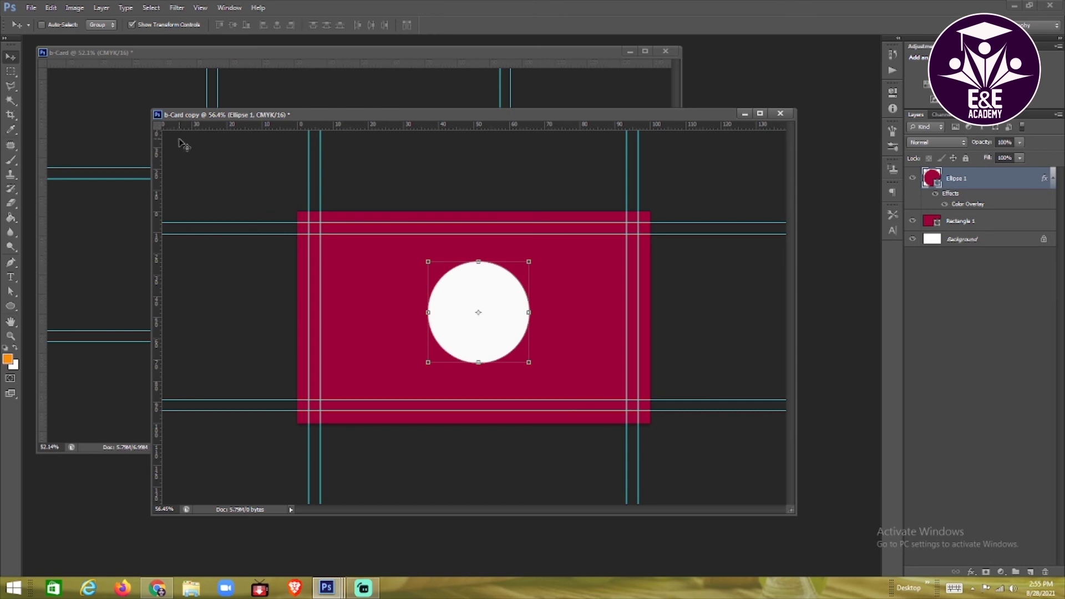
left_click_drag(318, 118, 298, 44)
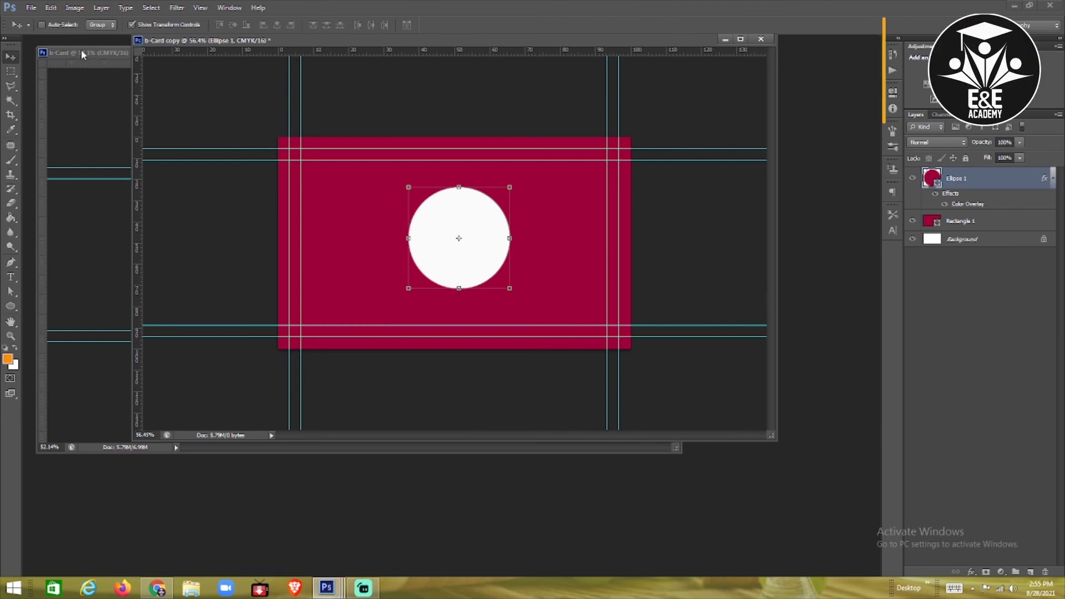
left_click_drag(81, 53, 81, 40)
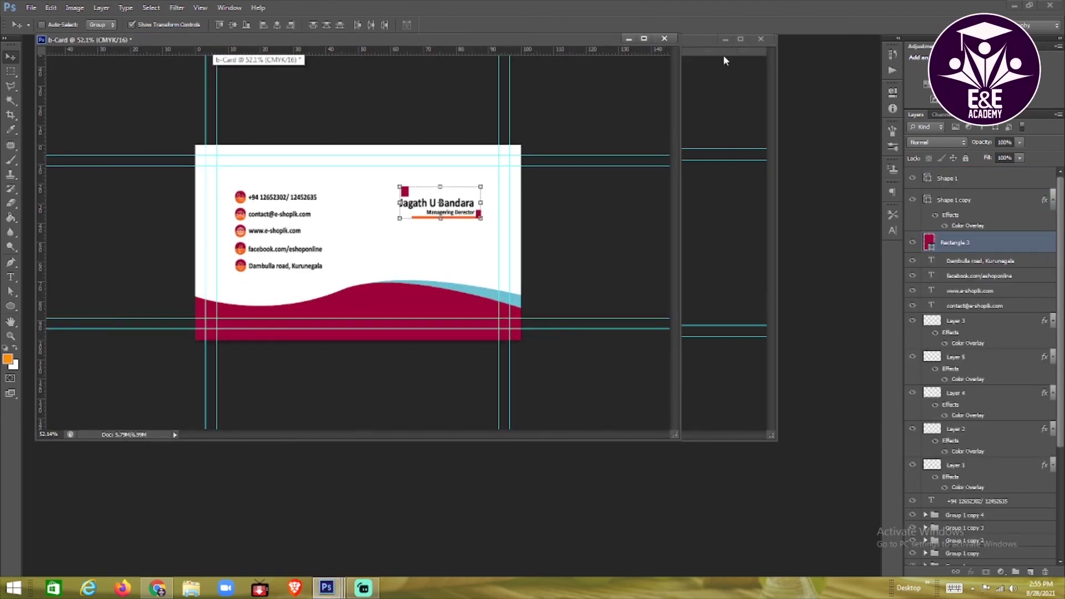
left_click(707, 40)
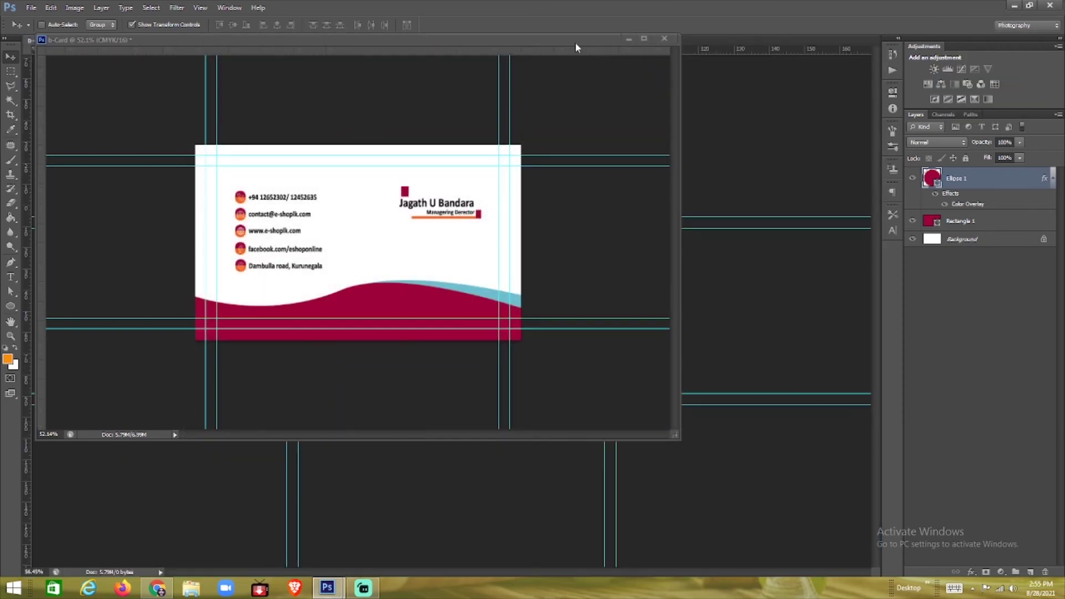
left_click_drag(574, 42, 574, 45)
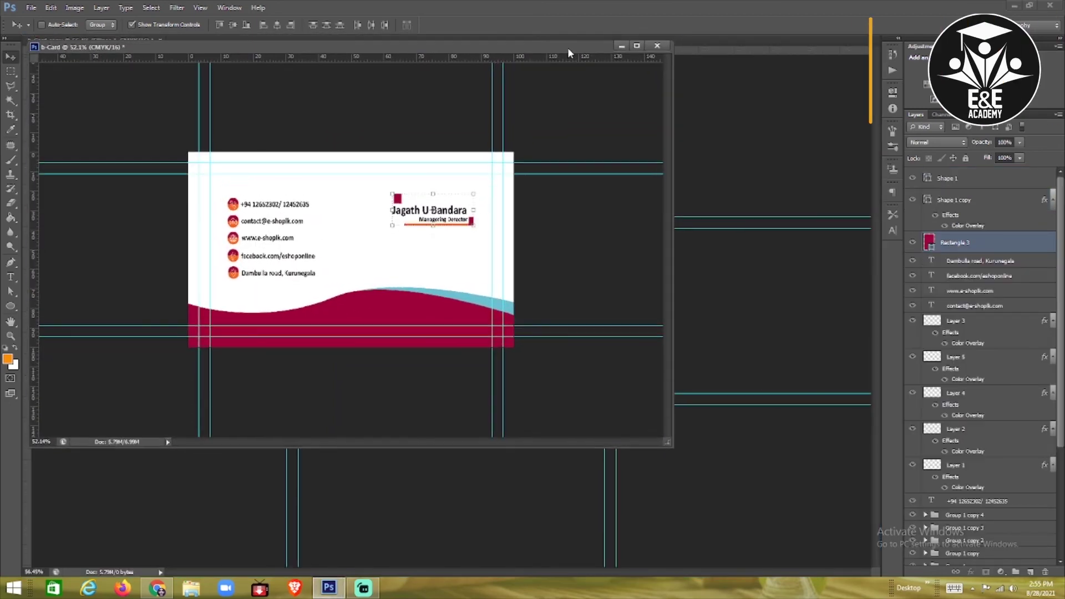
left_click_drag(574, 45, 574, 34)
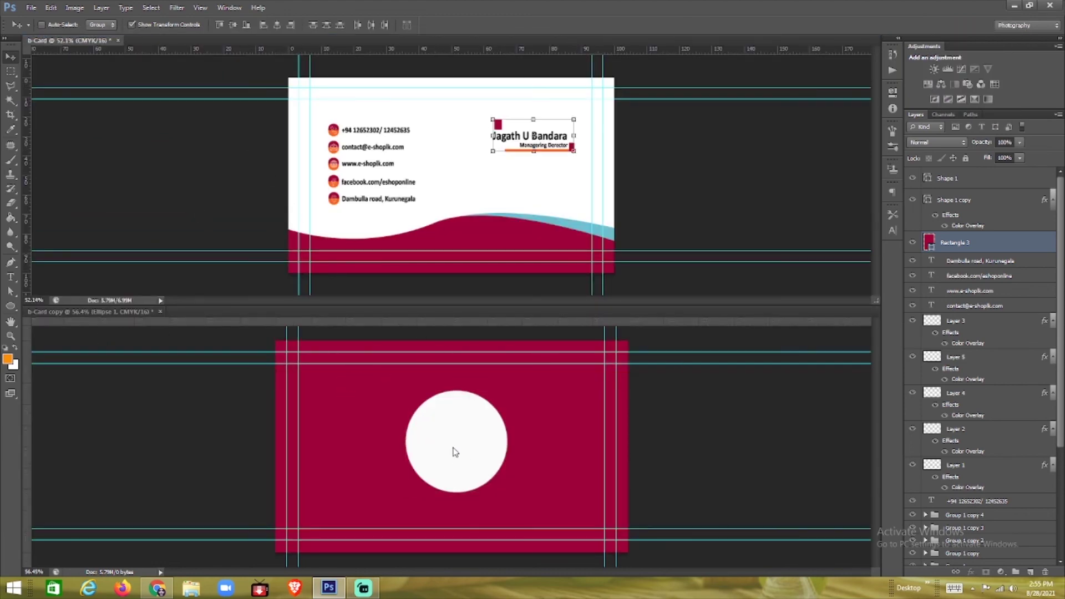
Step: Centre the white circle on the maroon back card
left_click(482, 442)
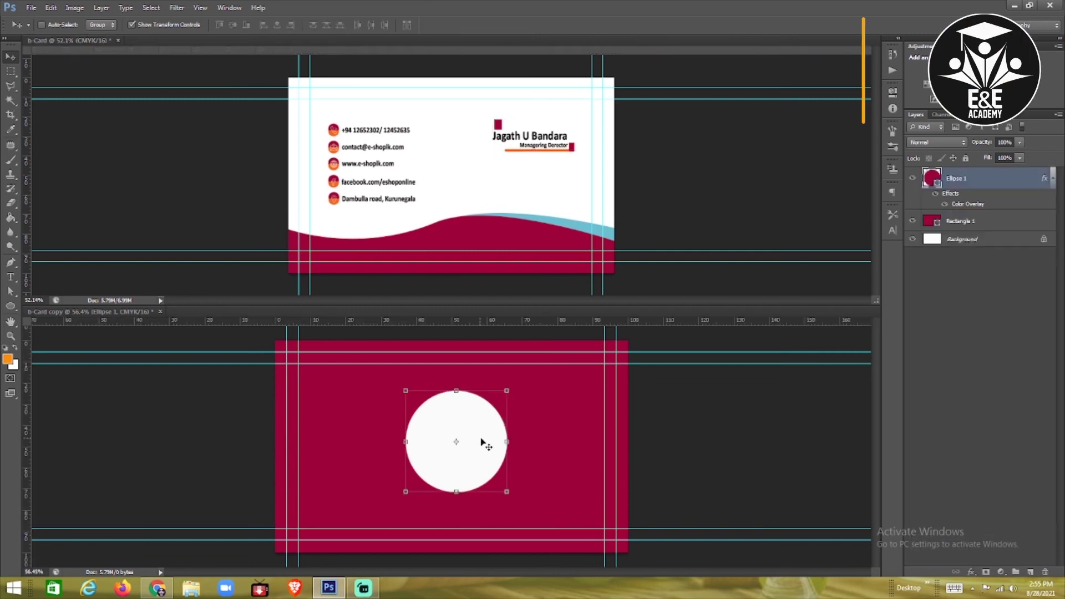
left_click_drag(482, 442, 482, 447)
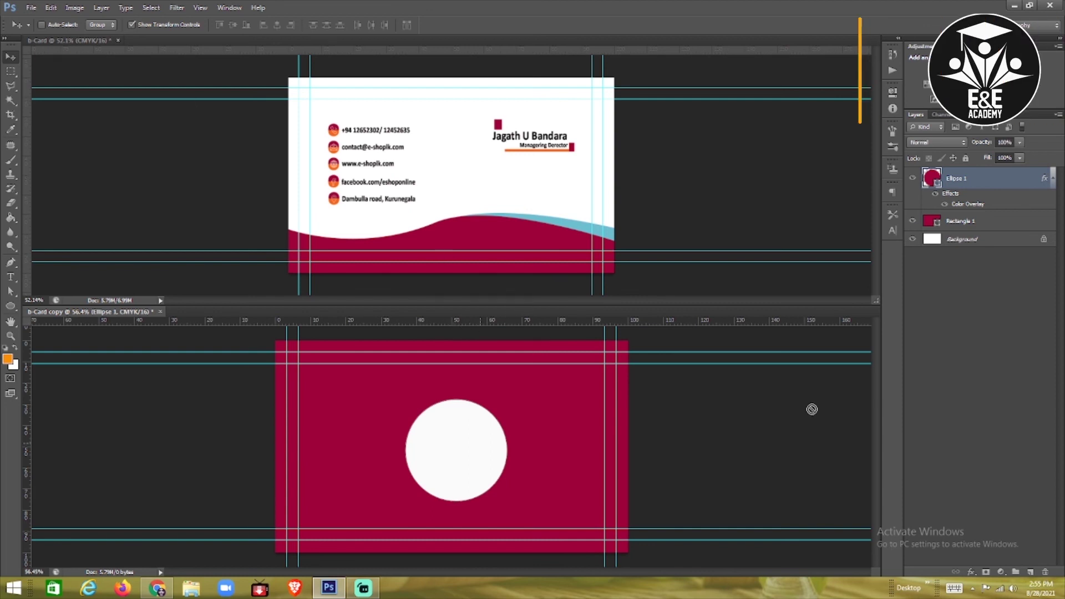
key("ctrl+t")
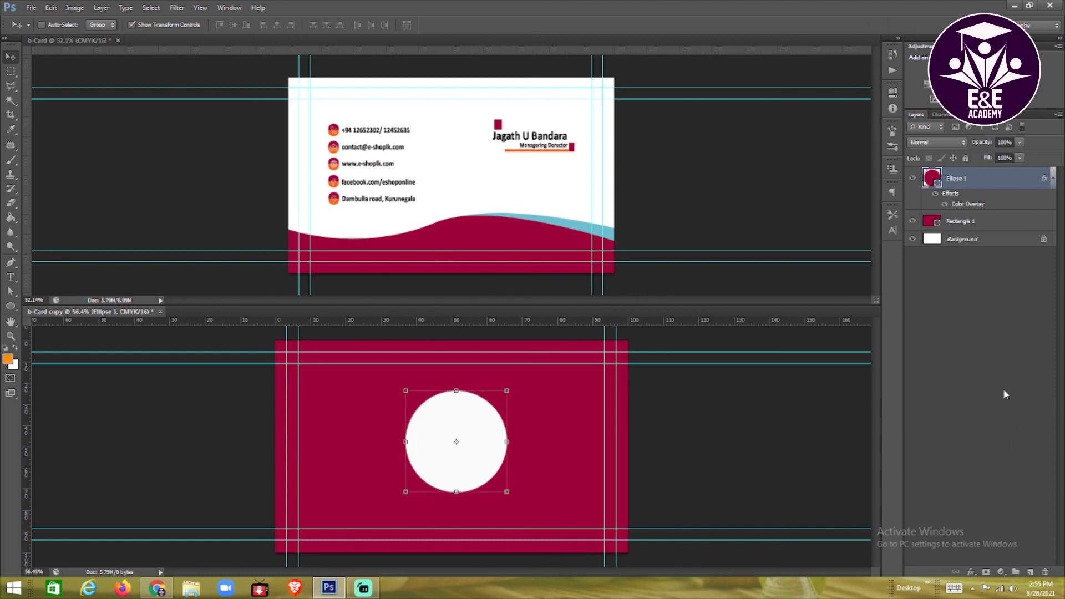
Step: Browse to the tutorial folder and select the Web Titel Logo file to open
left_click(31, 8)
left_click(40, 29)
left_click(299, 160)
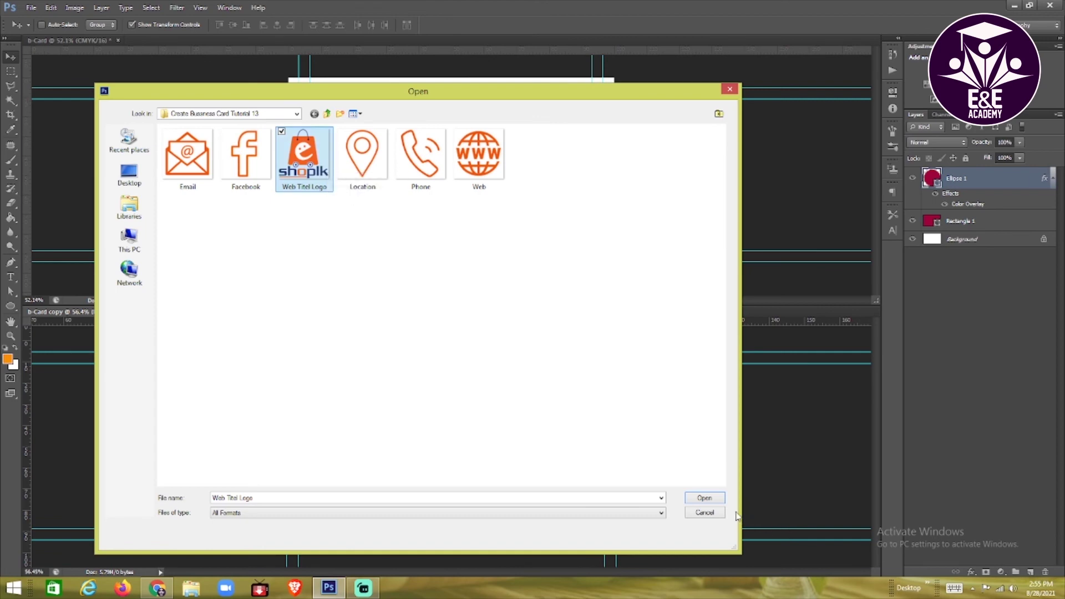
Step: Bring the shoplk logo into the back card and scale it to about 42% inside the circle
left_click(712, 502)
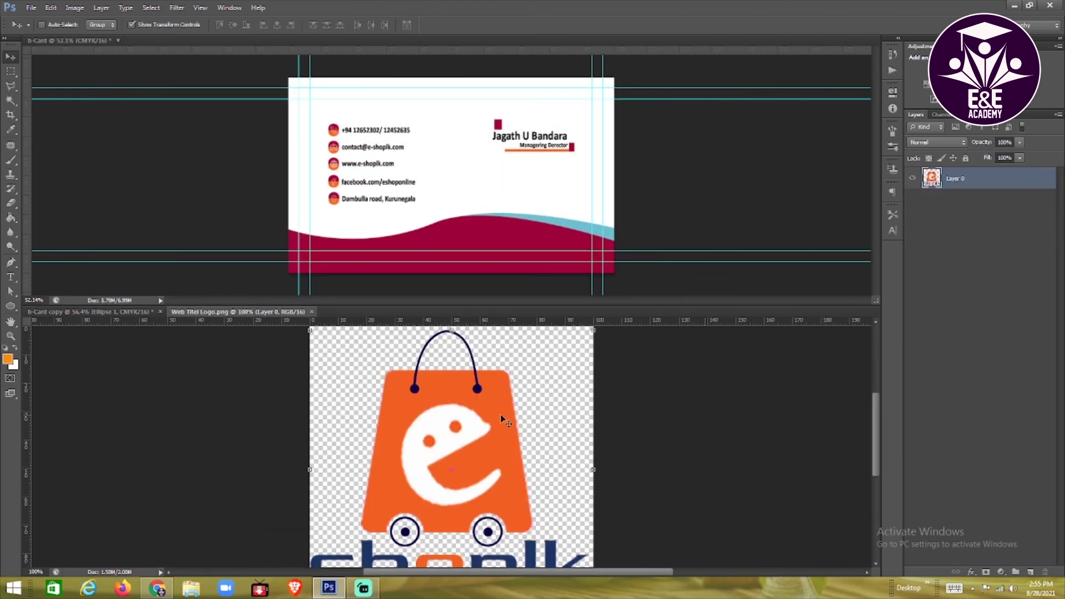
mouse_move(500, 414)
left_mouse_down()
mouse_move(111, 312)
mouse_move(493, 443)
left_mouse_up()
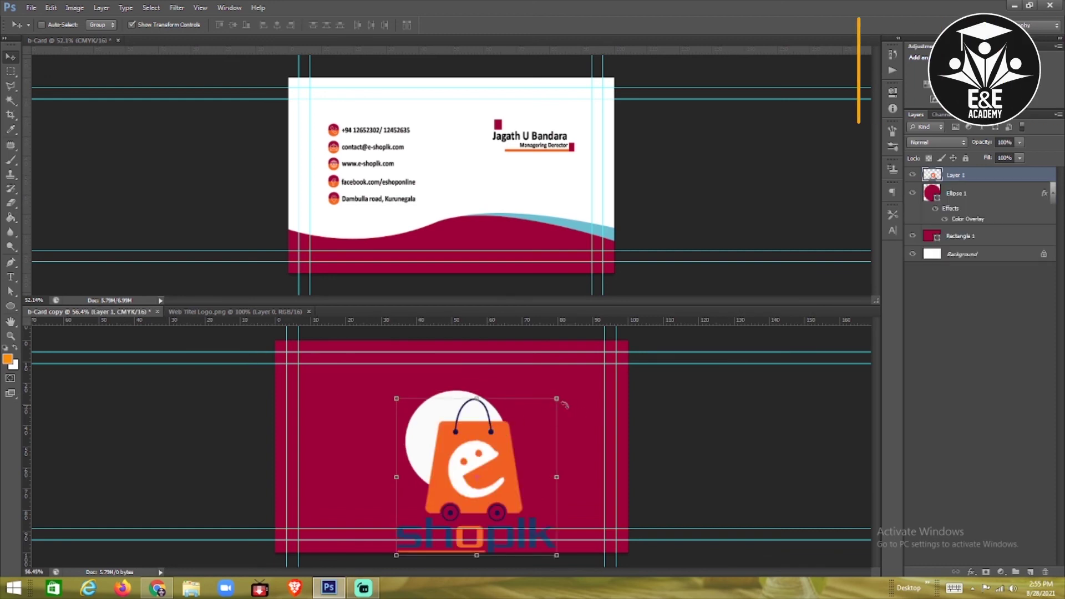
left_click_drag(556, 398, 502, 439)
left_click_drag(462, 488, 472, 432)
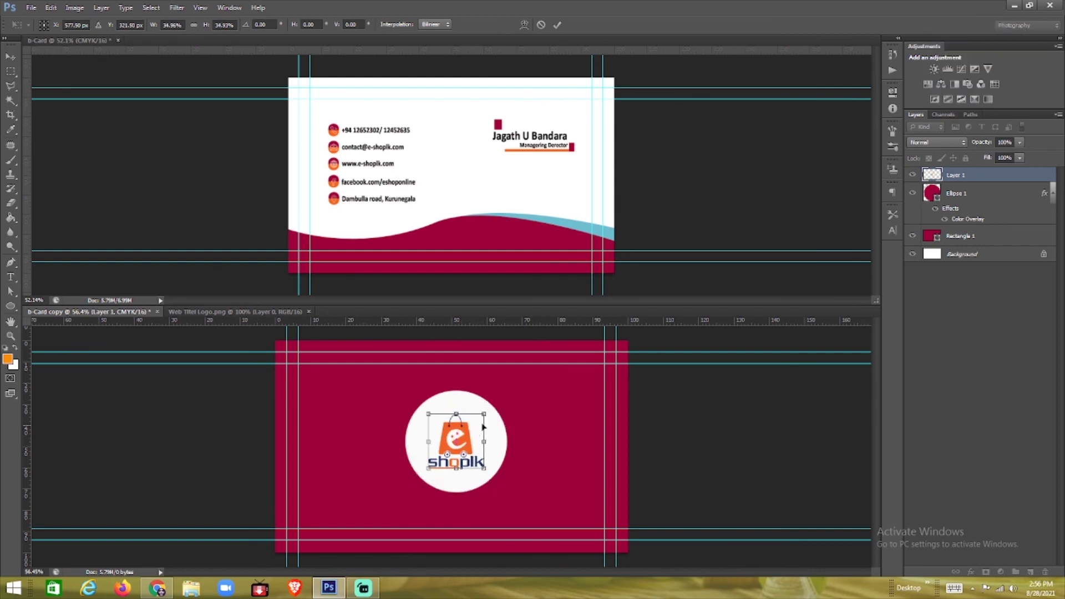
mouse_move(486, 413)
left_mouse_down()
mouse_move(480, 422)
mouse_move(494, 404)
mouse_move(481, 417)
left_mouse_up()
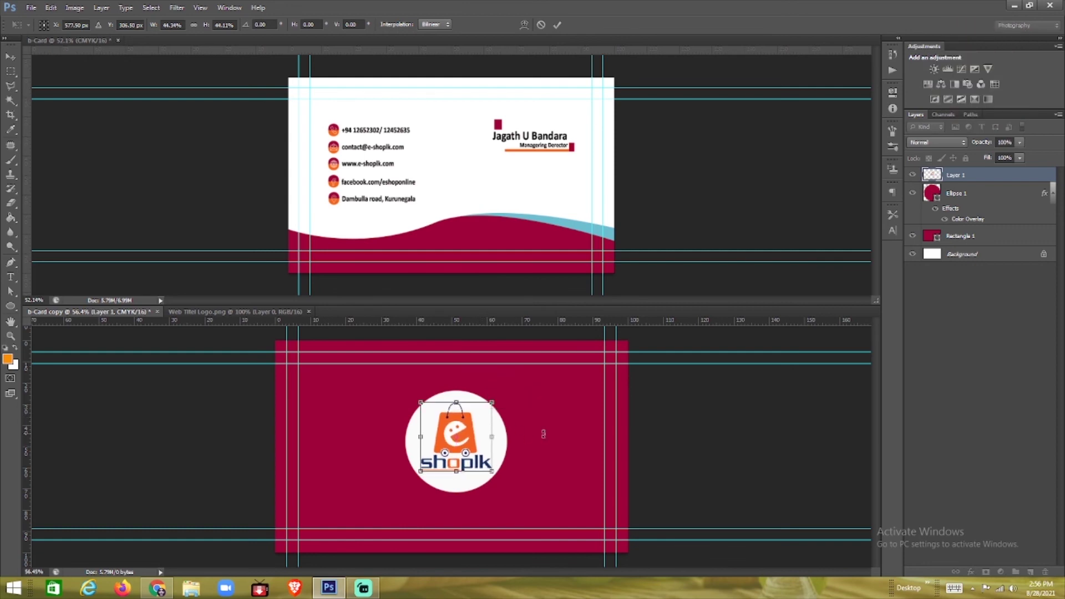
left_click(10, 56)
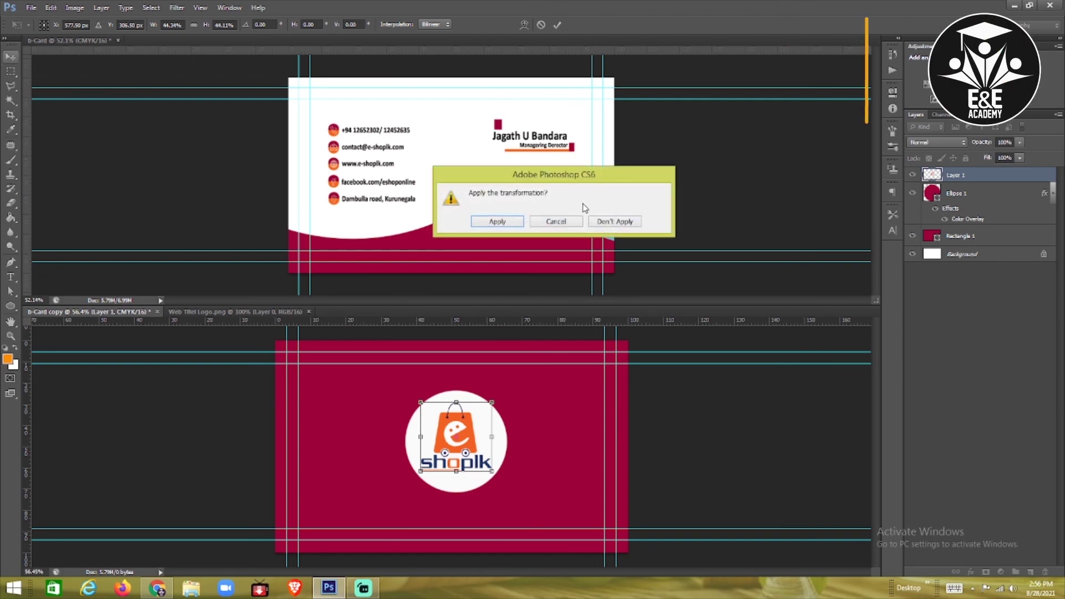
left_click(502, 220)
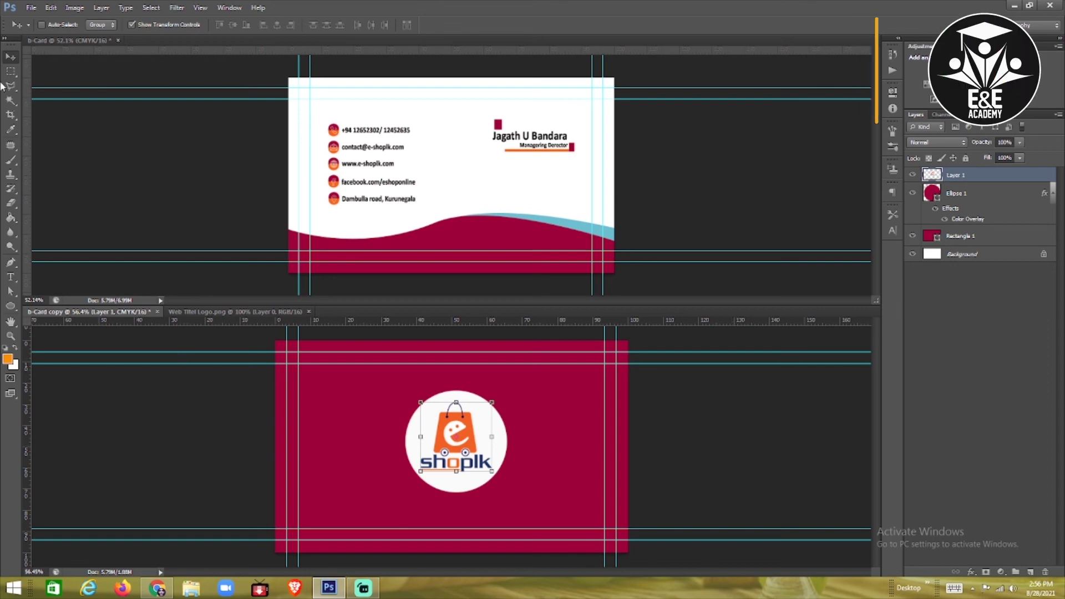
Step: Attempt a JPEG Save As of the card back and dismiss the could-not-save error
left_click(28, 9)
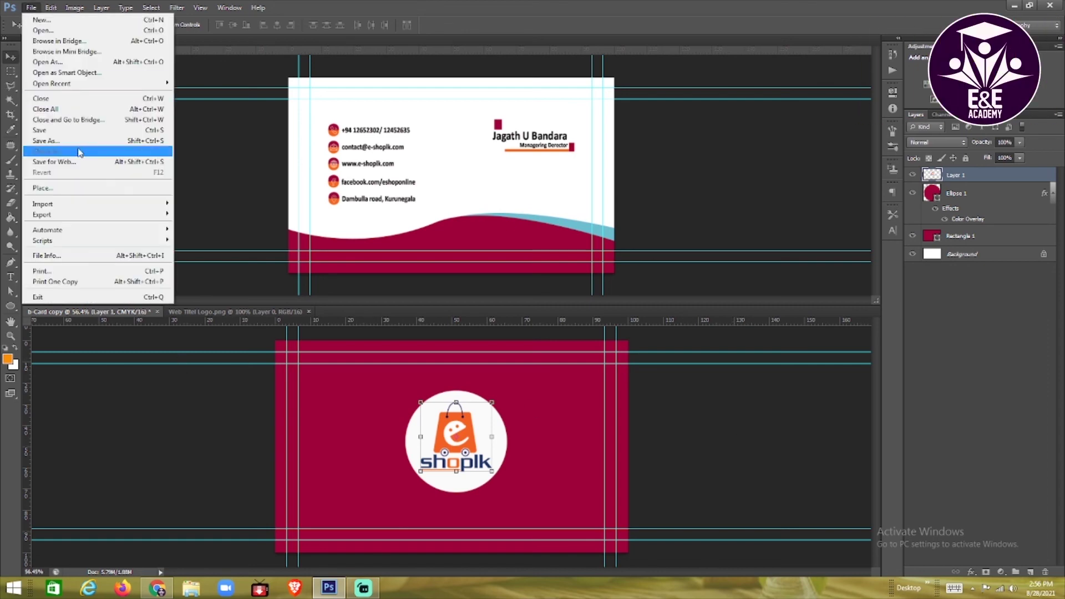
left_click(61, 140)
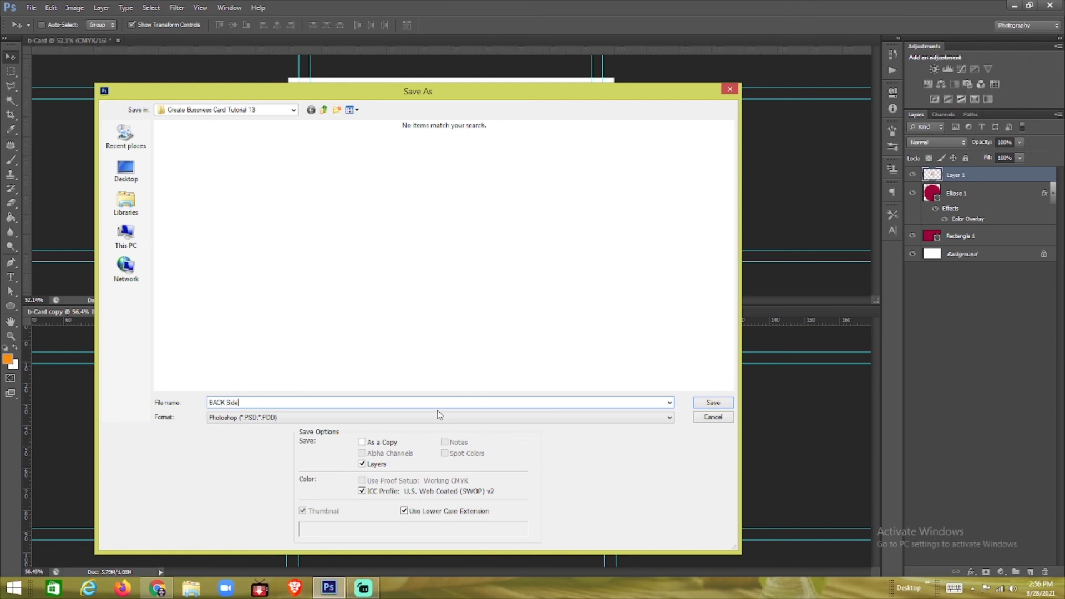
left_click(438, 416)
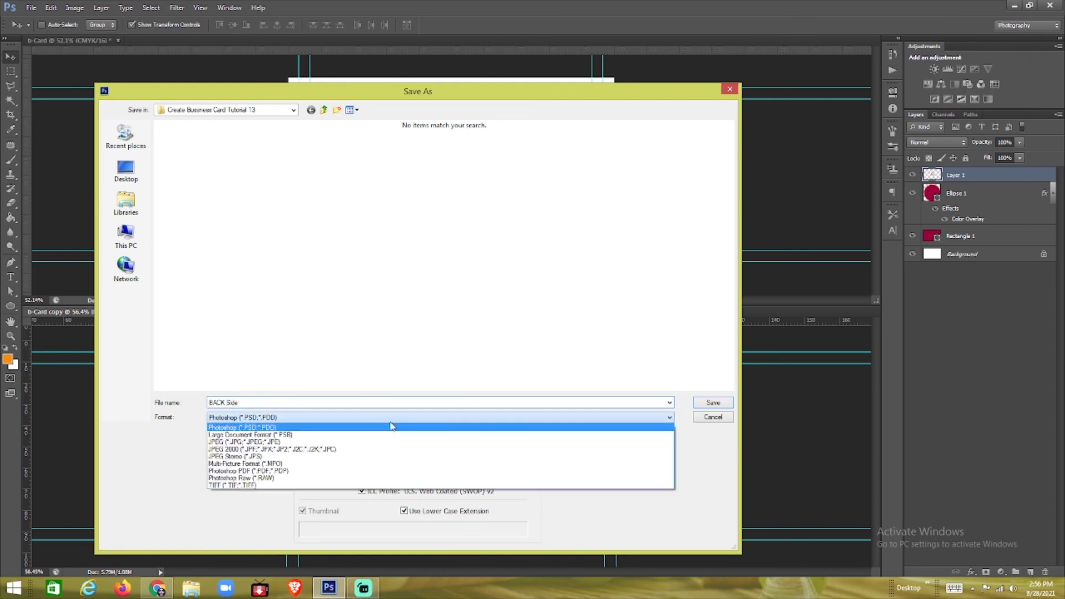
left_click(220, 442)
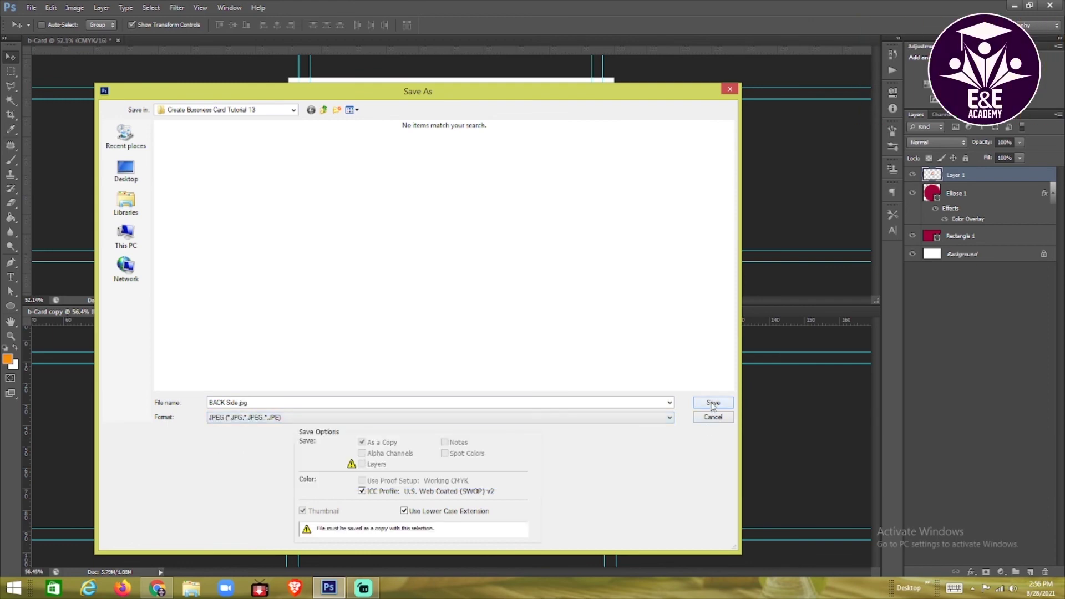
key("Return")
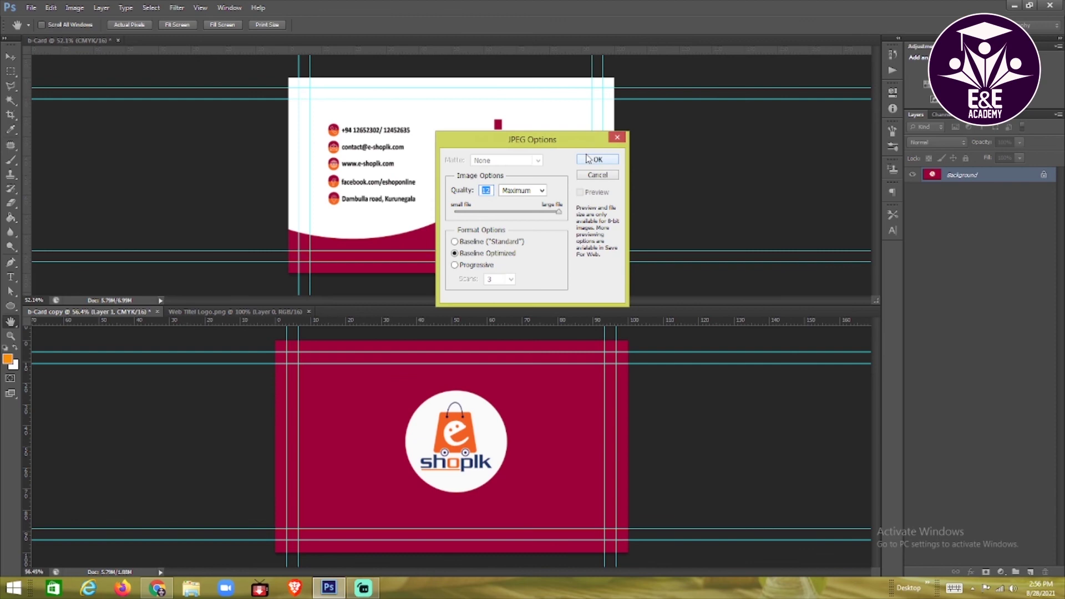
left_click(592, 163)
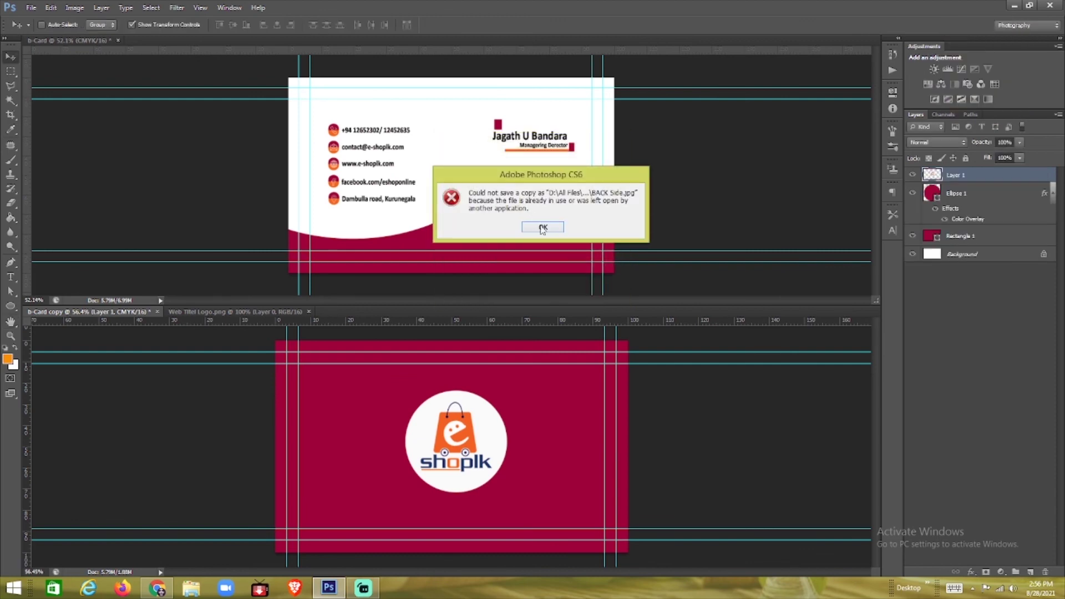
left_click(543, 227)
Step: Save the card back as a Maximum-quality JPEG named Back Side
left_click(34, 9)
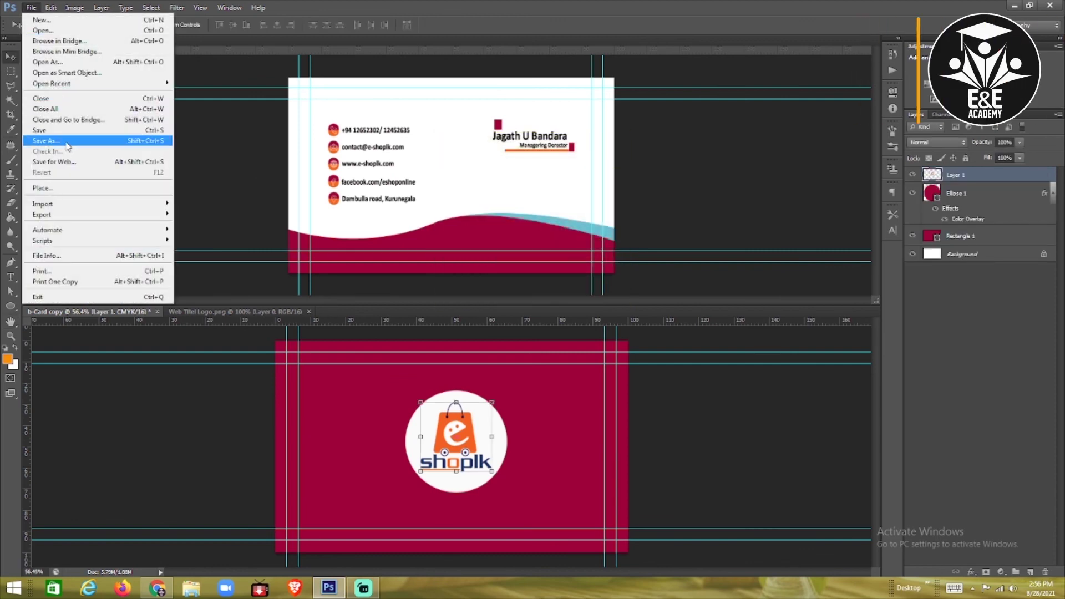
left_click(56, 138)
left_click(255, 419)
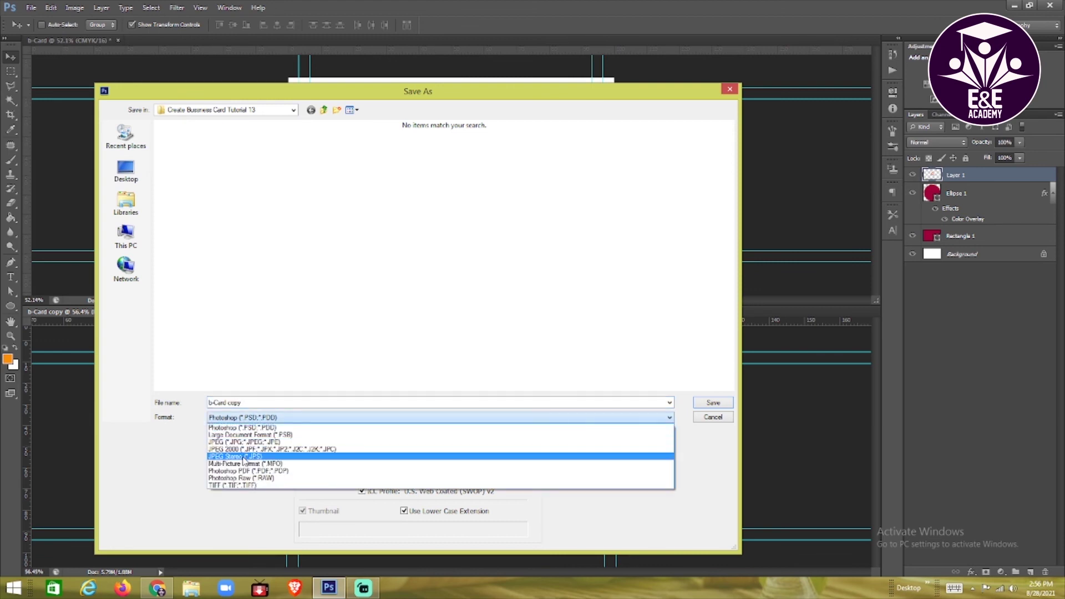
left_click(238, 439)
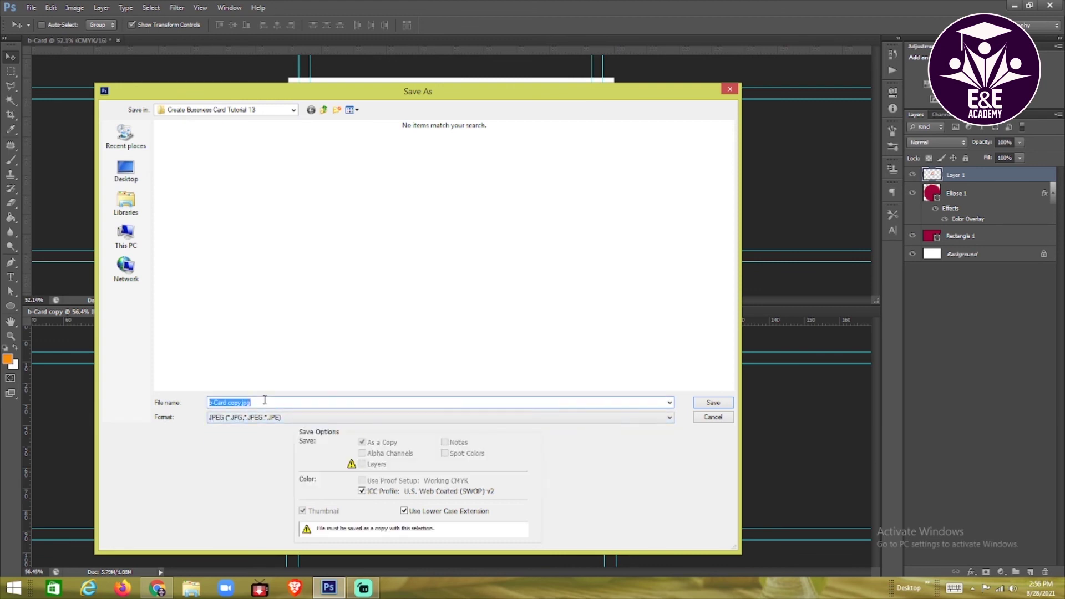
type("Ba")
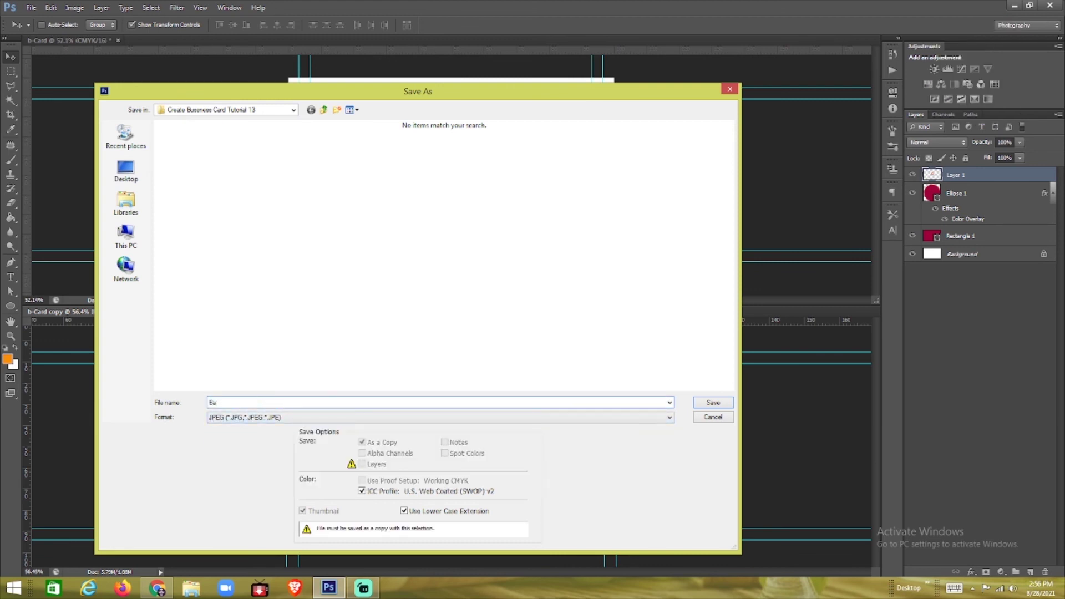
type("ide")
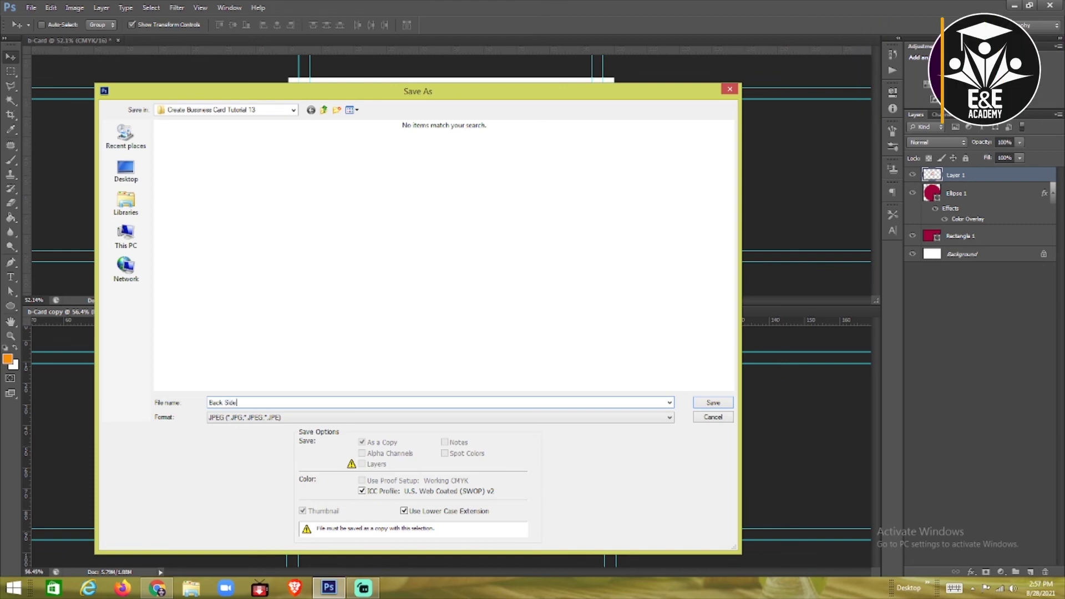
left_click(708, 406)
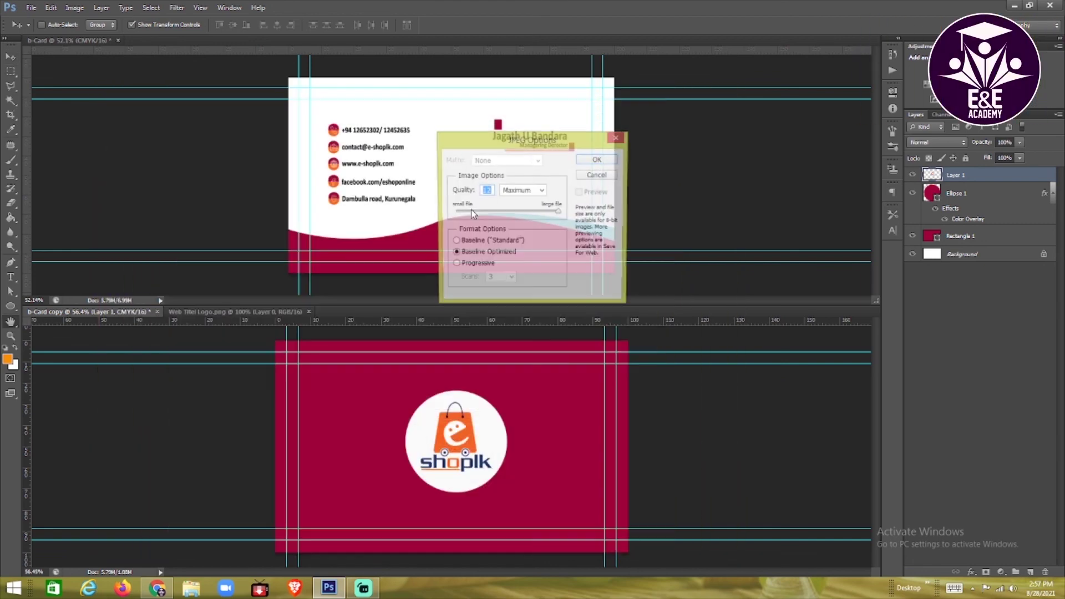
left_click(607, 161)
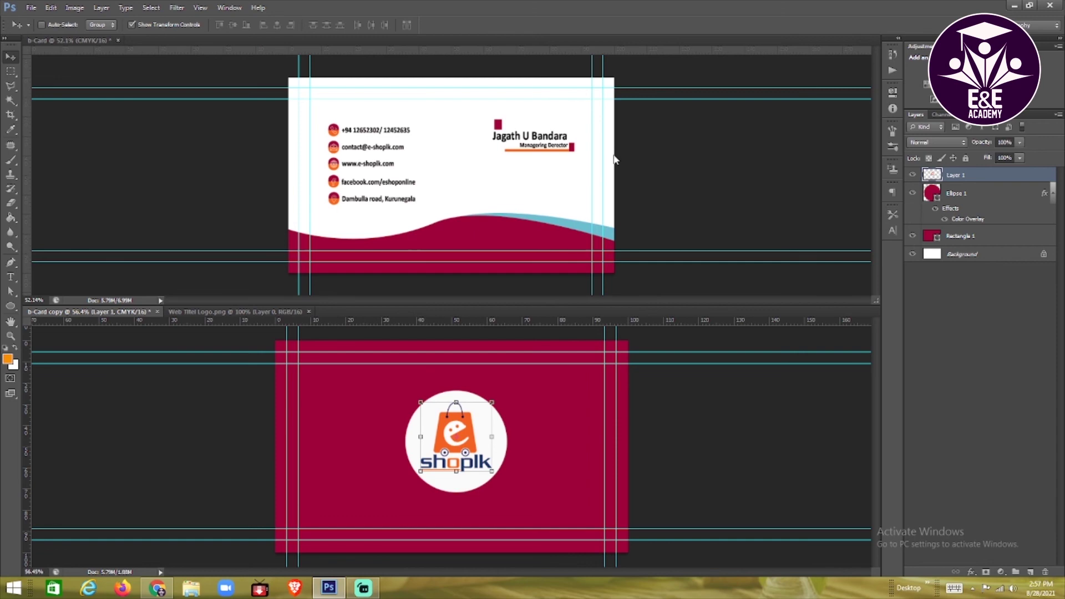
Step: Save the b-Card front as a JPEG named Front Side
left_click(83, 39)
left_click(31, 7)
left_click(44, 141)
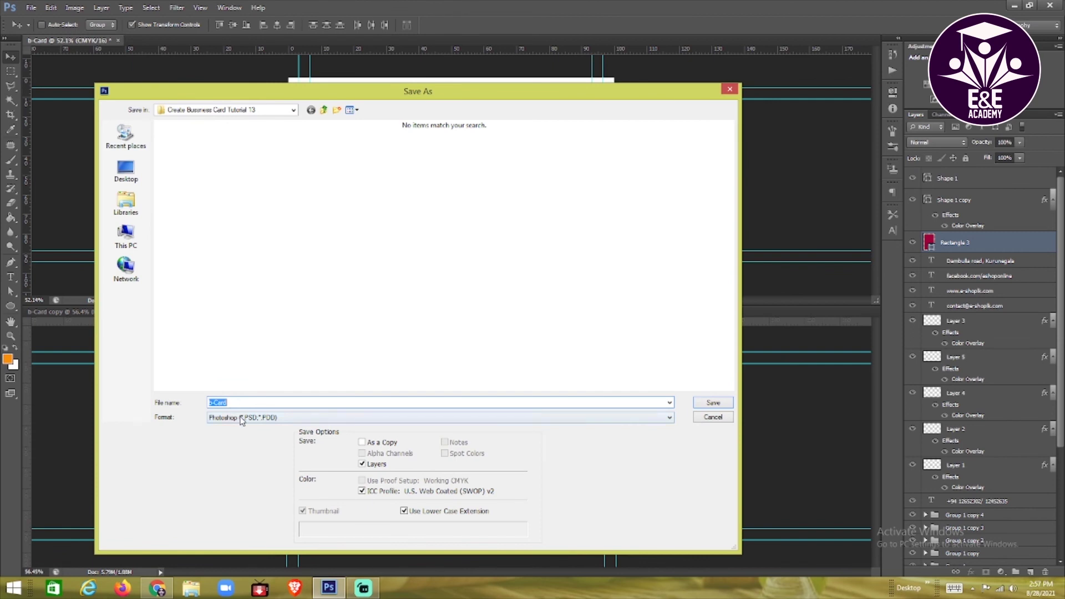
left_click(242, 418)
left_click(242, 441)
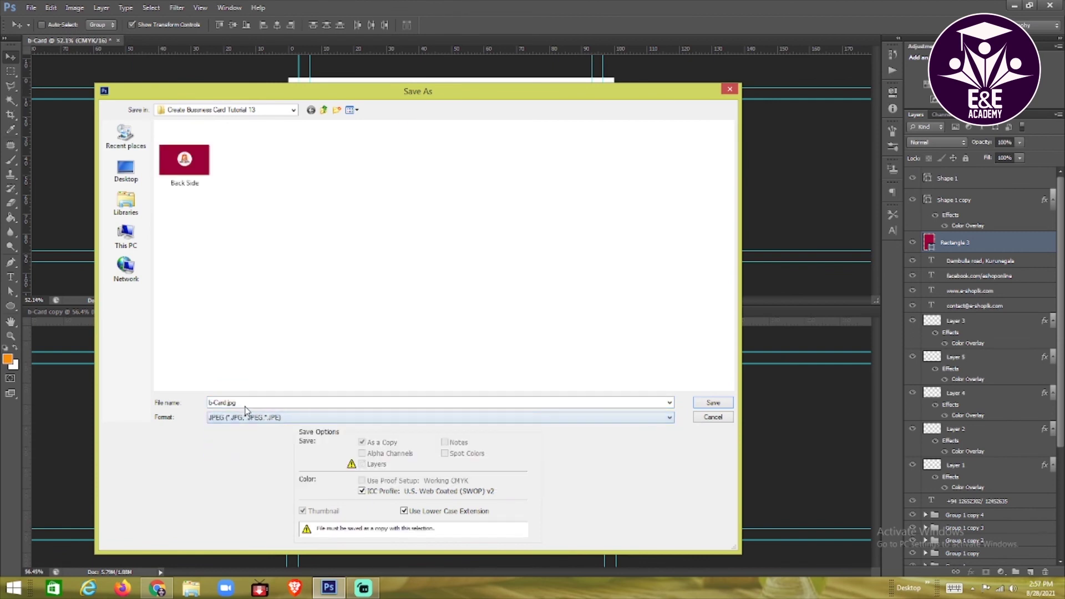
type("f")
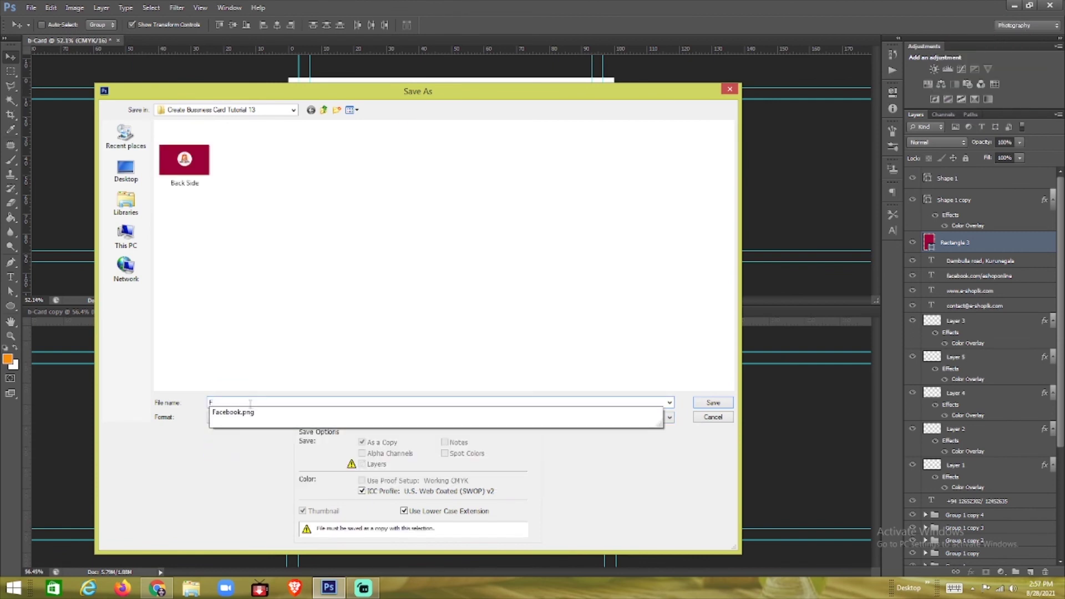
type("ro")
type(" Side")
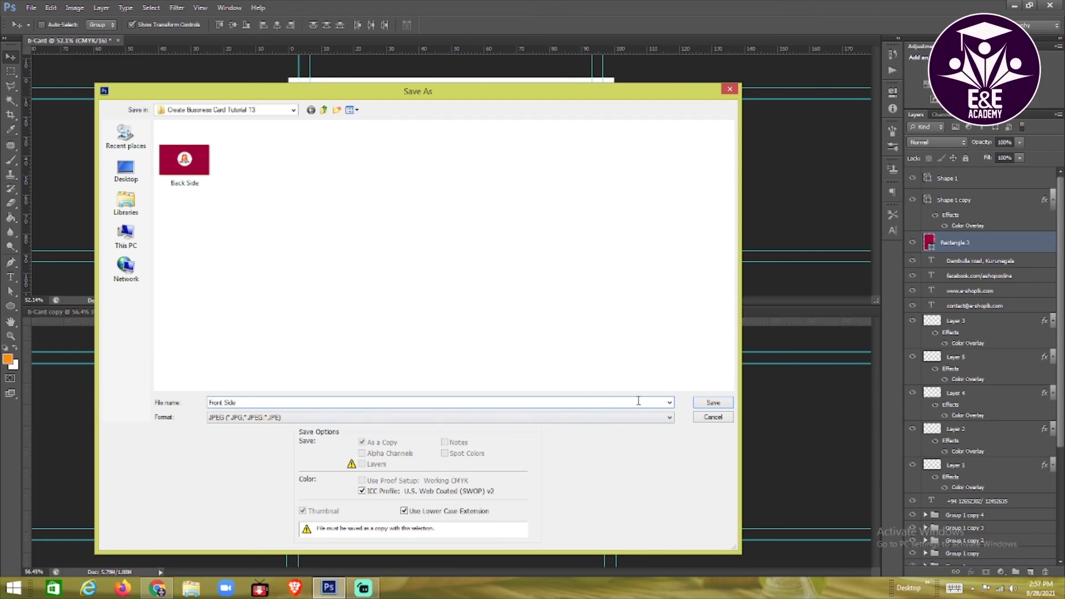
left_click(713, 403)
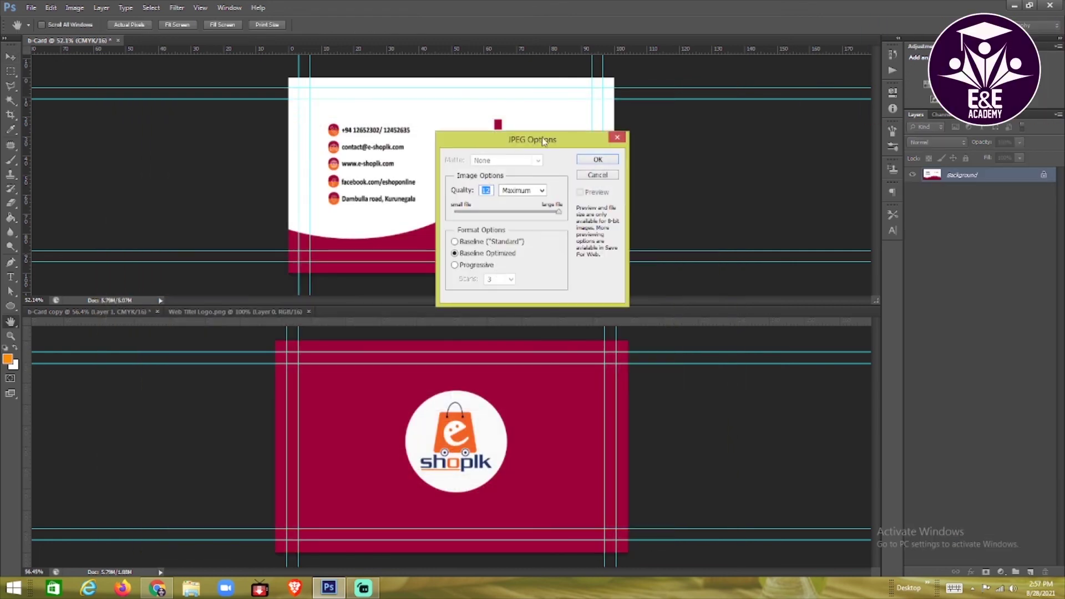
left_click(597, 161)
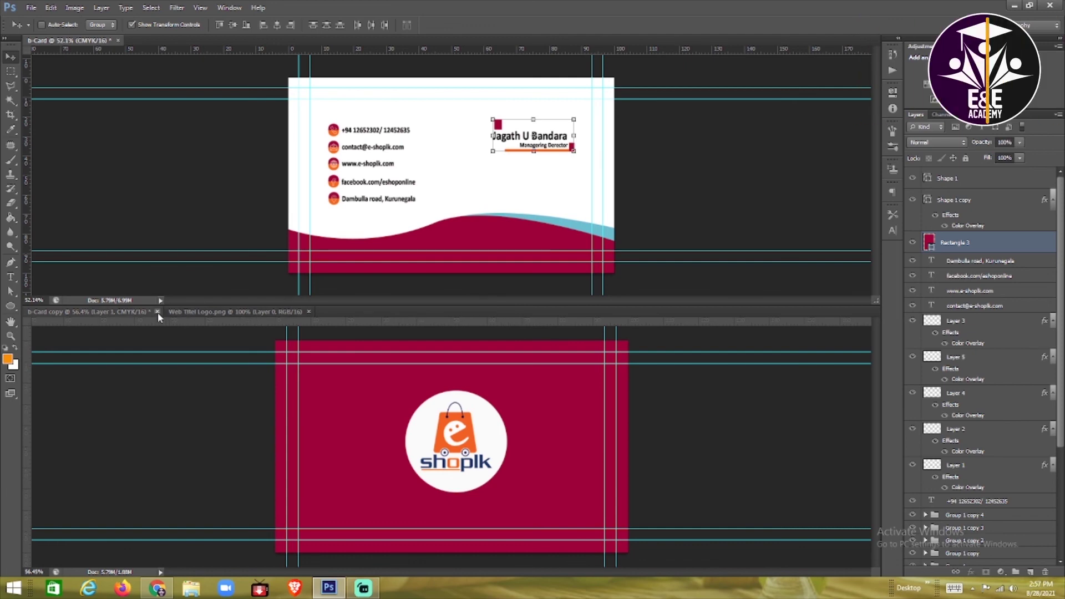
Step: Dock b-Card copy as a tab, close Web Titel Logo.png and show the card back
left_click_drag(129, 312, 477, 42)
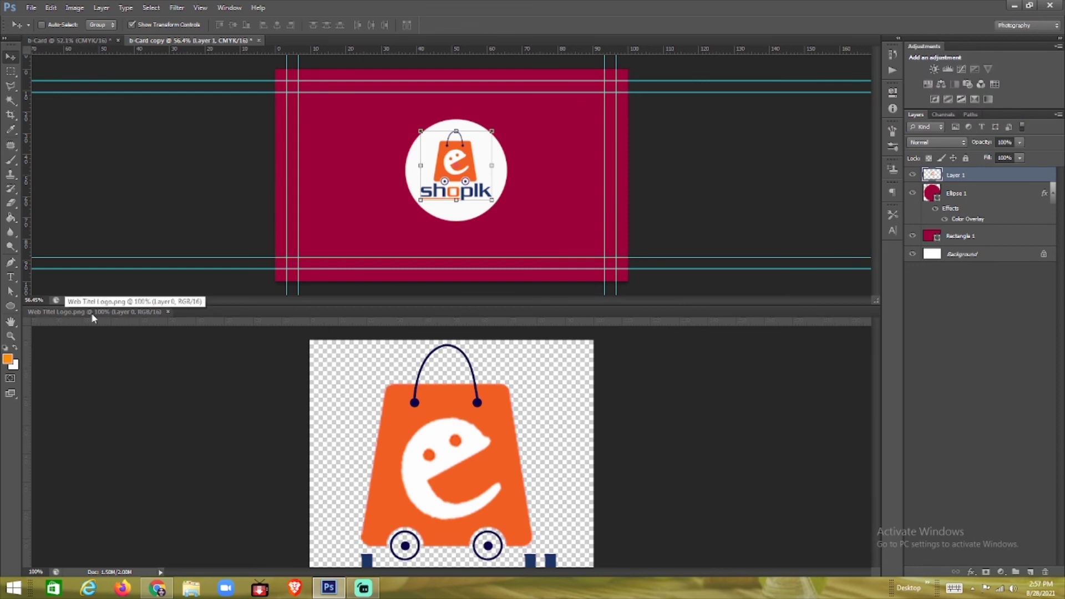
left_click(168, 313)
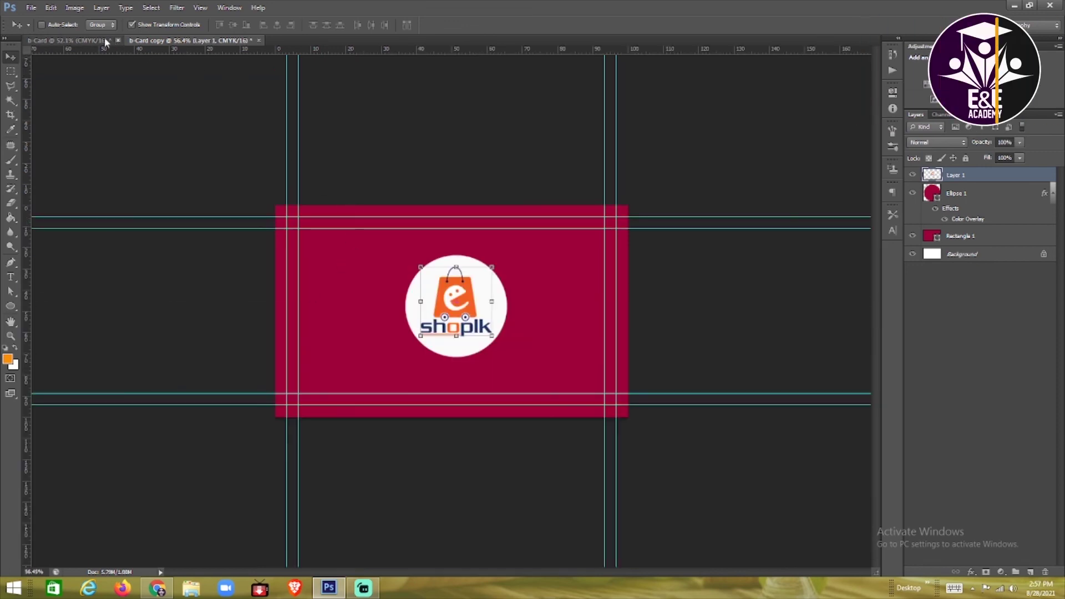
left_click(92, 43)
left_click(178, 41)
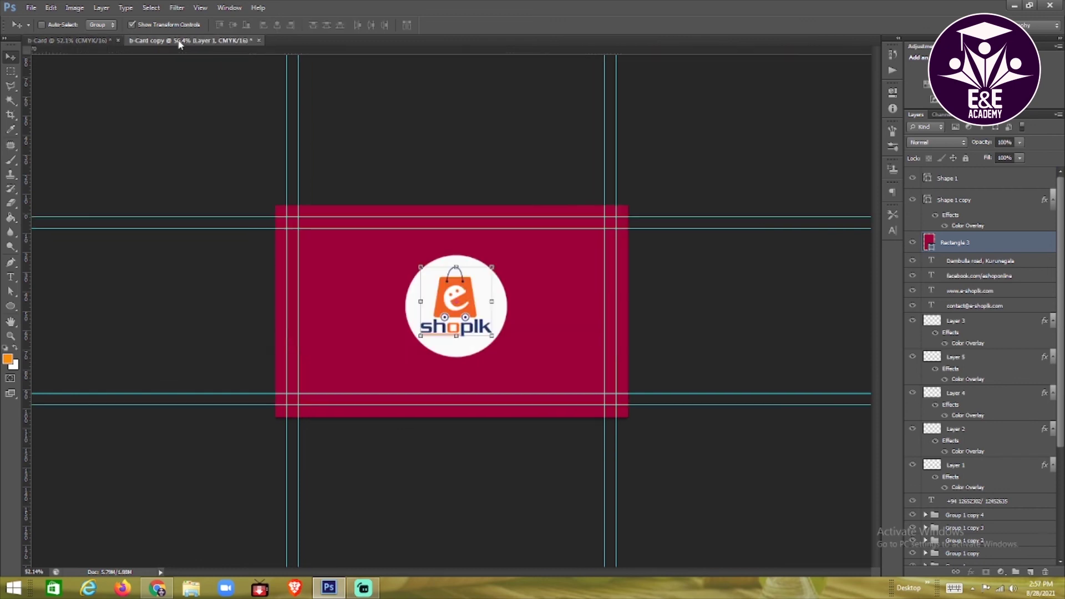